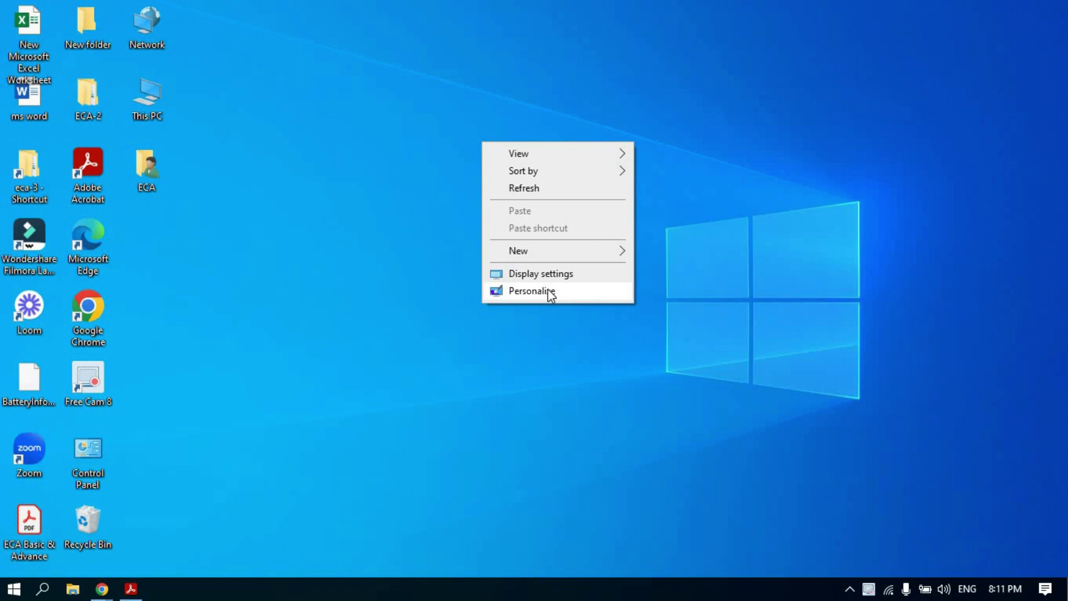
Step: Open the desktop's personalization settings and shrink the window so the desktop stays in view
right_click(390, 143)
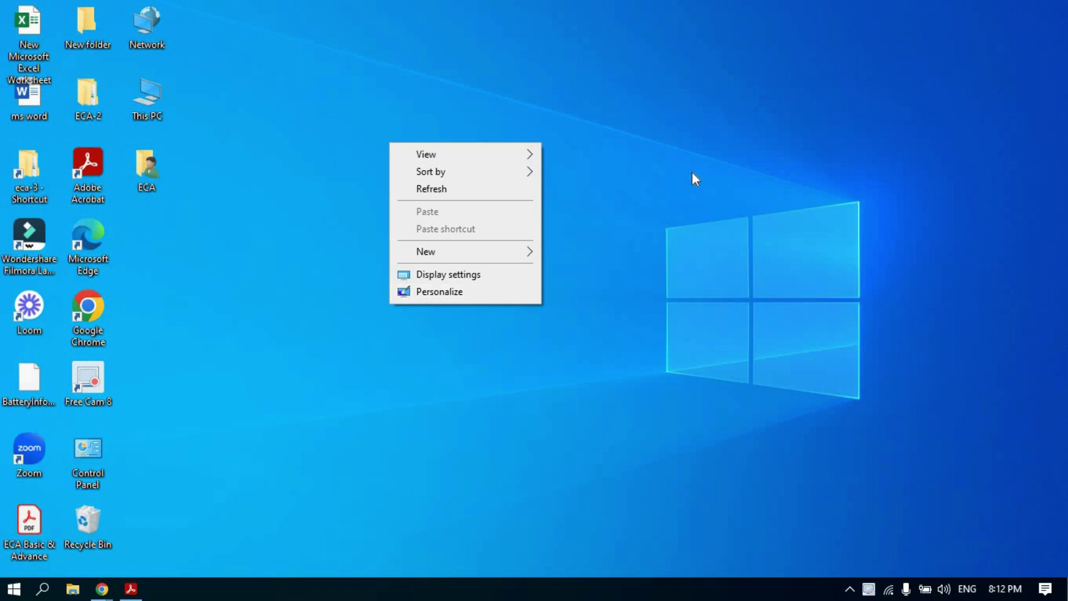
left_click(535, 134)
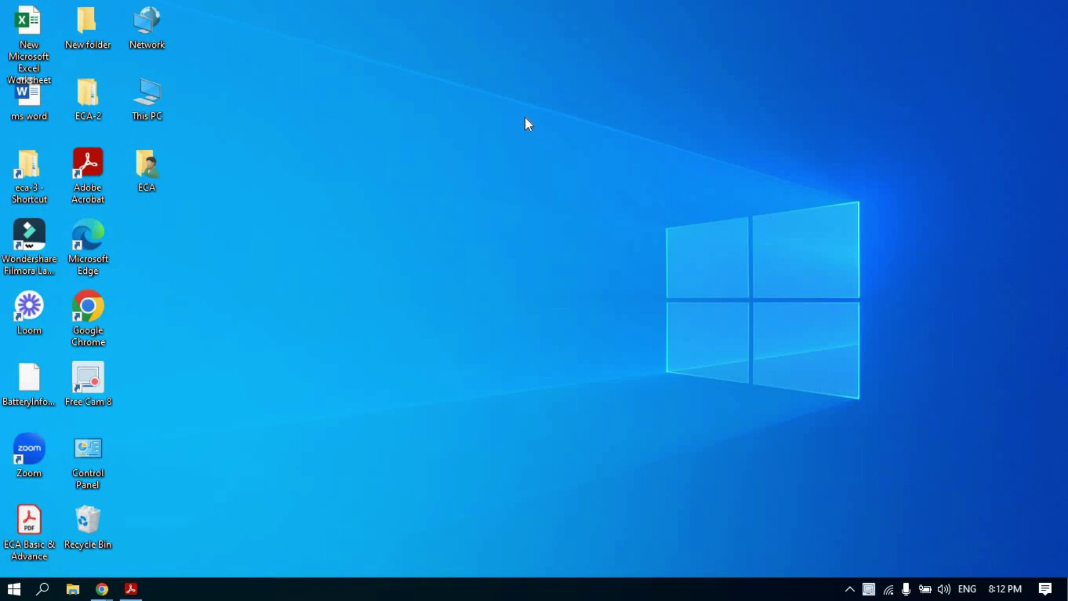
right_click(525, 118)
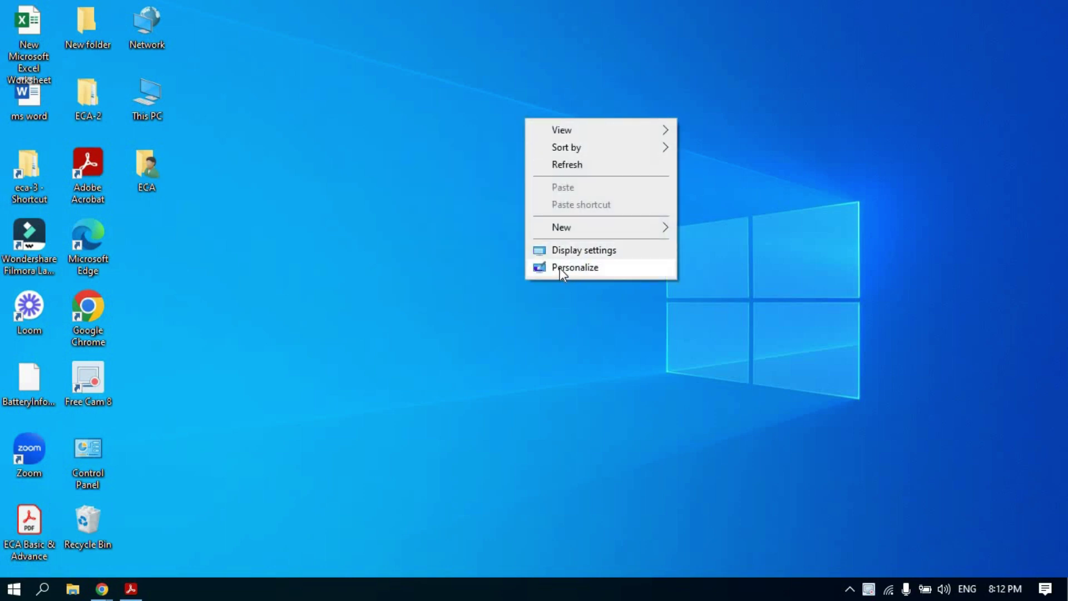
left_click(562, 269)
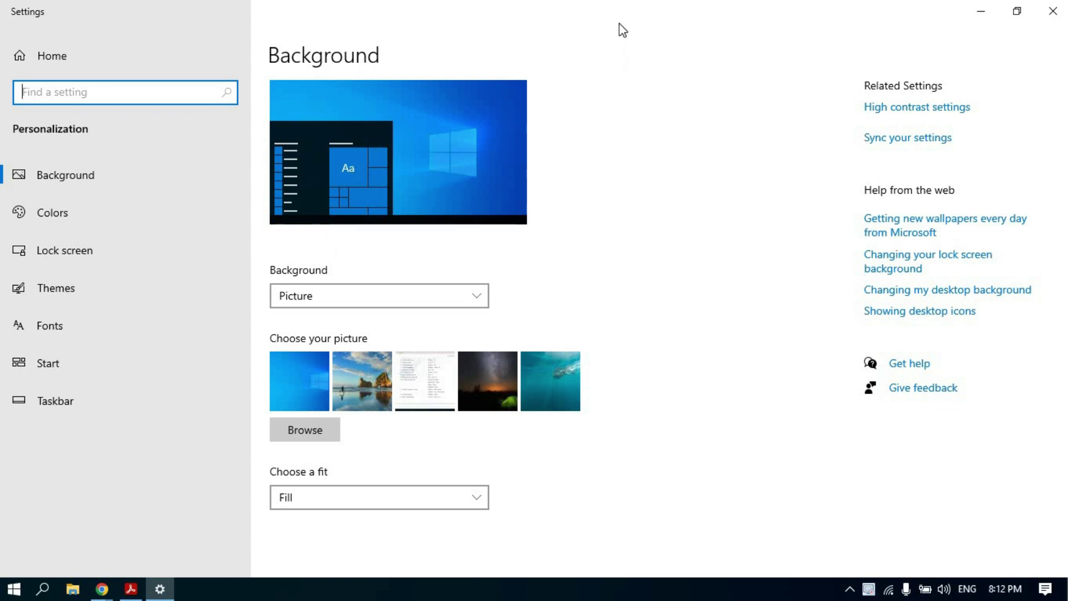
left_click_drag(619, 23, 561, 52)
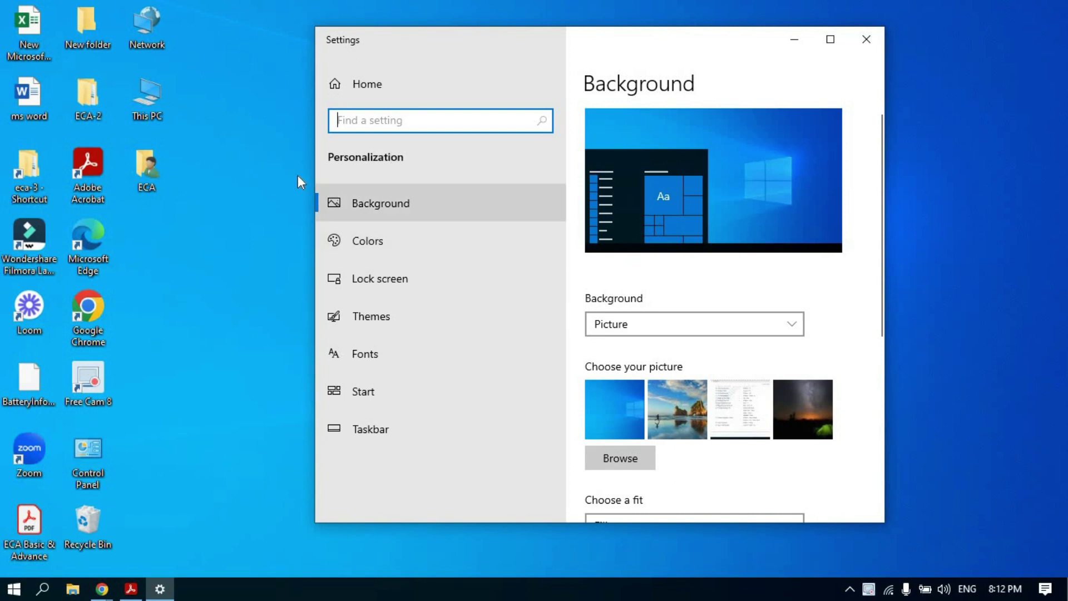
Step: Try the beach rock and night-sky tent pictures as the desktop background, ending on the beach rock picture
left_click(681, 405)
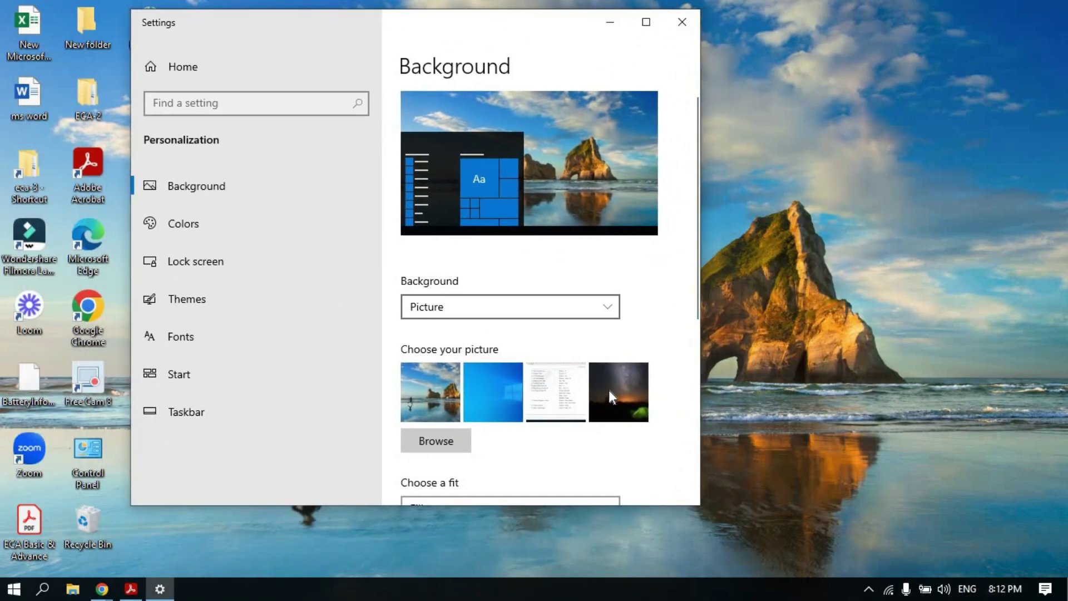
left_click(610, 390)
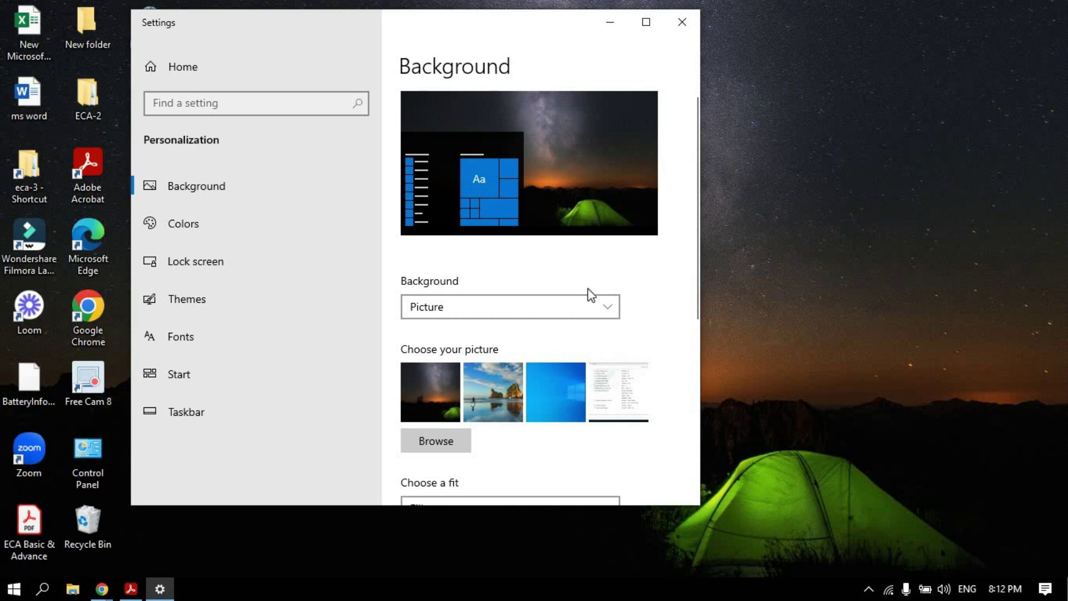
left_click(501, 388)
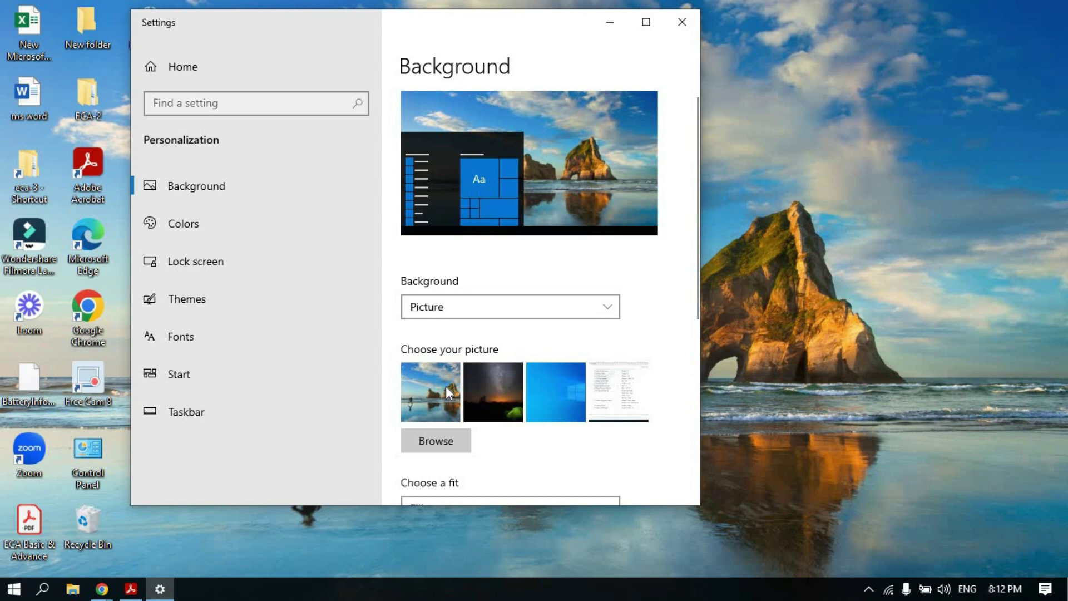
Step: Change the background to Solid color and try red, magenta and crimson, ending on the dark green swatch
left_click(593, 301)
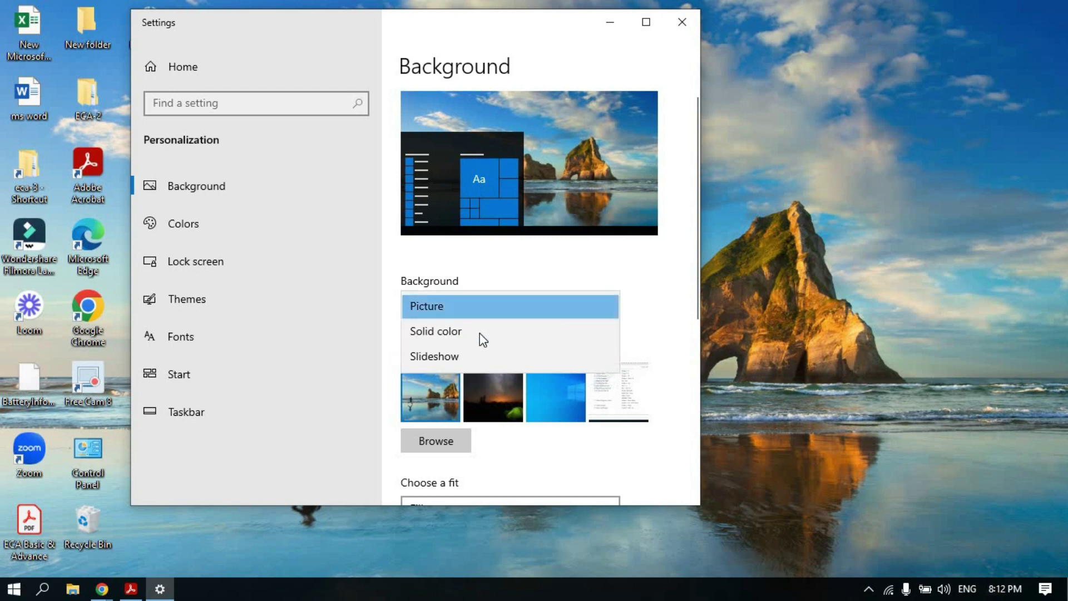
left_click(469, 335)
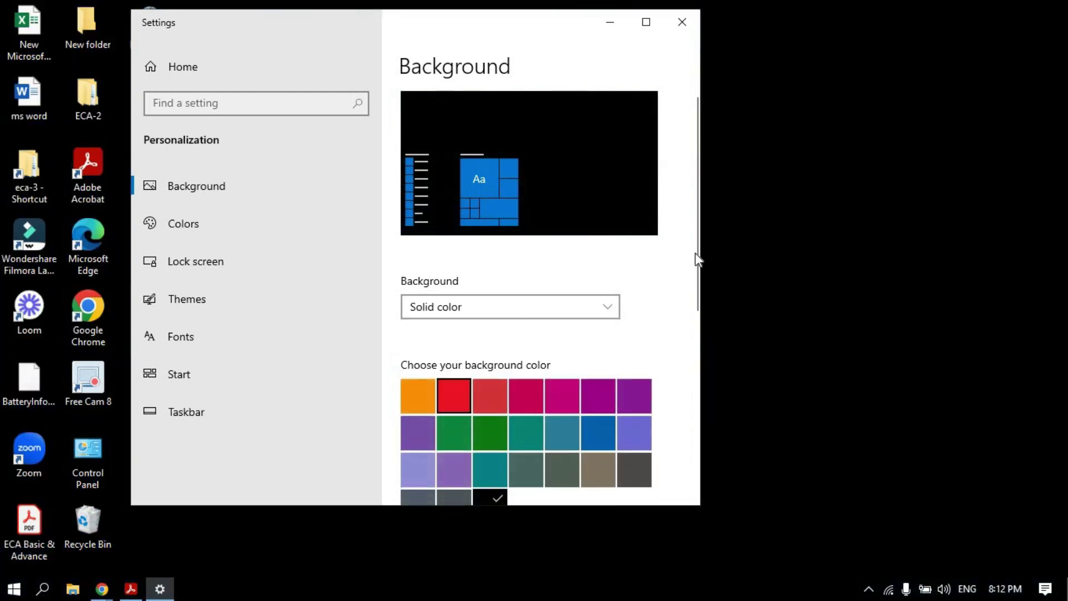
left_click(448, 399)
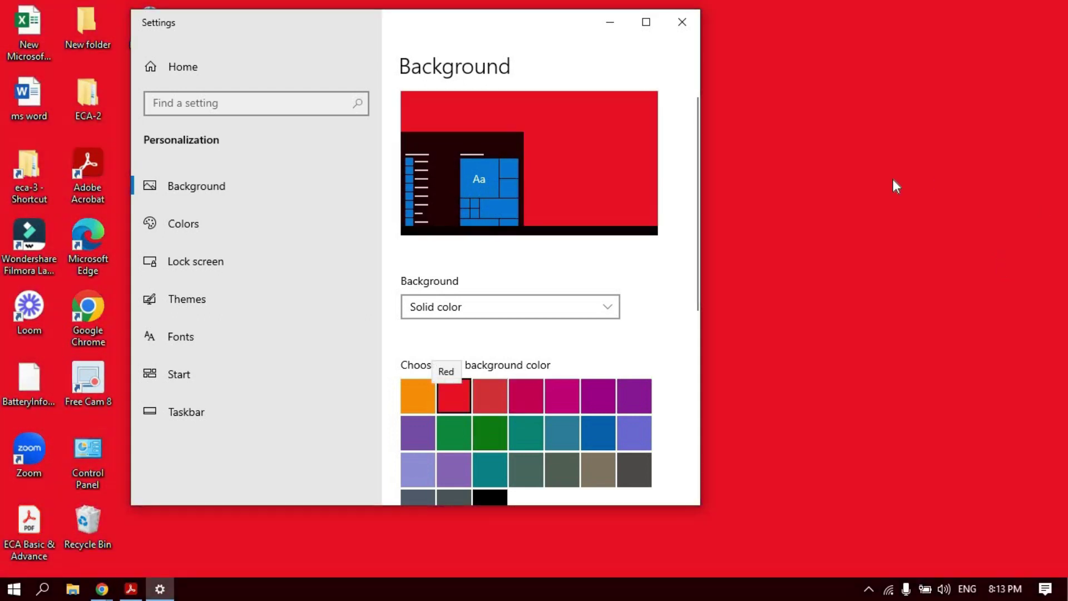
left_click(558, 404)
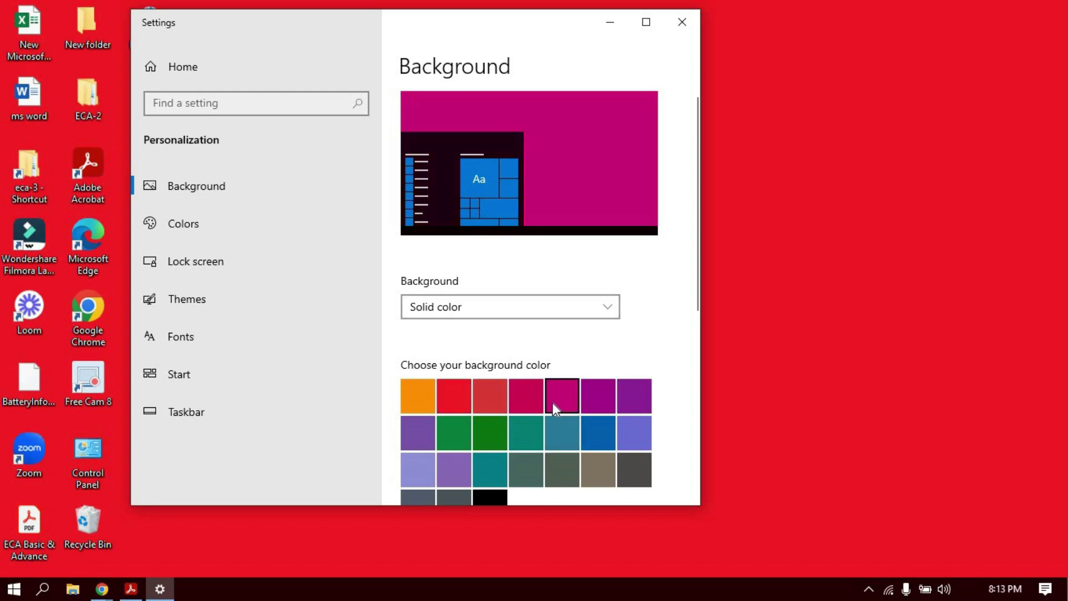
left_click(522, 395)
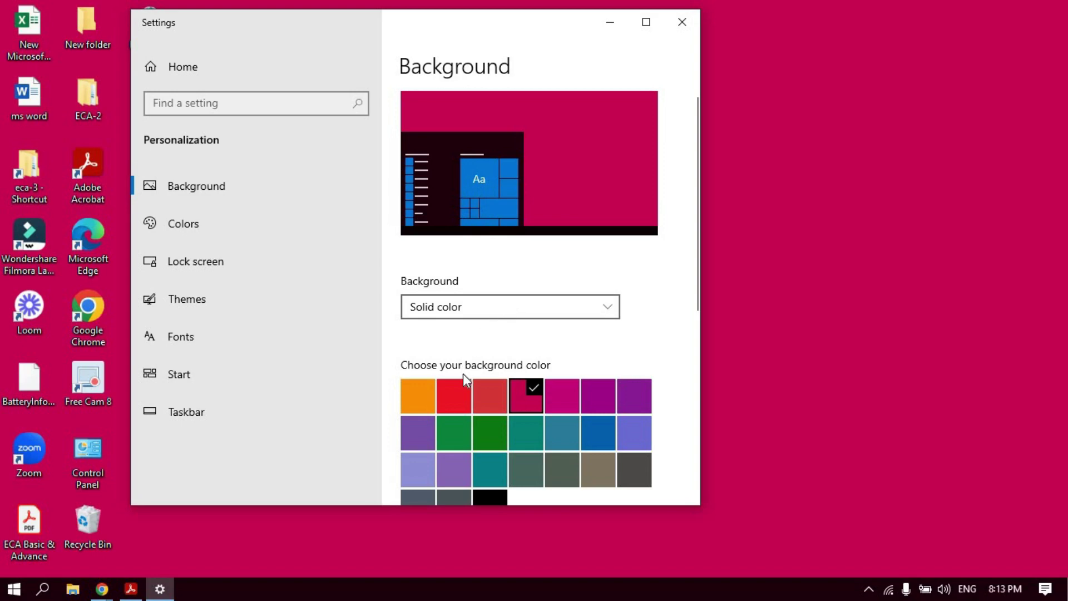
left_click(479, 429)
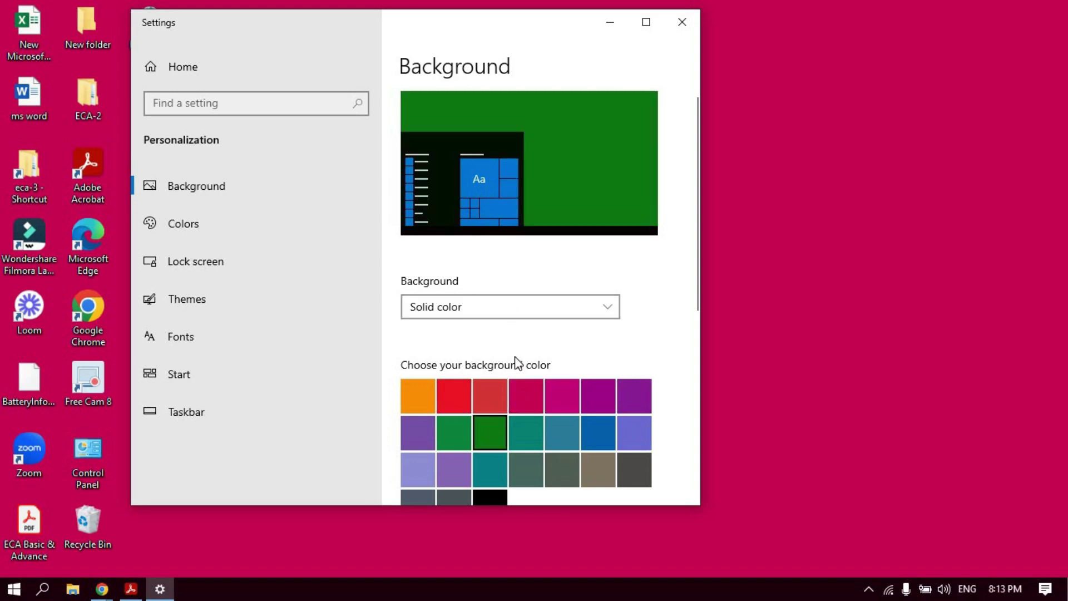
Step: Change the background to Slideshow and set the picture to change every 1 minute
left_click(535, 308)
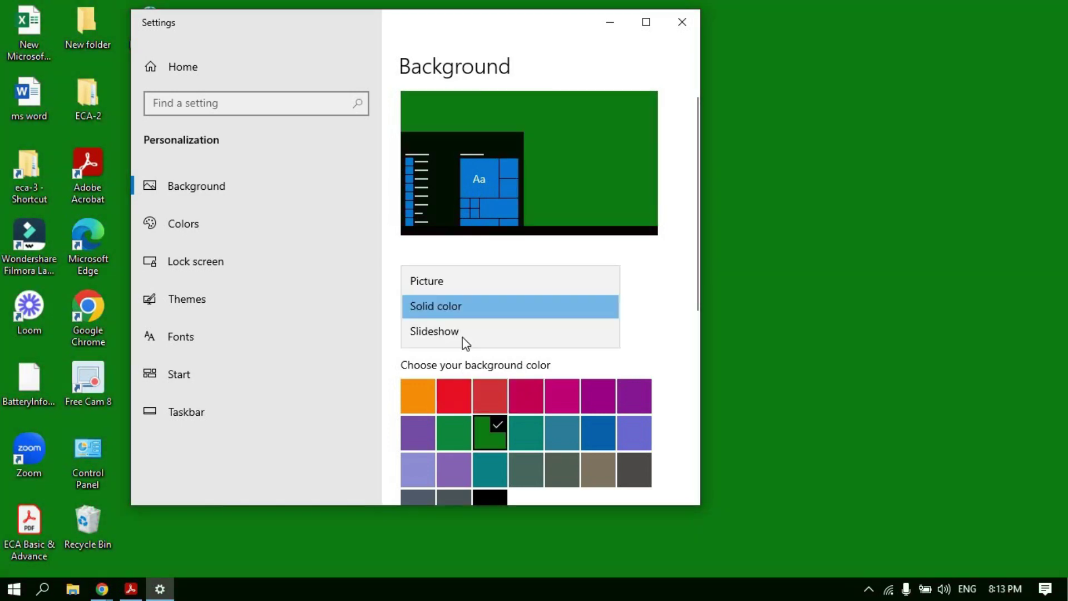
left_click(492, 329)
scroll(640, 120, "down", 1)
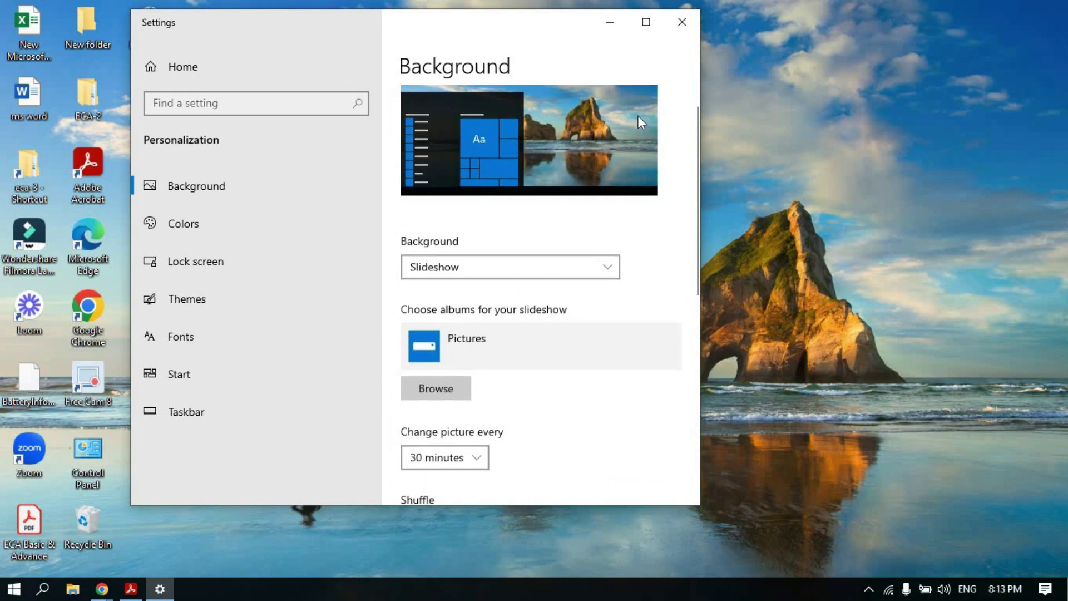
left_click(646, 23)
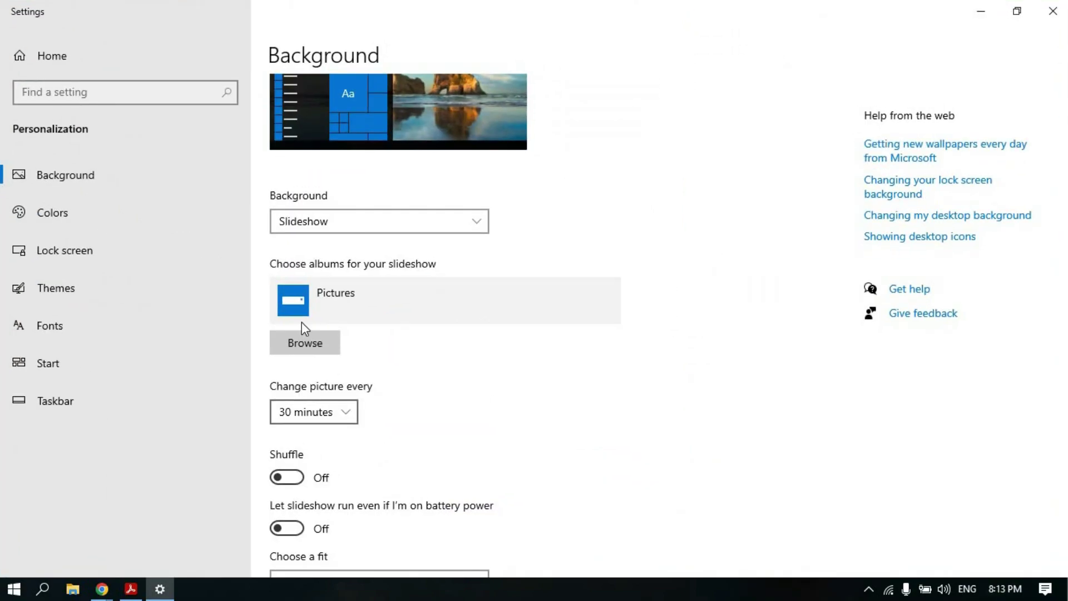
scroll(379, 192, "up", 1)
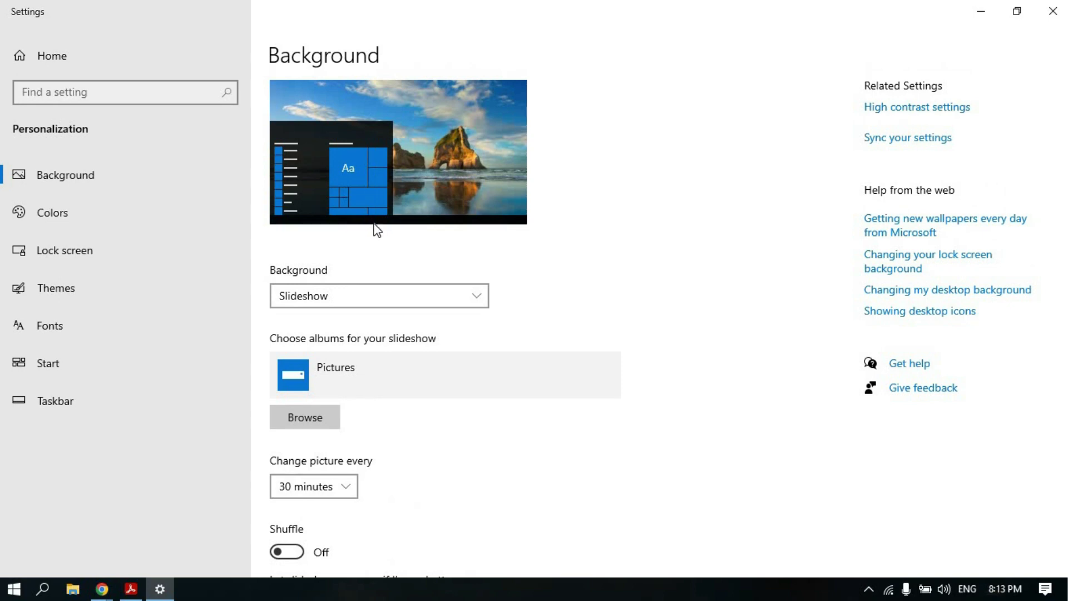
scroll(412, 226, "down", 2)
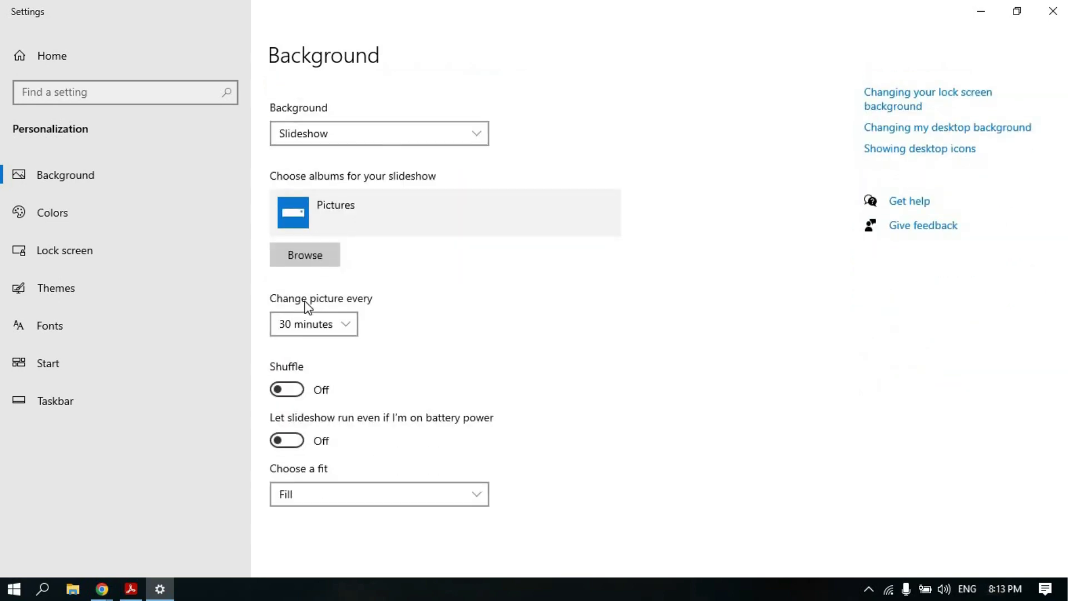
left_click(345, 326)
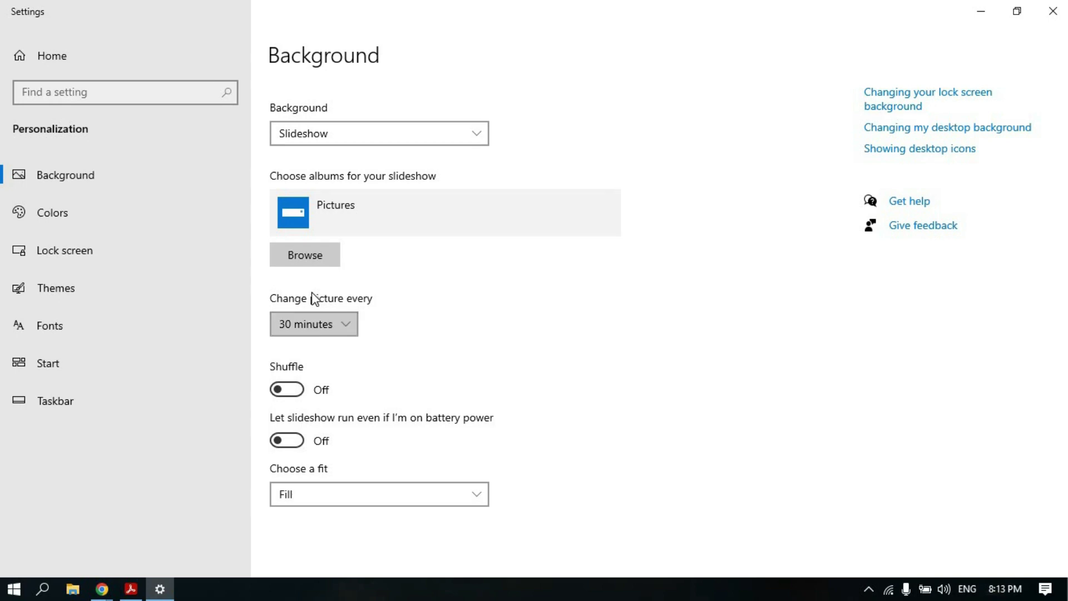
left_click(305, 275)
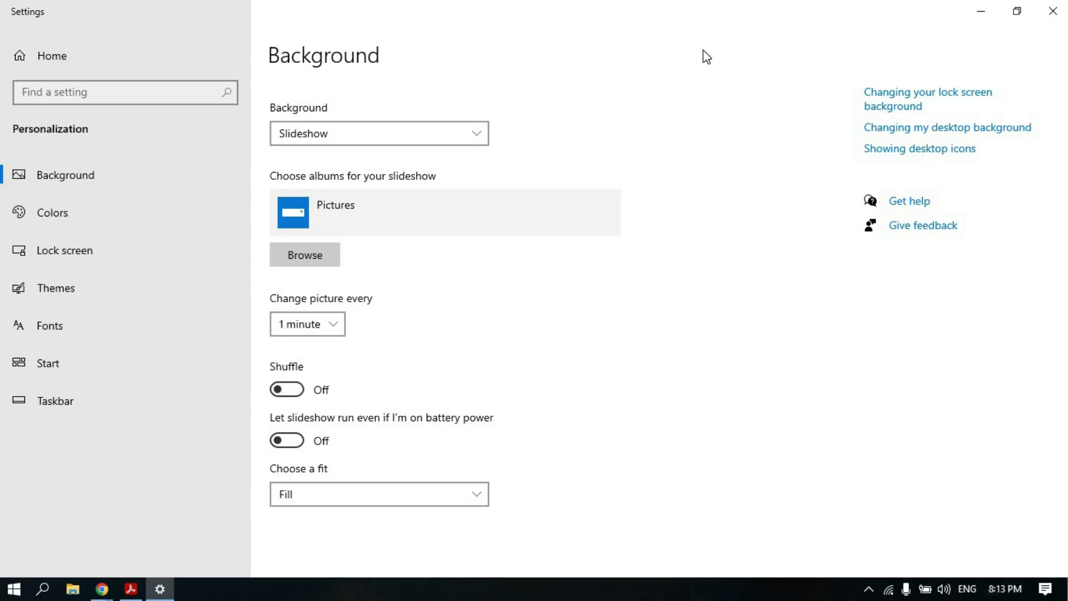
Step: View the folder chooser for the slideshow albums, then close it without choosing a folder
left_click_drag(670, 45, 350, 91)
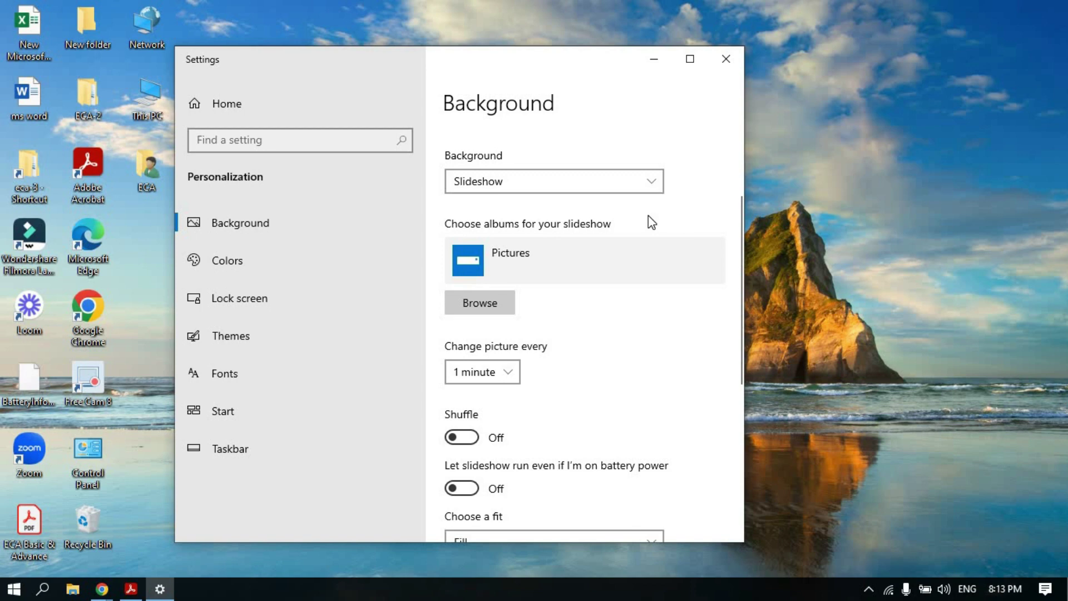
left_click(477, 301)
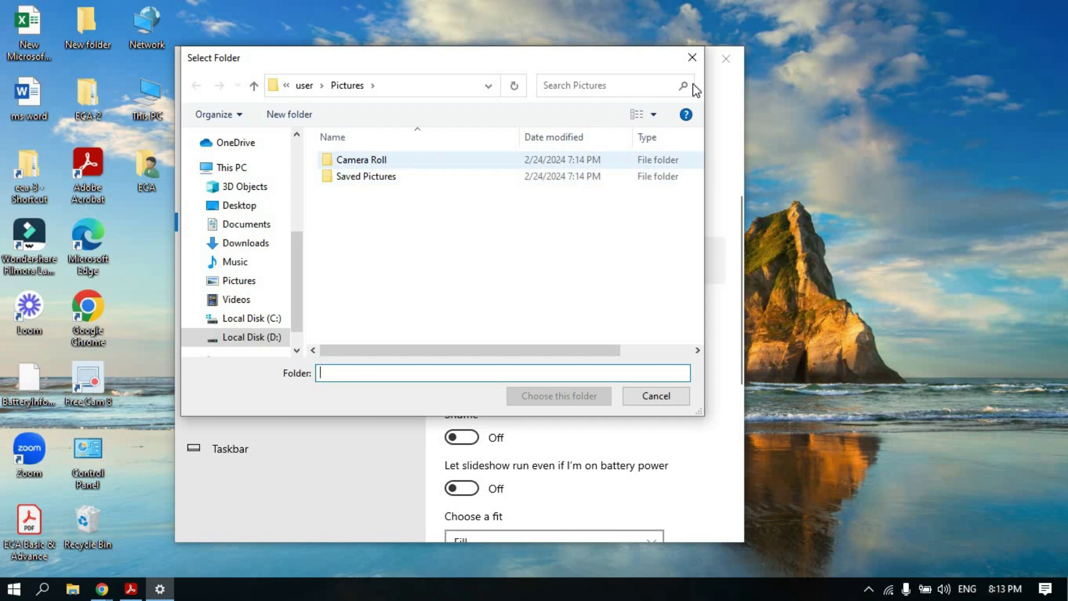
left_click(692, 57)
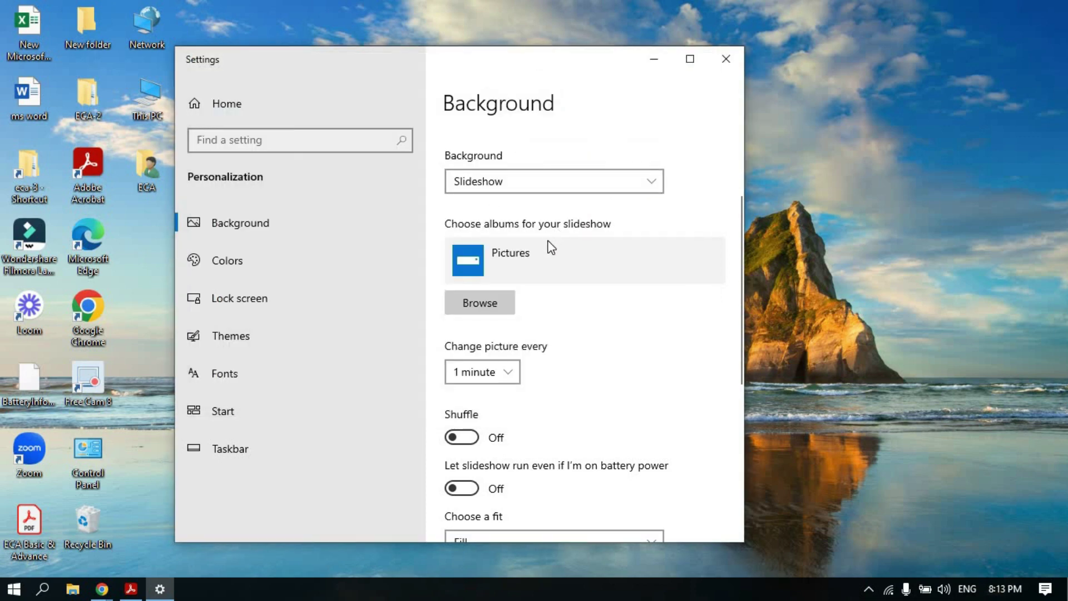
left_click(493, 301)
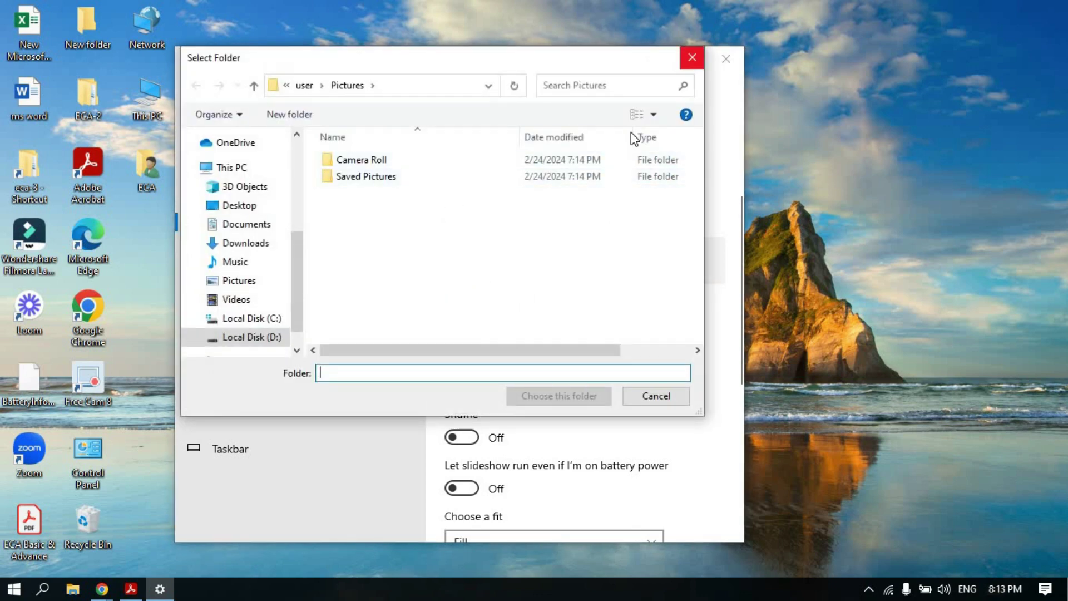
left_click(689, 58)
left_click(689, 58)
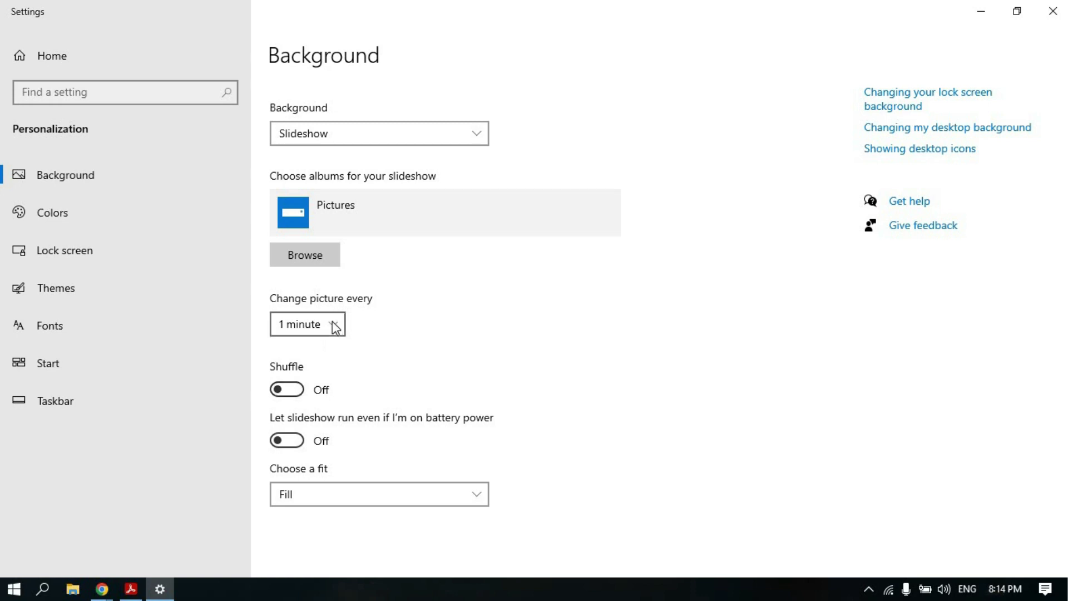
Step: Turn Shuffle on and off again, and do the same with running the slideshow on battery power
left_click(297, 389)
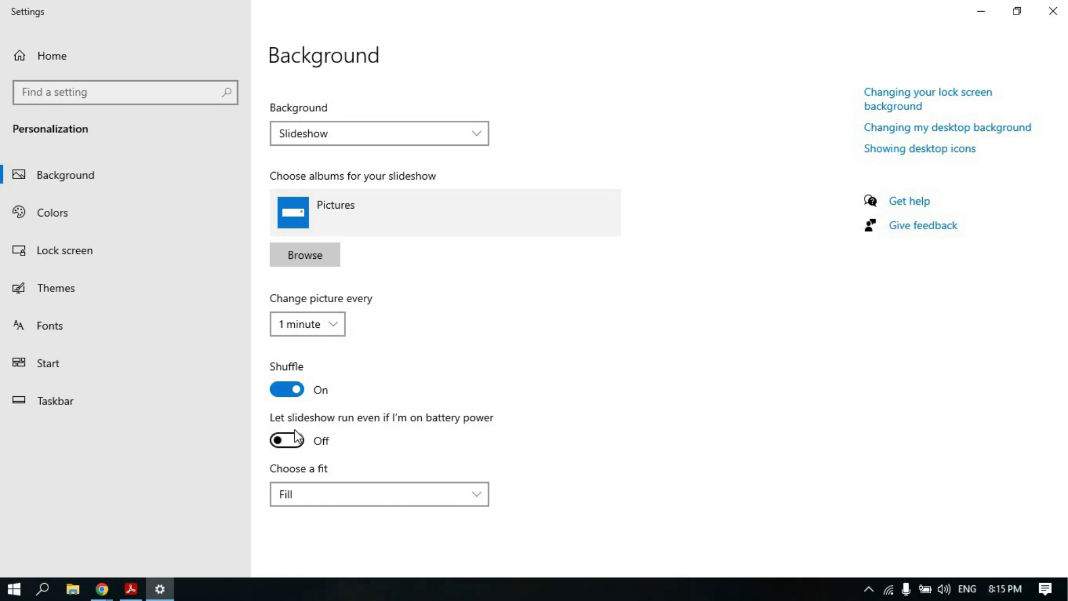
left_click(289, 390)
left_click(300, 448)
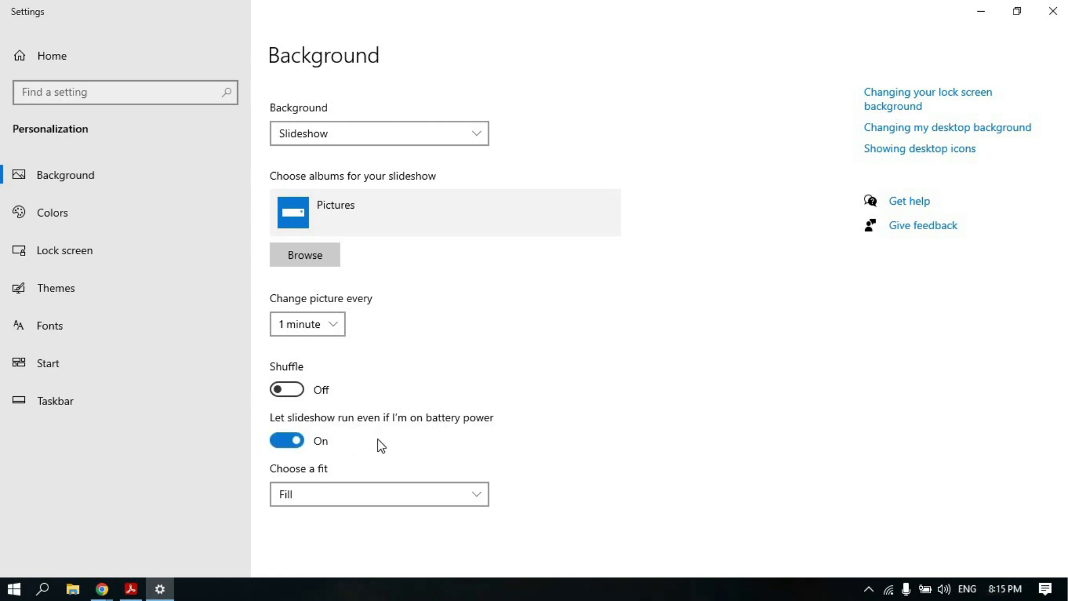
left_click(283, 440)
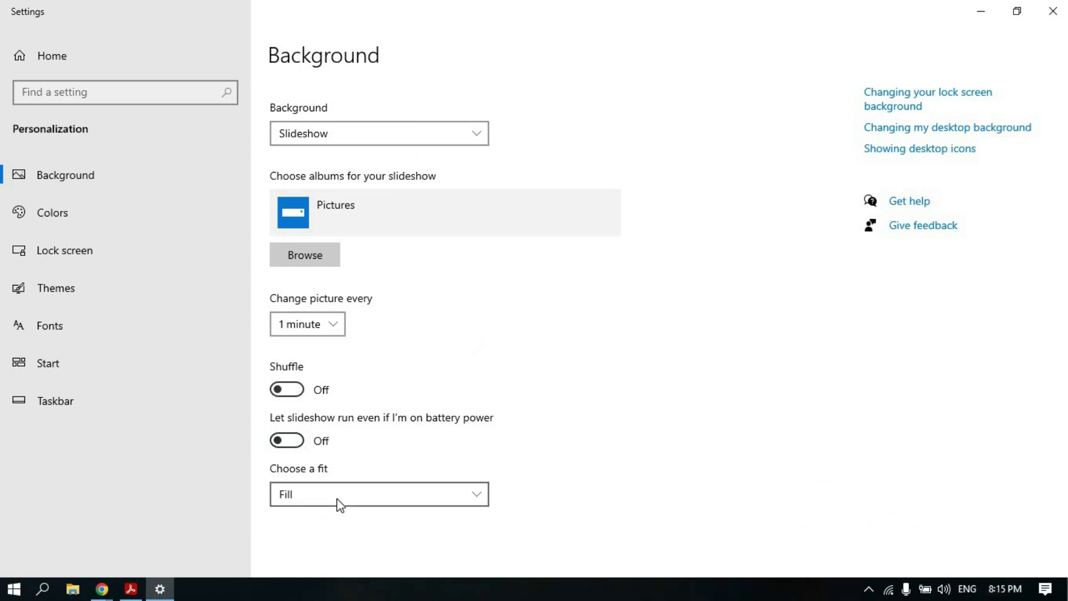
Step: Switch the background back to Picture and try the Fit and Stretch options, ending on Tile
left_click(356, 125)
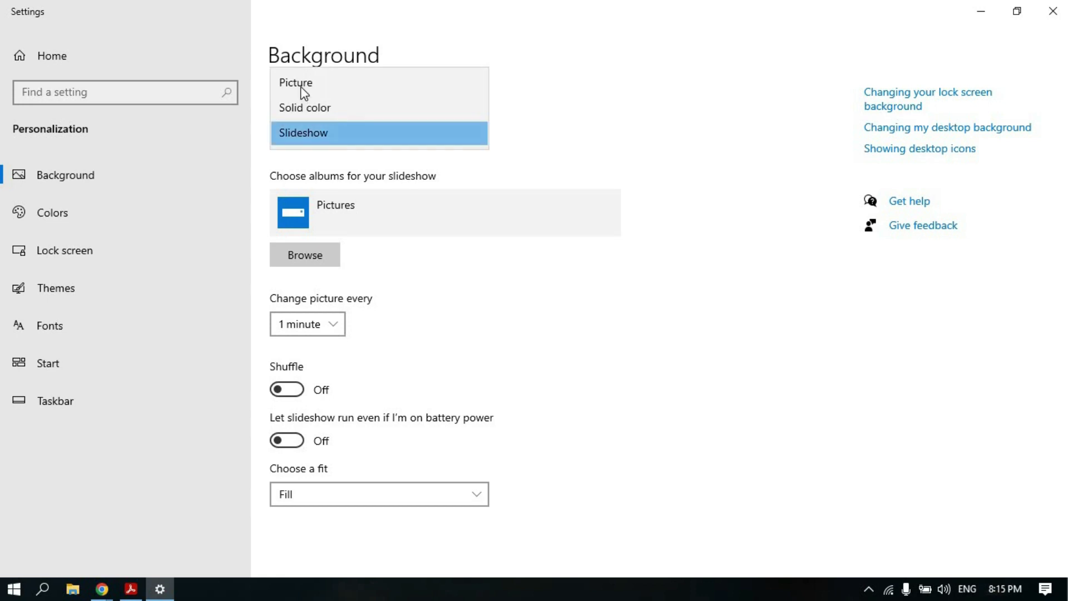
left_click(301, 88)
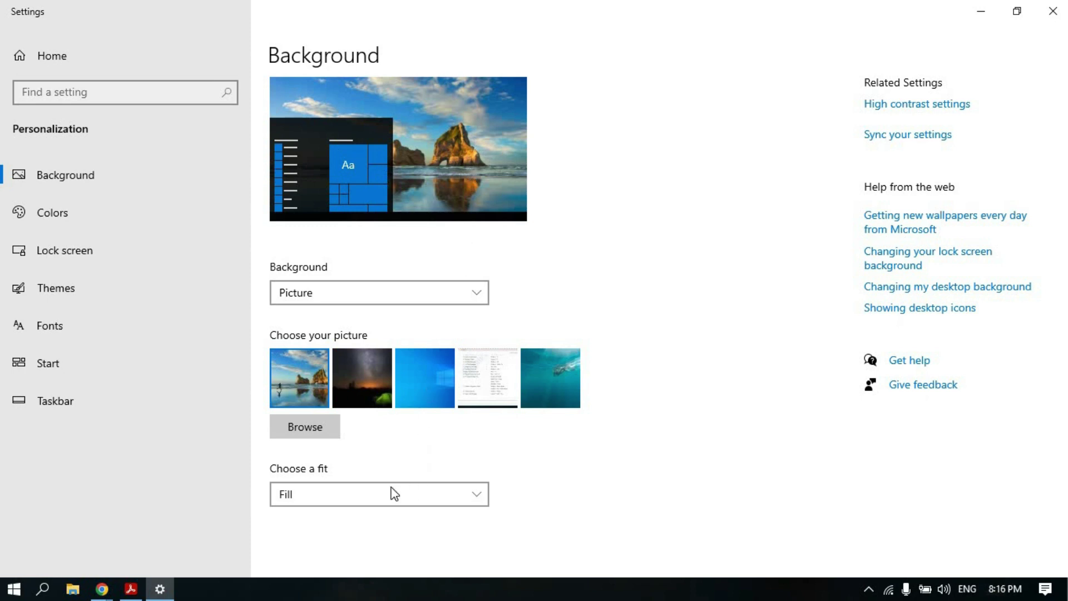
left_click(362, 492)
left_click(296, 445)
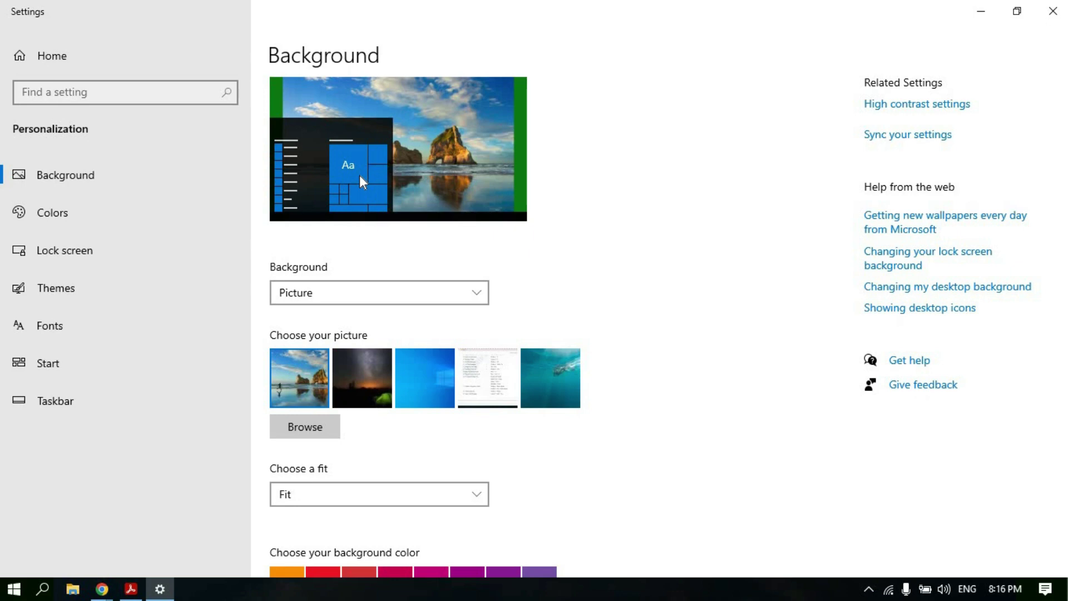
left_click(434, 493)
left_click(326, 471)
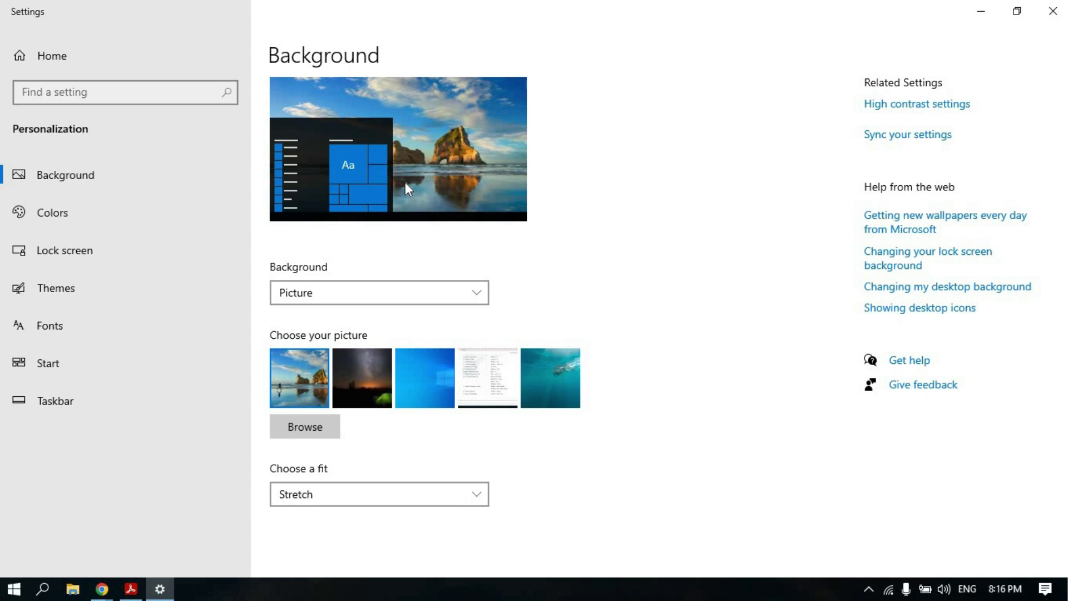
left_click(376, 497)
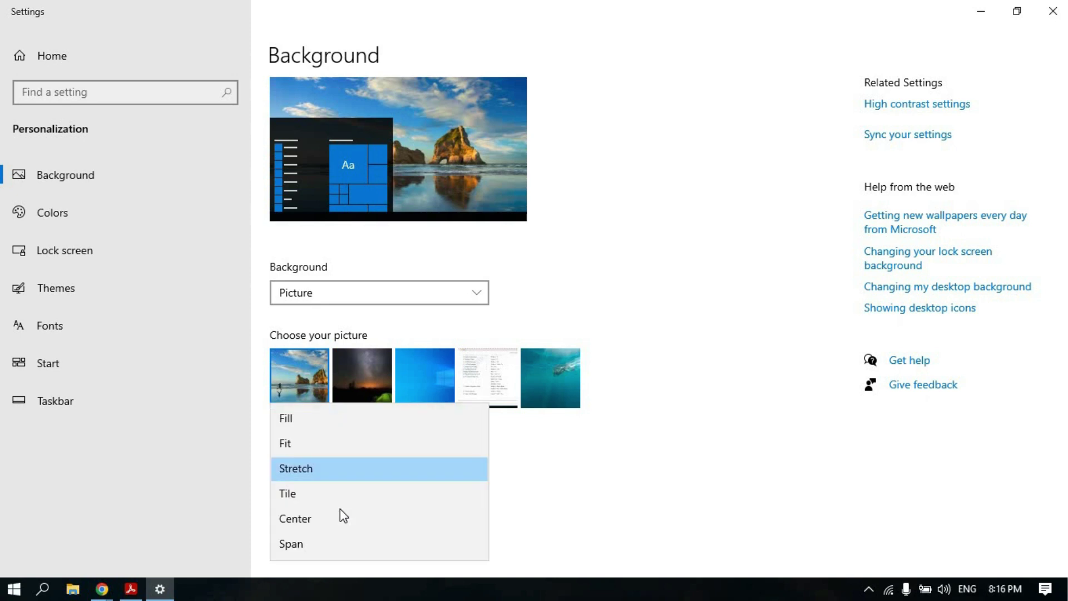
left_click(296, 499)
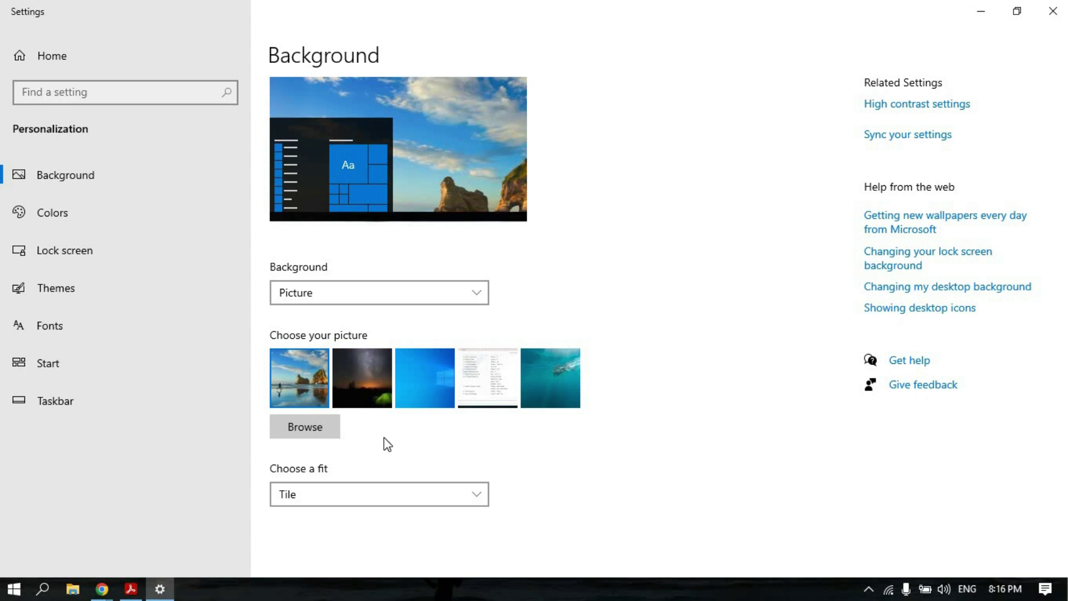
Step: Try the Center and Span fits for the background picture, alternating between them and ending on Span
left_click(322, 494)
left_click(306, 522)
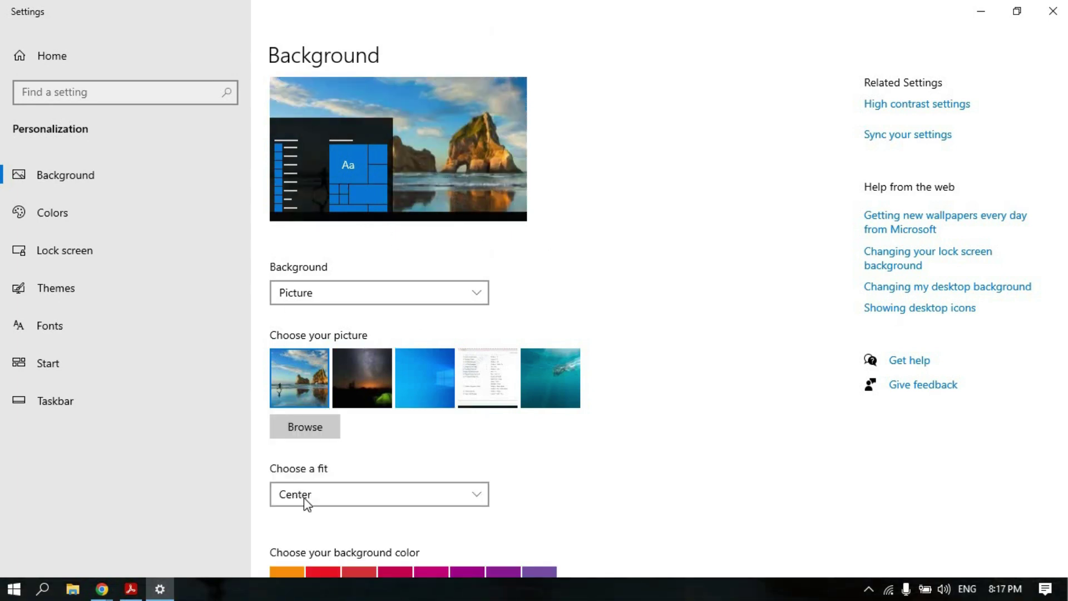
left_click(380, 493)
left_click(317, 524)
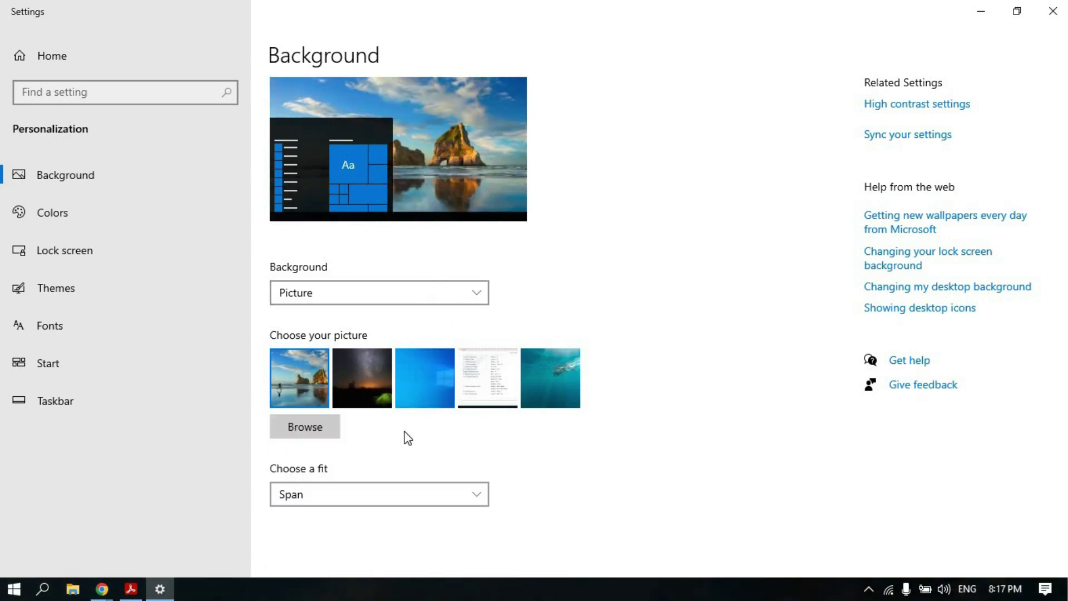
left_click(357, 492)
left_click(319, 469)
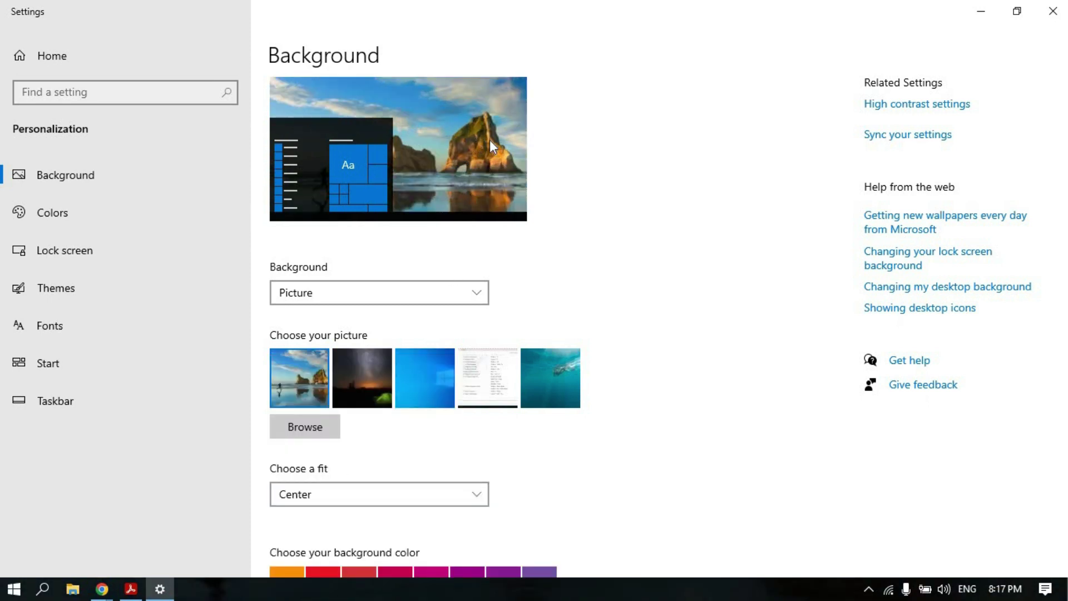
left_click(326, 494)
left_click(308, 521)
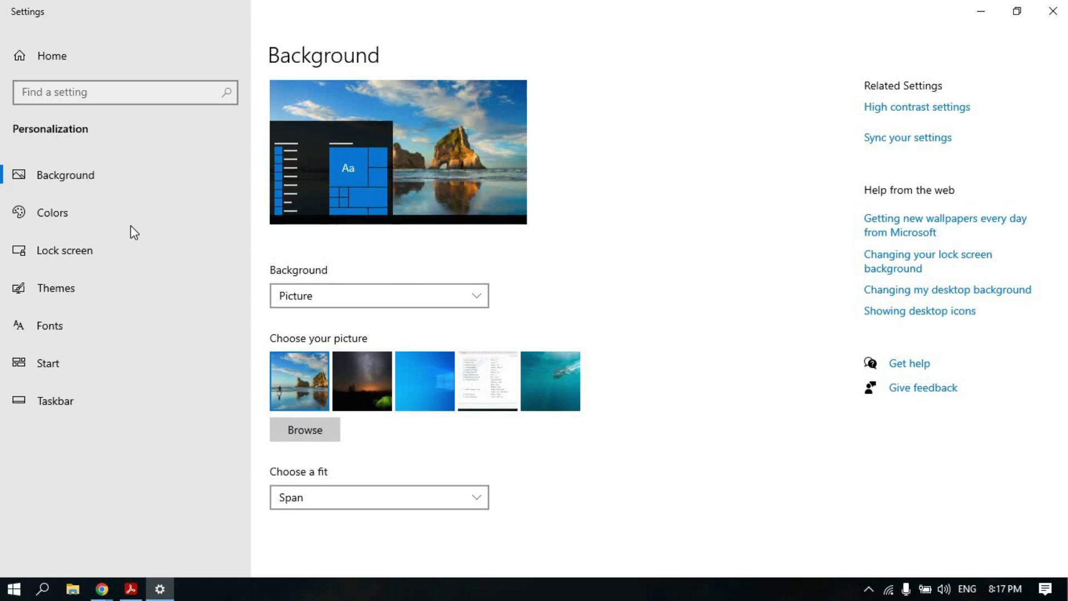
Step: Open the Colors settings and try the Dark and Light color modes, ending on Custom
left_click(62, 216)
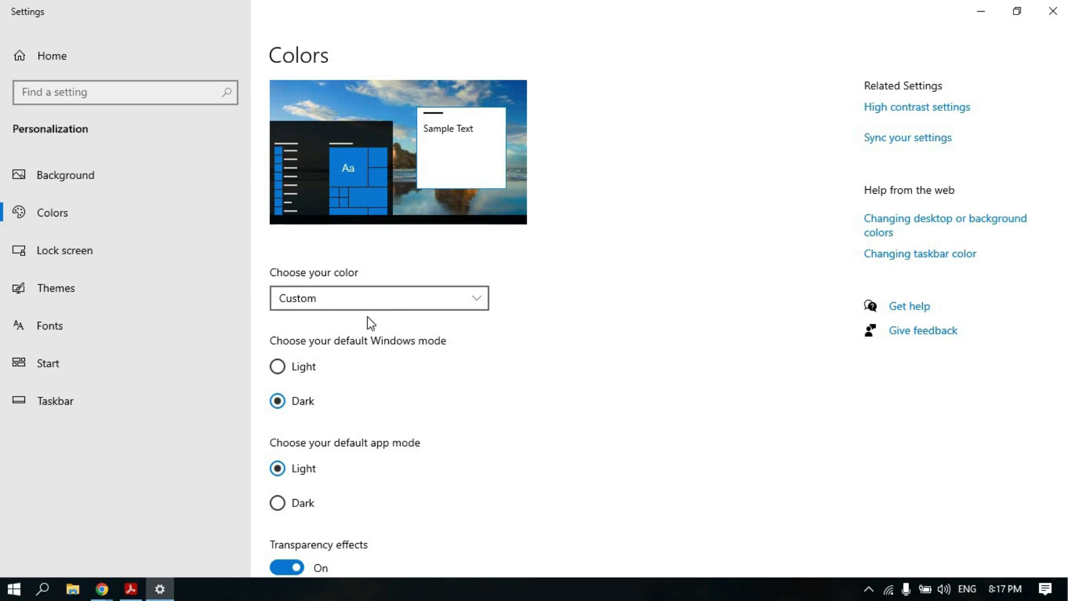
left_click(345, 303)
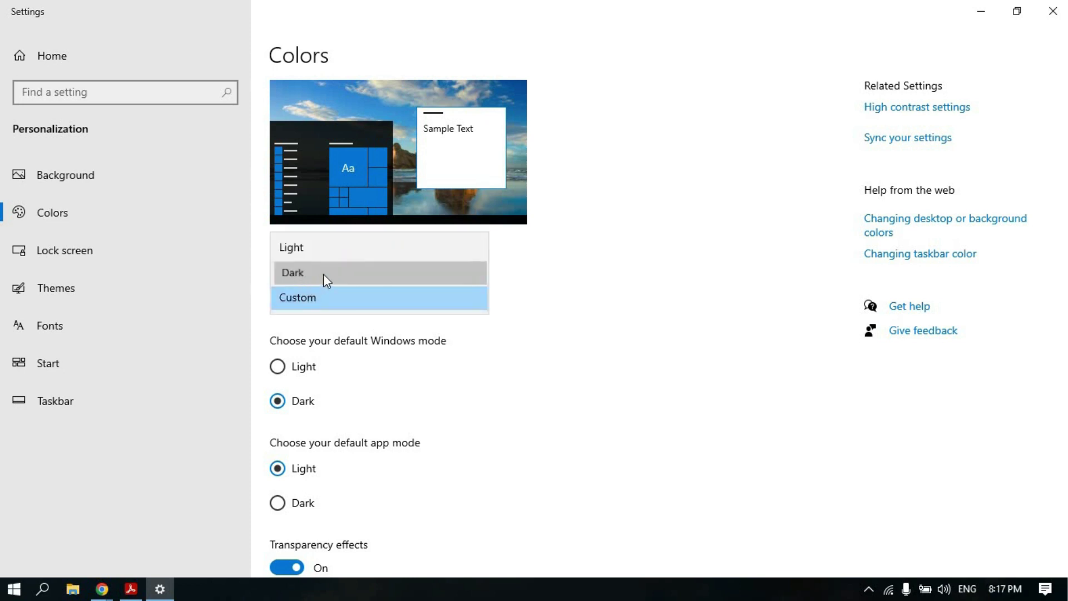
left_click(325, 273)
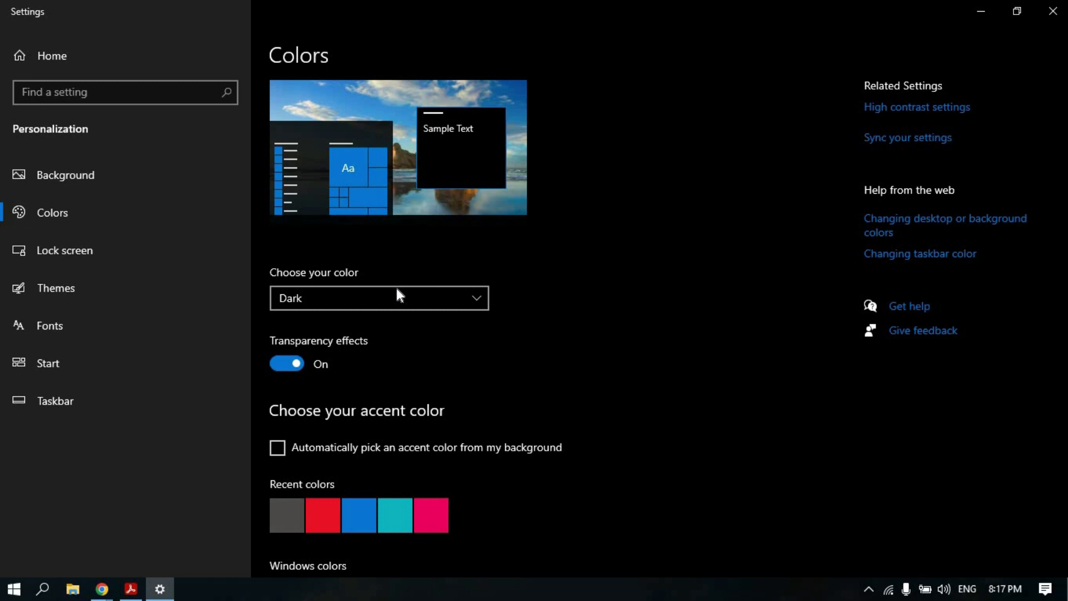
left_click(341, 289)
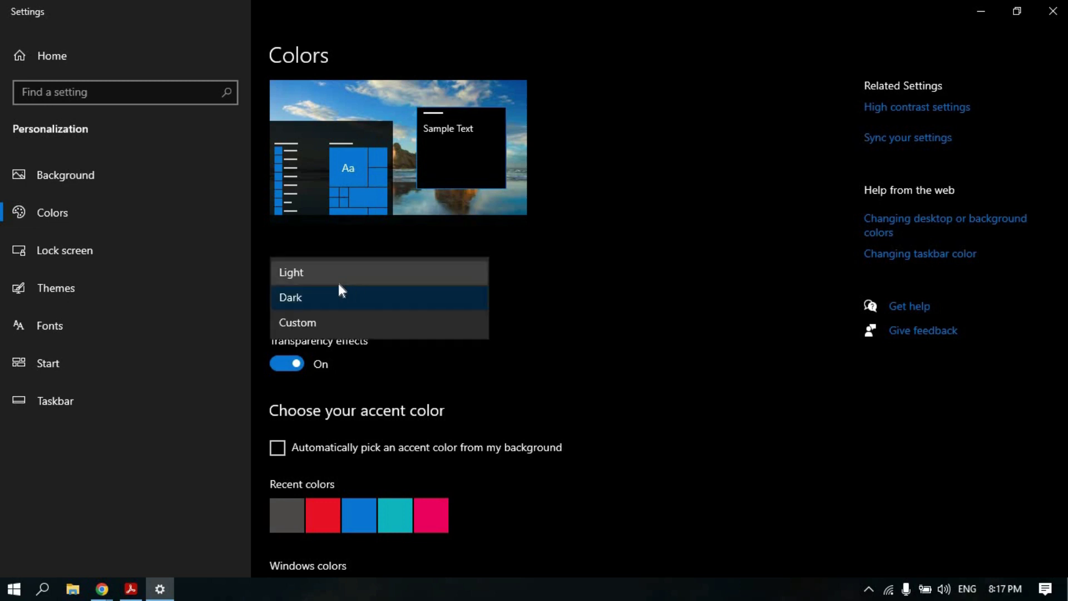
left_click(319, 273)
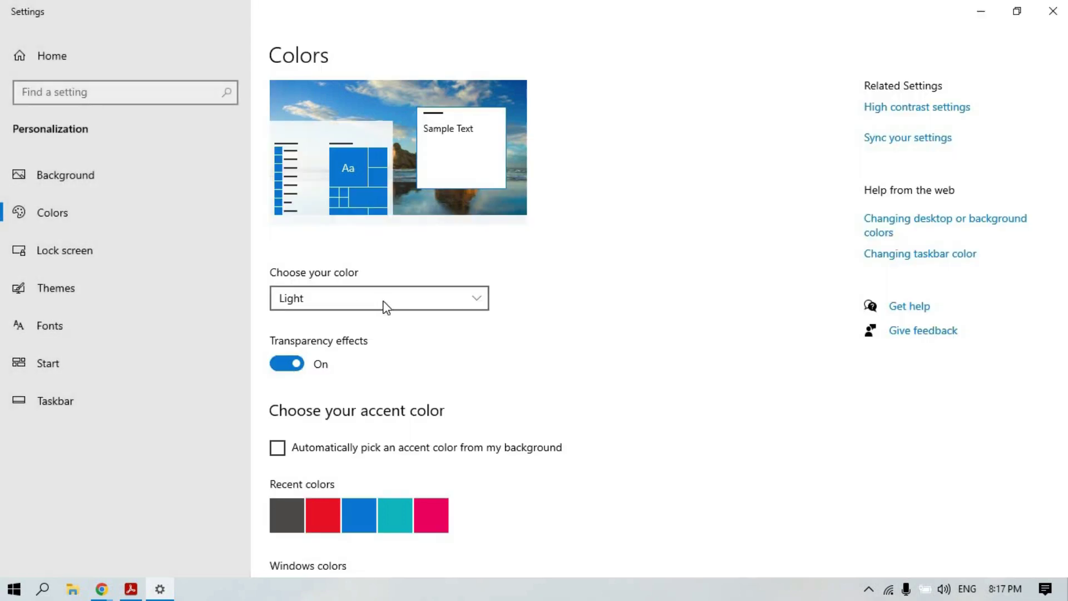
left_click(369, 307)
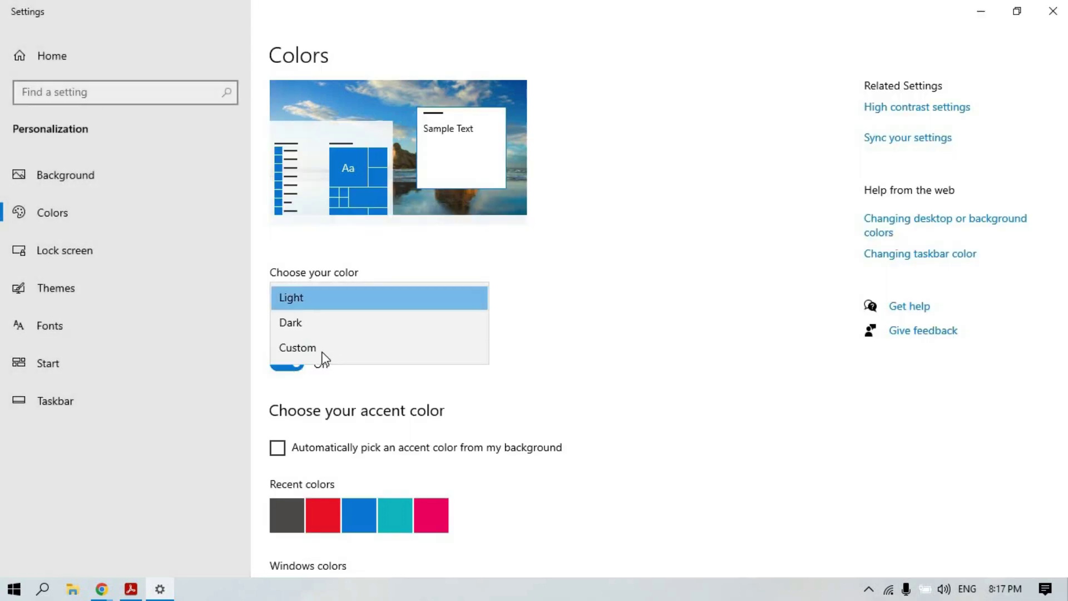
left_click(322, 349)
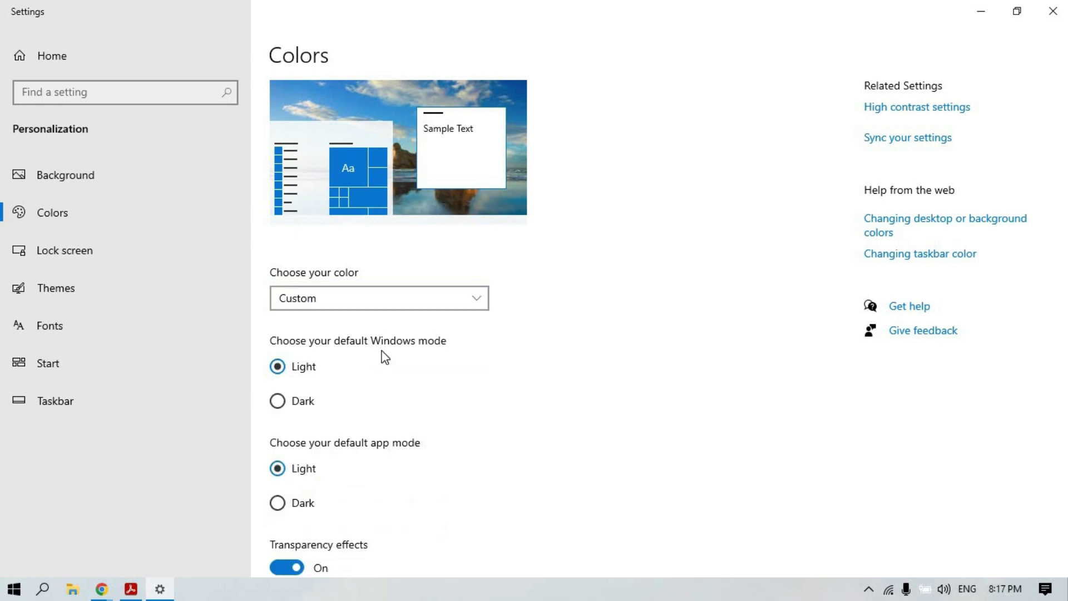
left_click(375, 309)
left_click(401, 359)
Step: Try the Dark and Light options for the default Windows mode and app mode, ending with both on Light
scroll(341, 303, "down", 3)
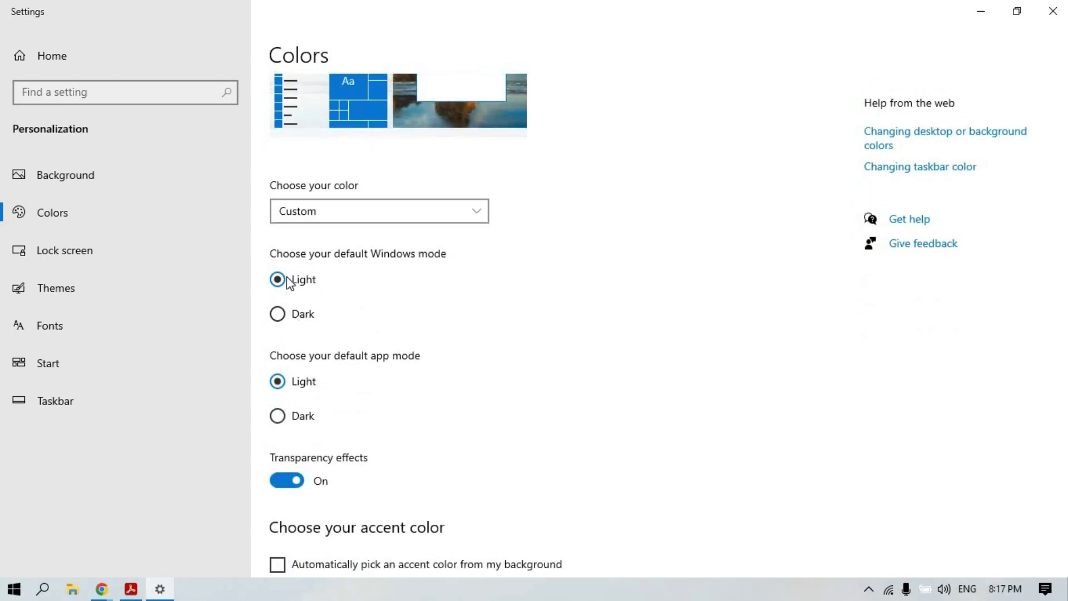
left_click(277, 313)
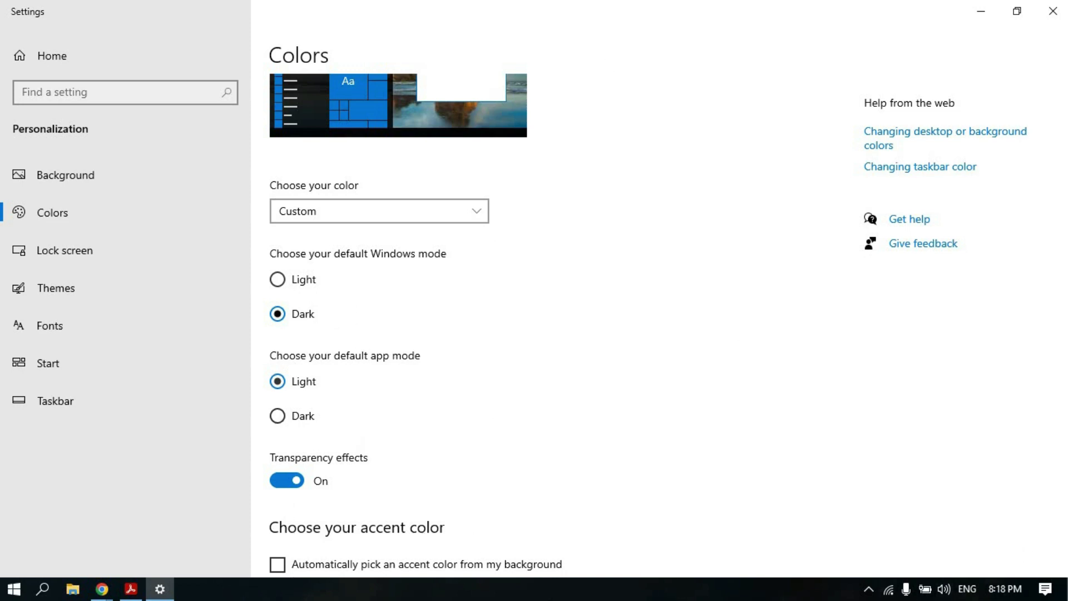
left_click(278, 280)
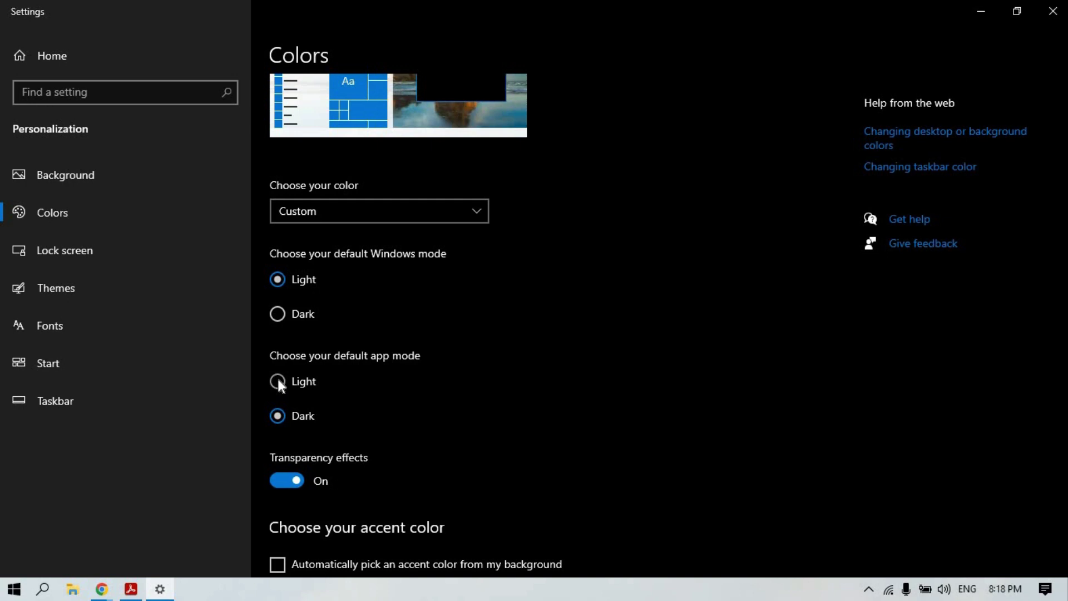
left_click(278, 381)
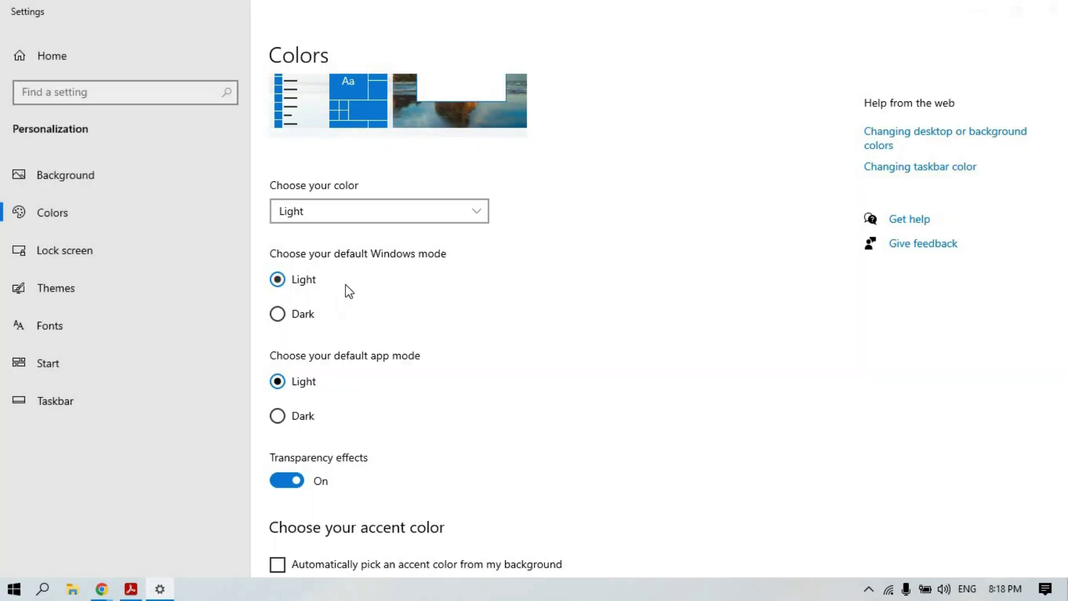
left_click(278, 313)
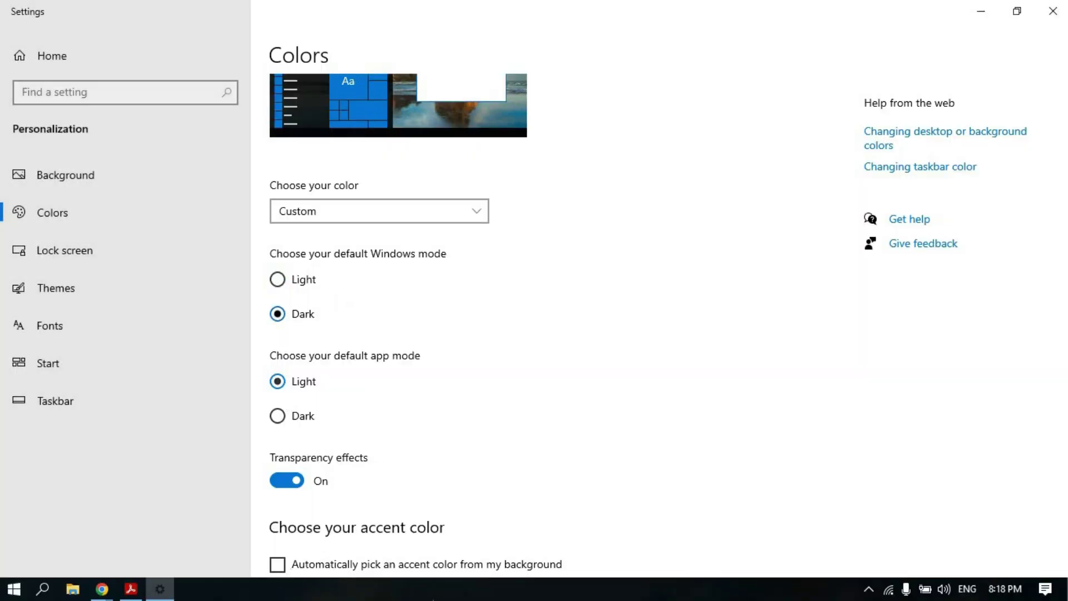
left_click(278, 279)
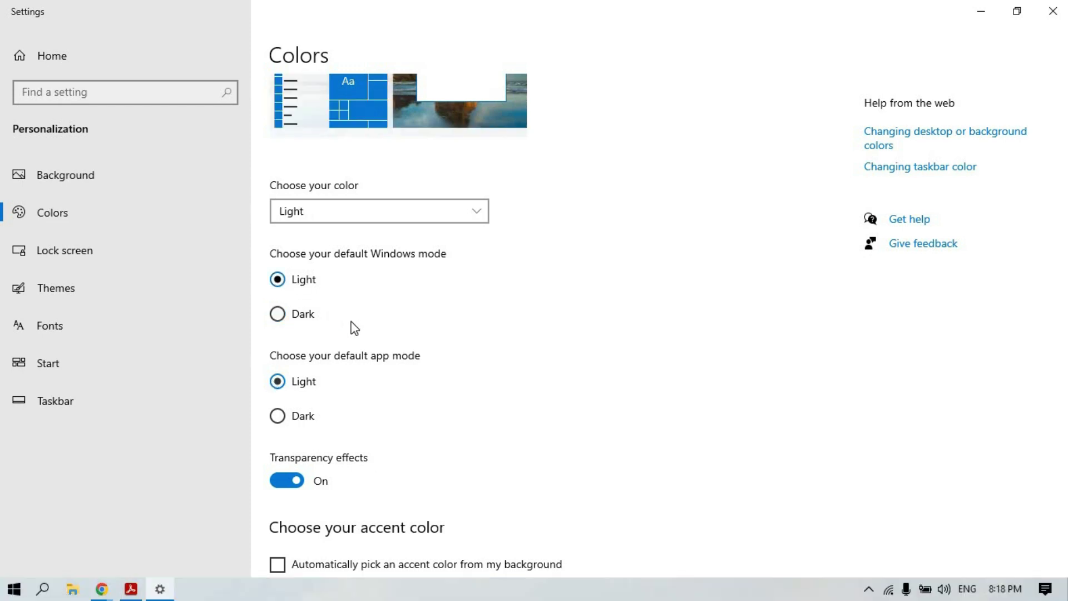
Step: Toggle transparency effects off and on, leave them off, and check the color preview
scroll(355, 328, "down", 3)
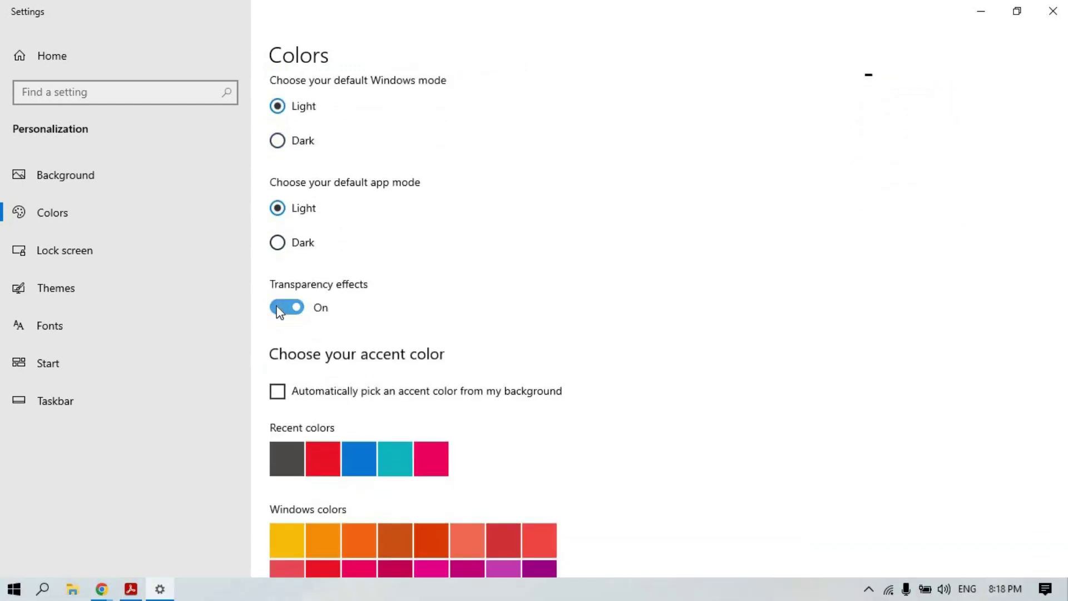
left_click(293, 309)
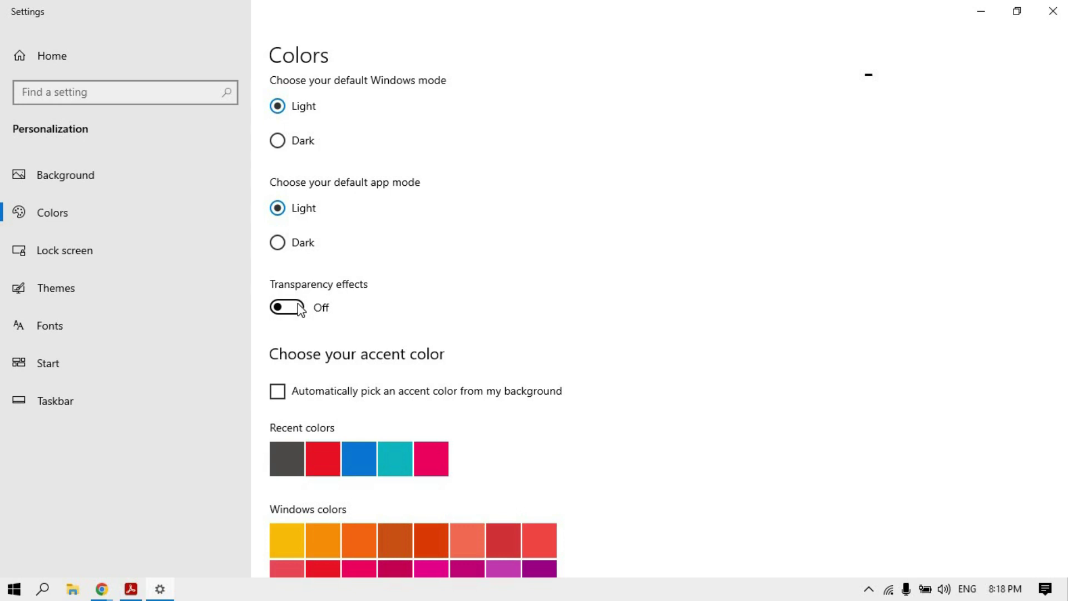
left_click(336, 309)
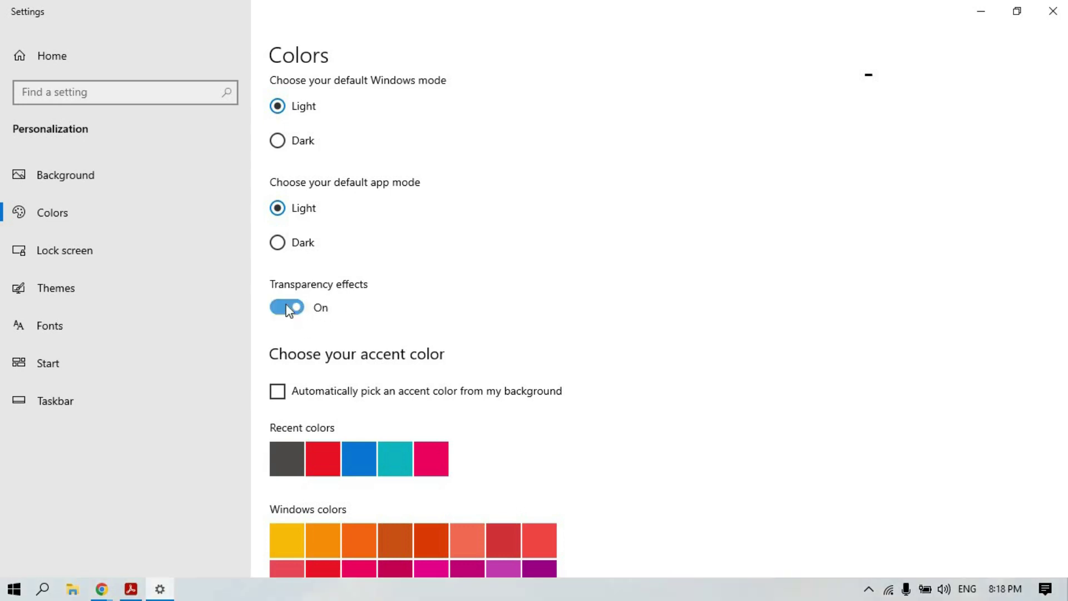
scroll(344, 416, "up", 5)
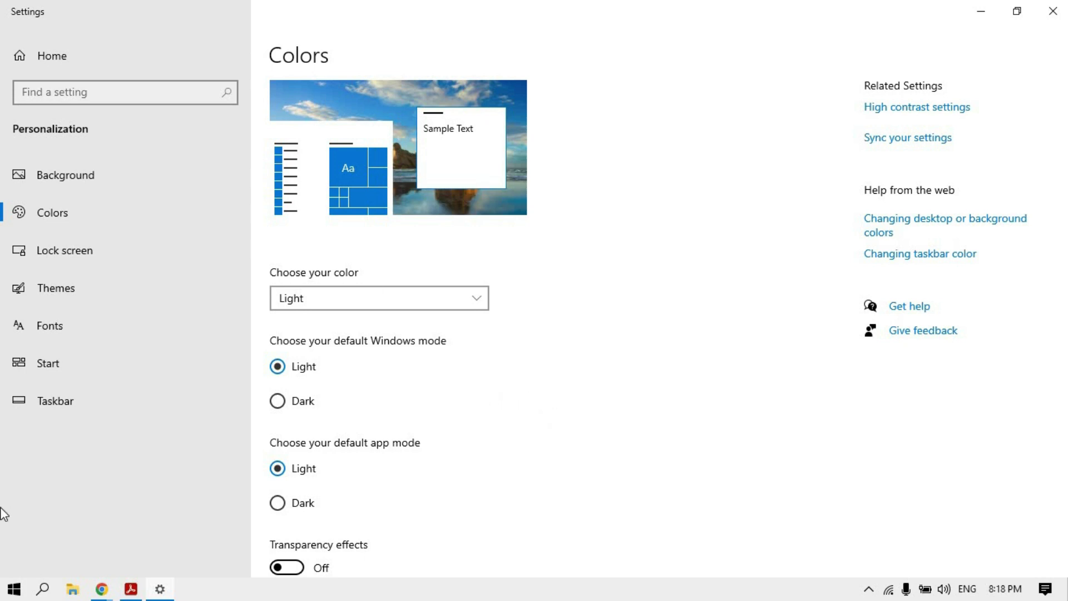
Step: Let the accent color be picked automatically from the background, and then choose red from the recent colors instead
scroll(634, 203, "down", 6)
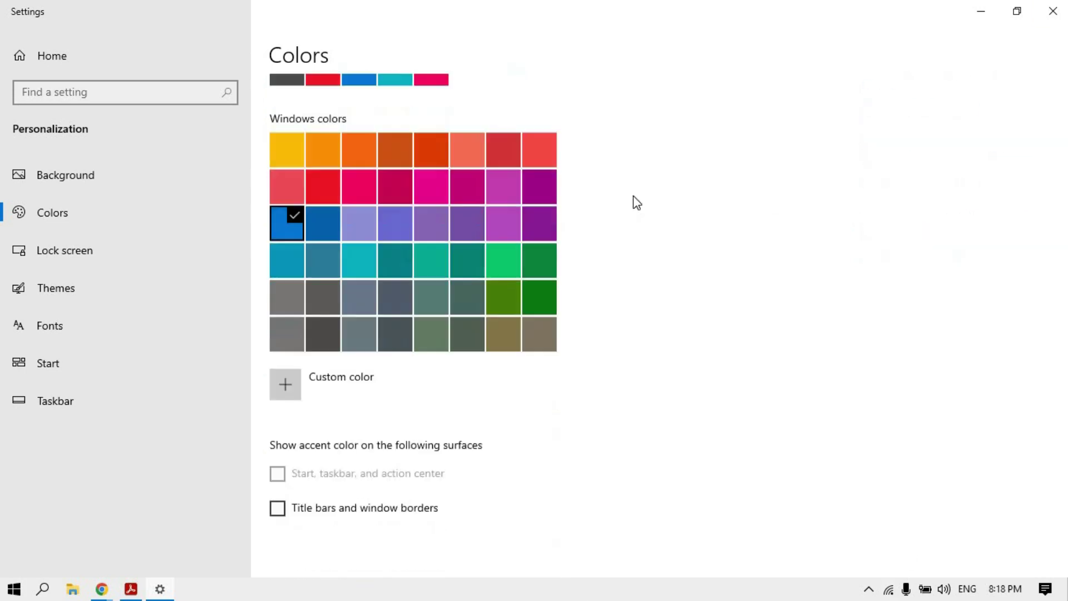
scroll(489, 227, "up", 7)
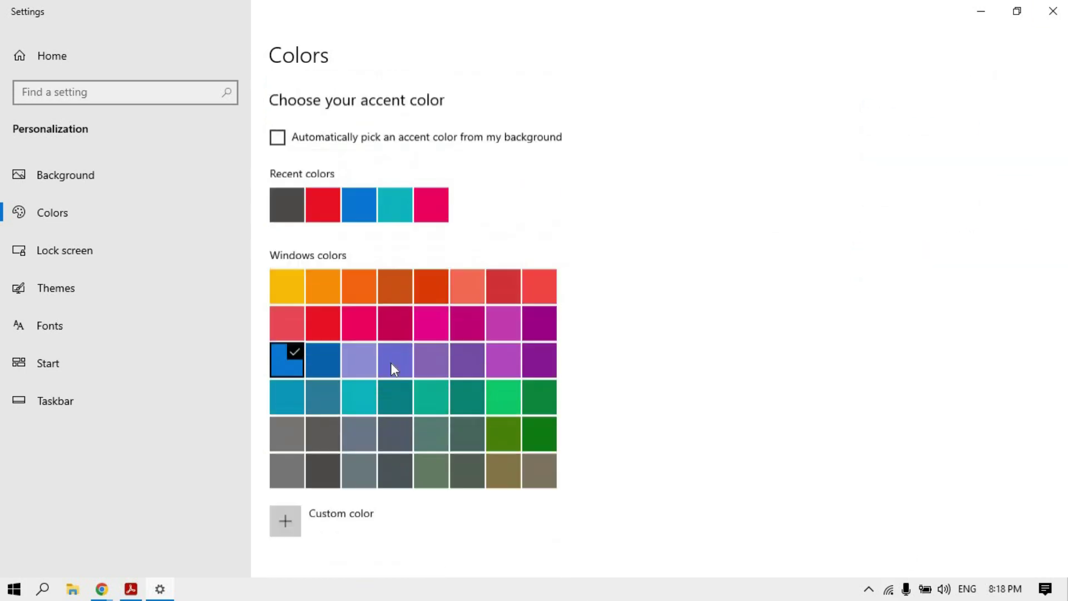
scroll(334, 300, "down", 3)
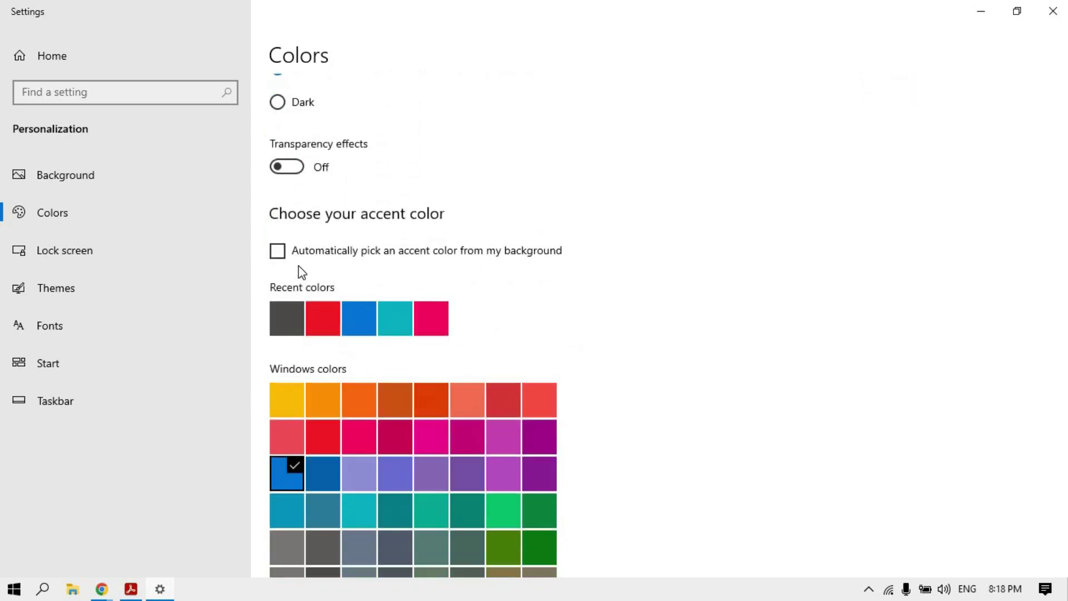
left_click(349, 256)
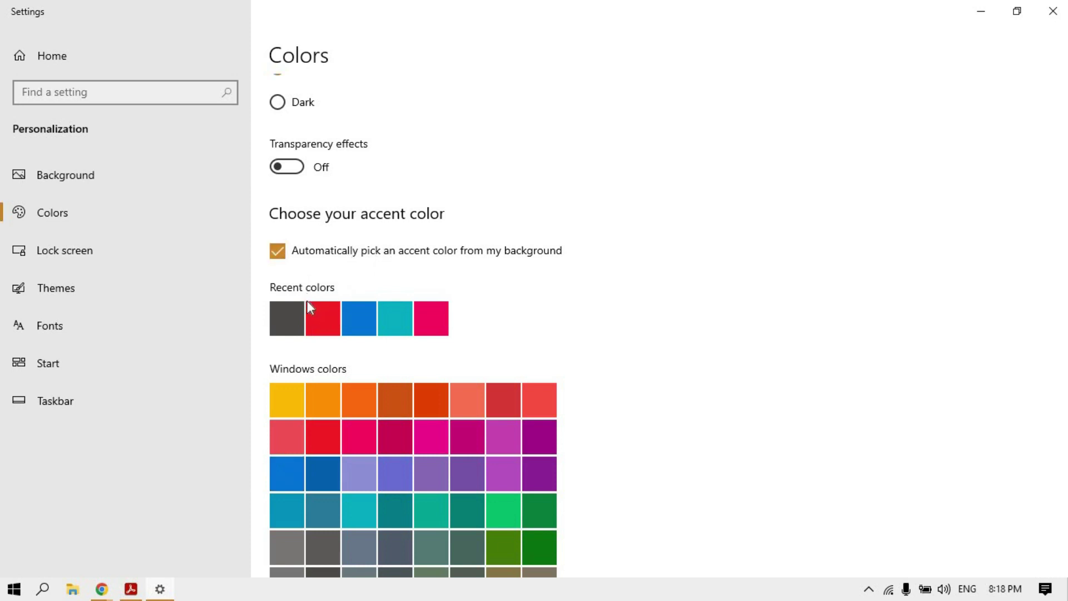
left_click(328, 332)
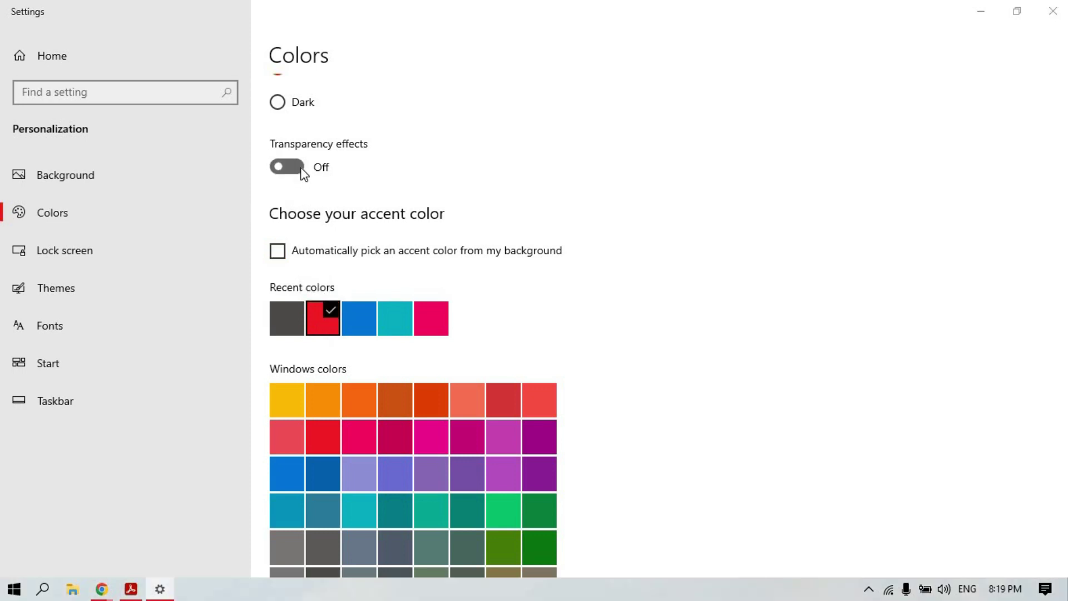
Step: Toggle transparency effects, leaving them on, and set the accent color to the recent blue
left_click(301, 168)
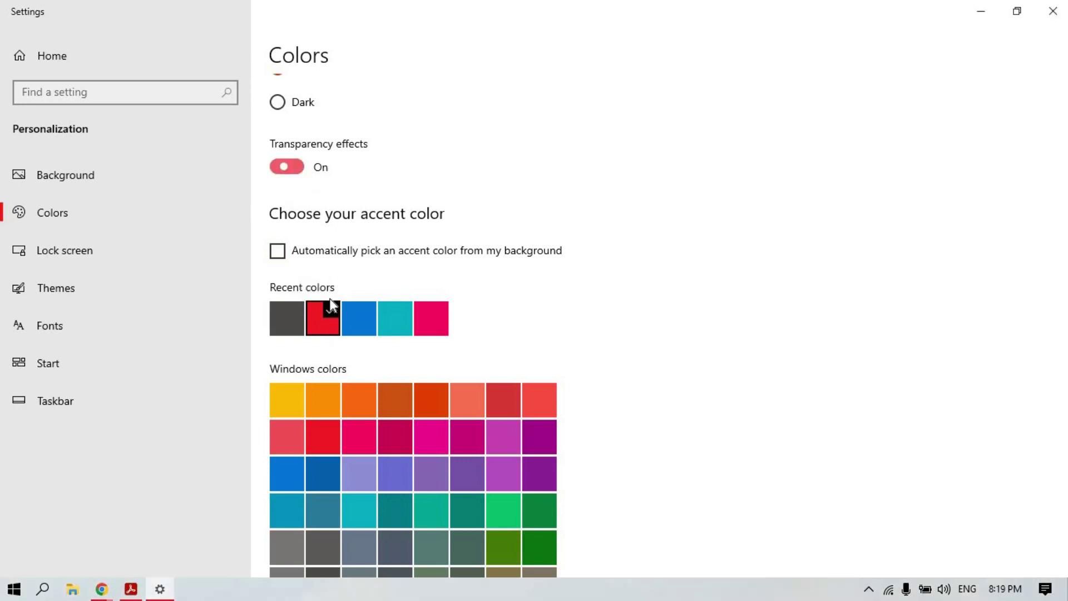
left_click(284, 168)
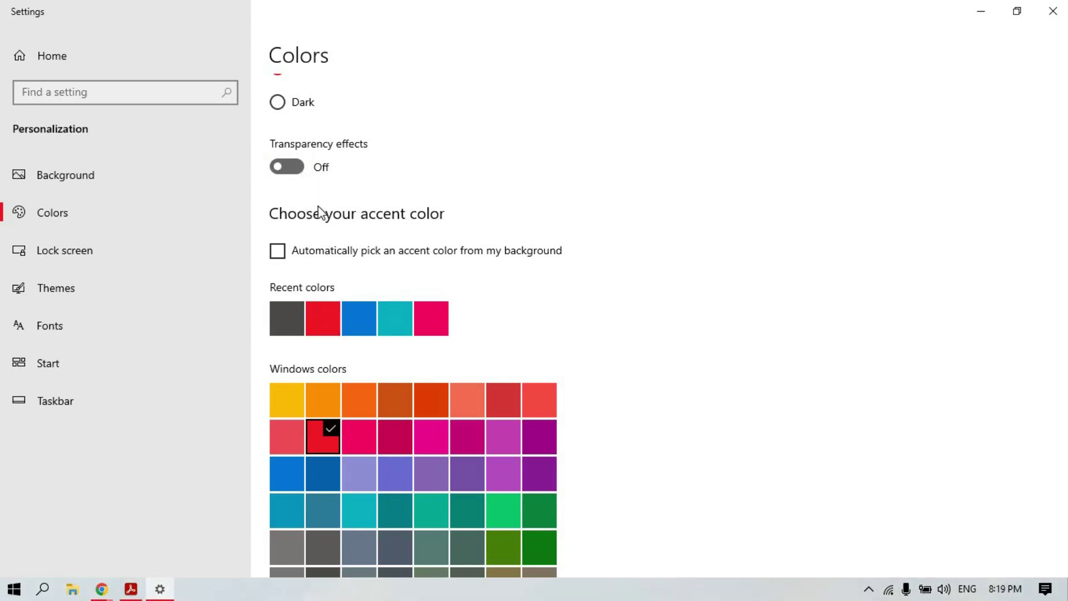
left_click(362, 319)
scroll(365, 225, "up", 5)
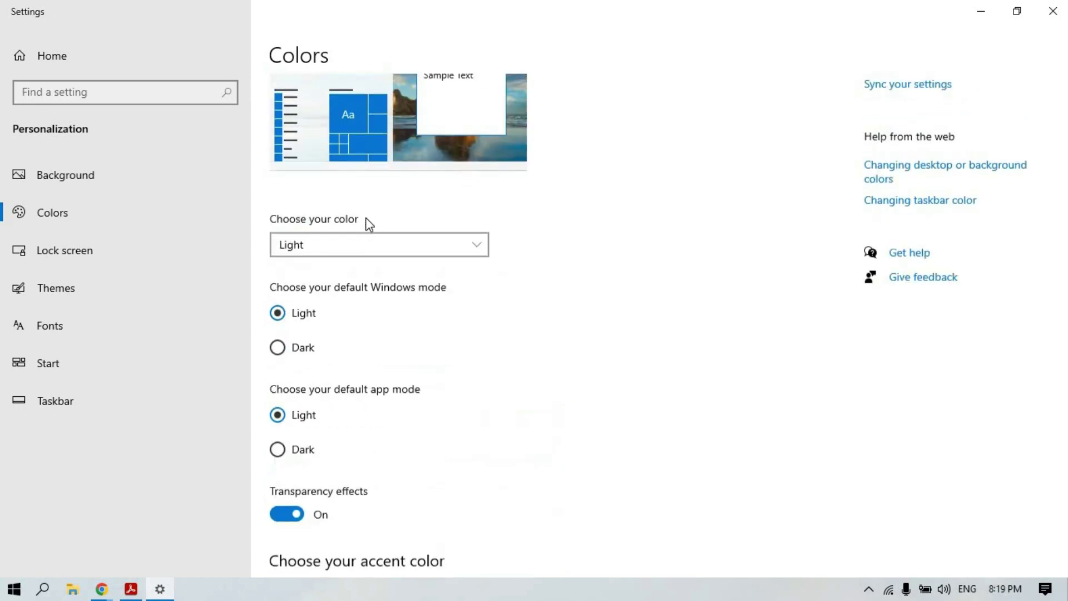
Step: Set the accent color to the dark orange in the first row of Windows colors and check the preview
scroll(362, 300, "down", 6)
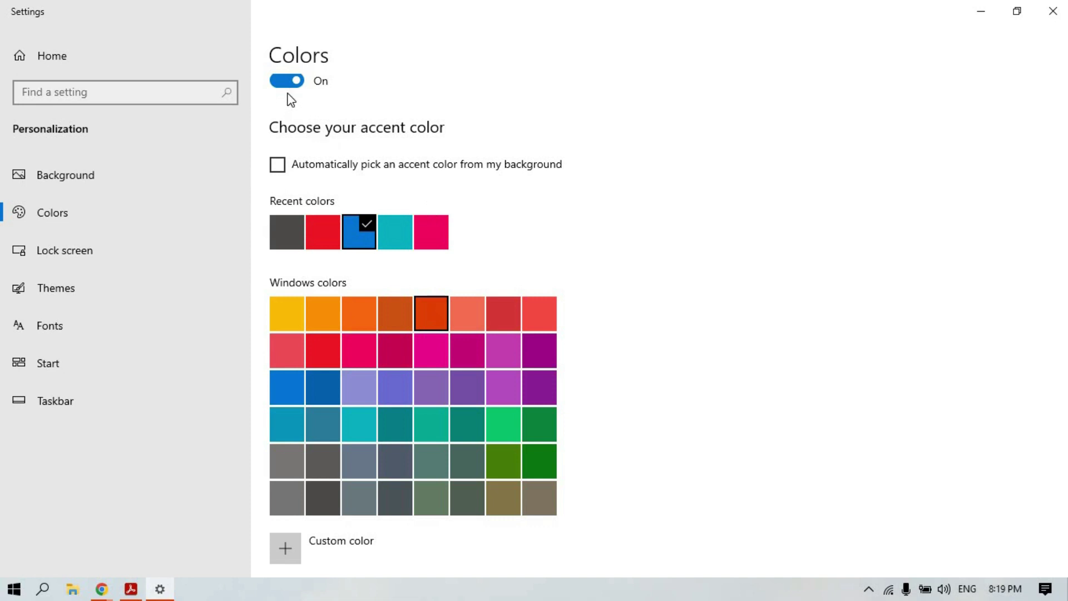
scroll(360, 152, "up", 4)
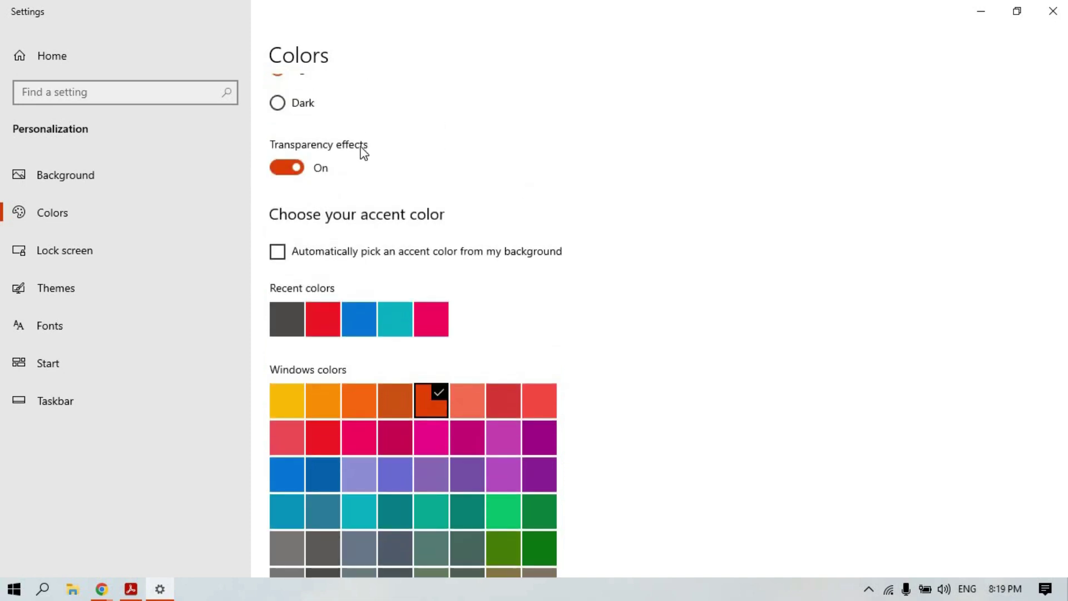
scroll(309, 201, "up", 3)
scroll(279, 253, "down", 3)
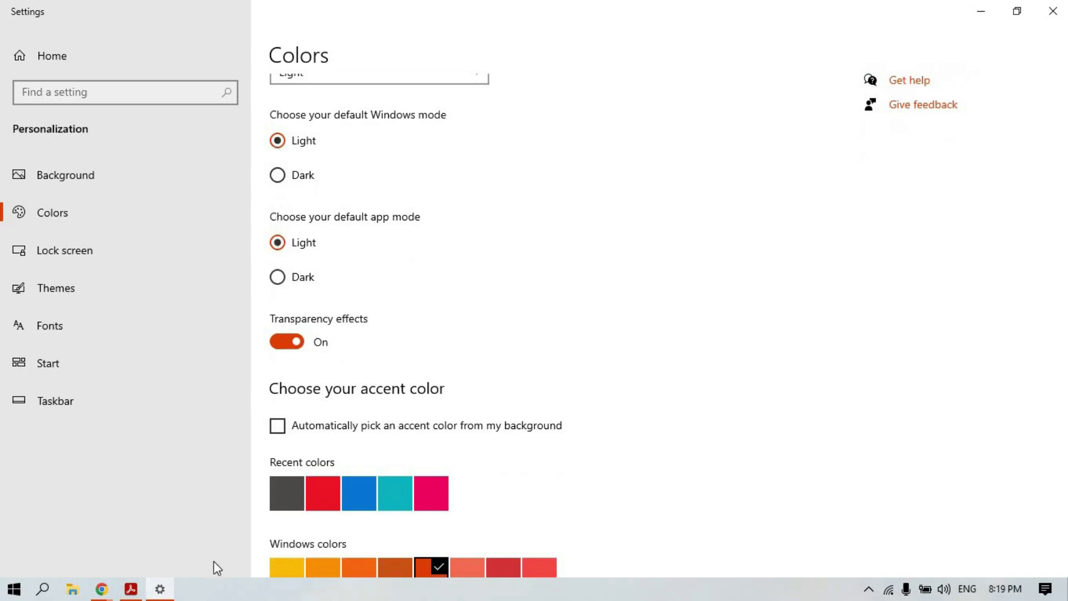
Step: Try the recent pink as accent color, then set it to the green at the end of the fifth row of Windows colors
mouse_move(107, 598)
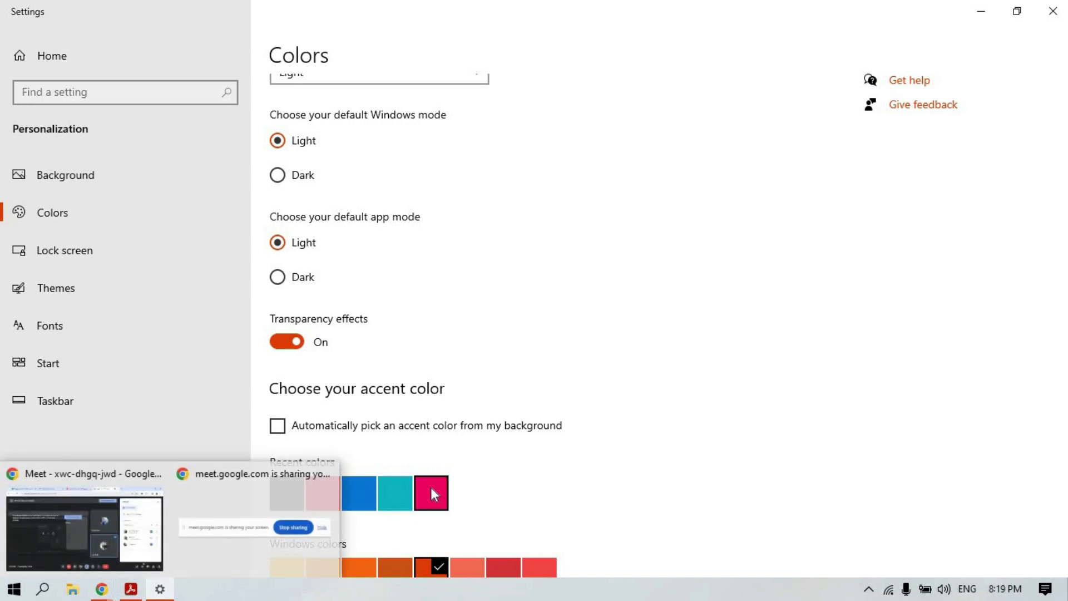
left_click(155, 592)
scroll(362, 449, "down", 5)
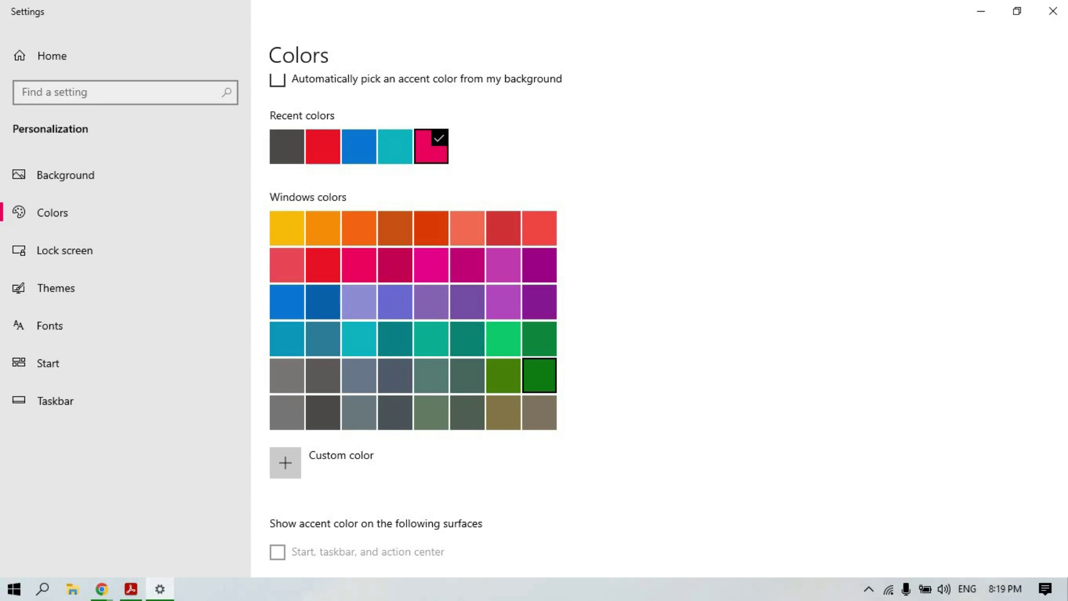
scroll(272, 456, "up", 5)
scroll(285, 252, "down", 1)
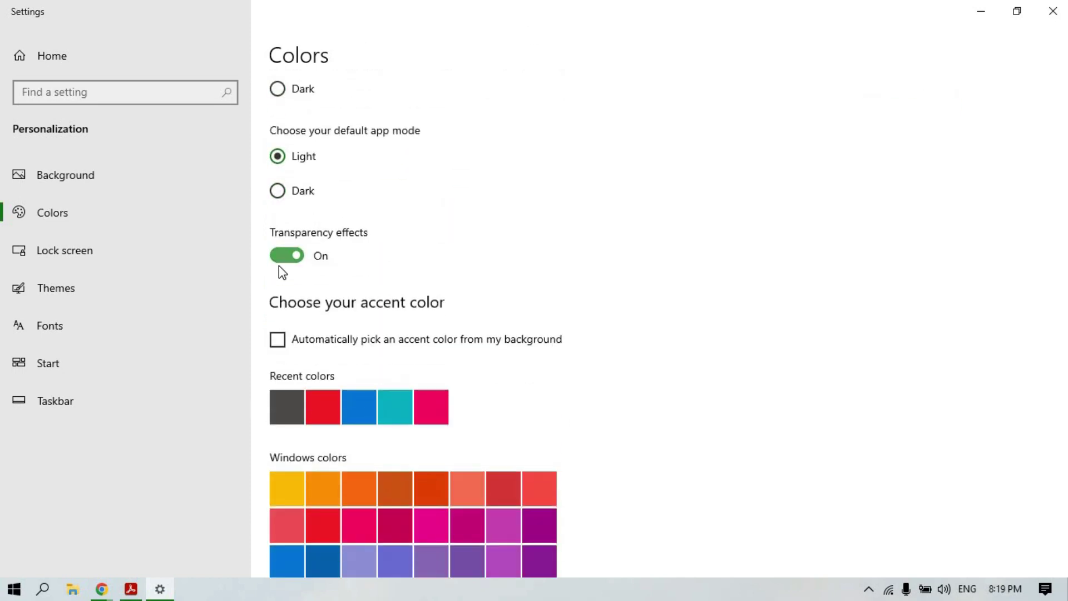
Step: Show the accent color on title bars and window borders, and check it on the open PDF window before returning to Settings
scroll(275, 288, "down", 5)
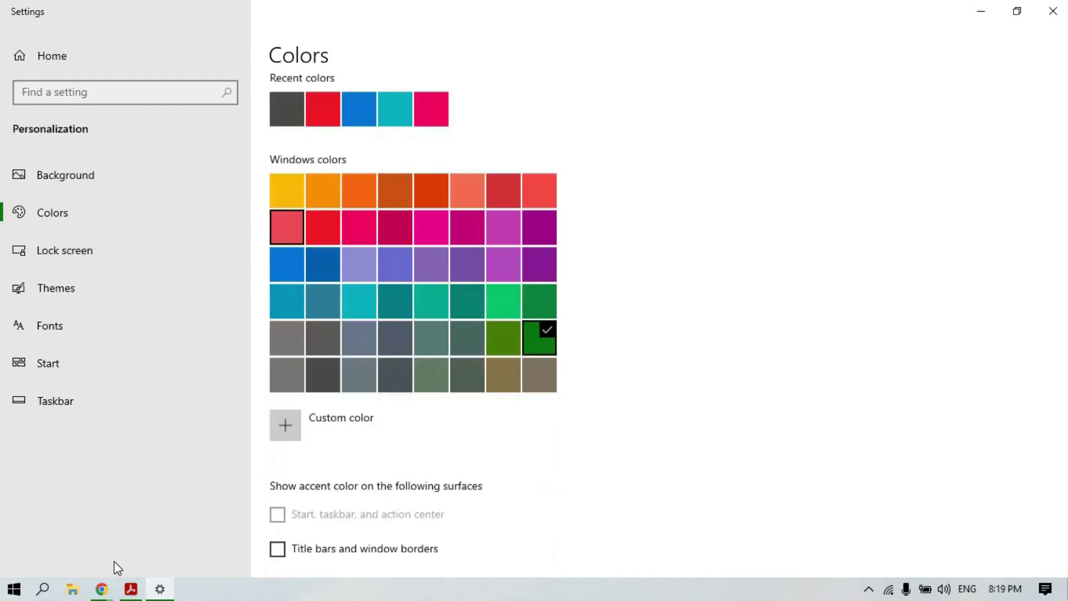
scroll(397, 264, "up", 2)
scroll(398, 264, "down", 2)
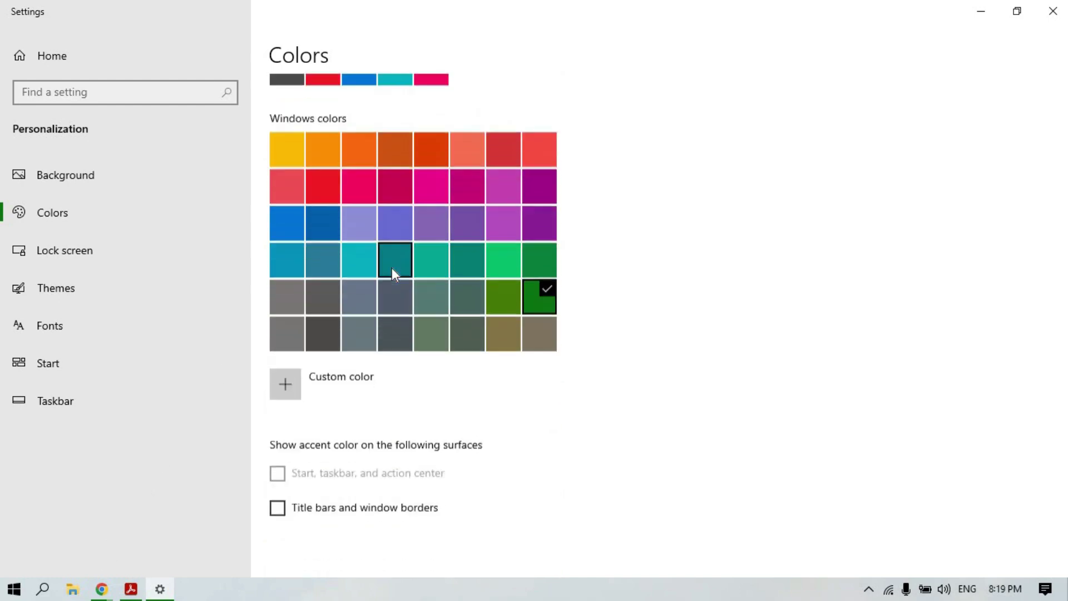
scroll(369, 325, "up", 5)
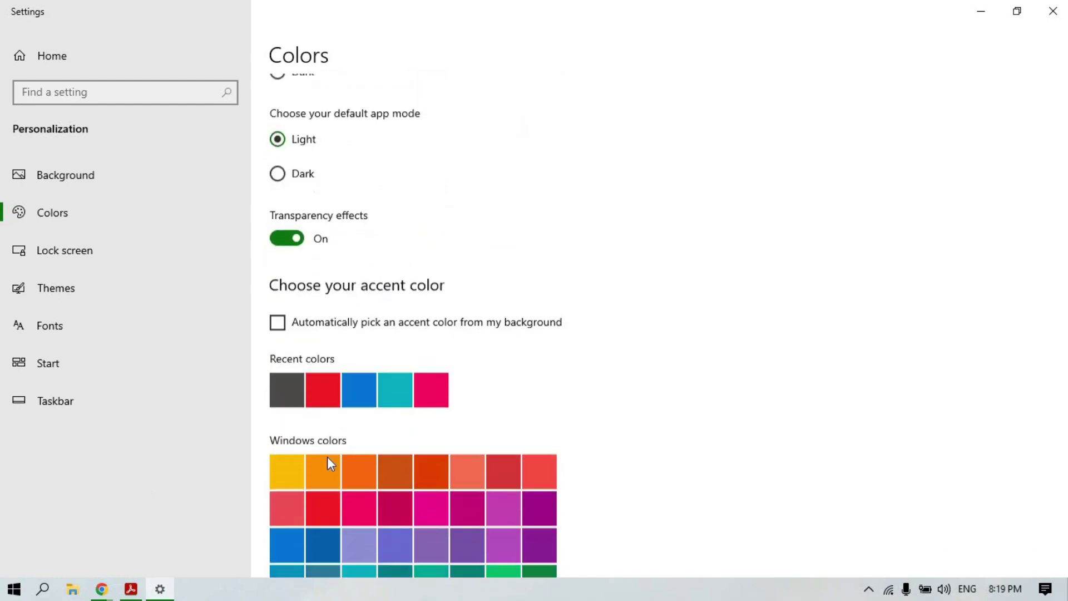
scroll(322, 457, "down", 5)
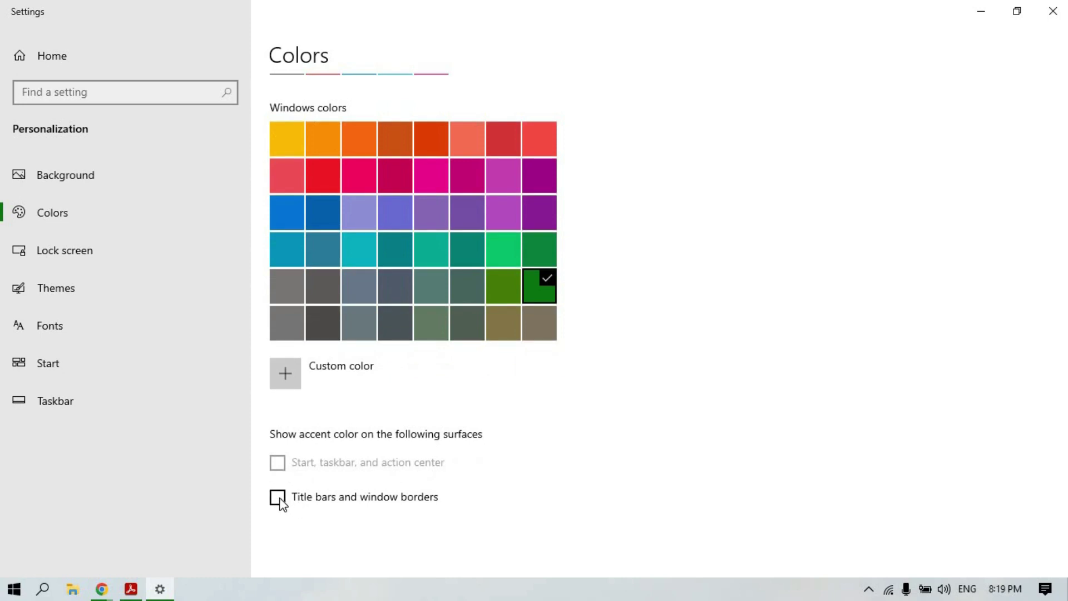
left_click(280, 499)
left_click(133, 591)
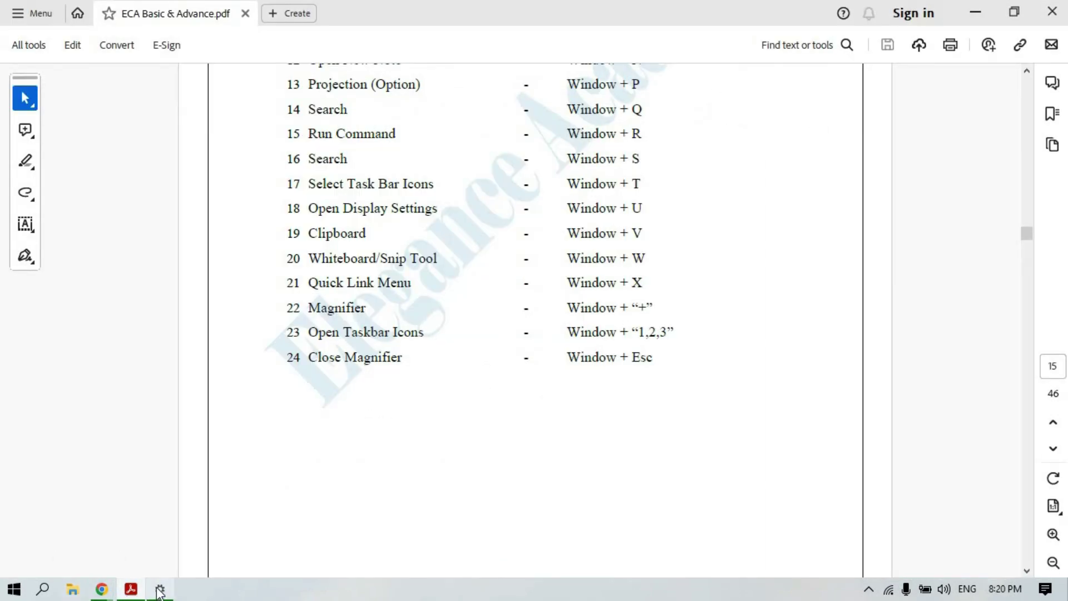
left_click(160, 591)
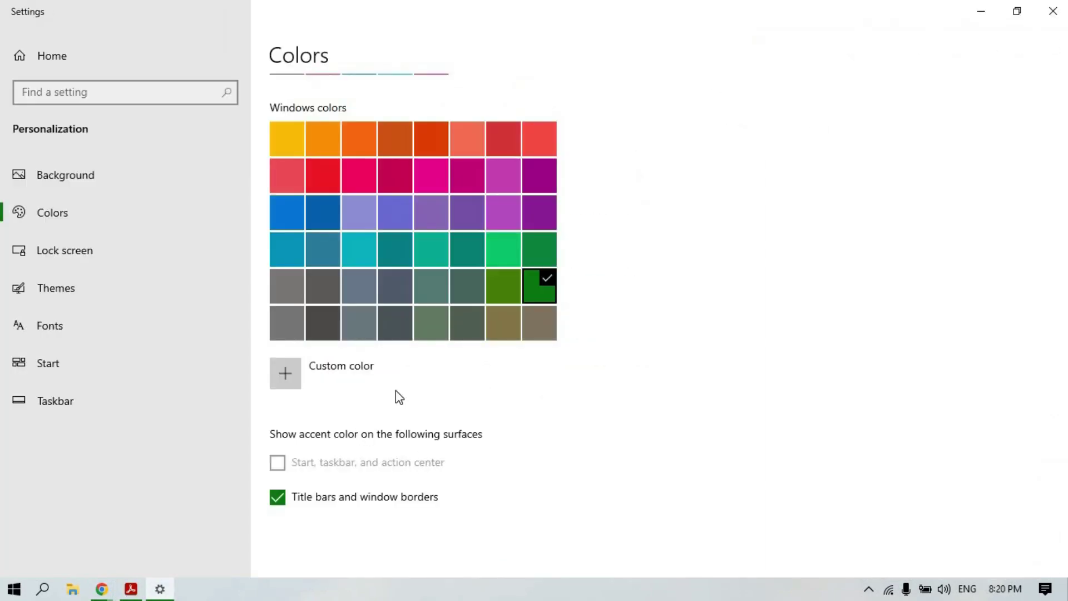
Step: Set the color choice for Windows and apps to Custom
scroll(396, 392, "up", 10)
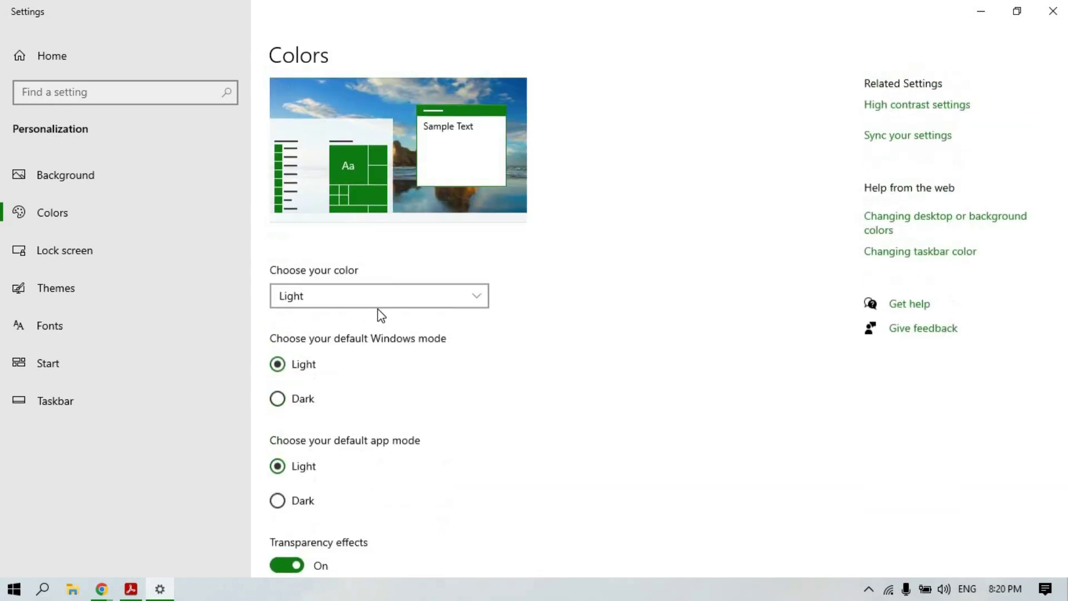
left_click(374, 307)
left_click(301, 354)
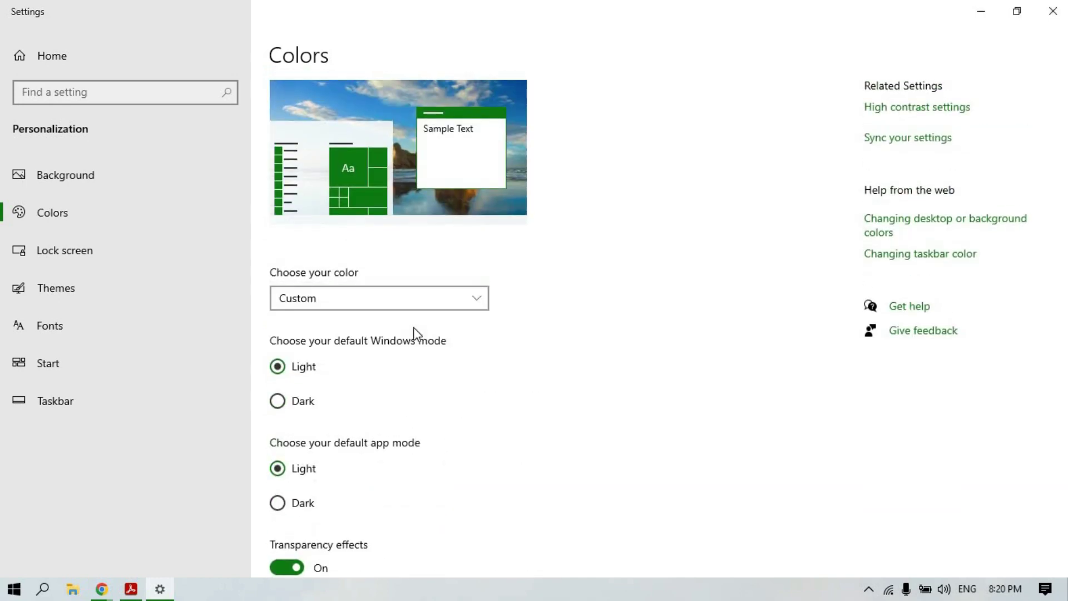
Step: Turn transparency effects off and check the color preview
scroll(413, 327, "down", 10)
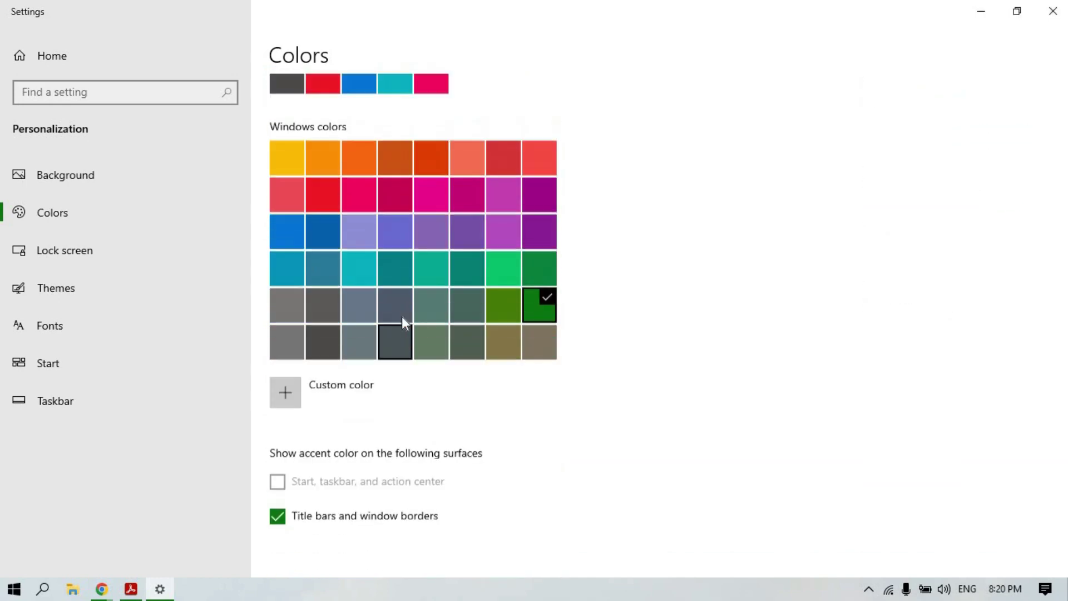
scroll(401, 316, "up", 8)
scroll(400, 314, "down", 9)
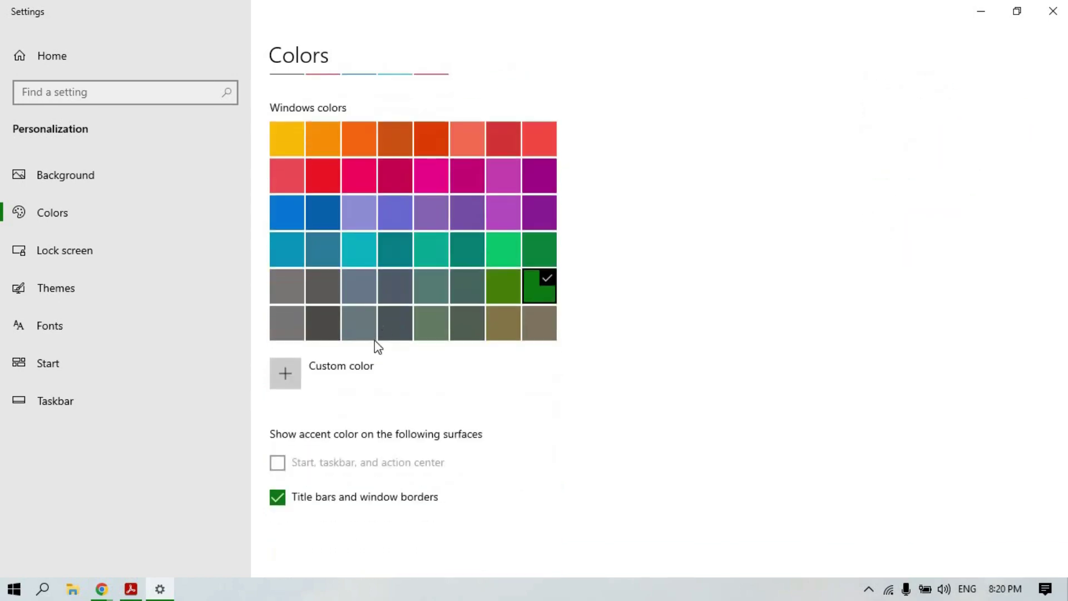
scroll(373, 328, "up", 8)
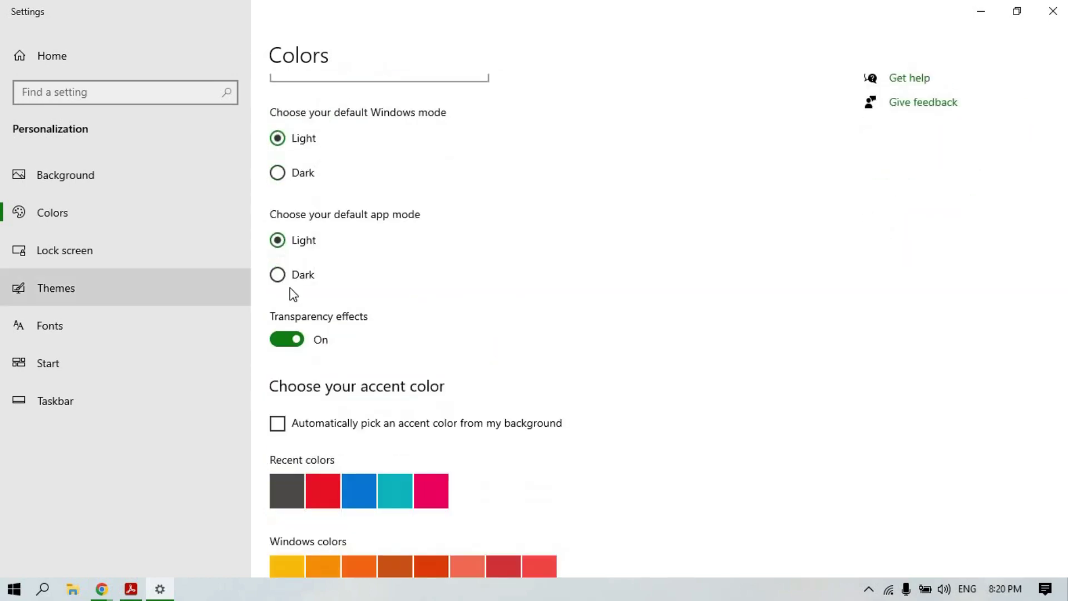
scroll(445, 389, "up", 3)
scroll(295, 334, "down", 4)
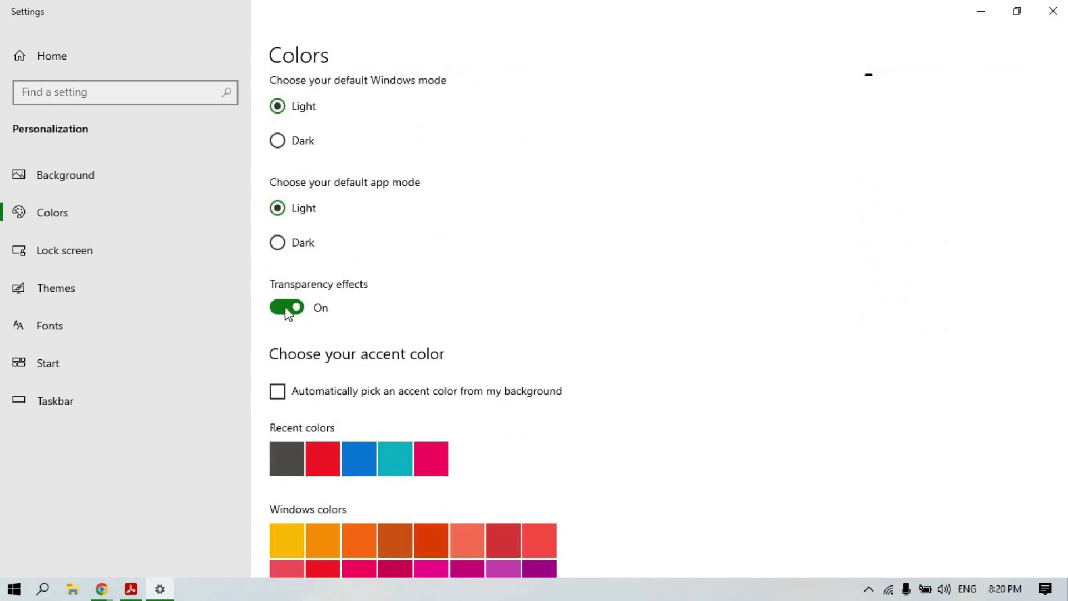
left_click(287, 310)
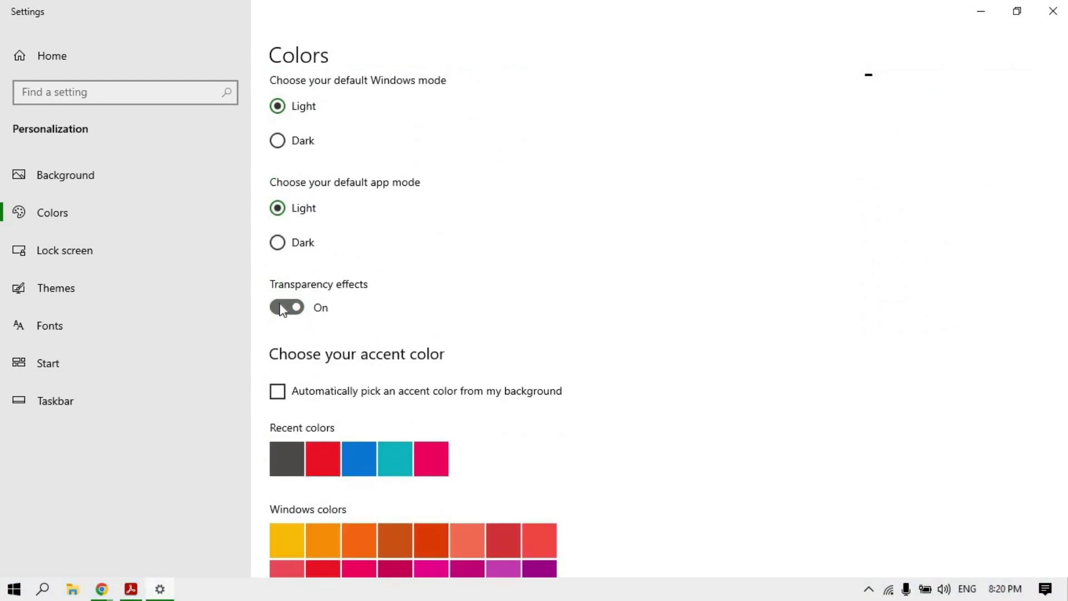
scroll(354, 362, "down", 6)
scroll(346, 363, "up", 3)
scroll(1062, 299, "up", 8)
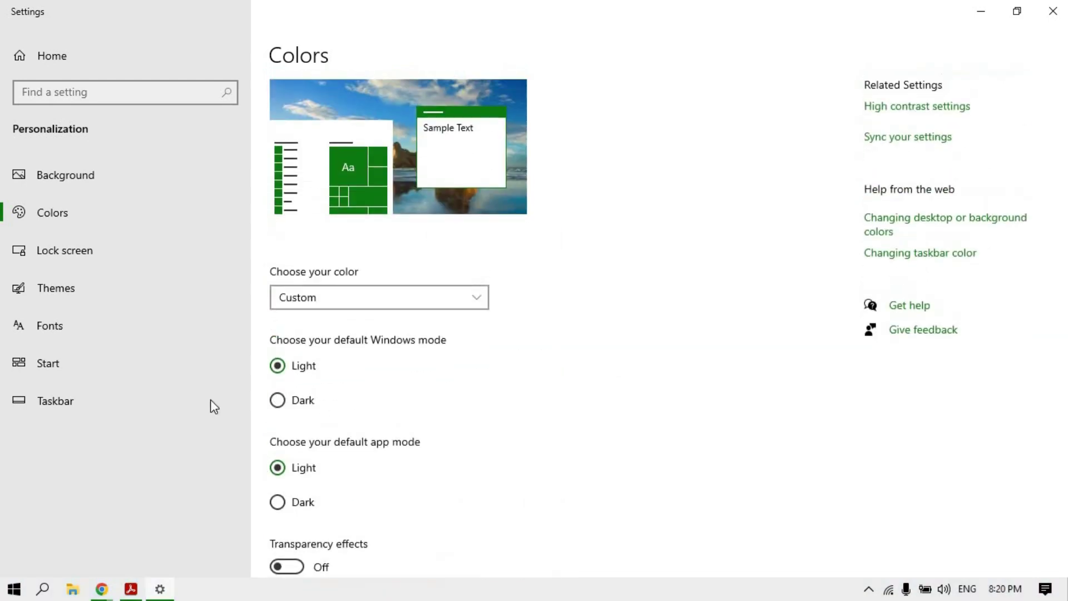
Step: Change the lock screen background from Windows spotlight to Picture
left_click(171, 259)
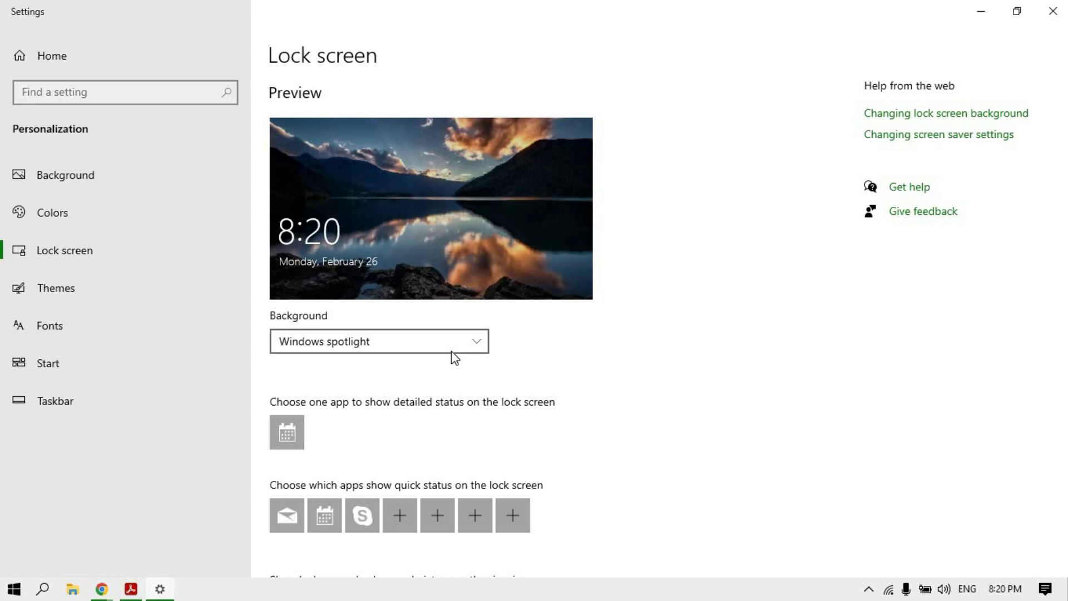
left_click(418, 346)
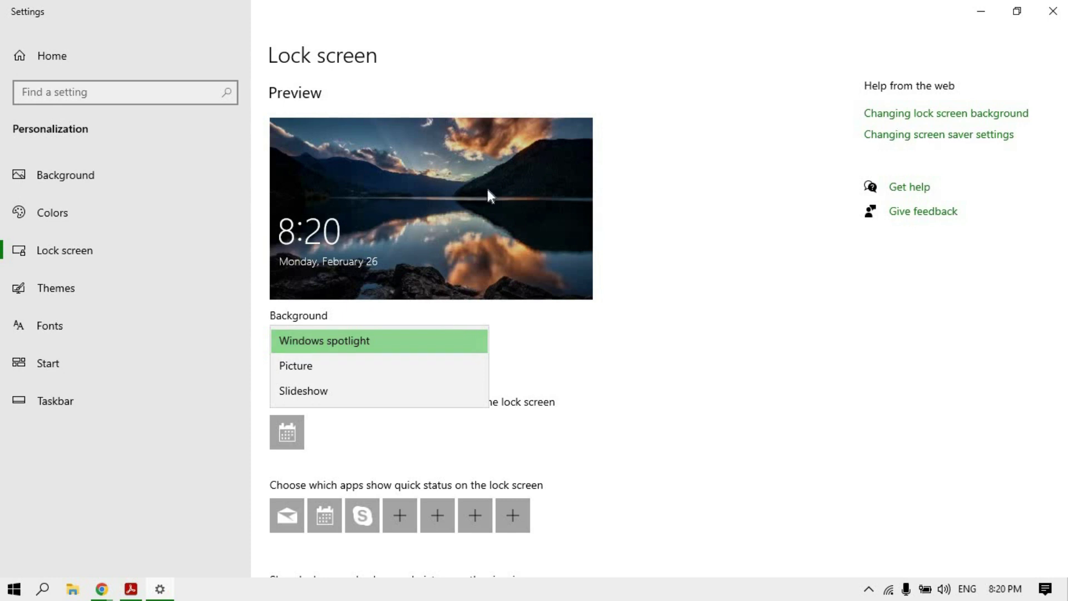
left_click(315, 374)
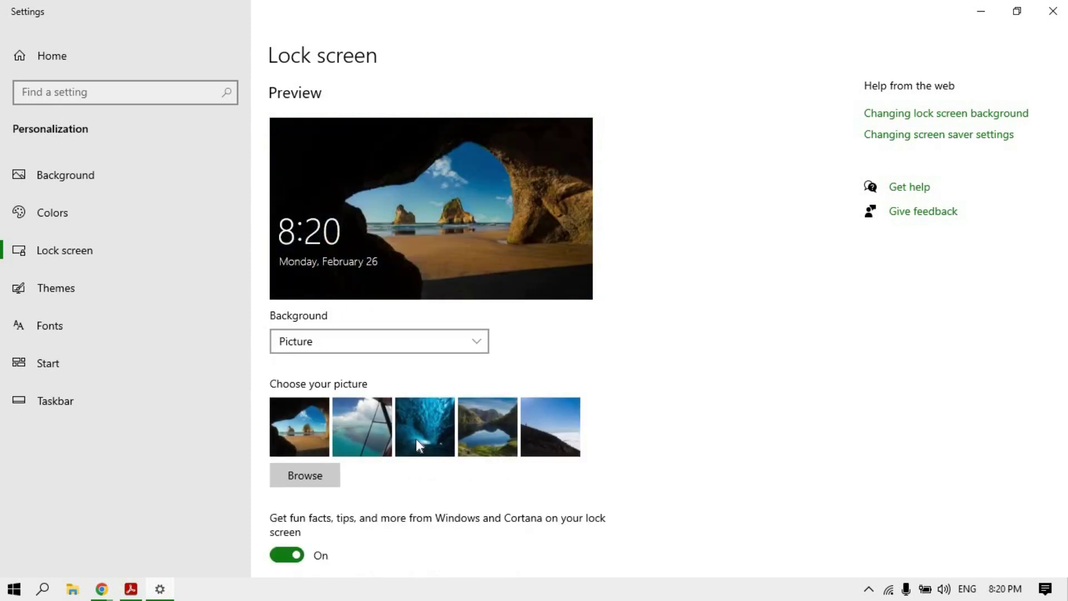
Step: Try the hillside-above-the-clouds lock screen picture, and then set the beach cave picture, locking the computer to check each one
left_click(484, 432)
left_click(545, 427)
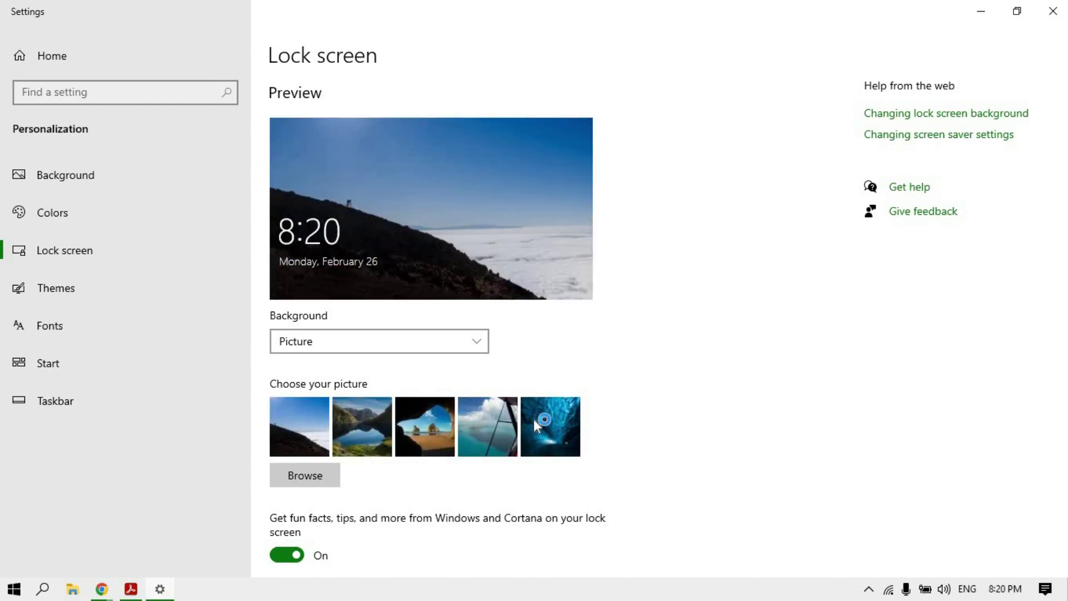
key("super+l")
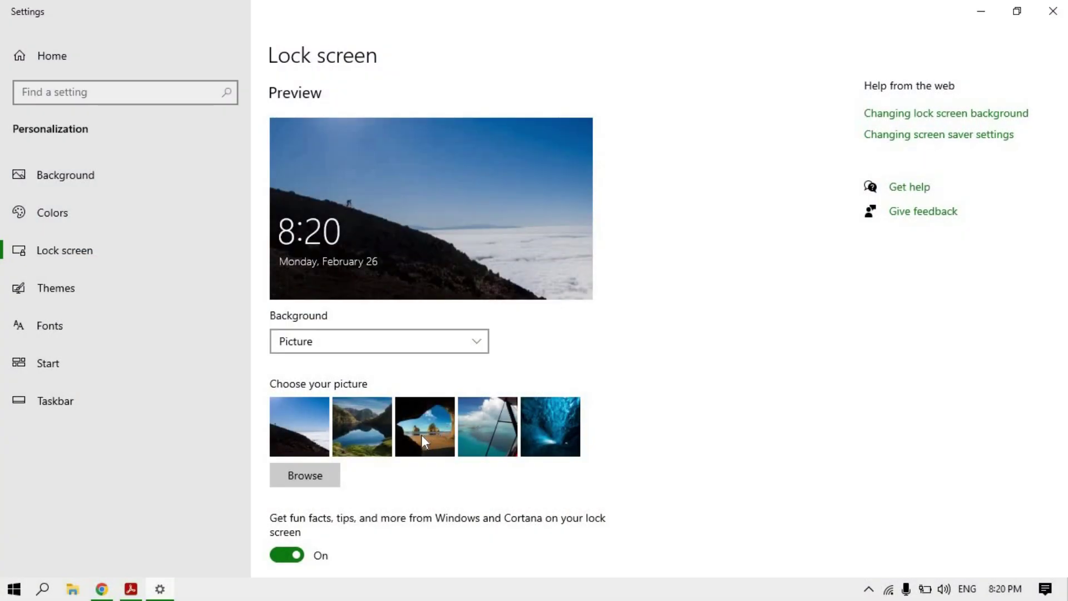
left_click(421, 435)
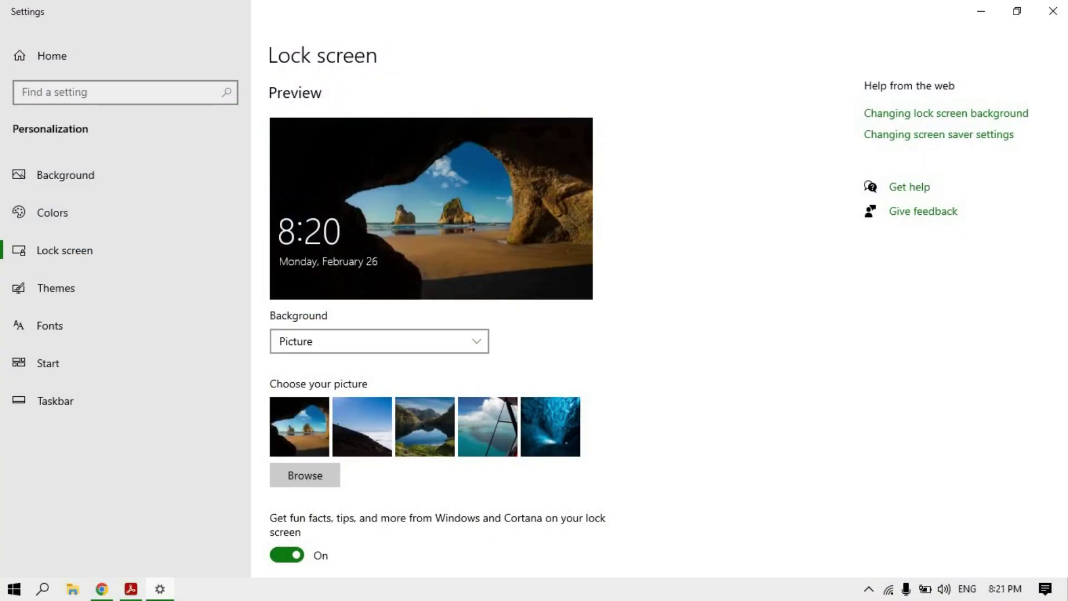
key("super+l")
Step: Switch to the Google Meet call in Chrome, present the entire screen, and hide the sharing notice
left_click(109, 594)
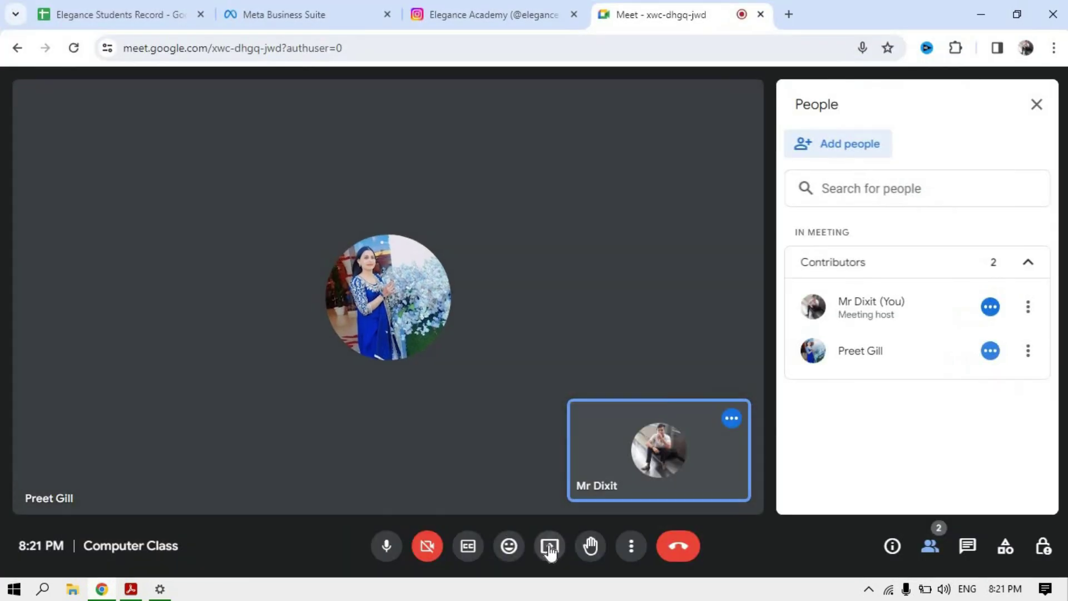
left_click(550, 550)
left_click(704, 136)
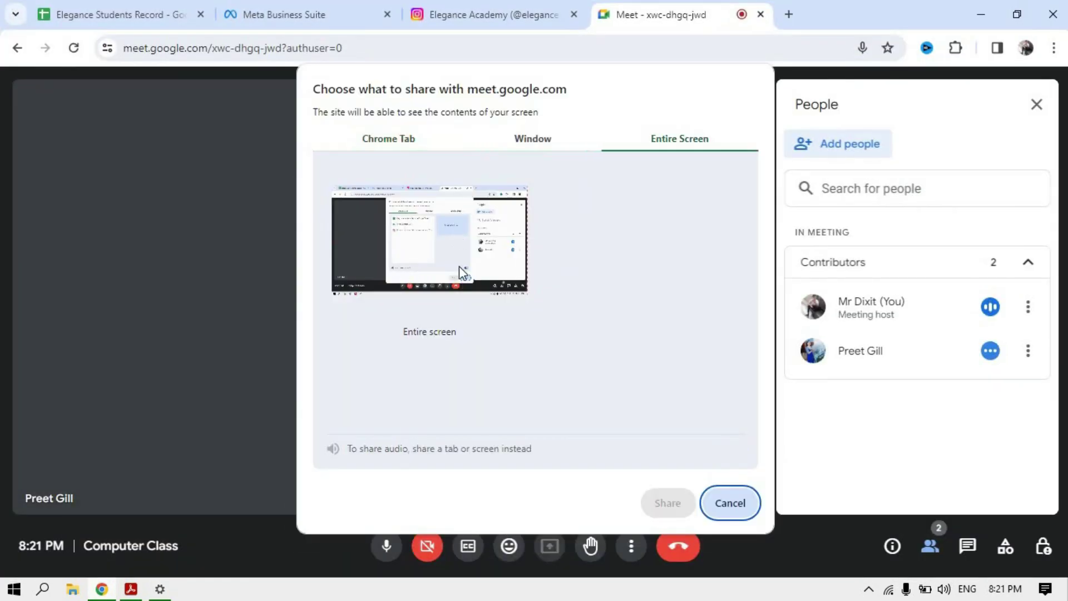
left_click(490, 333)
left_click(665, 504)
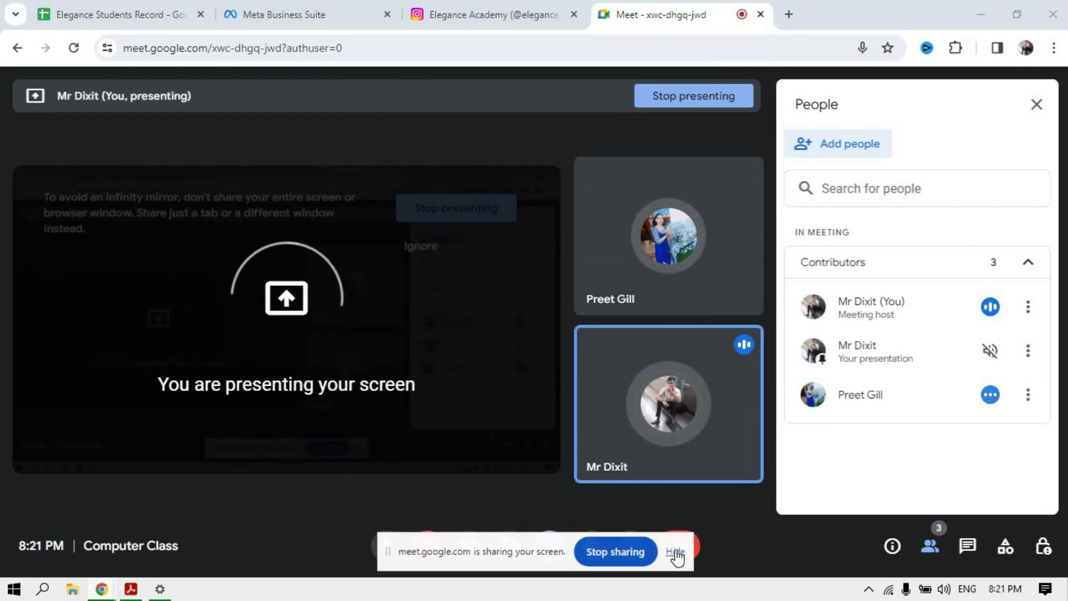
left_click(676, 554)
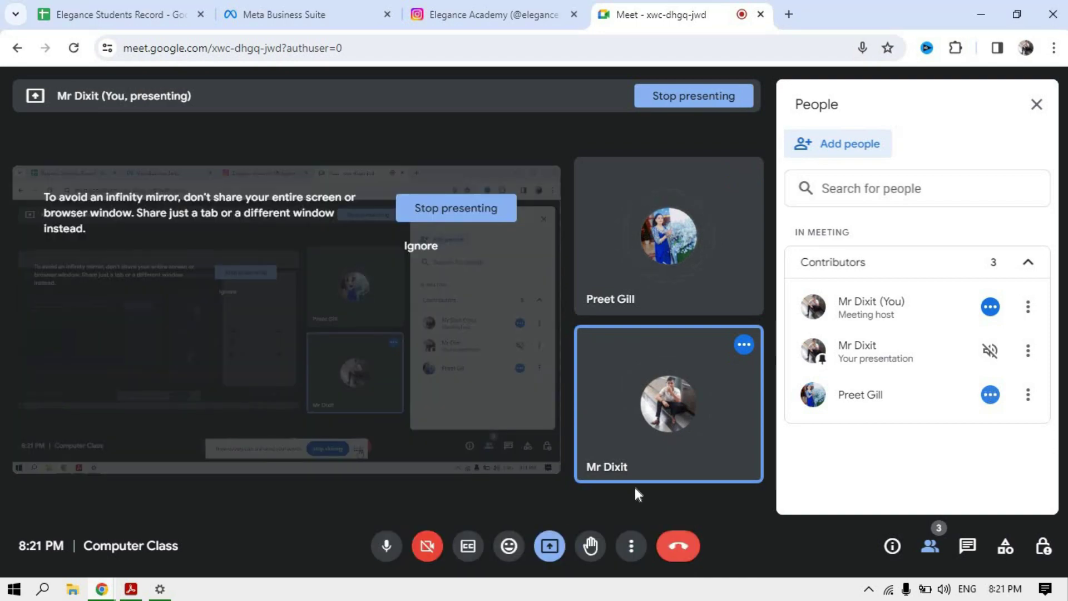
Step: Reopen the personalization settings from the desktop and look through the lock screen options
key("super+d")
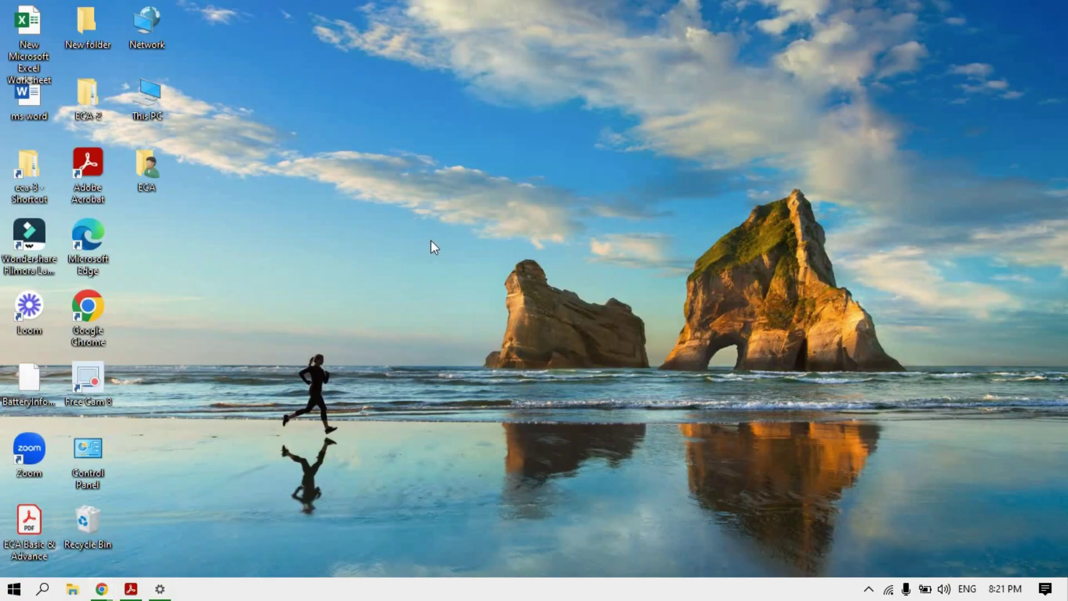
right_click(407, 204)
left_click(456, 349)
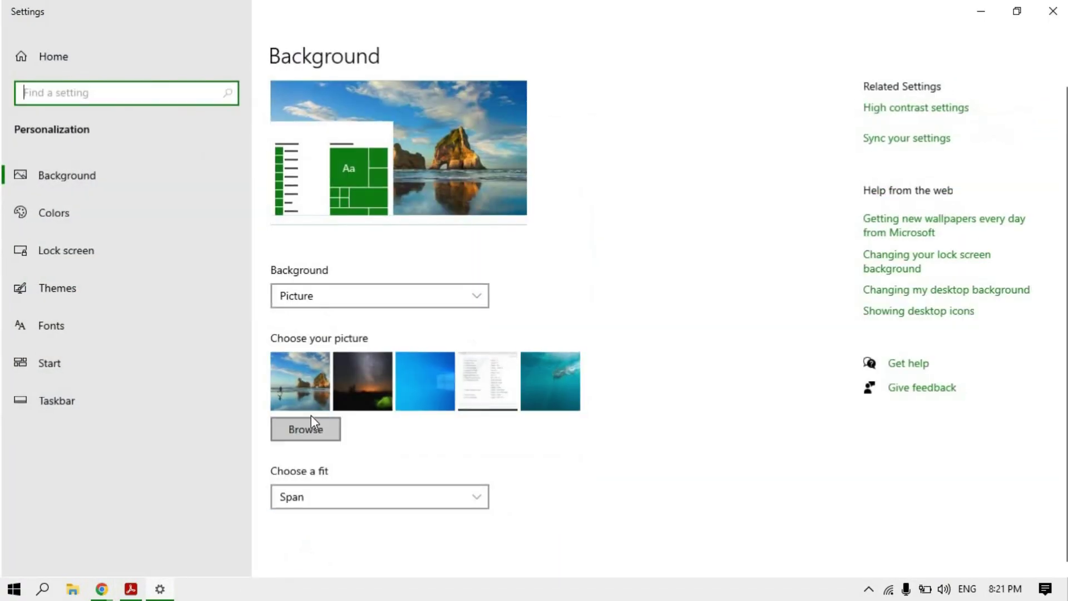
left_click(55, 252)
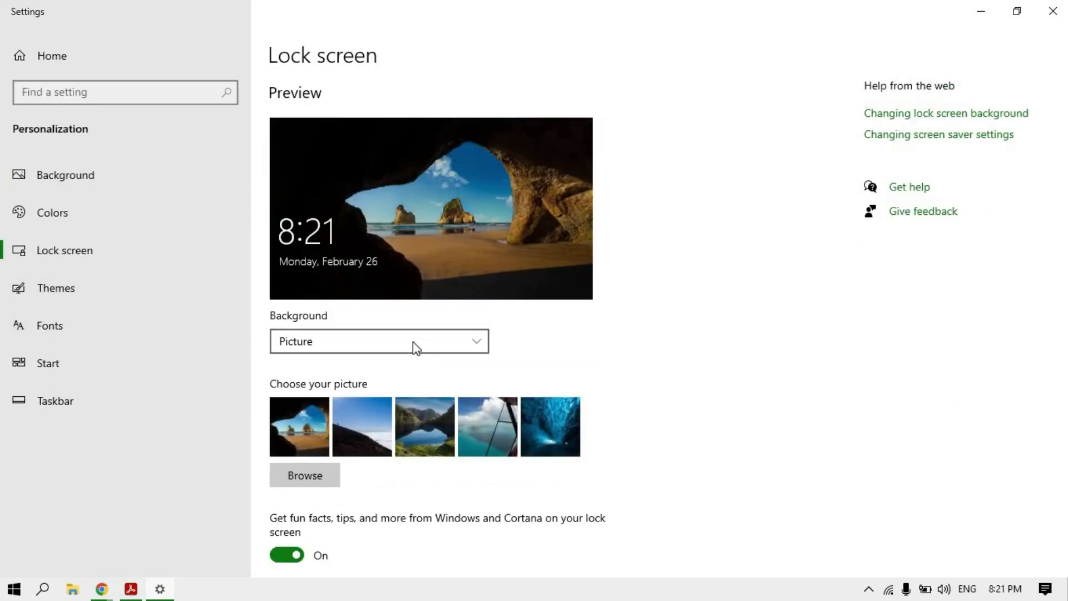
scroll(413, 342, "down", 2)
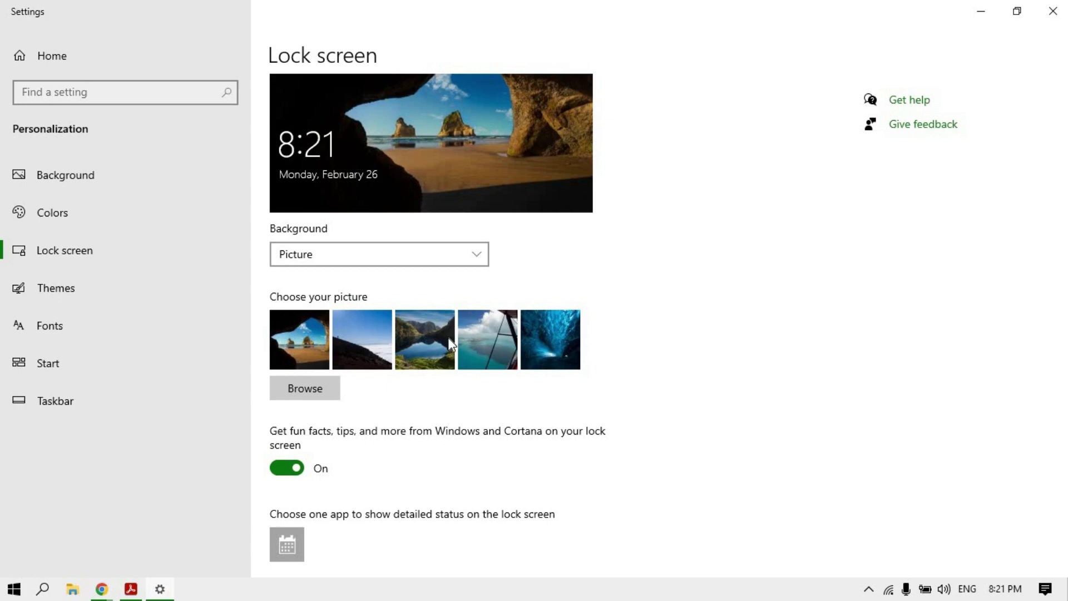
scroll(428, 351, "down", 3)
scroll(431, 348, "up", 4)
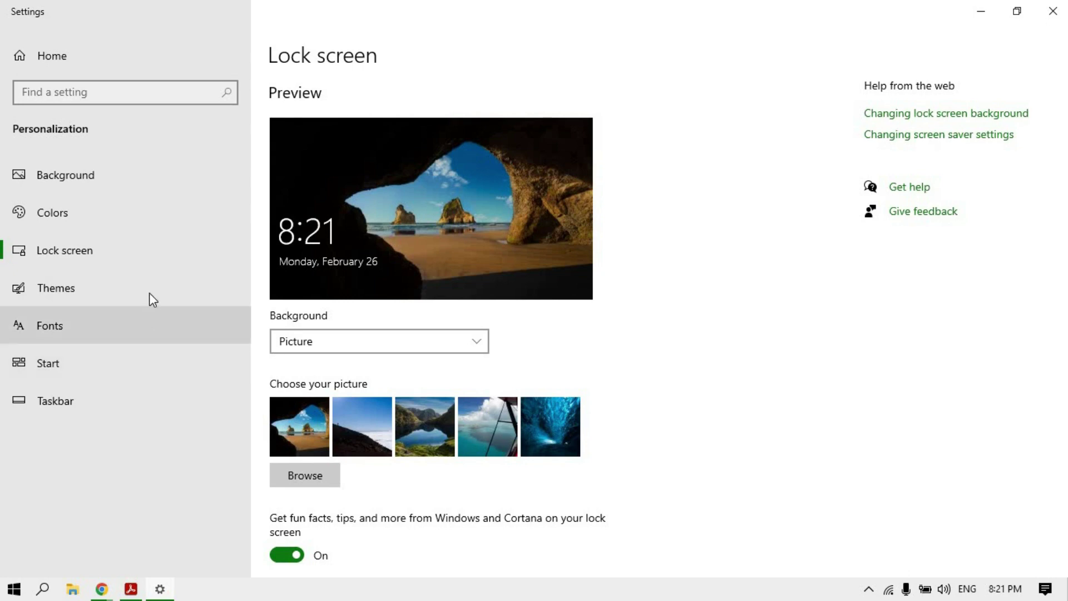
Step: Look through the fonts available on the computer and go back to the lock screen settings
left_click(63, 329)
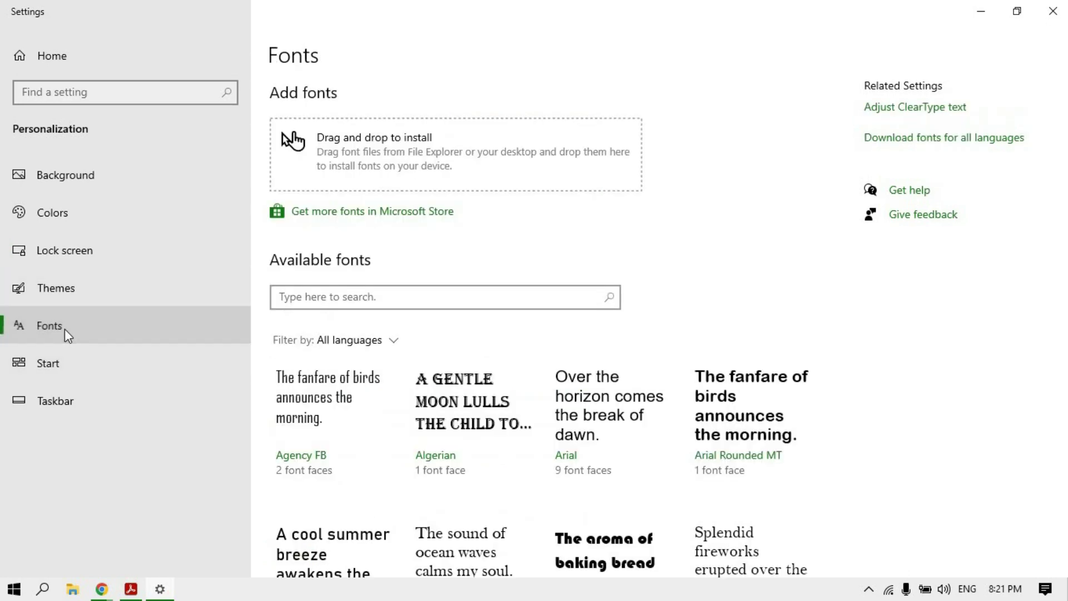
scroll(553, 370, "down", 4)
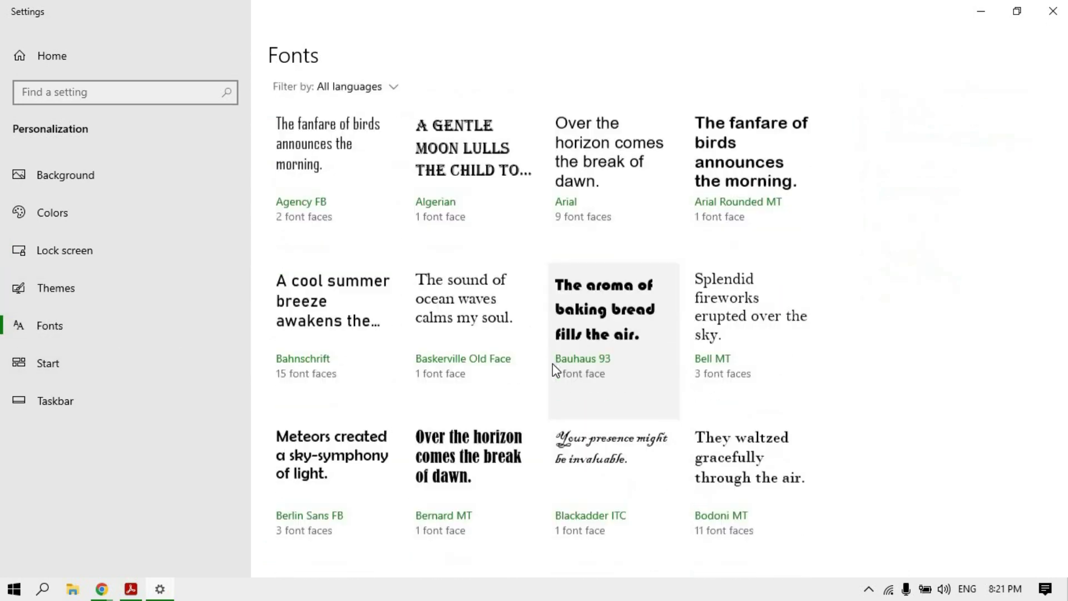
scroll(505, 344, "up", 4)
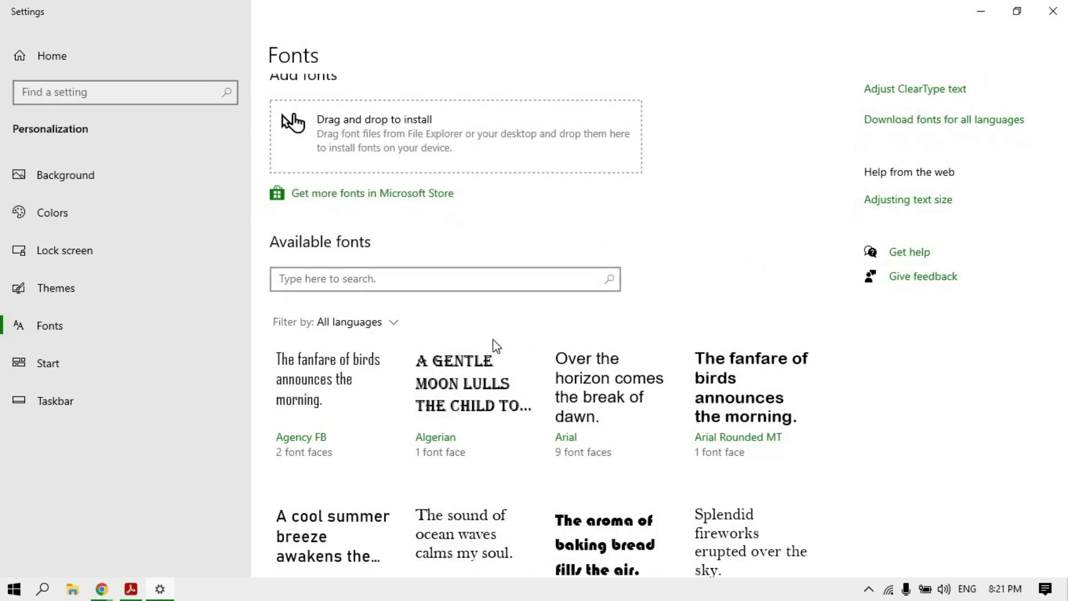
scroll(497, 346, "down", 4)
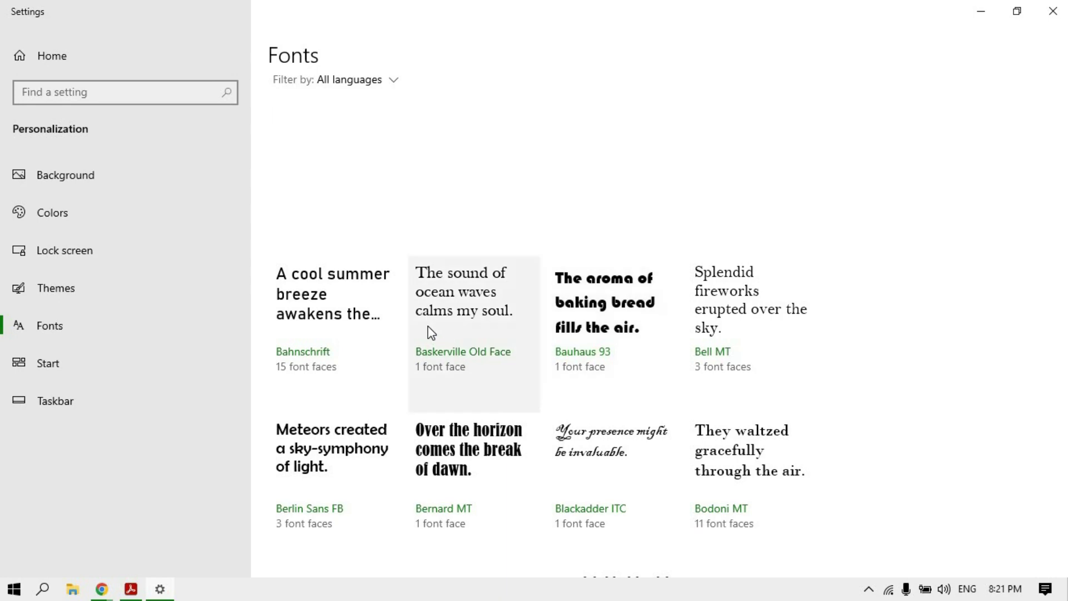
scroll(431, 333, "up", 4)
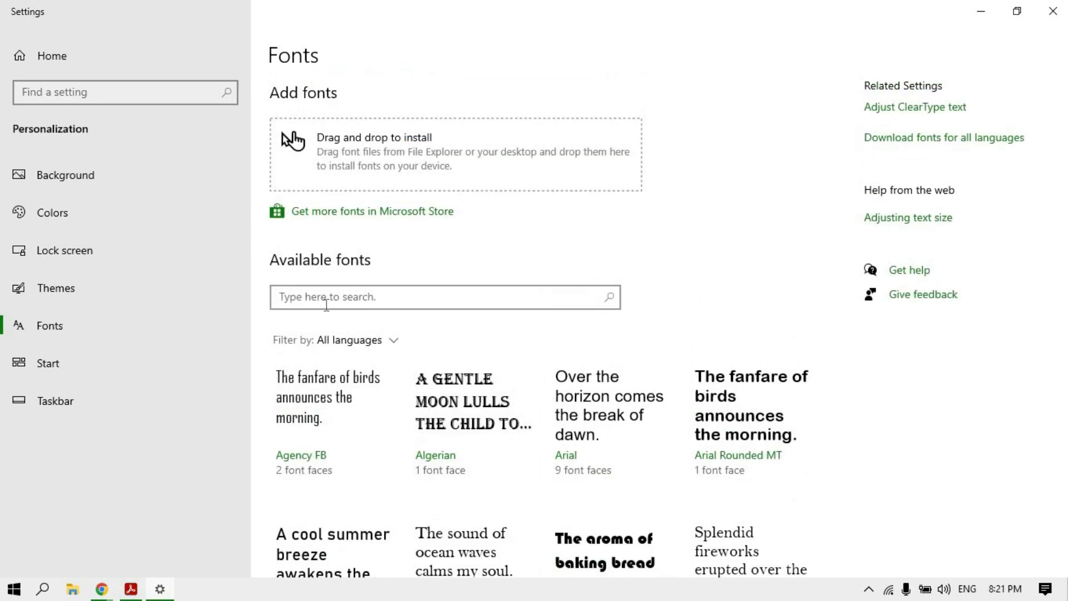
left_click(84, 254)
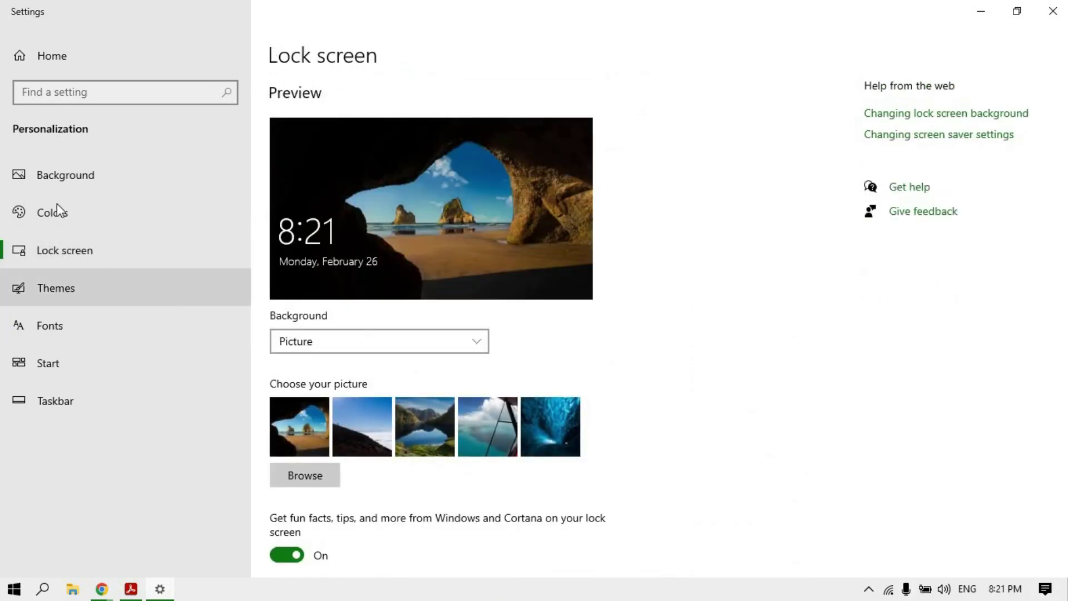
Step: Review the background, color and lock screen personalization pages again
left_click(63, 212)
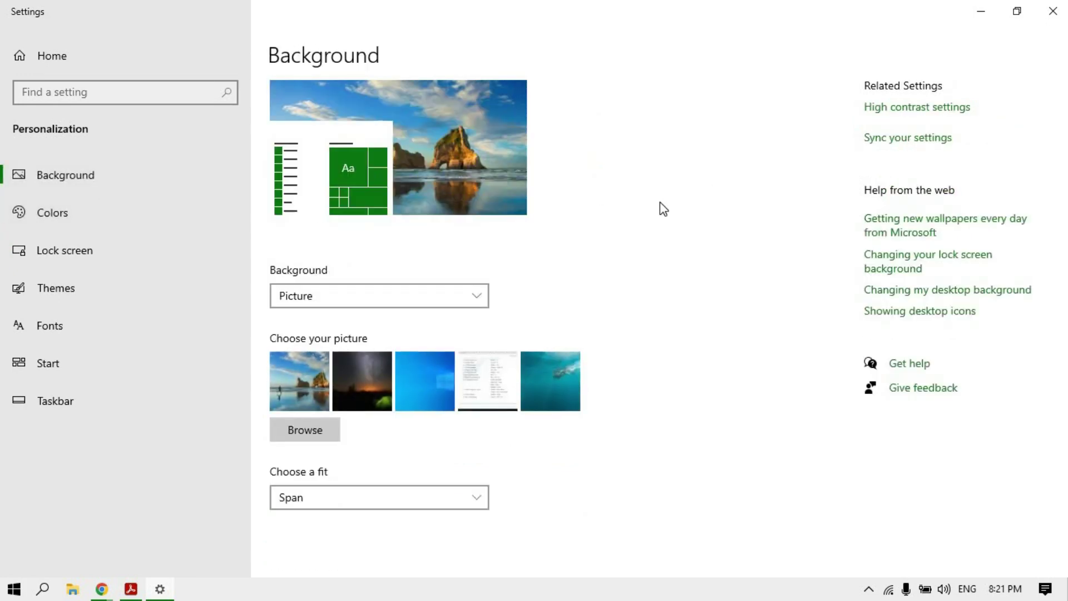
left_click(59, 220)
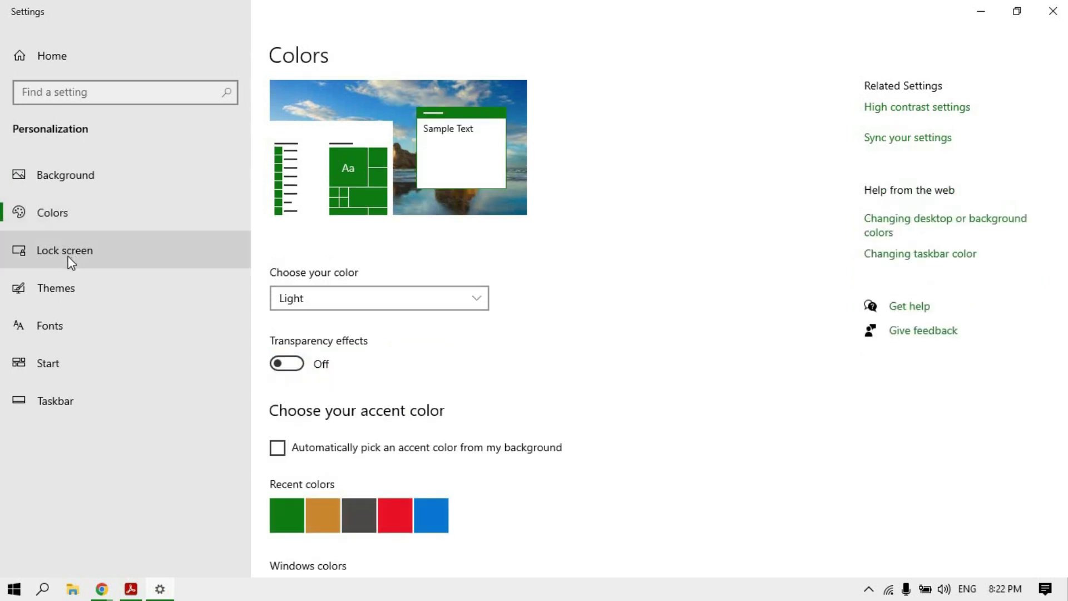
left_click(71, 262)
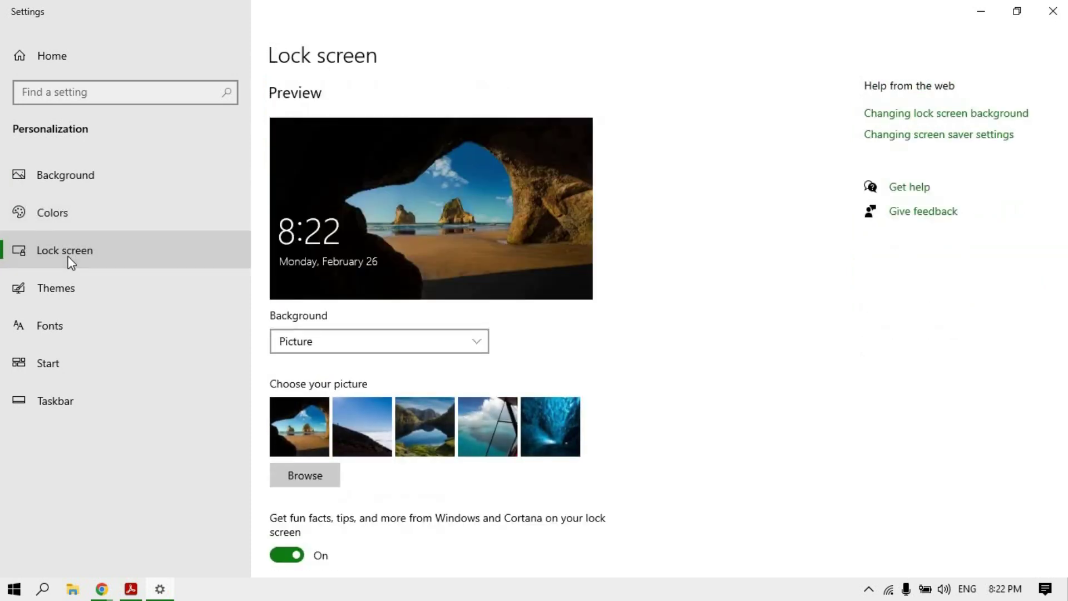
Step: Try the Windows (light) theme, and then apply the Windows 10 theme
left_click(61, 287)
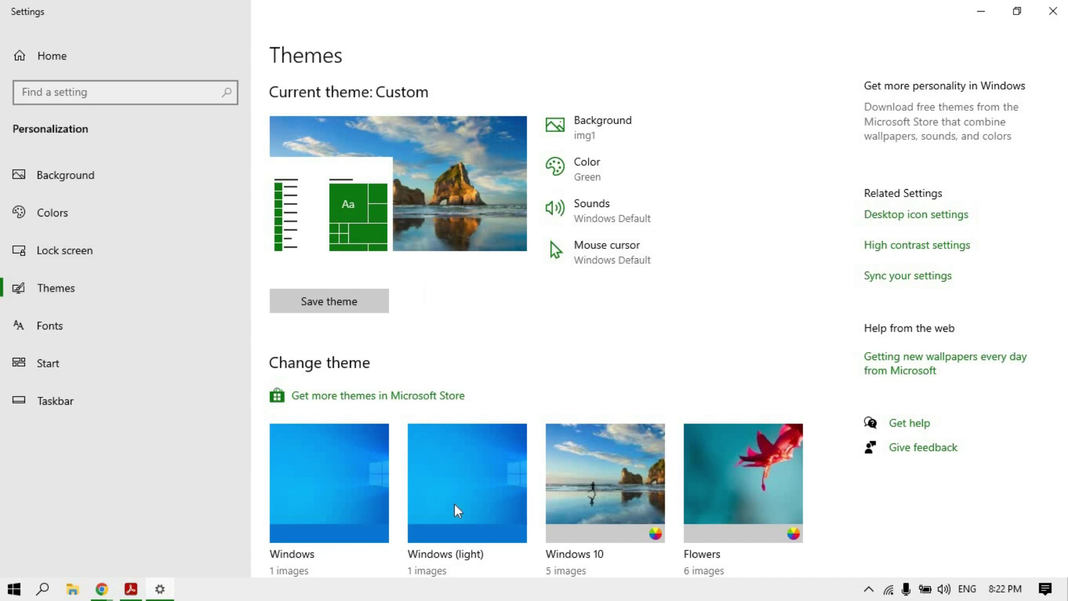
left_click(450, 473)
left_click(451, 474)
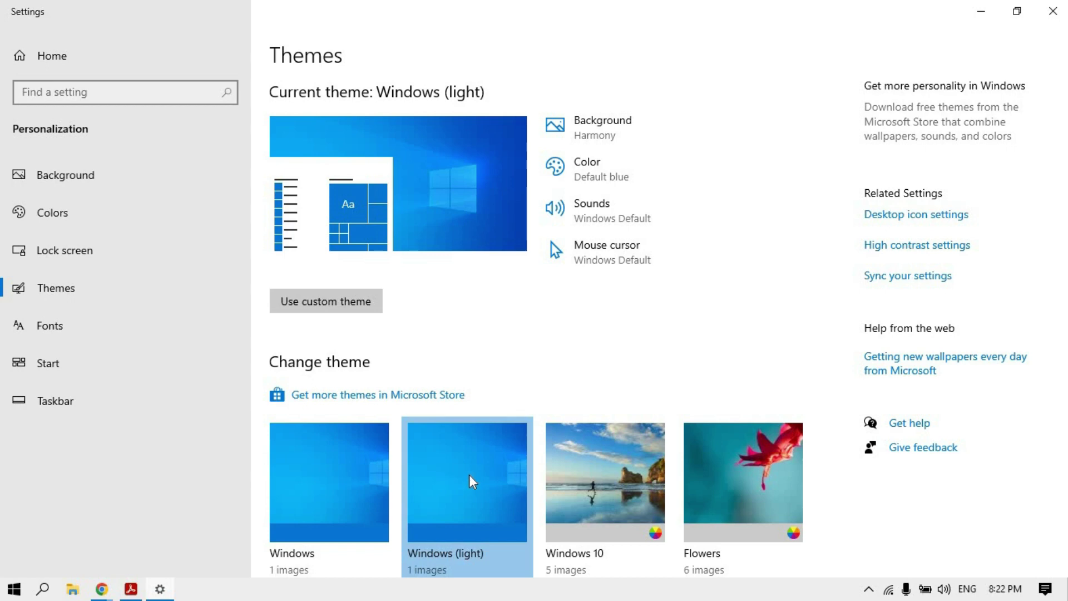
scroll(572, 439, "down", 2)
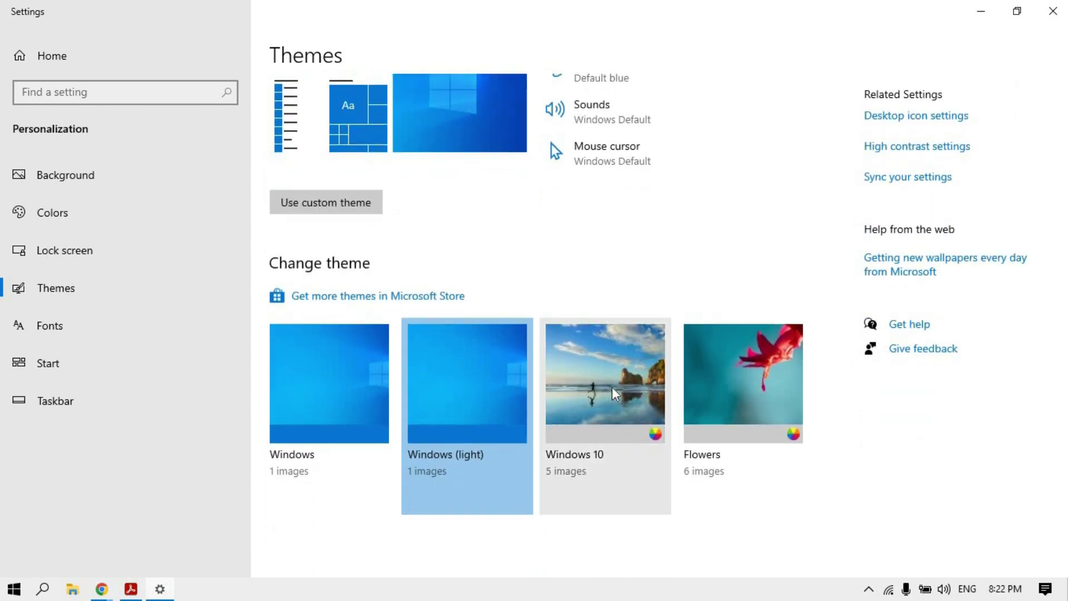
left_click(615, 386)
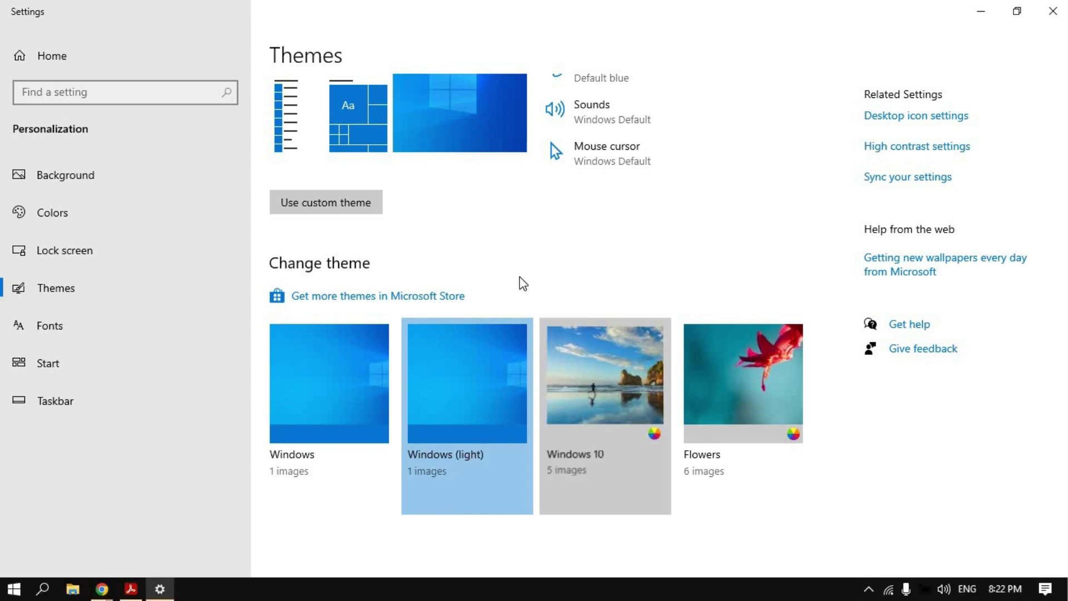
Step: Hide the Computer icon through the desktop icon settings of the themes page and check the desktop
scroll(520, 281, "up", 2)
left_click(899, 218)
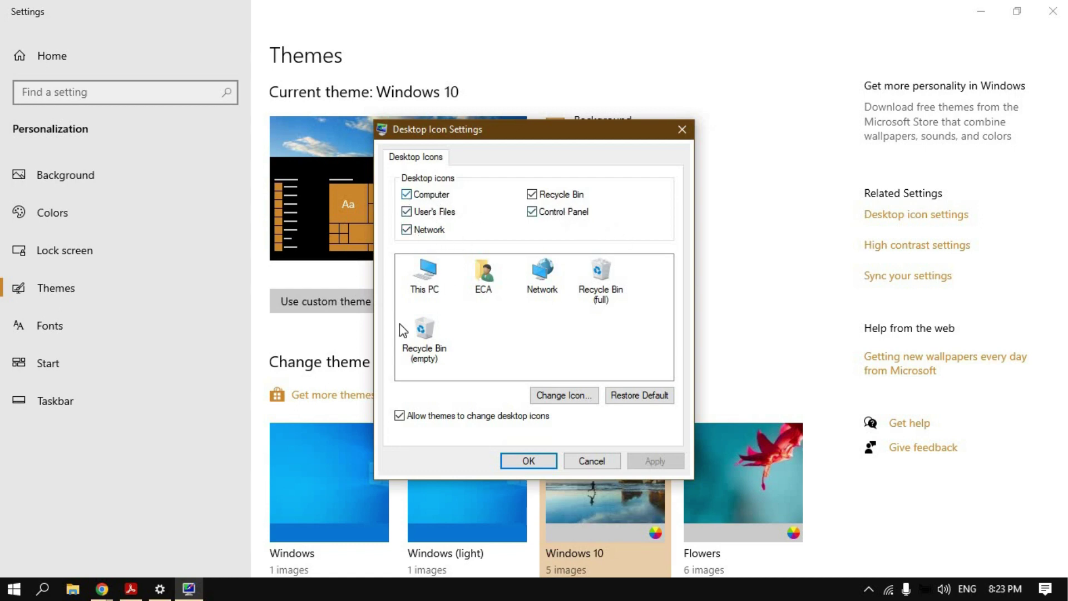
left_click(407, 195)
left_click(655, 460)
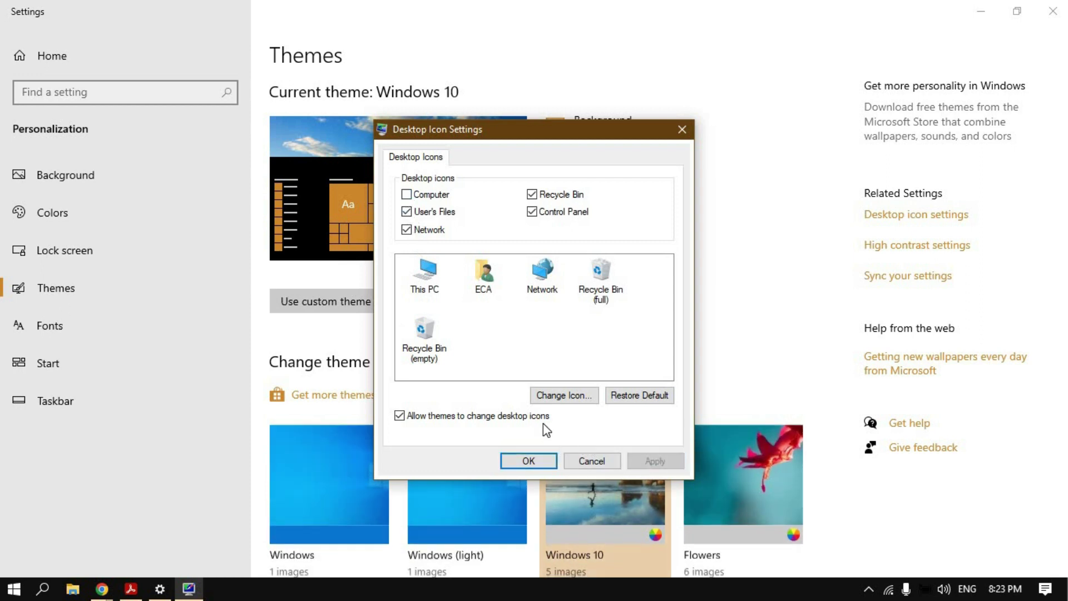
key("super+d")
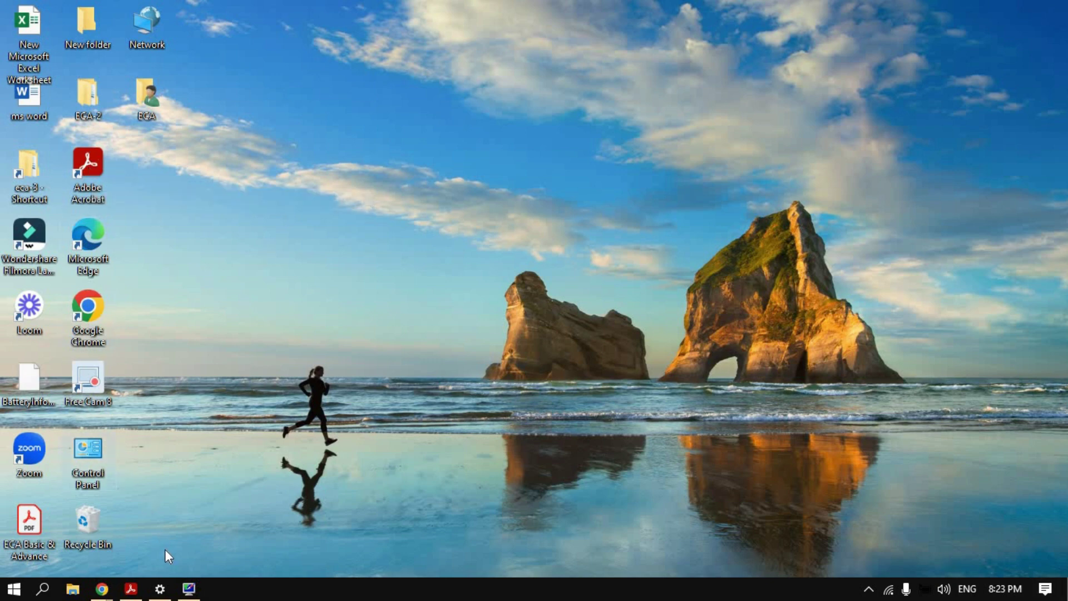
Step: Return to the desktop icon settings and show the Computer icon on the desktop again
left_click(196, 589)
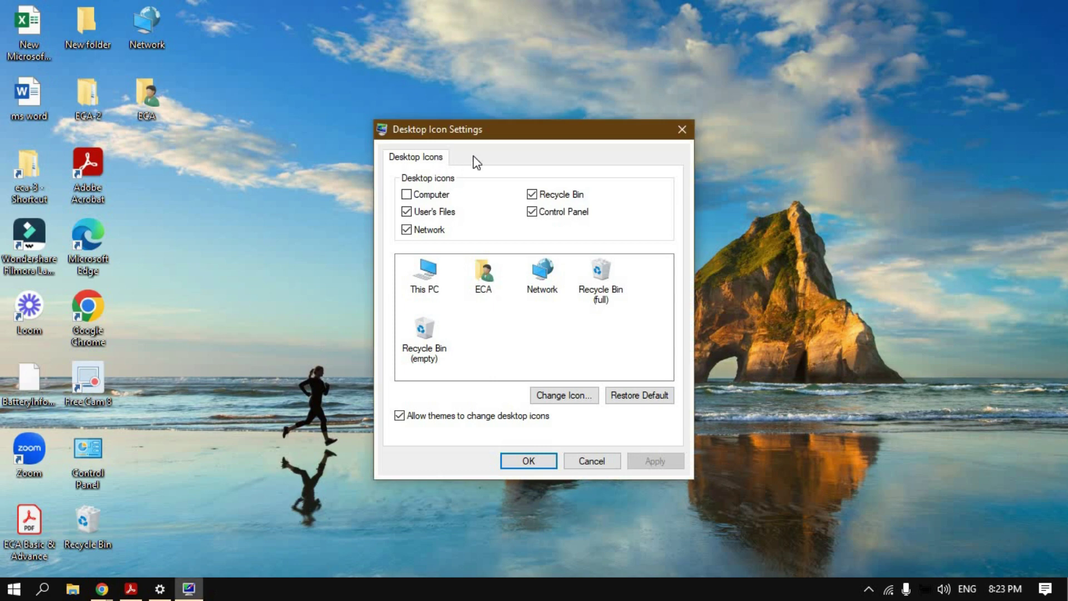
left_click(406, 195)
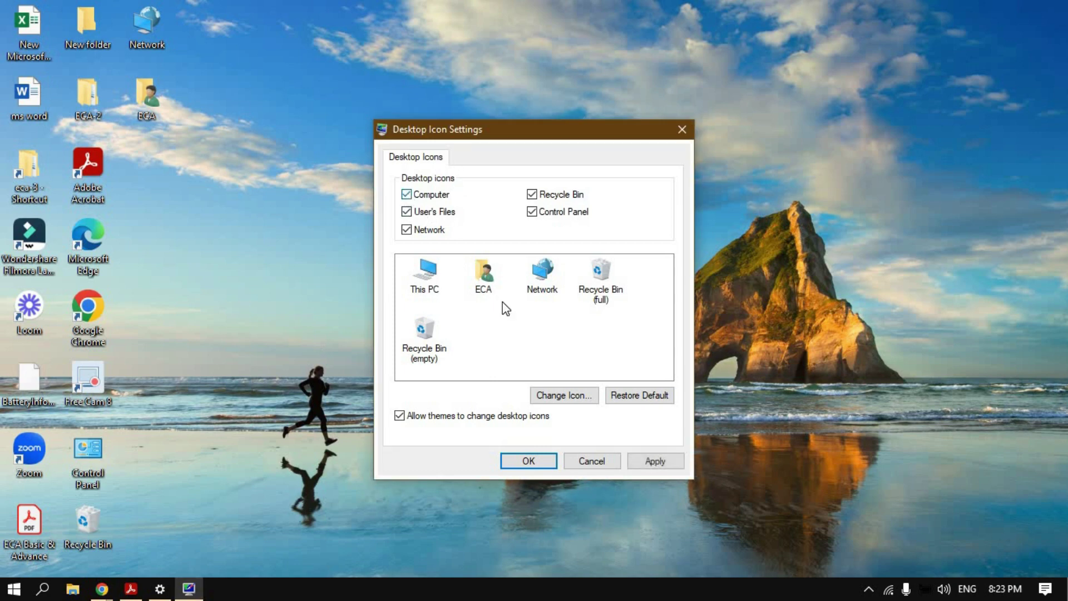
left_click(646, 457)
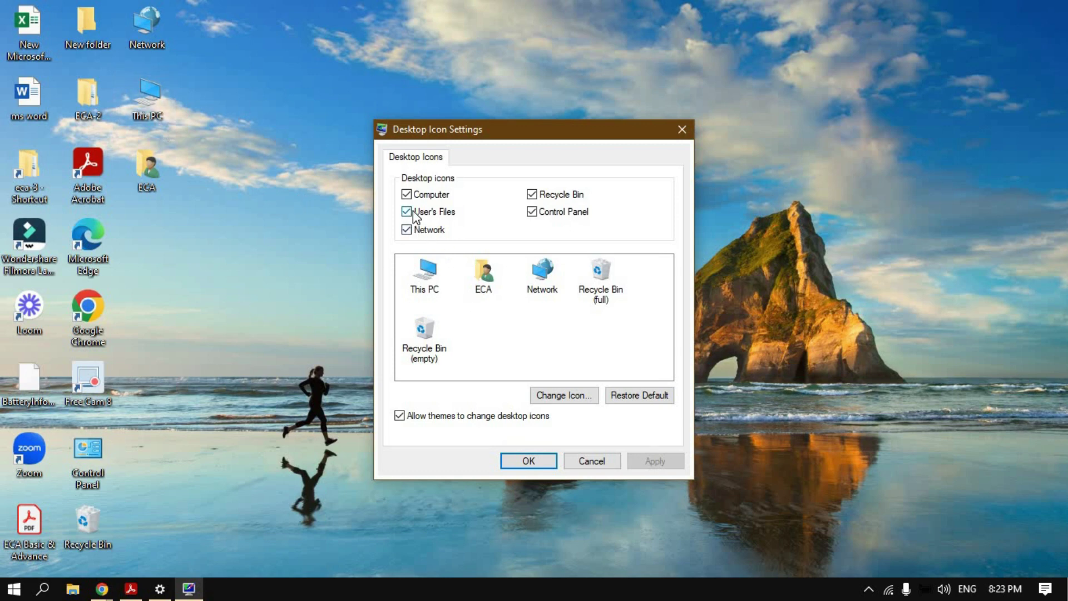
Step: Hide the Recycle Bin icon from the desktop, and then show it again, applying each change
left_click(536, 197)
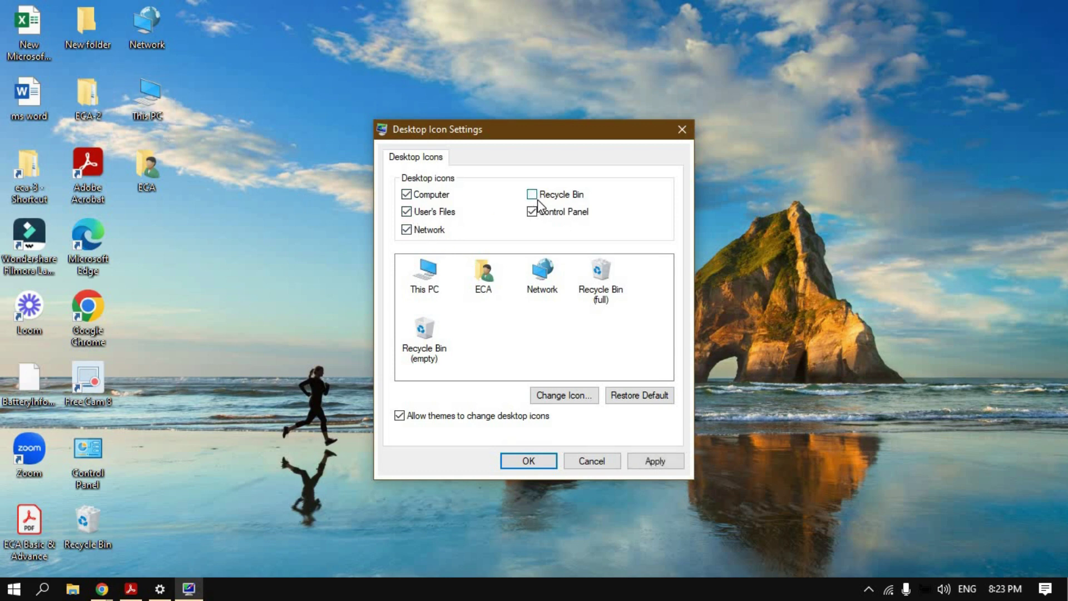
left_click(665, 463)
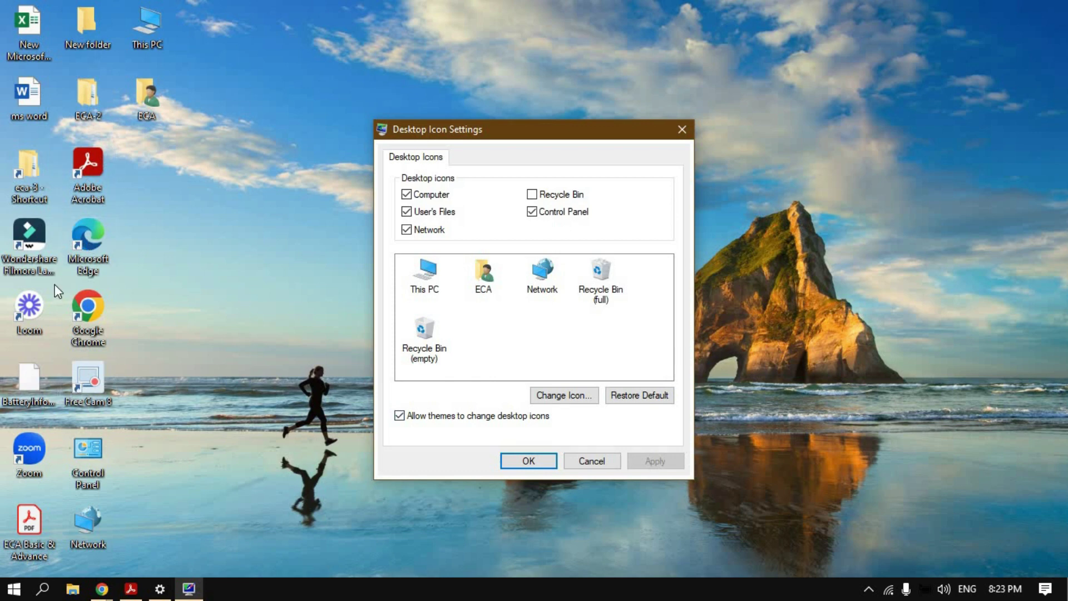
left_click(532, 194)
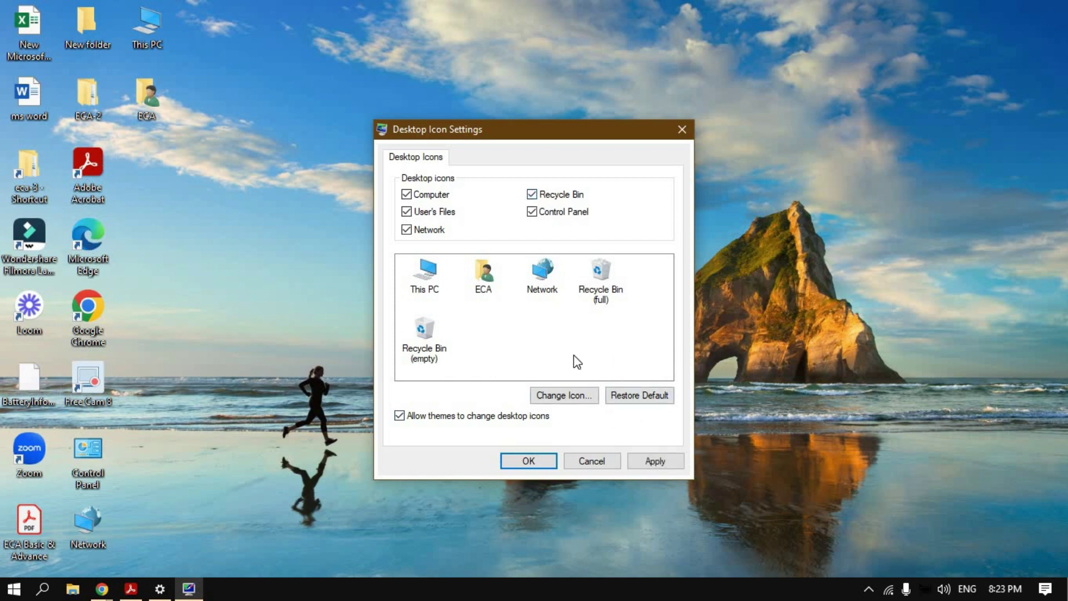
left_click(659, 457)
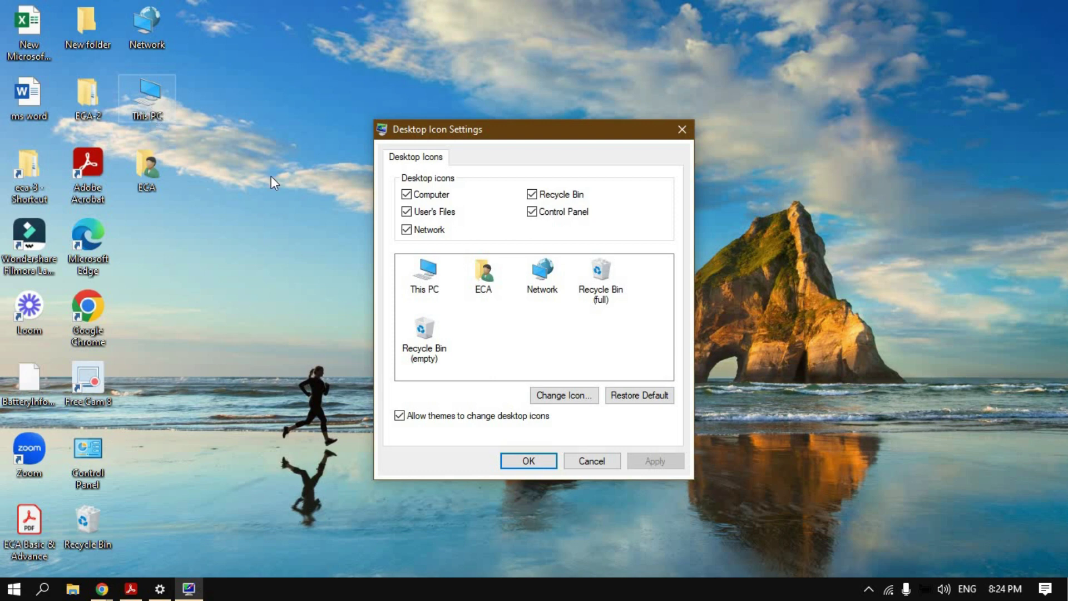
Step: Change the This PC desktop icon to the upright blue device icon from imageres.dll and apply it
left_click(428, 279)
left_click(568, 396)
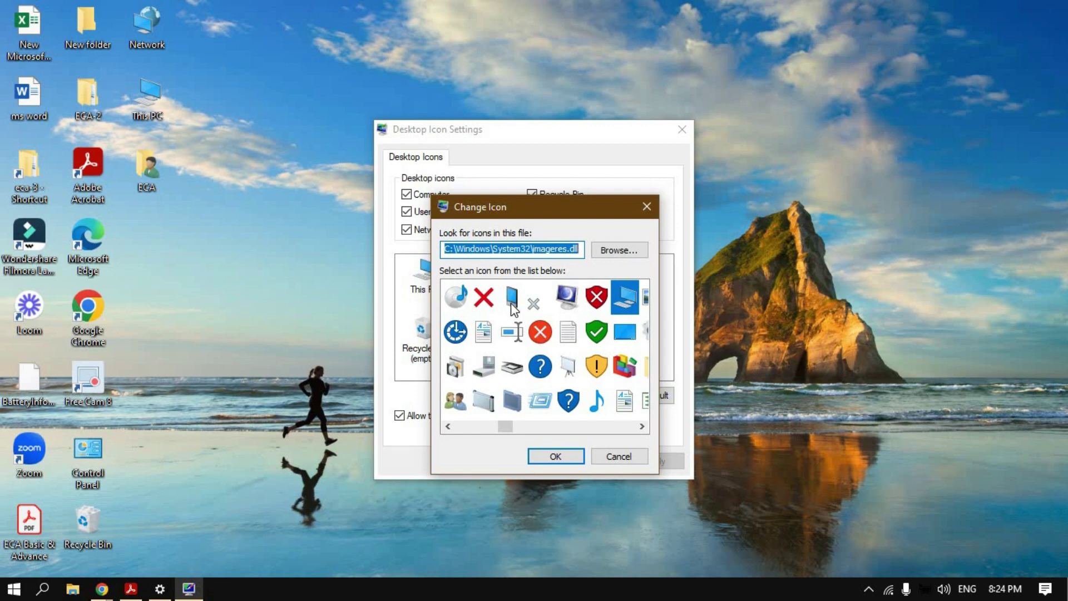
left_click(511, 300)
left_click(555, 458)
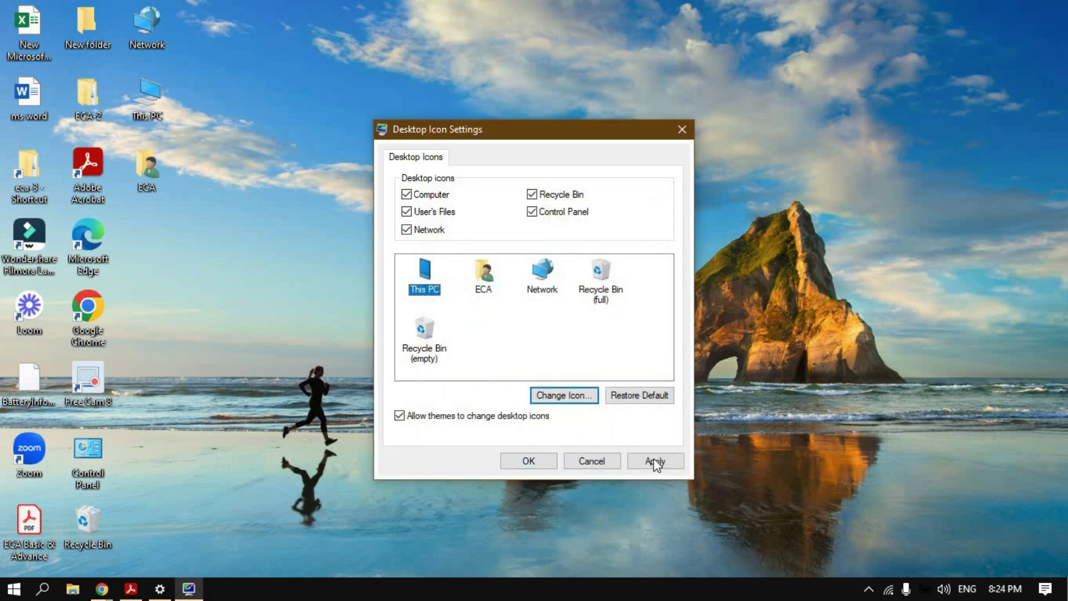
left_click(640, 460)
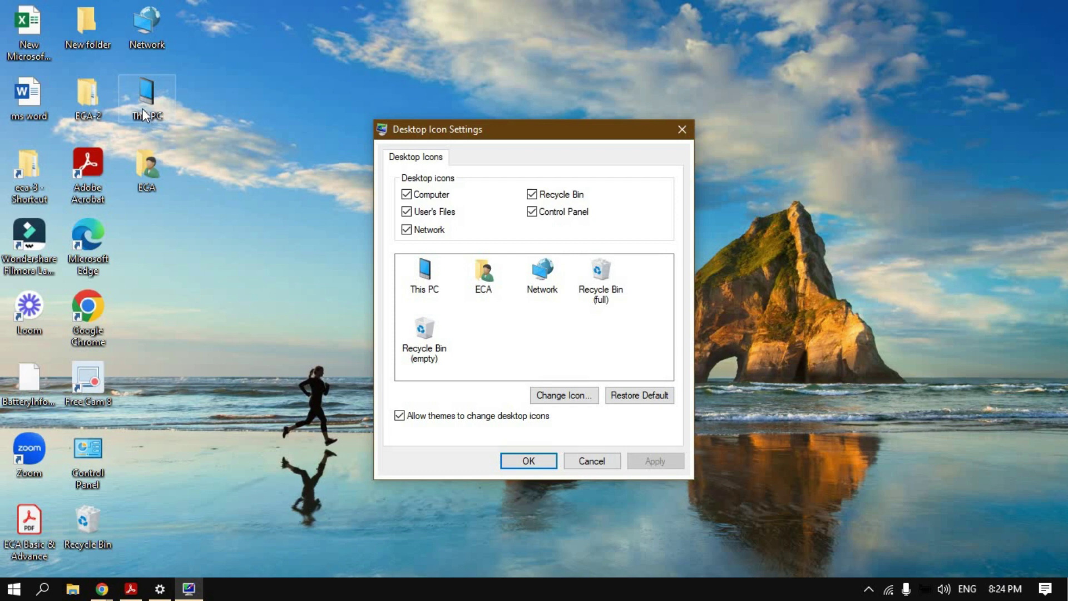
Step: Change the This PC desktop icon to the framed landscape picture icon from imageres.dll and apply it
left_click(431, 281)
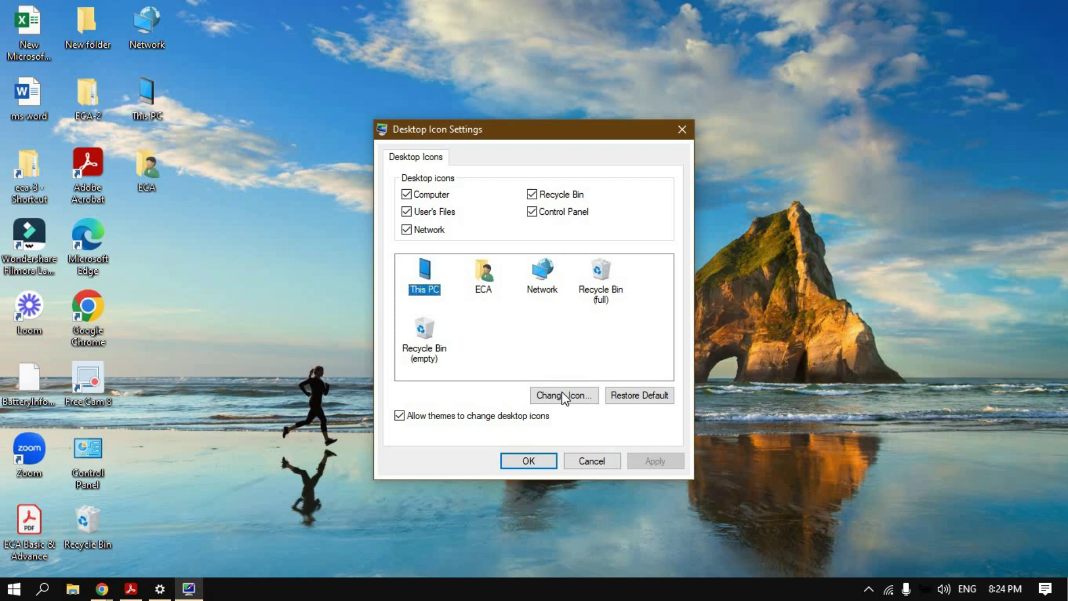
left_click(566, 395)
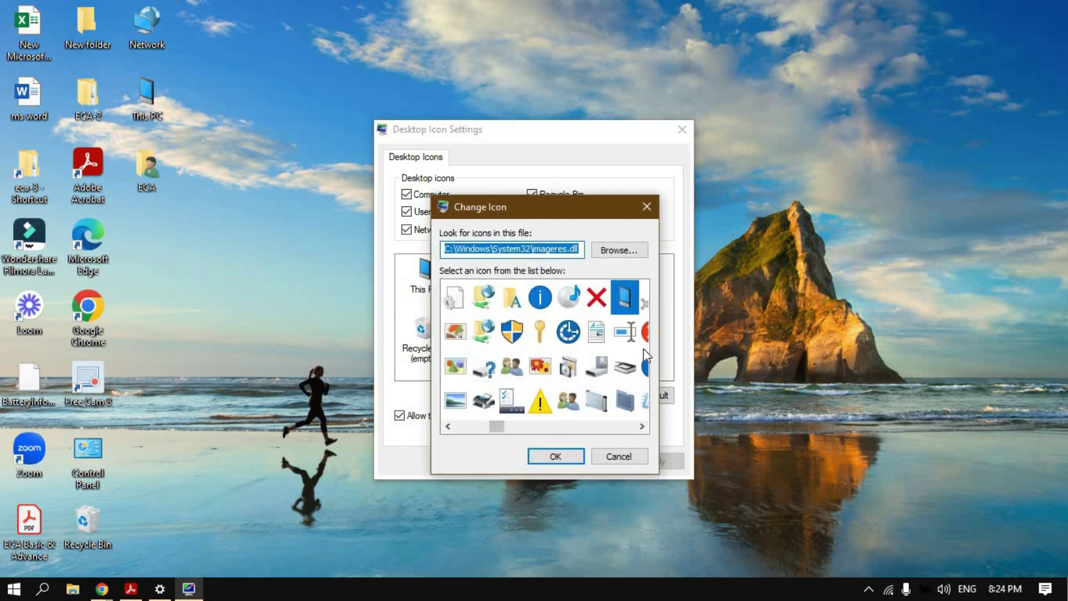
mouse_move(494, 429)
left_mouse_down()
mouse_move(474, 429)
mouse_move(480, 422)
left_mouse_up()
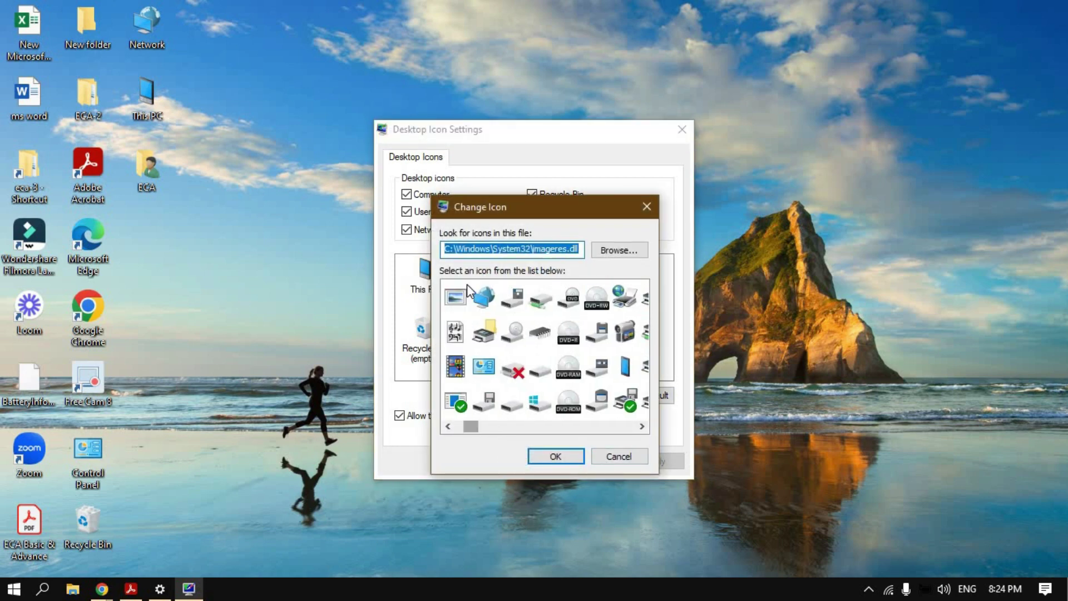
left_click(461, 301)
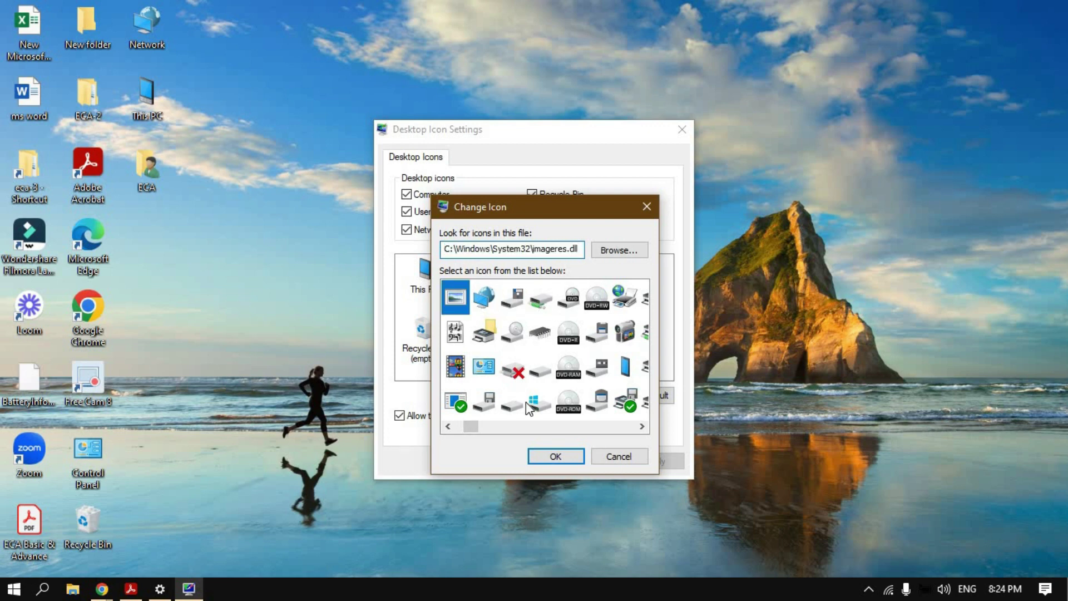
left_click(564, 456)
left_click(652, 461)
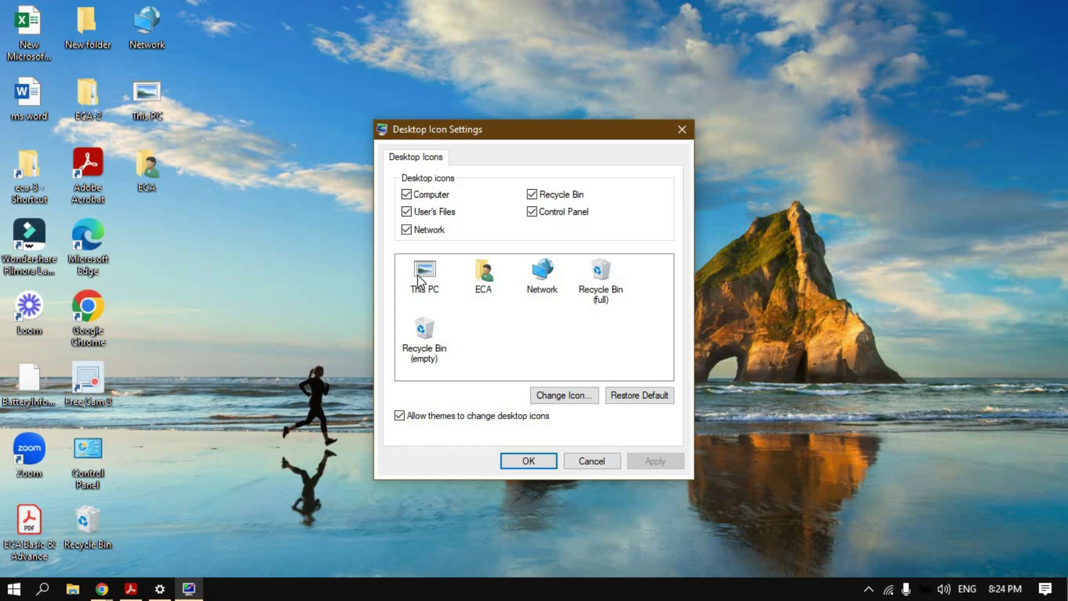
Step: Restore the default This PC icon, apply it and close the desktop icon settings
left_click(635, 398)
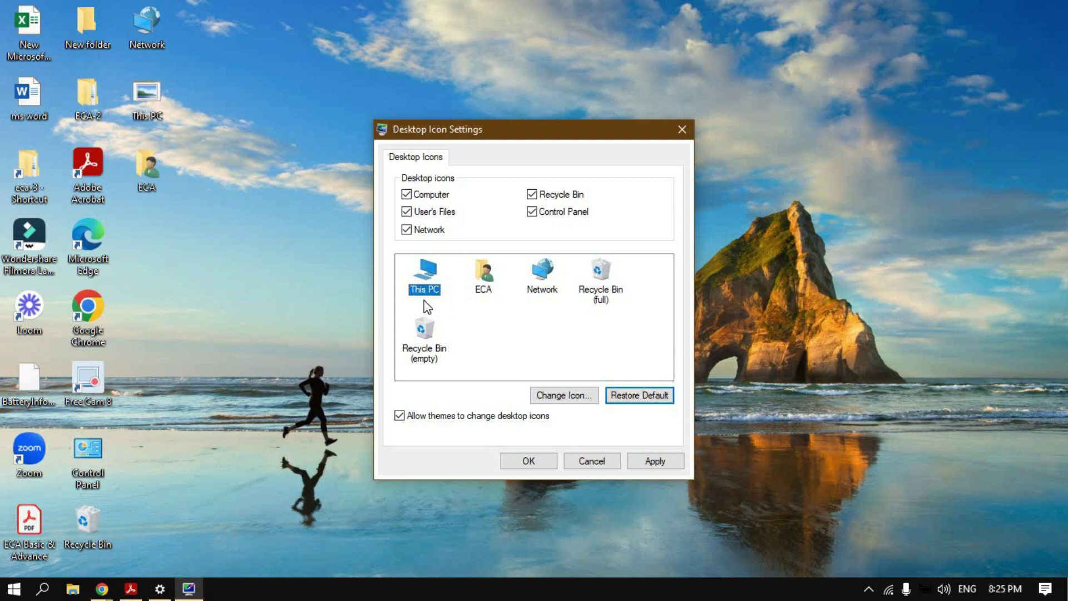
left_click(656, 464)
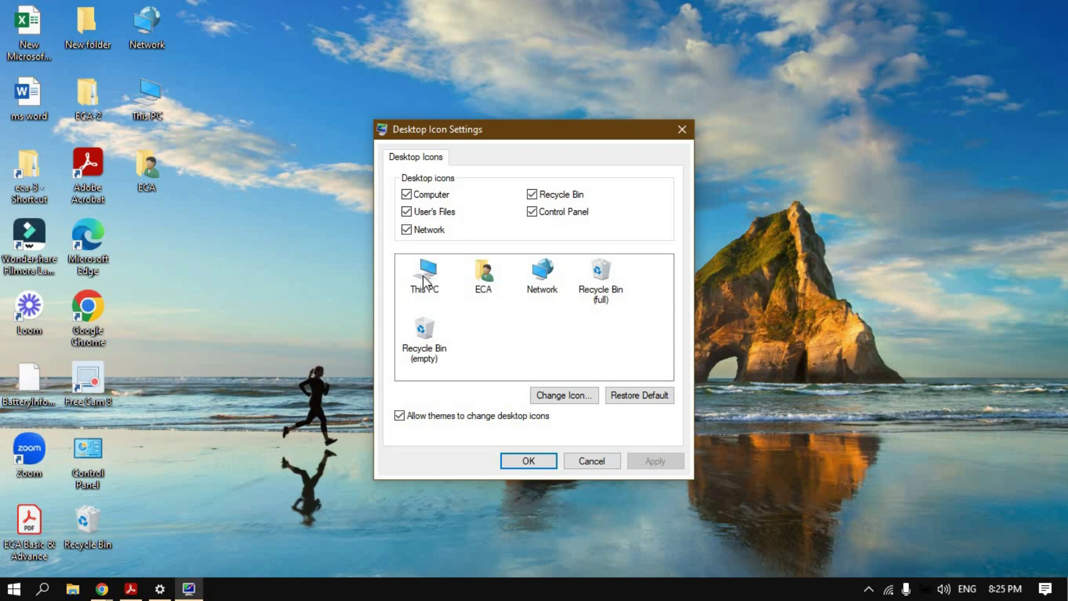
left_click(528, 461)
Step: Reopen the personalization settings from the desktop, show where the themes page offers the desktop icon settings, and close that dialog
right_click(437, 186)
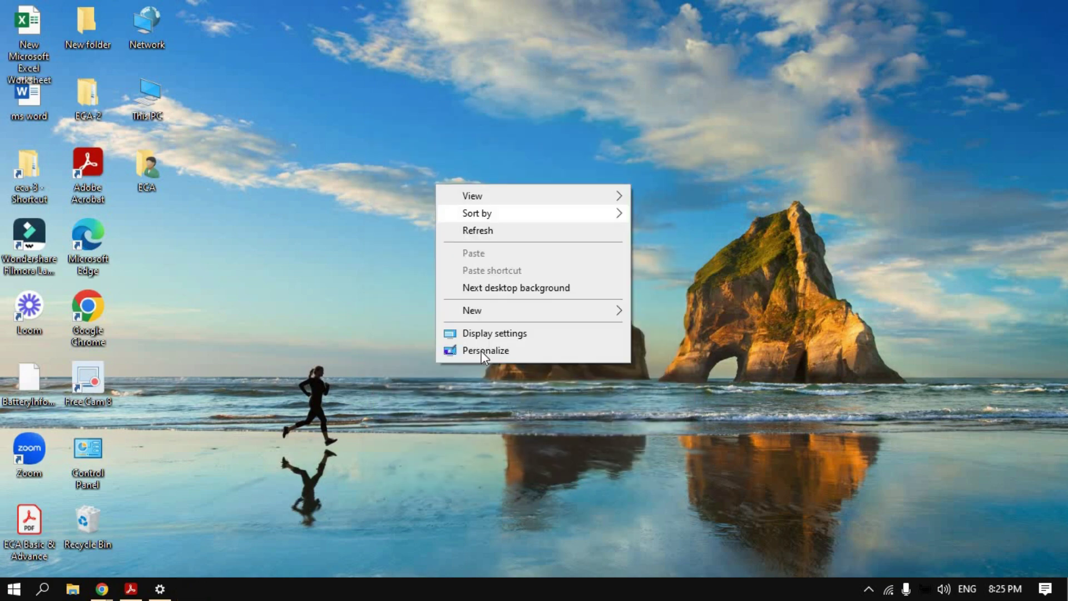
left_click(482, 351)
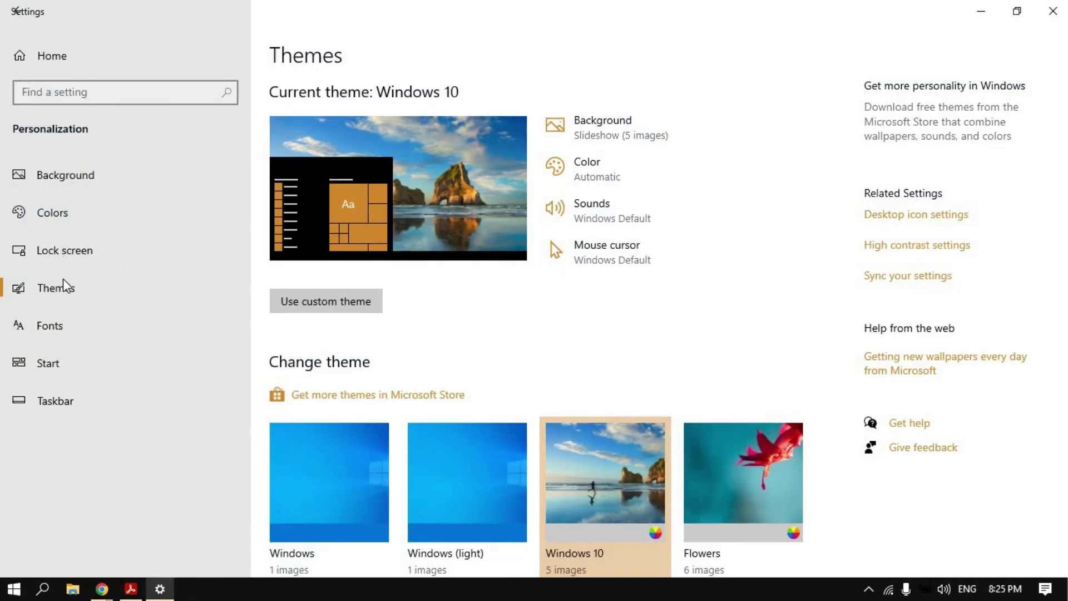
left_click(99, 287)
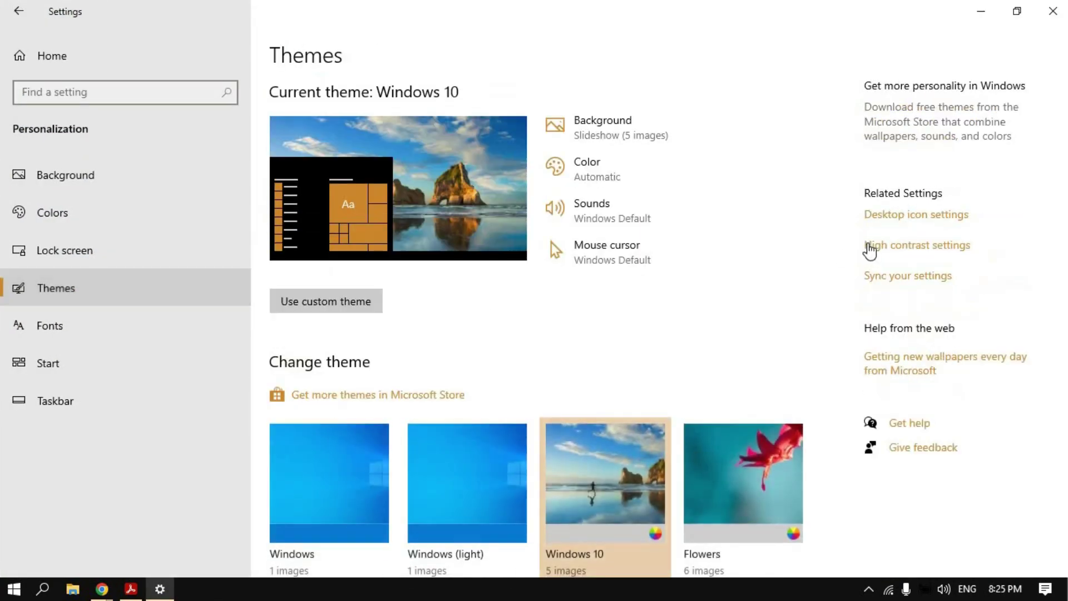
left_click(898, 218)
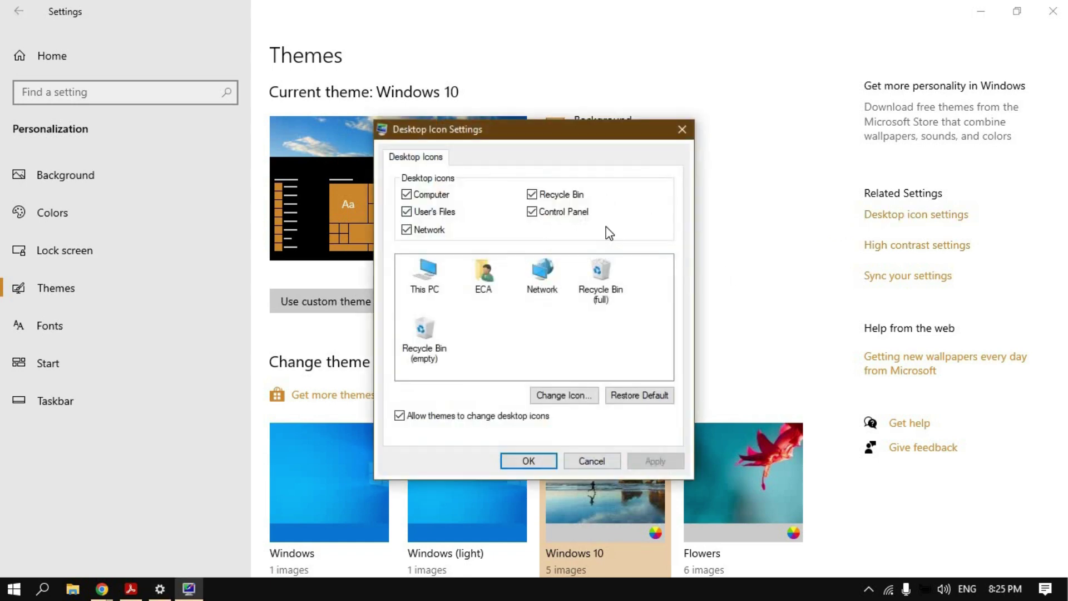
left_click(683, 130)
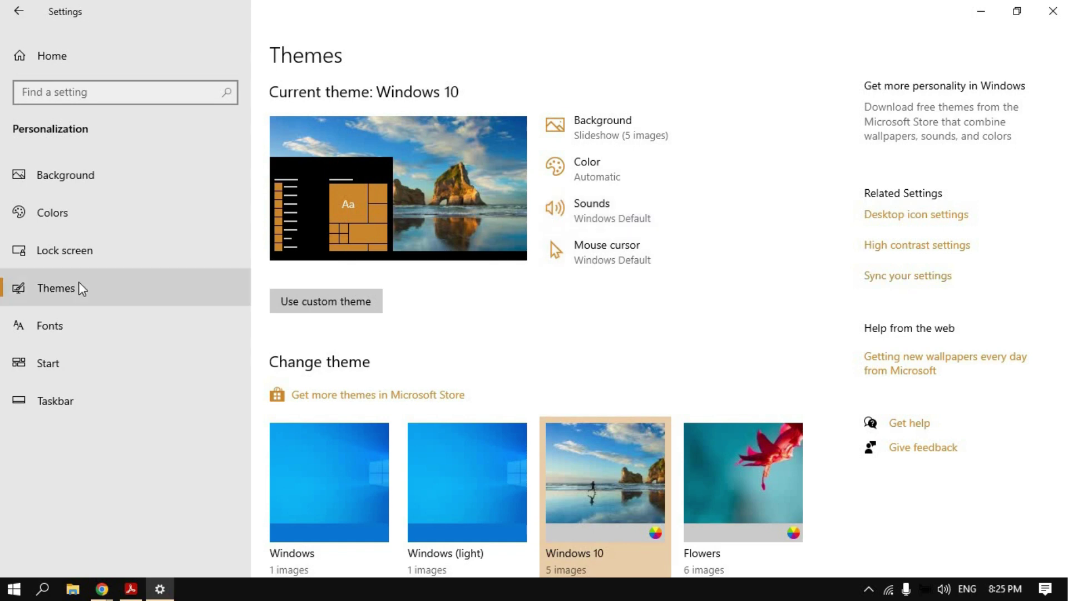
Step: Look through the available fonts in the personalization settings and return to the start of the list
left_click(61, 337)
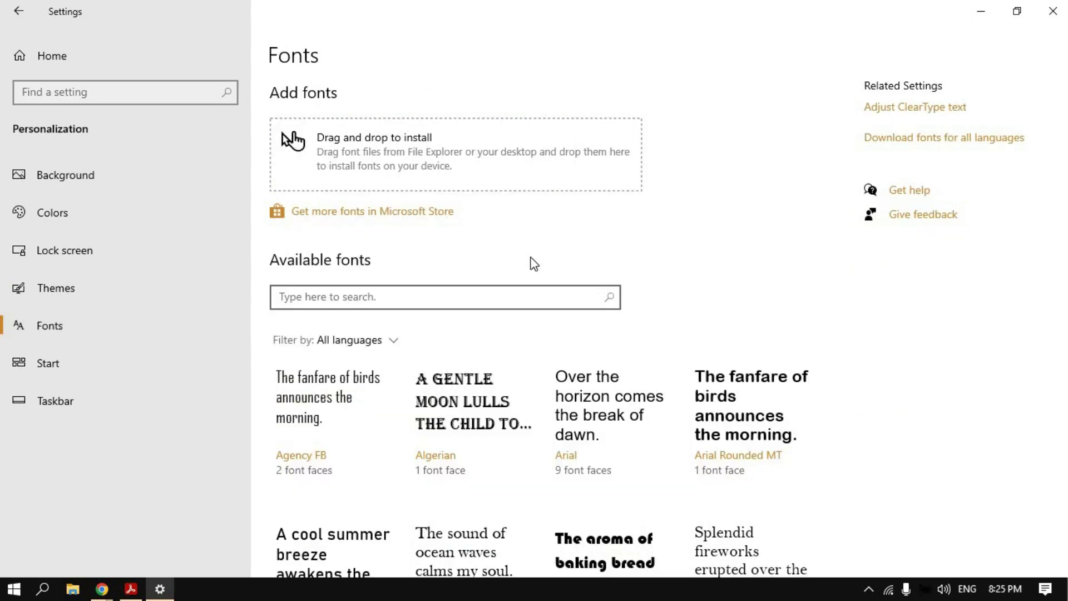
scroll(473, 306, "down", 5)
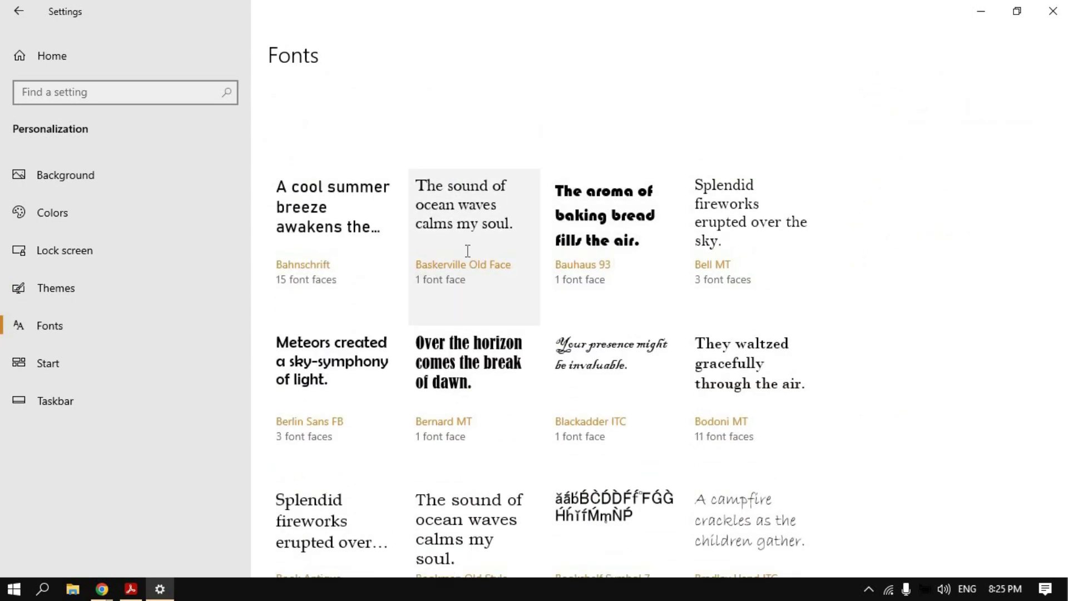
scroll(467, 246, "up", 6)
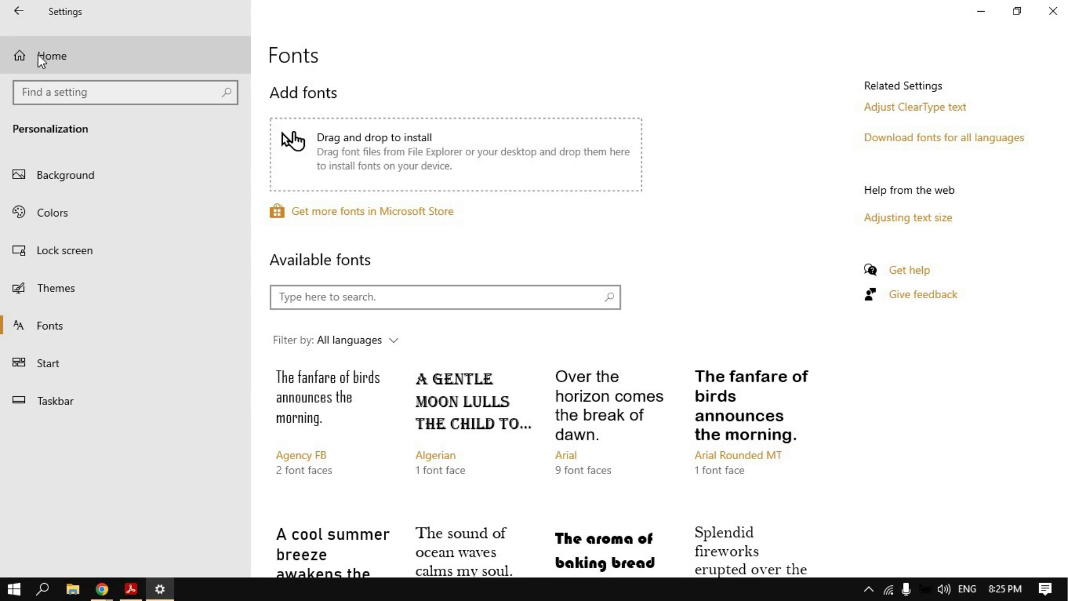
Step: Look through the language filter choices for the available fonts and close the list without changing the All languages filter
left_click(40, 55)
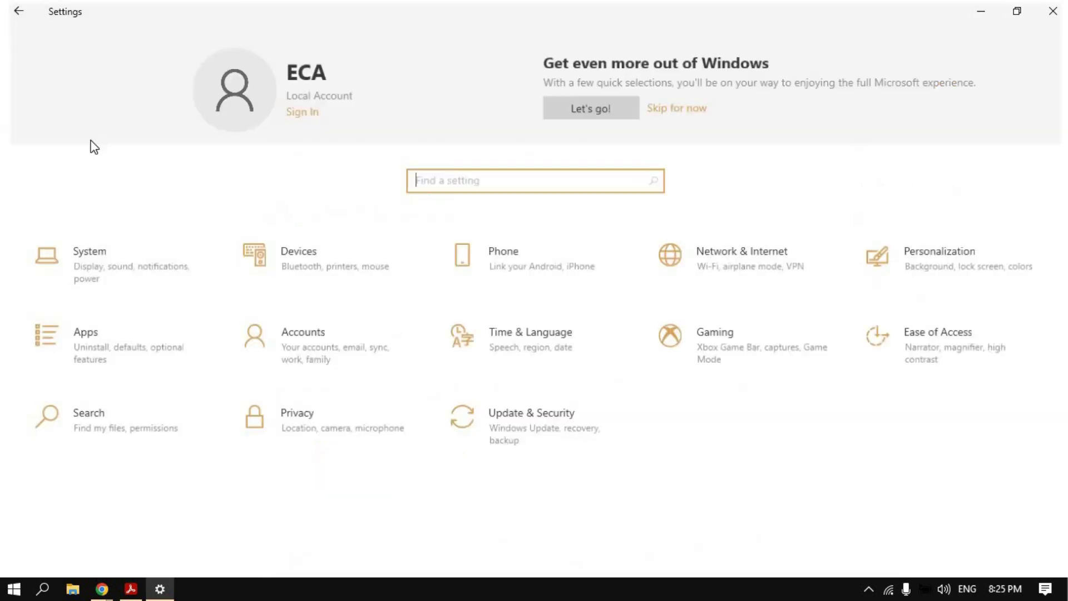
left_click(18, 14)
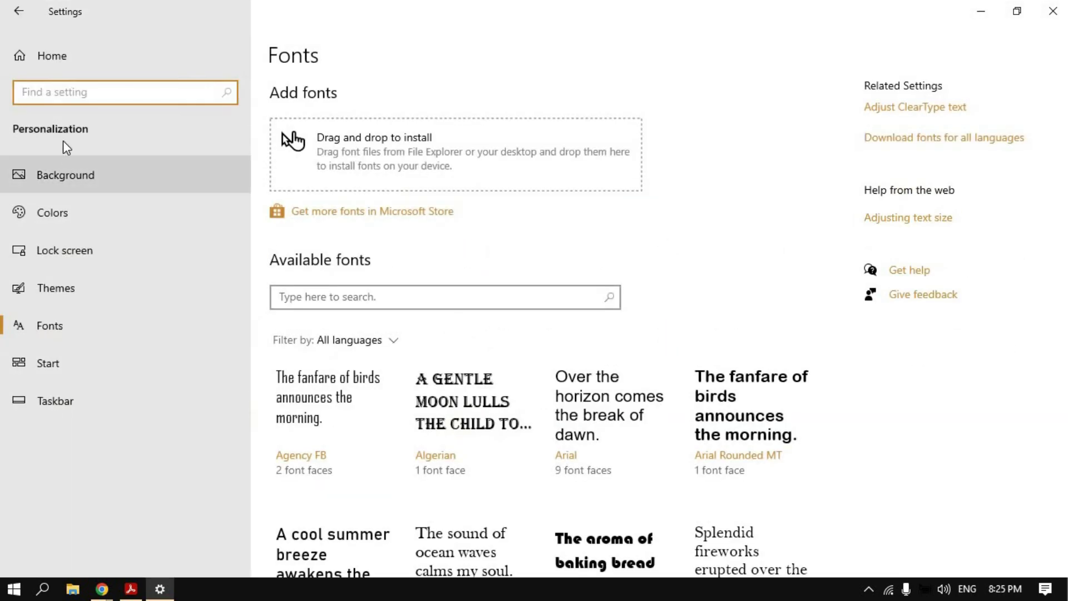
left_click(50, 328)
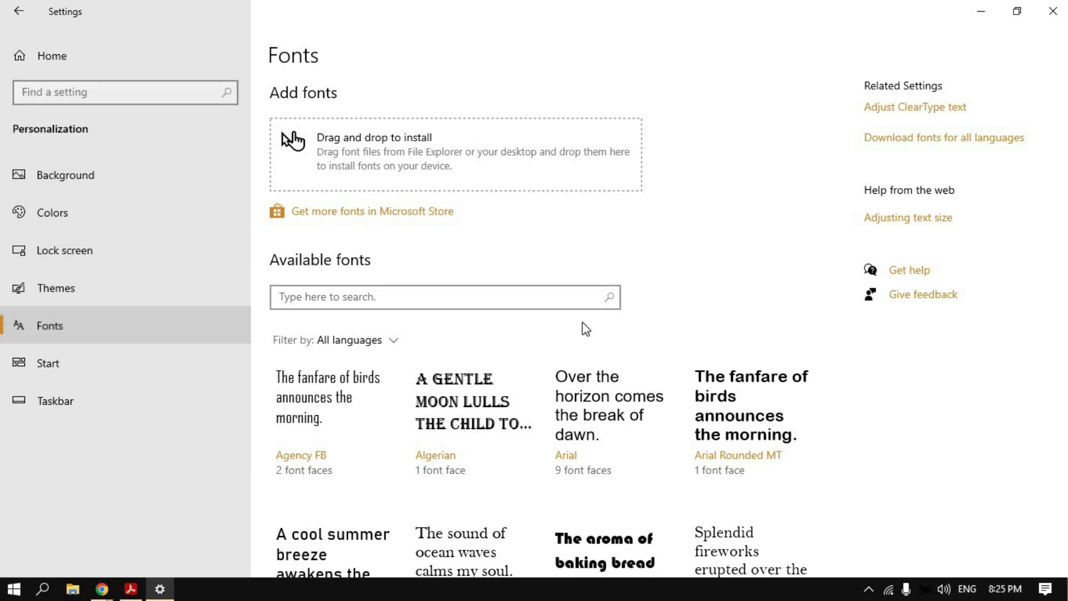
scroll(531, 314, "down", 3)
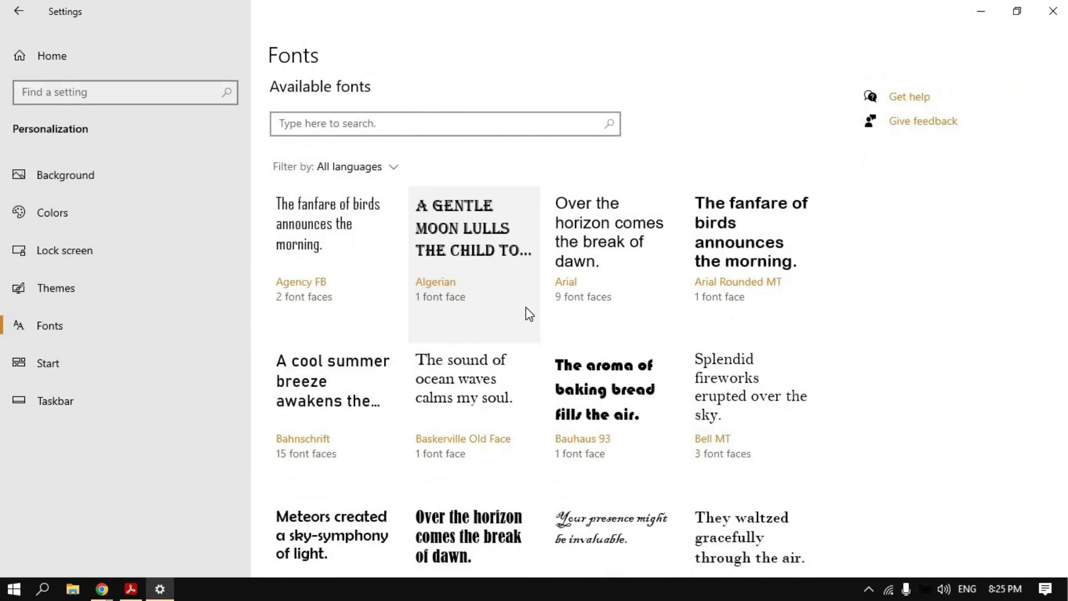
left_click(384, 170)
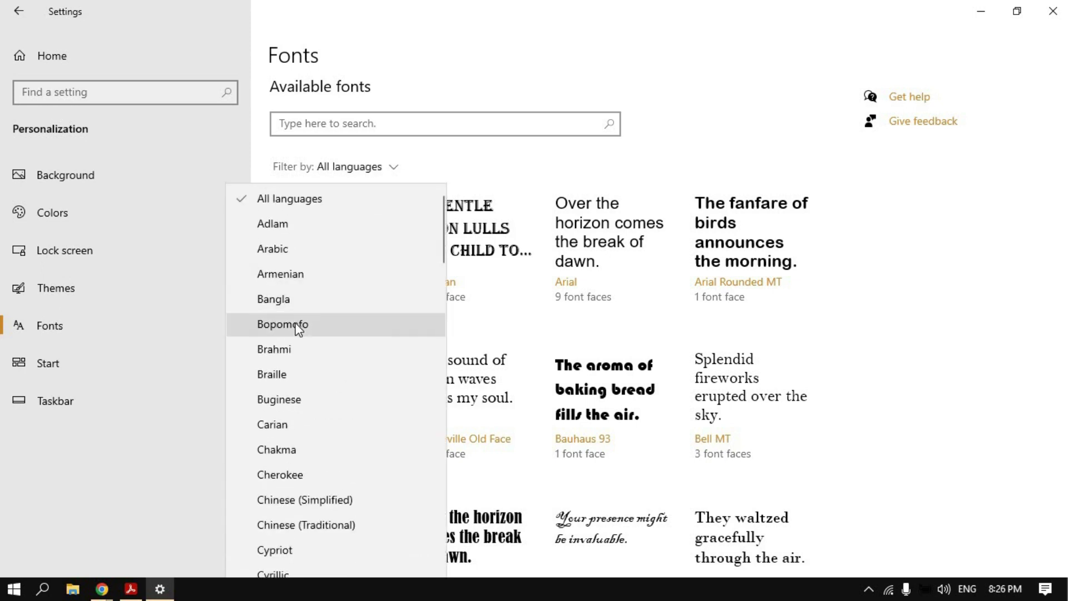
scroll(298, 324, "down", 3)
scroll(297, 320, "down", 6)
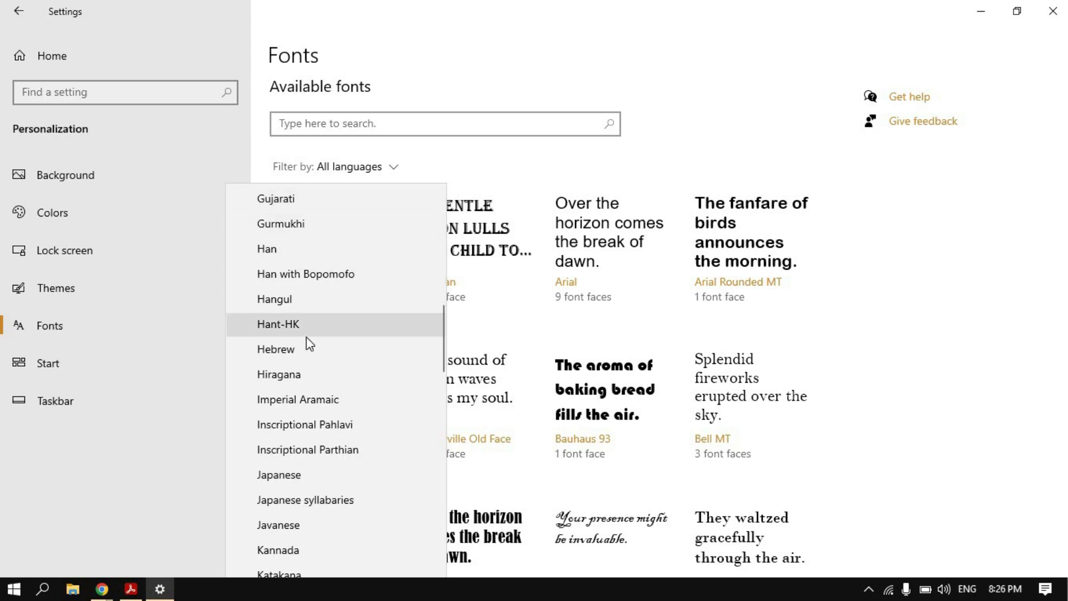
scroll(308, 338, "down", 3)
scroll(332, 358, "up", 15)
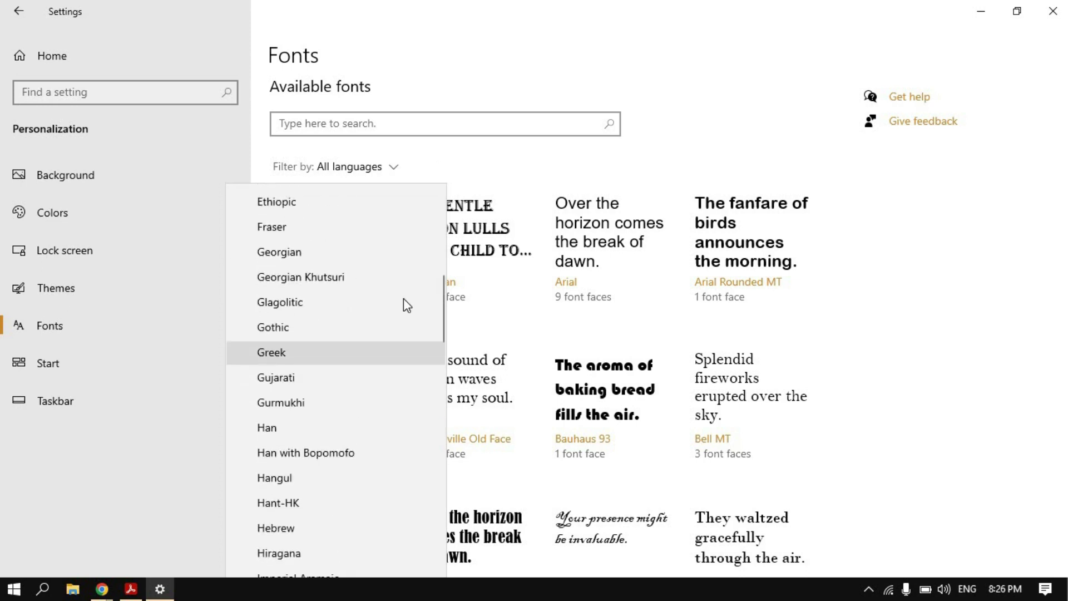
left_click(506, 165)
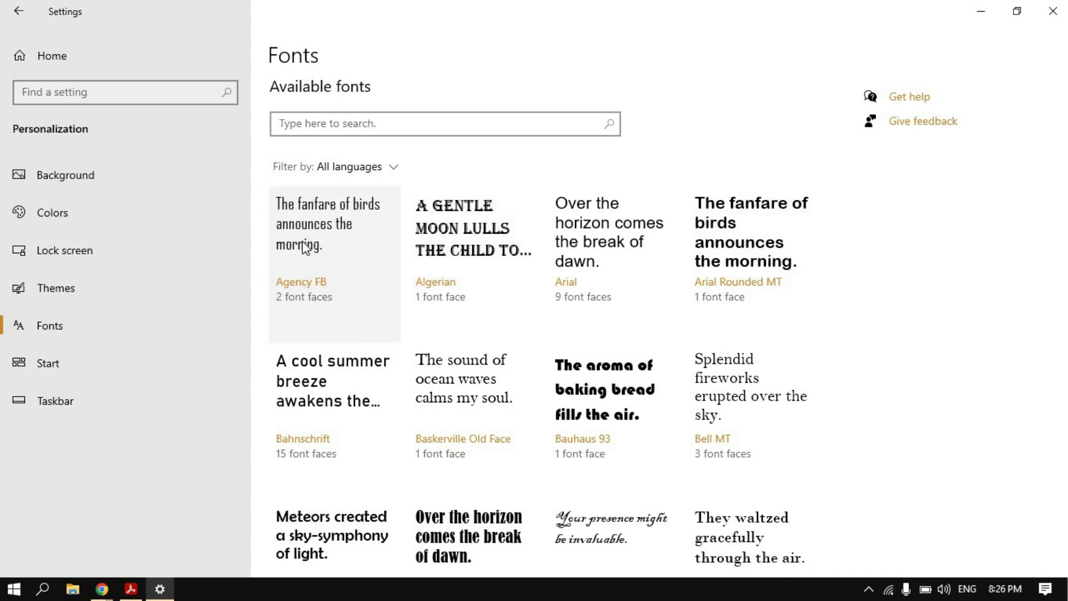
Step: Open the System settings and look through their categories, from Display to Shared experiences and beyond
left_click(52, 57)
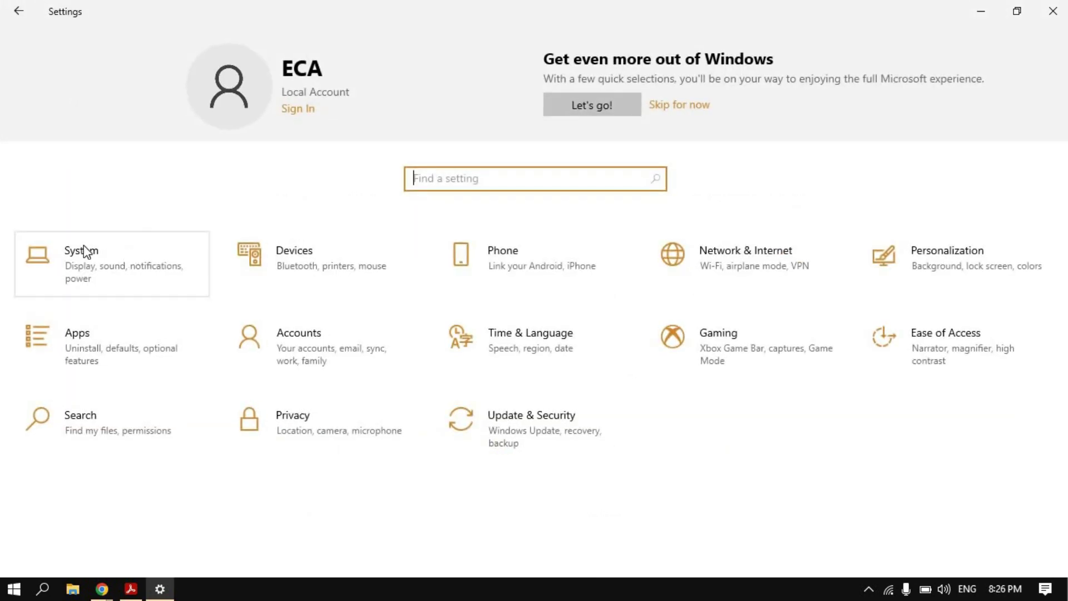
left_click(83, 255)
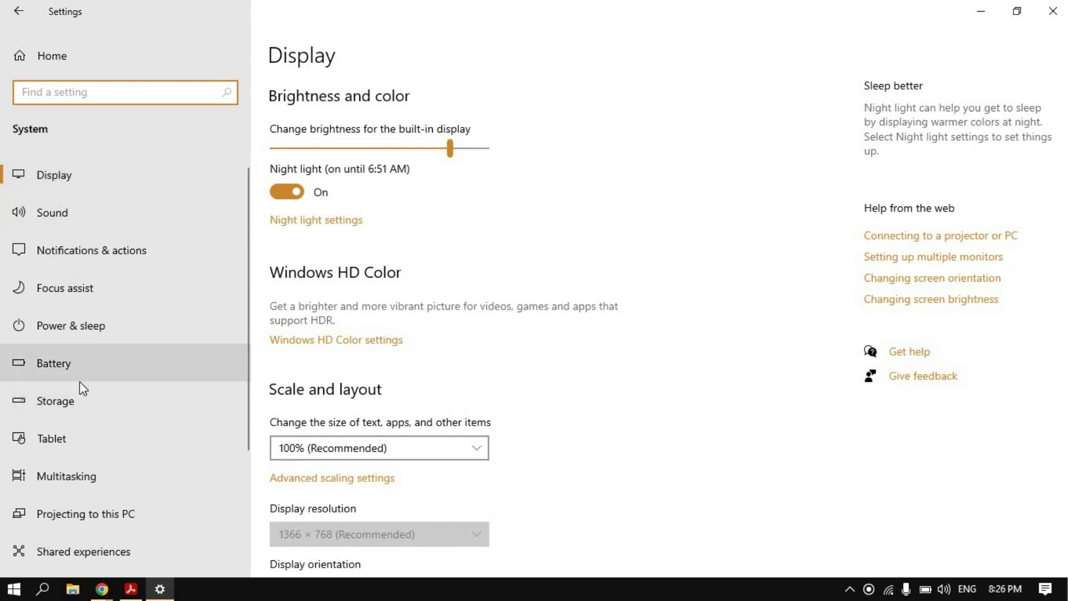
scroll(84, 383, "down", 3)
scroll(84, 278, "up", 3)
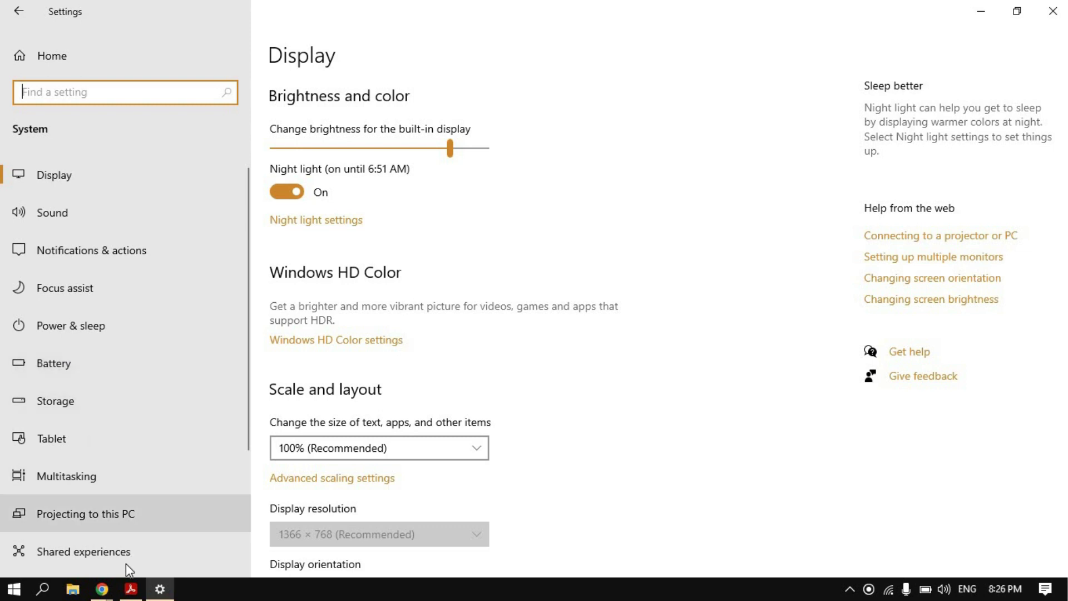
Step: Bring up the Google Meet screen-sharing bar, hide it, and return to the Settings window
left_click(106, 587)
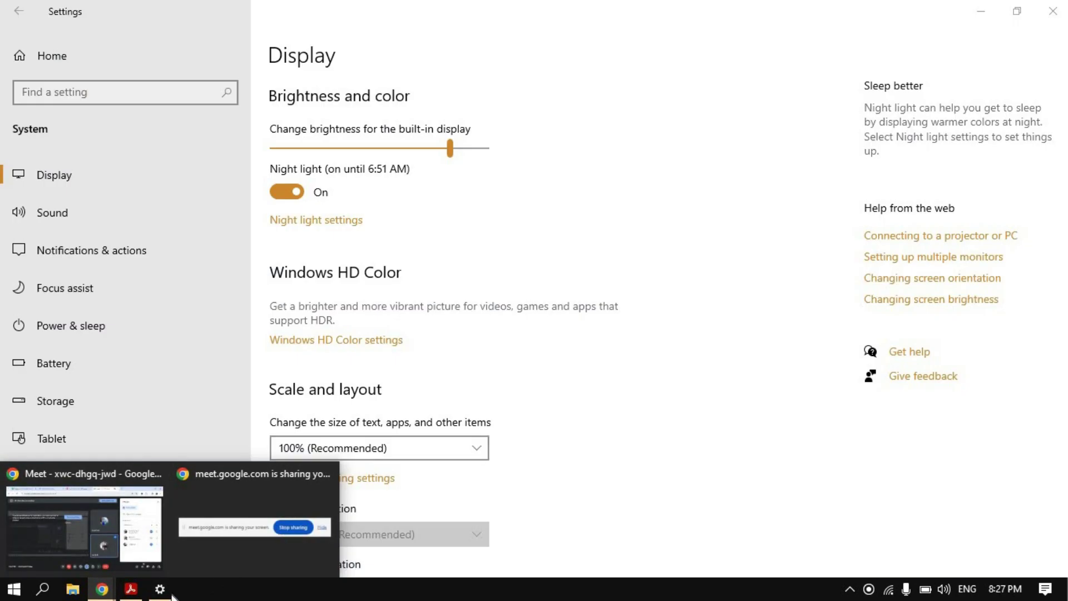
left_click(402, 397)
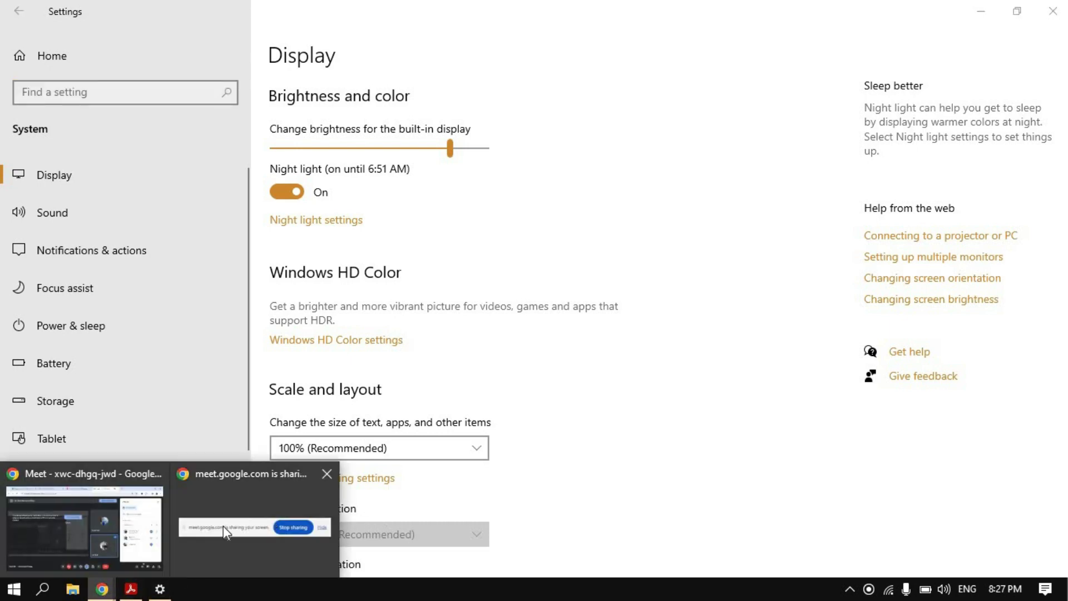
left_click(221, 526)
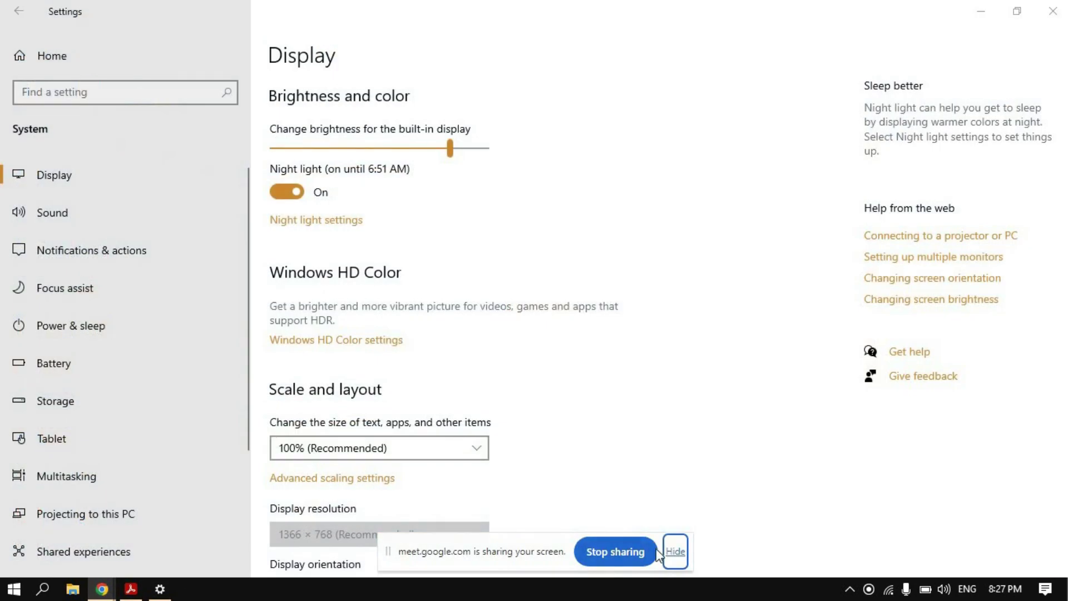
left_click(672, 551)
left_click(161, 589)
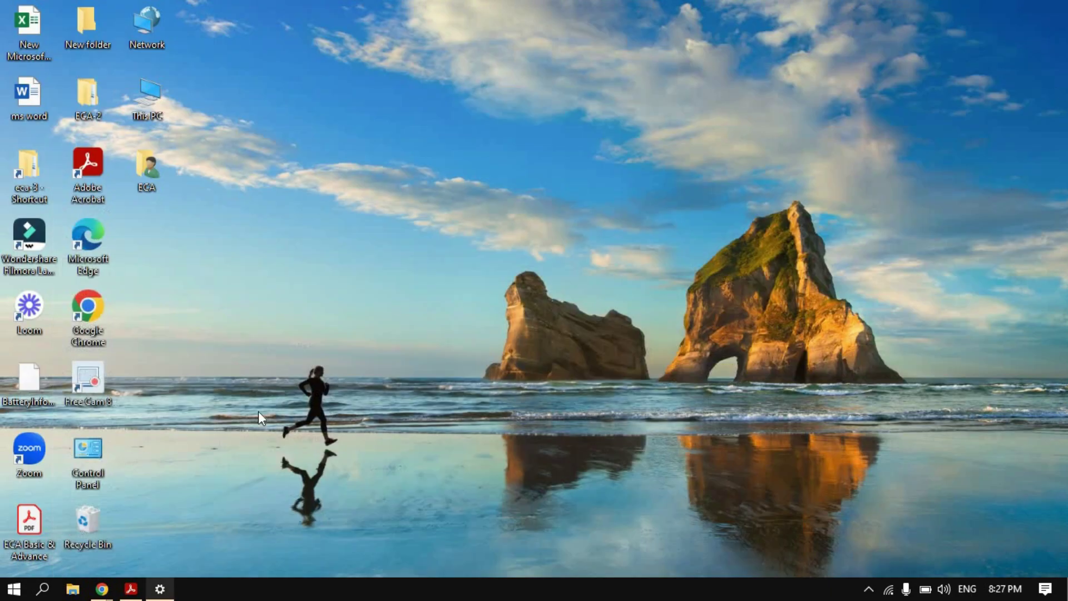
left_click(161, 589)
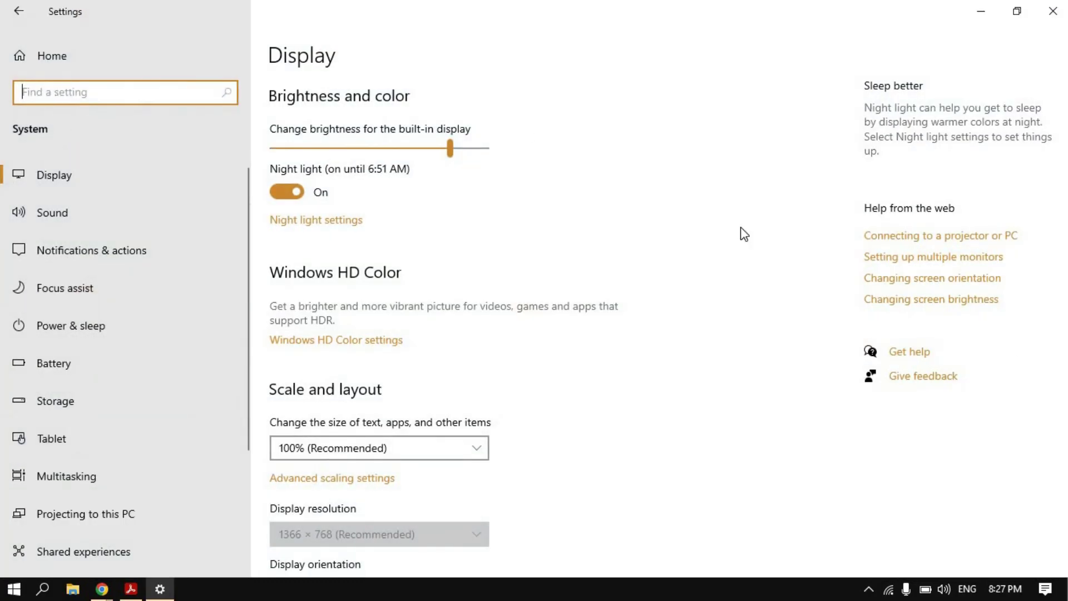
Step: View the Phone settings for linking a phone to the PC and return to the settings overview
left_click(59, 63)
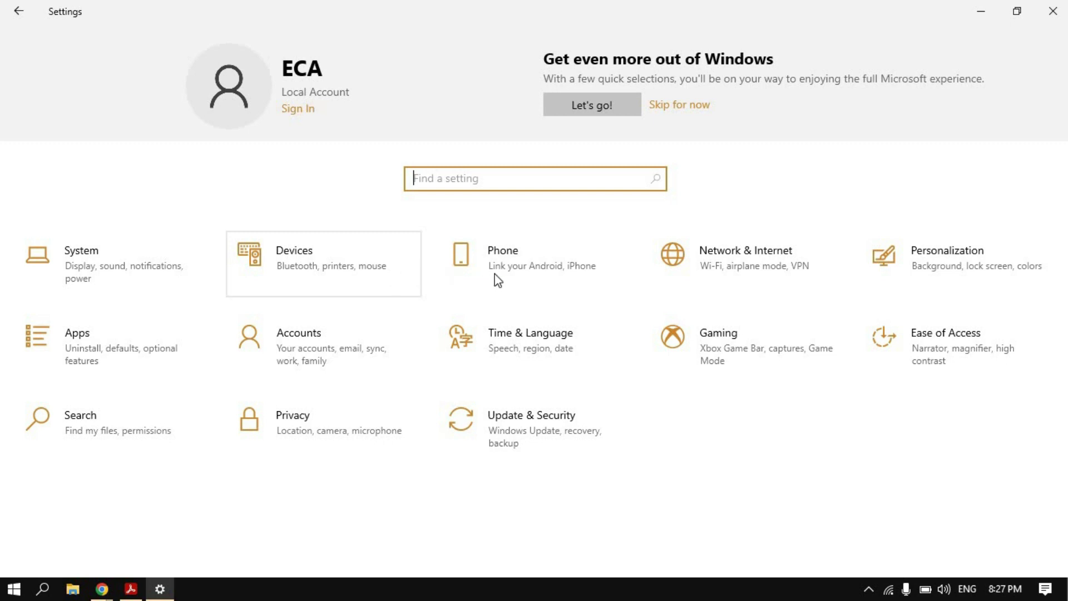
left_click(499, 252)
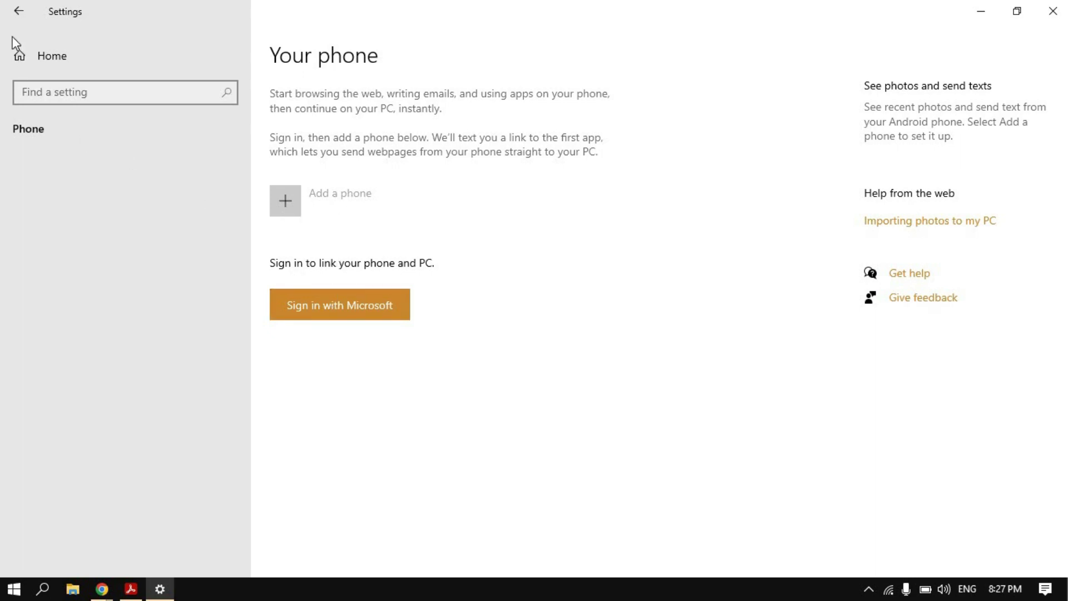
left_click(22, 18)
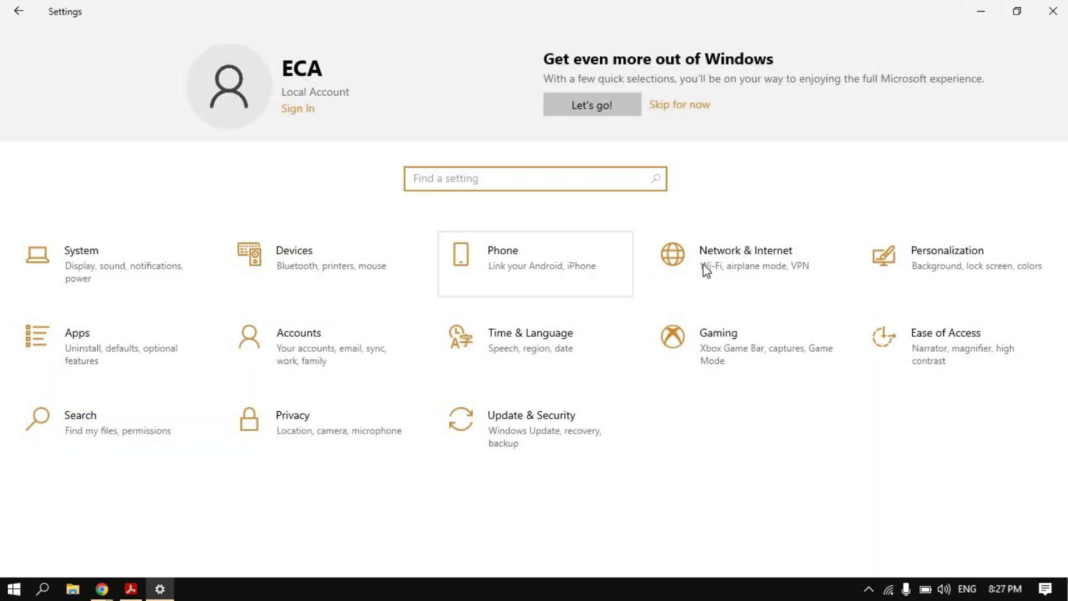
Step: Open the Network & Internet status page and review the properties of the connected Wi-Fi network
left_click(749, 255)
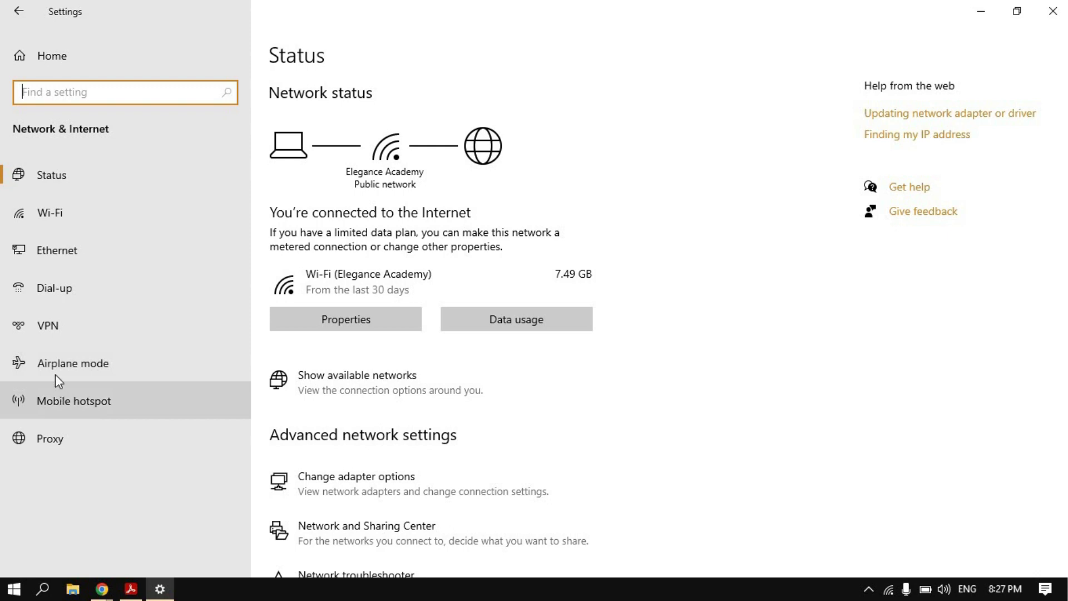
left_click(64, 171)
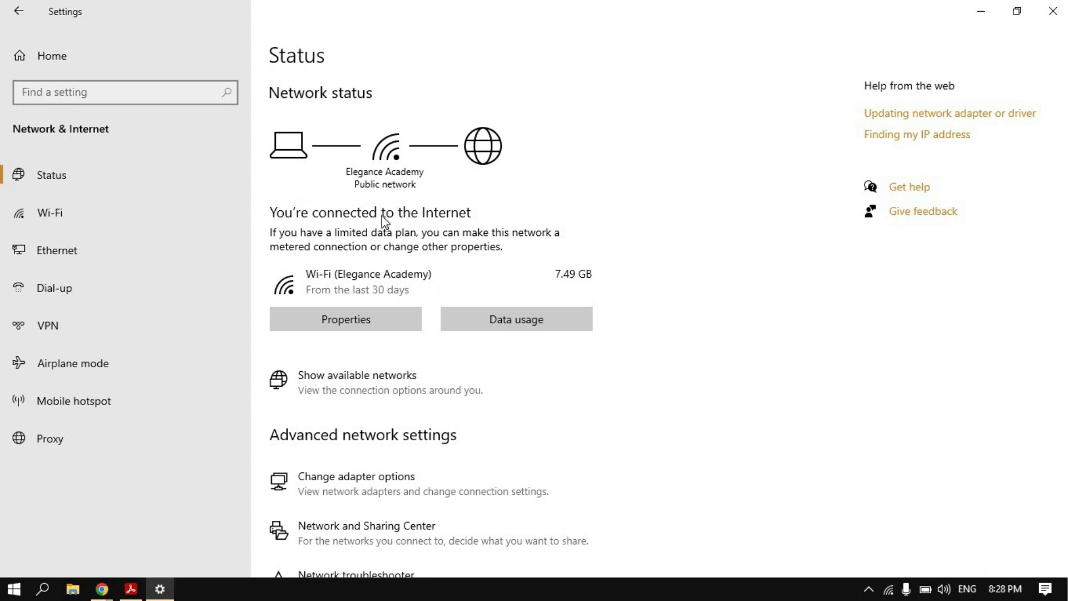
left_click(357, 311)
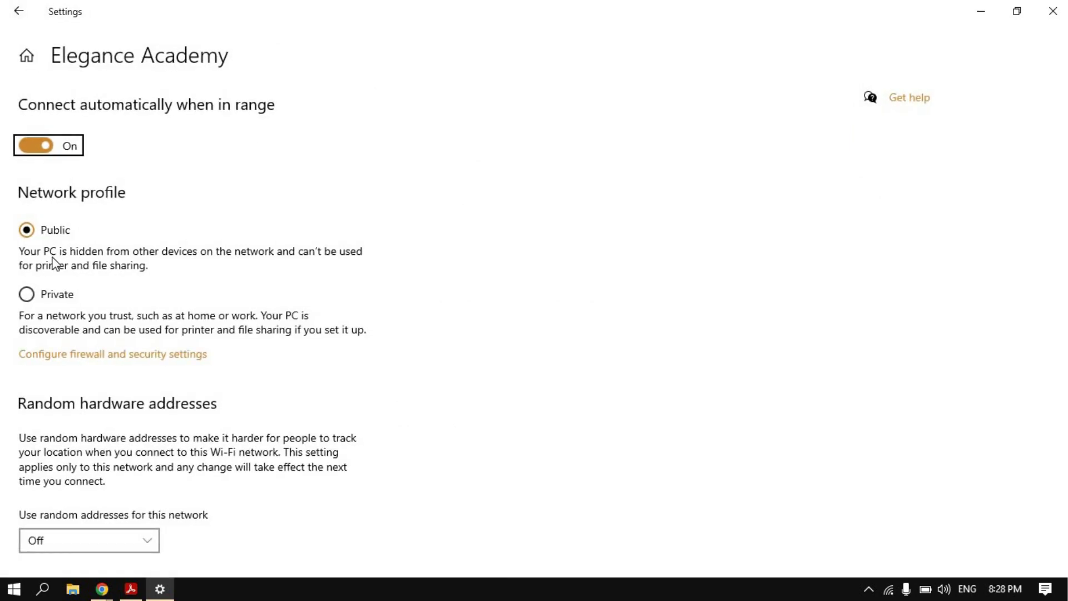
scroll(133, 361, "down", 3)
scroll(120, 353, "down", 10)
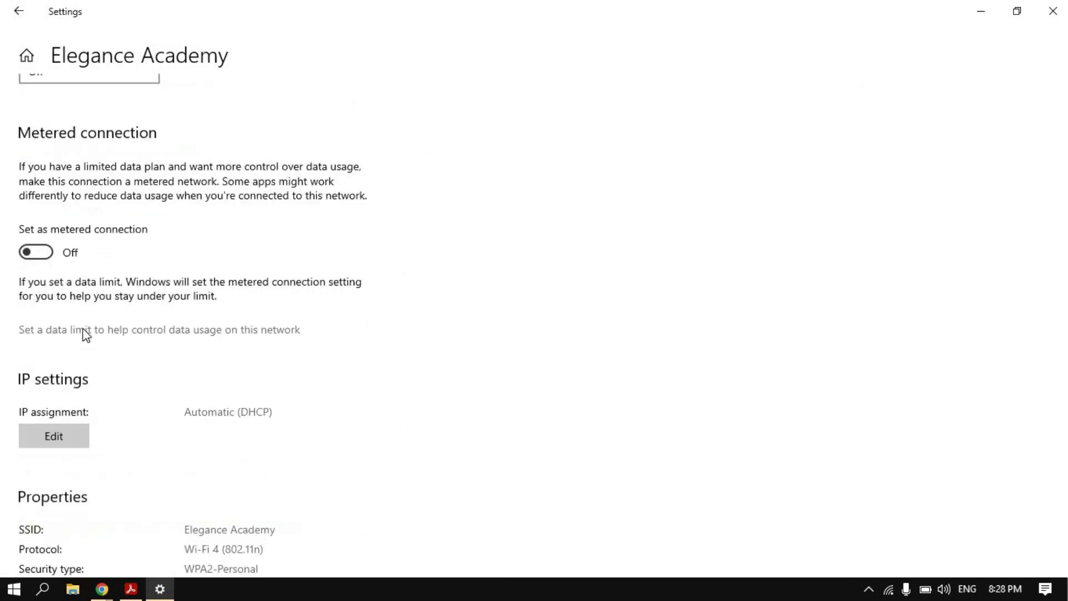
scroll(84, 322, "up", 3)
scroll(3, 143, "down", 3)
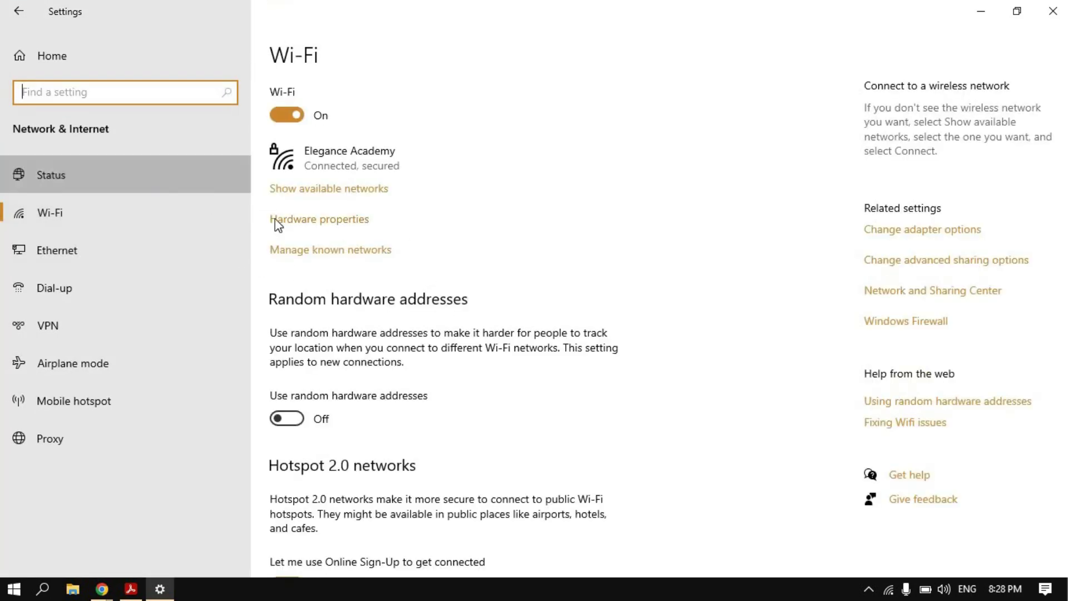
Step: Check the network's data usage, view the advanced network settings, and open the known networks from the Wi-Fi page
left_click(534, 321)
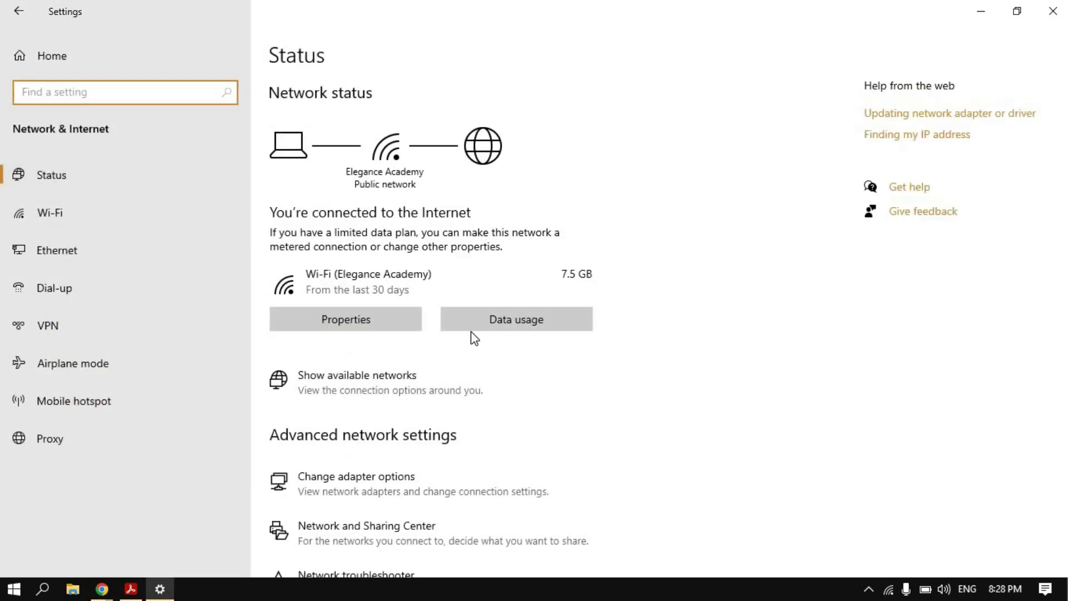
scroll(390, 341, "down", 3)
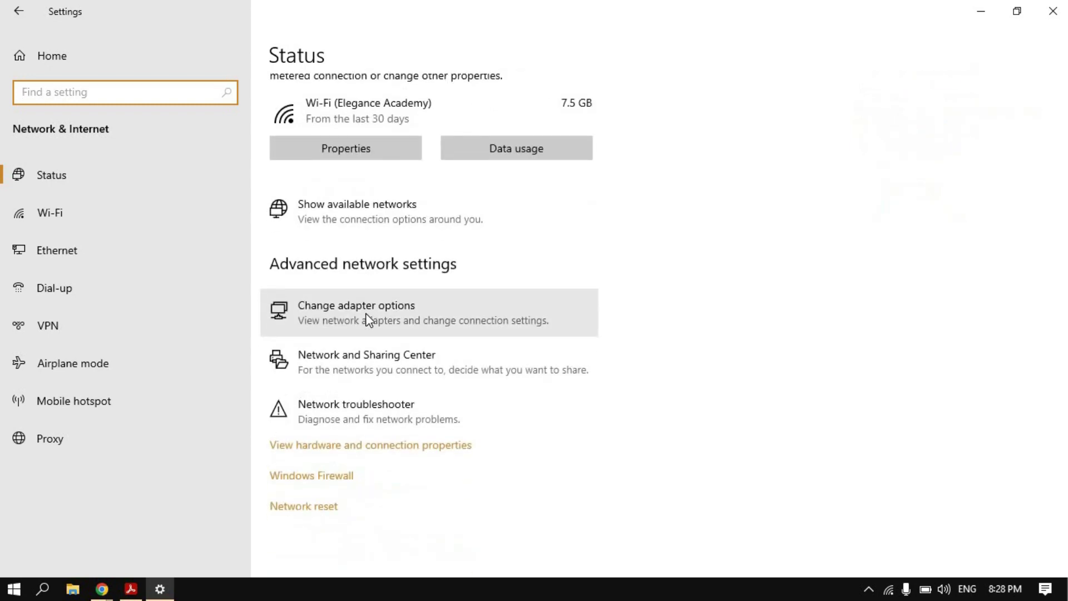
left_click(21, 219)
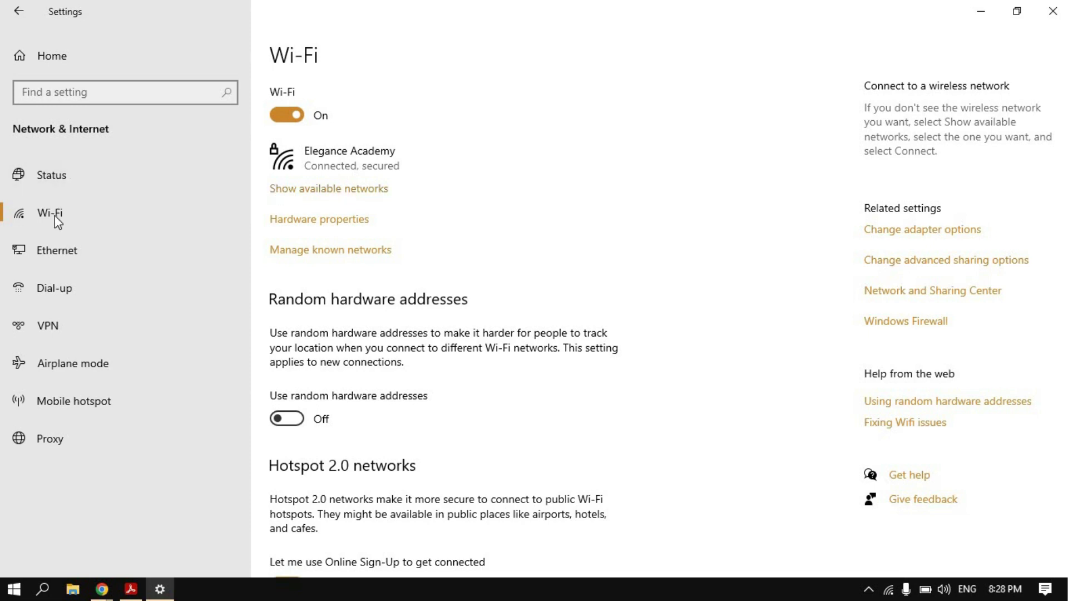
left_click(388, 250)
Step: Go through the Ethernet, Dial-up, VPN, Airplane mode, Mobile hotspot and Proxy pages of the network settings
left_click(77, 250)
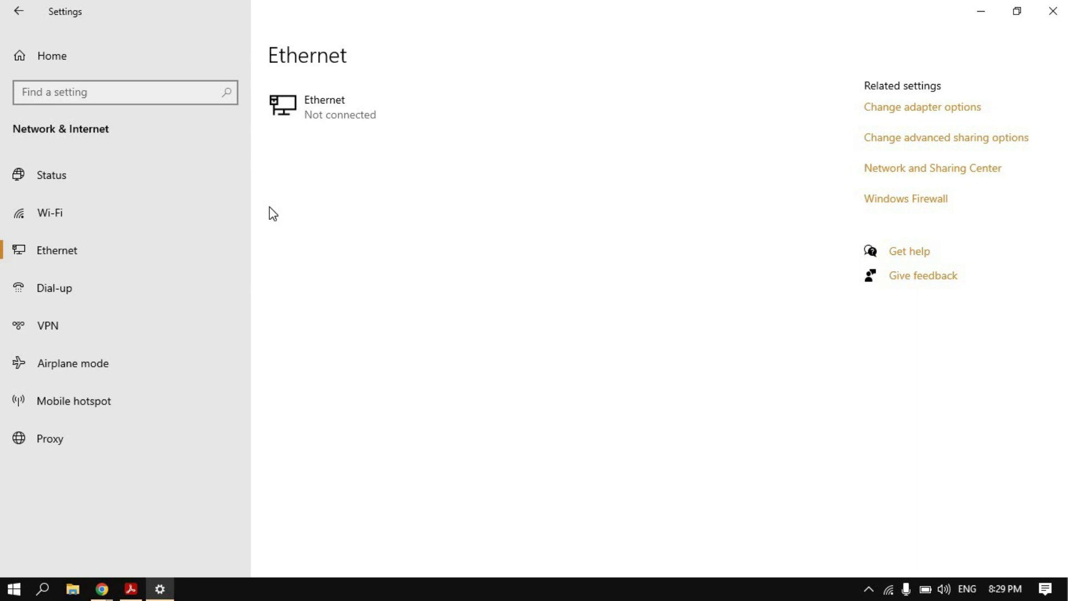
left_click(74, 282)
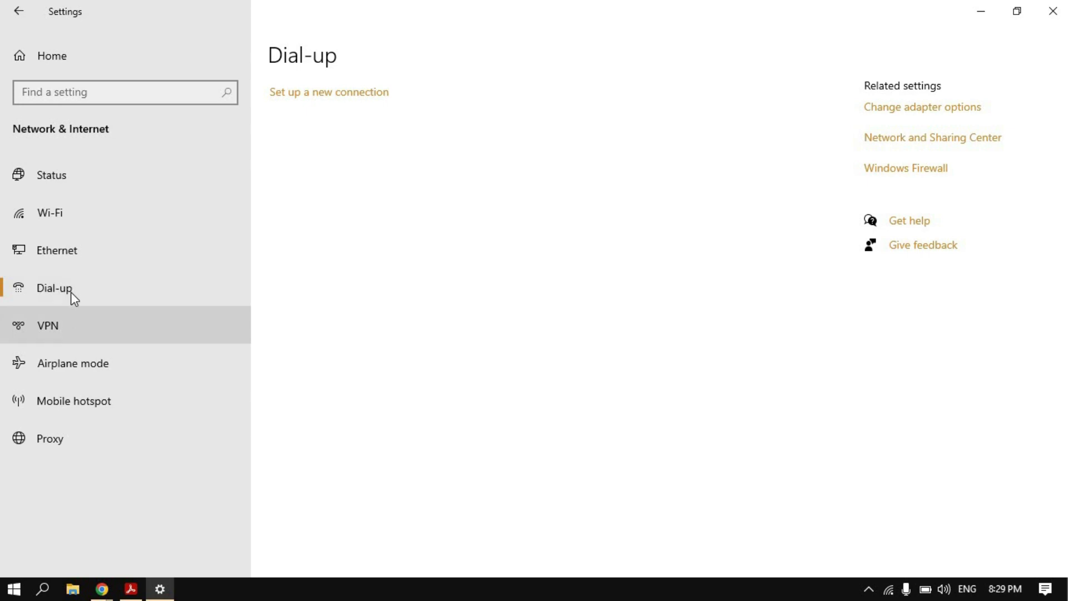
left_click(75, 327)
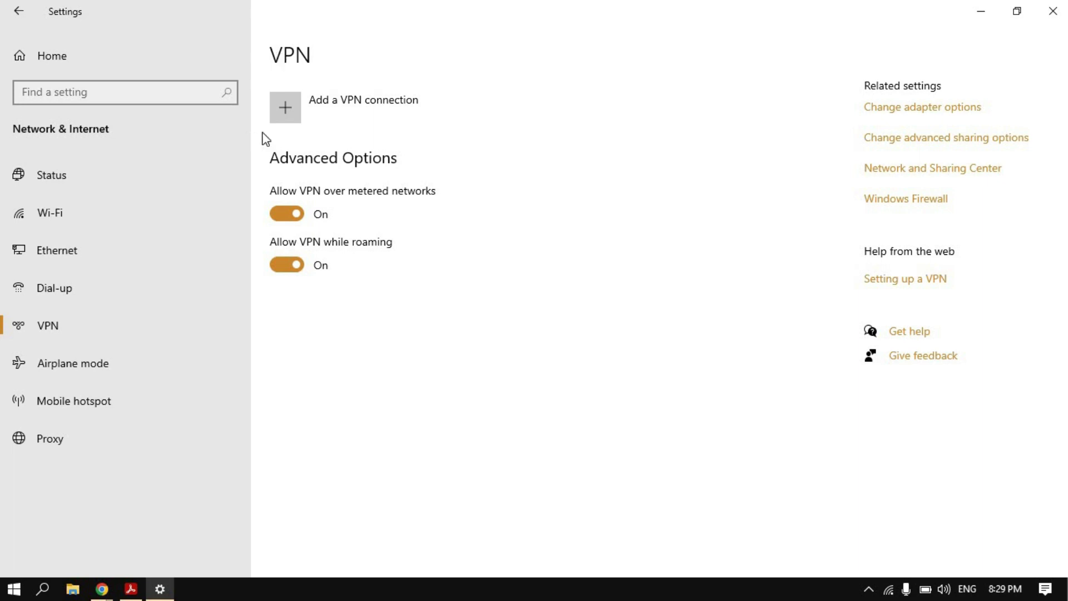
left_click(103, 359)
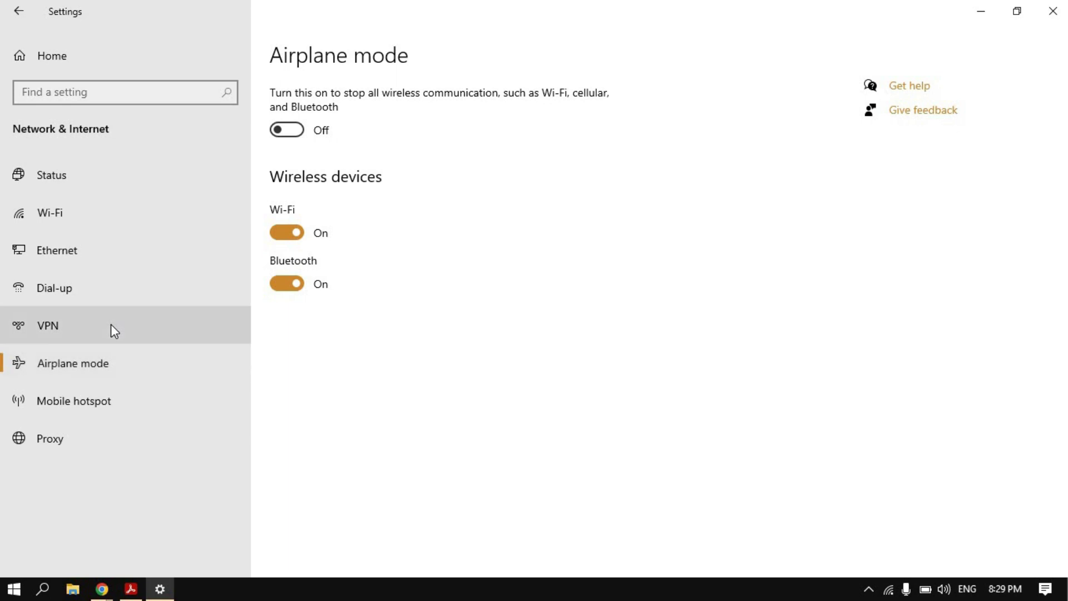
left_click(114, 401)
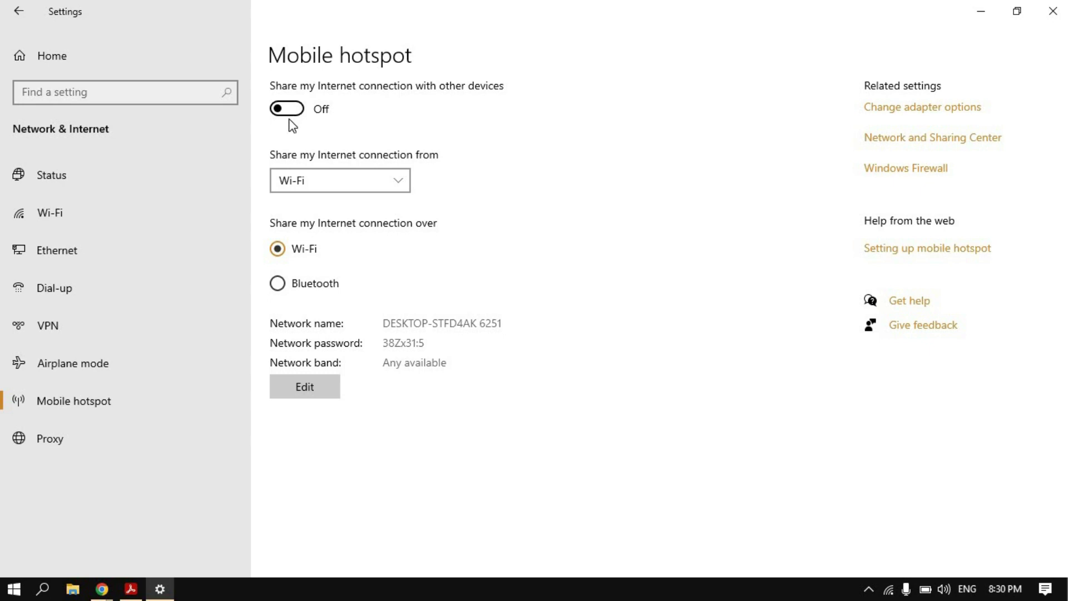
left_click(66, 433)
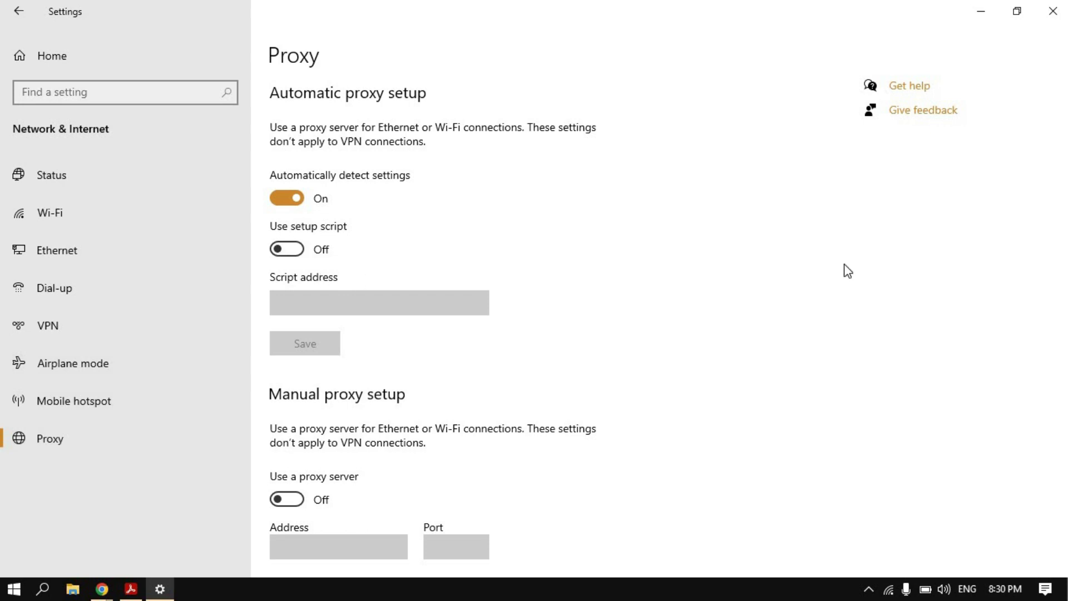
Step: Return to the settings overview, open Apps and look through the installed programs under Apps & features
left_click(58, 48)
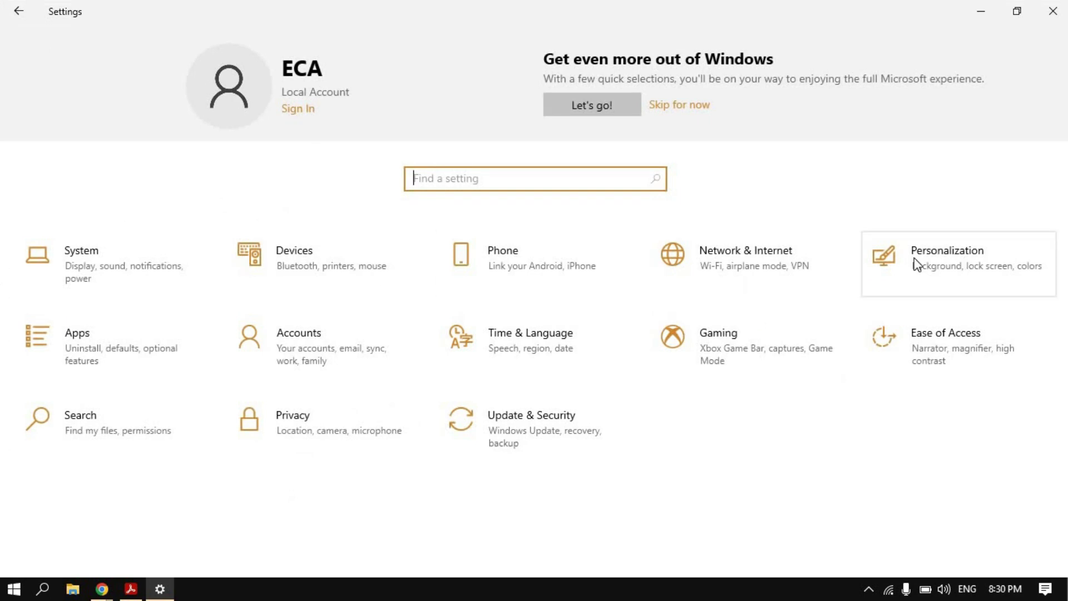
left_click(83, 338)
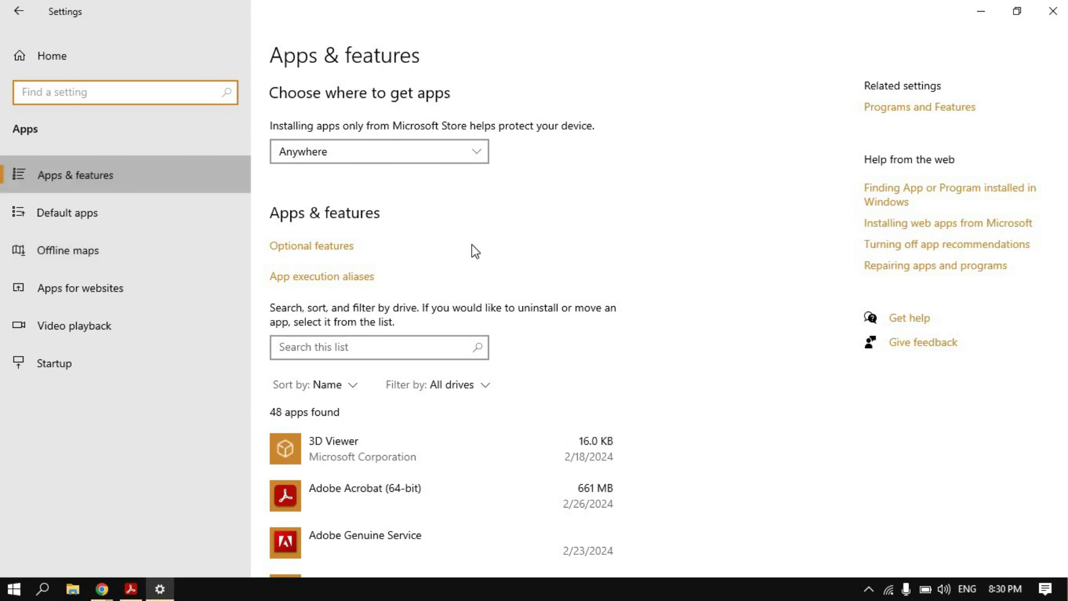
scroll(430, 322, "down", 5)
scroll(405, 325, "down", 20)
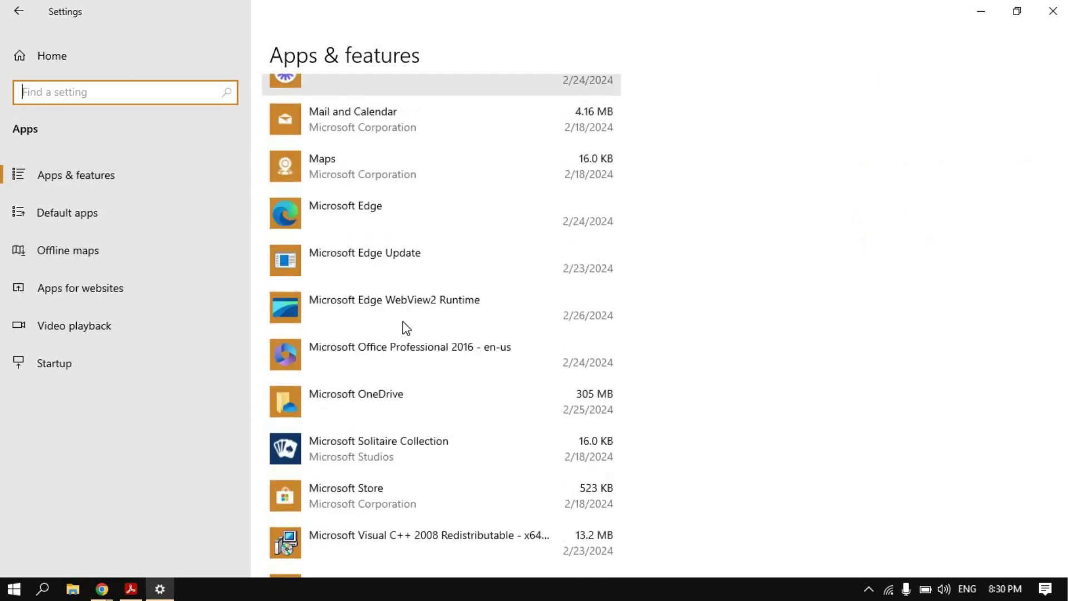
scroll(406, 326, "down", 8)
scroll(389, 312, "up", 20)
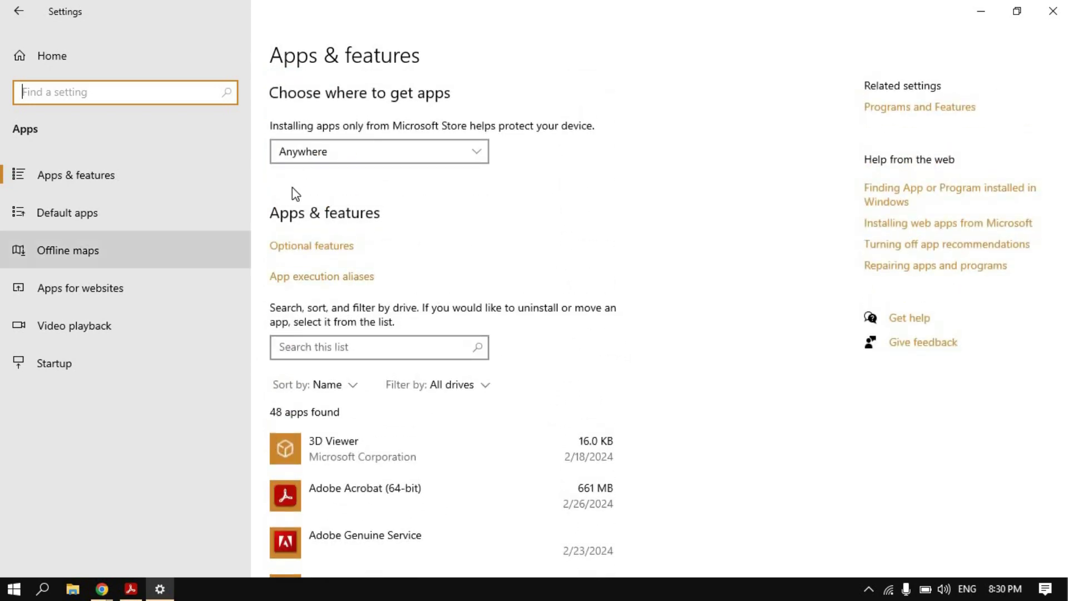
Step: Review the default apps for email, maps, music, photos, video and the web browser
left_click(97, 211)
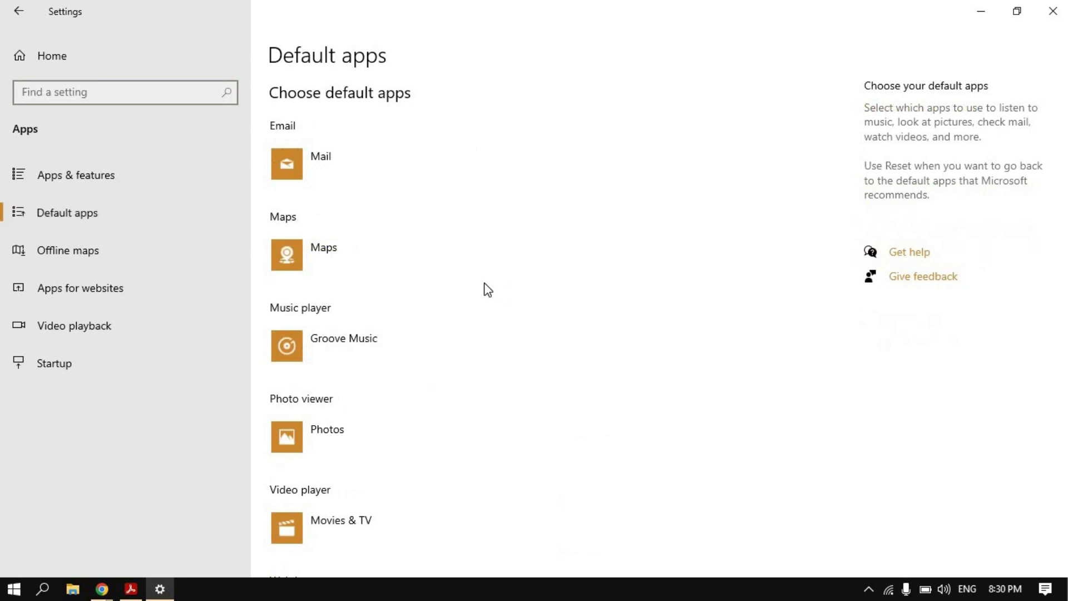
left_click(482, 277)
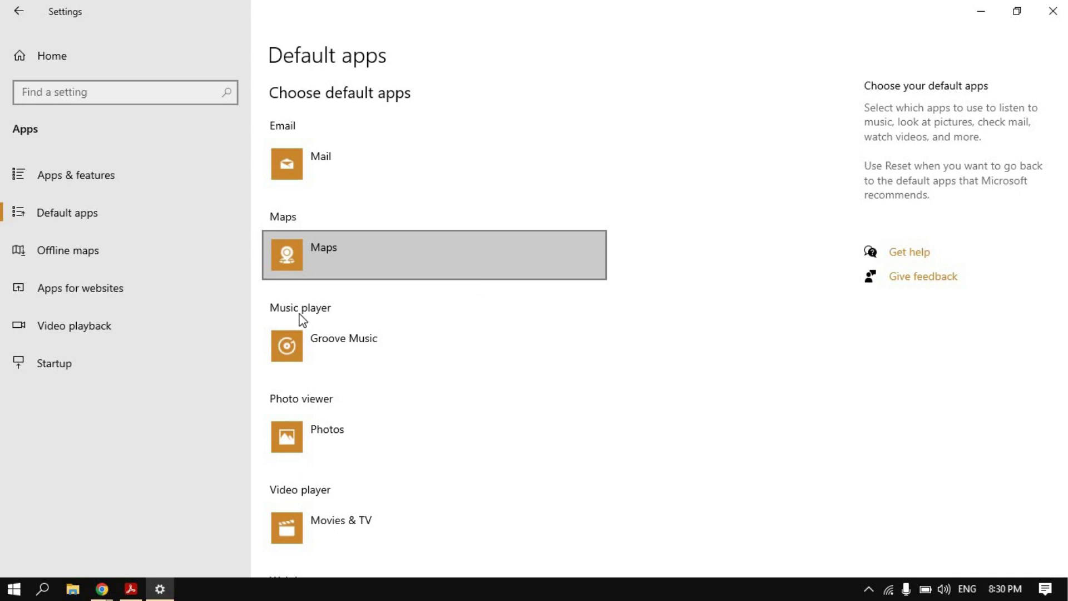
scroll(370, 311, "down", 5)
left_click(373, 308)
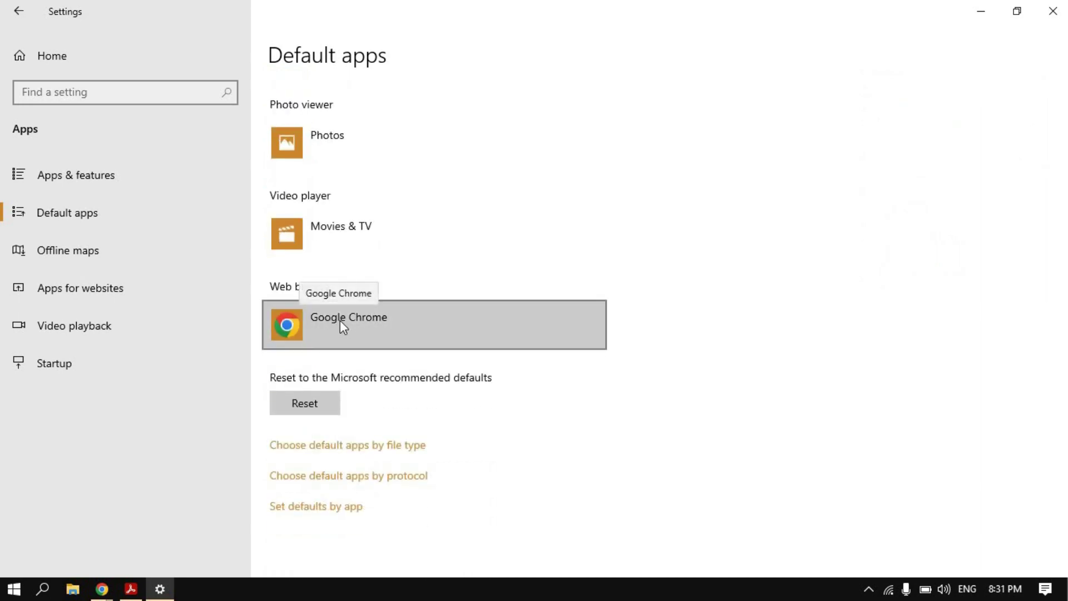
Step: Look over the Offline maps and Apps for websites pages and return to the settings overview
left_click(106, 256)
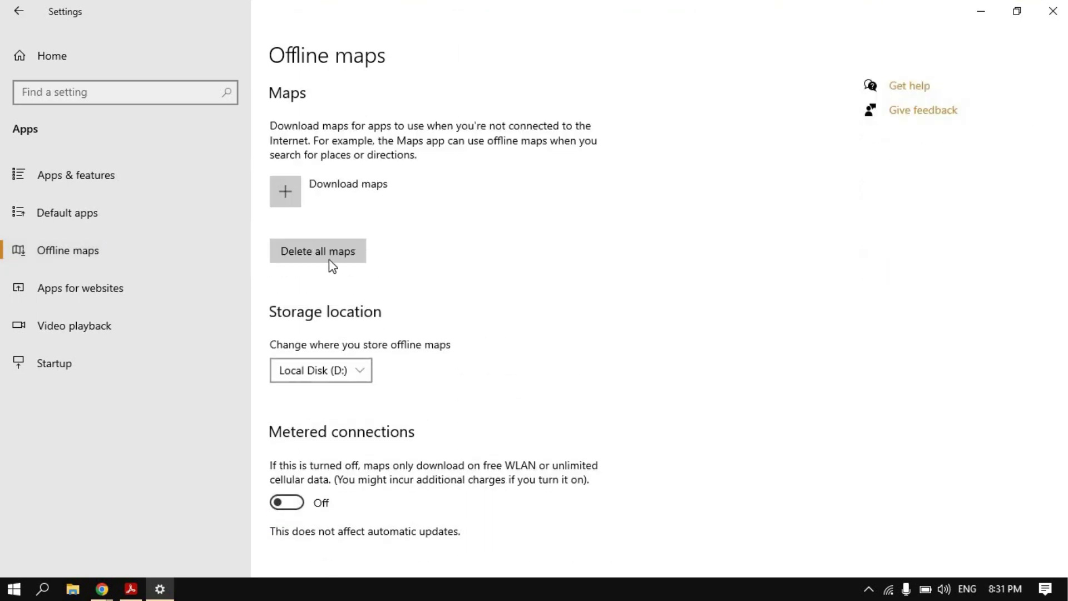
scroll(374, 348, "down", 5)
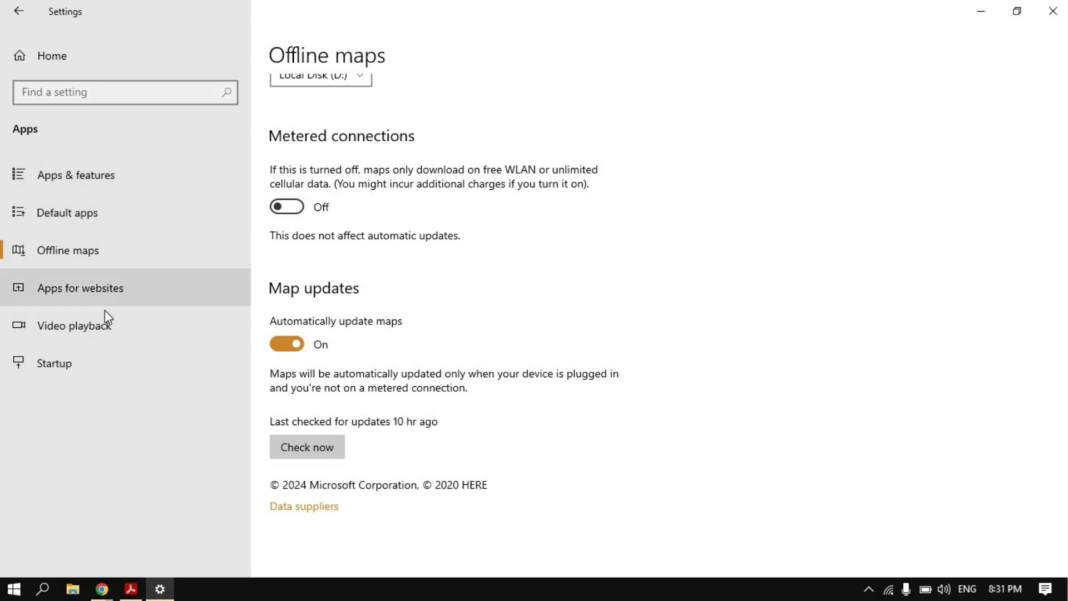
left_click(108, 293)
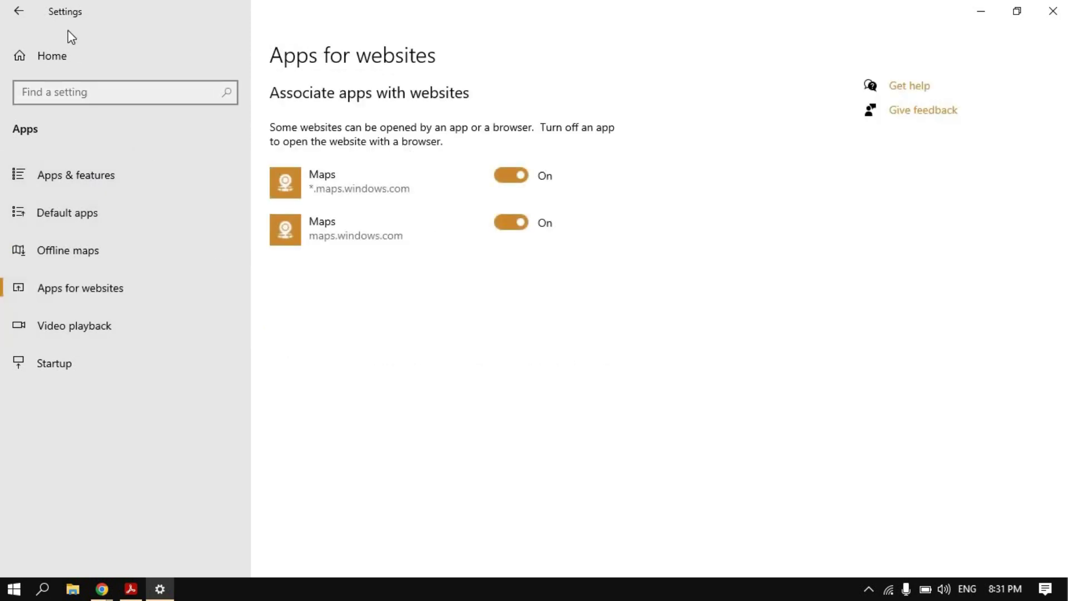
left_click(44, 56)
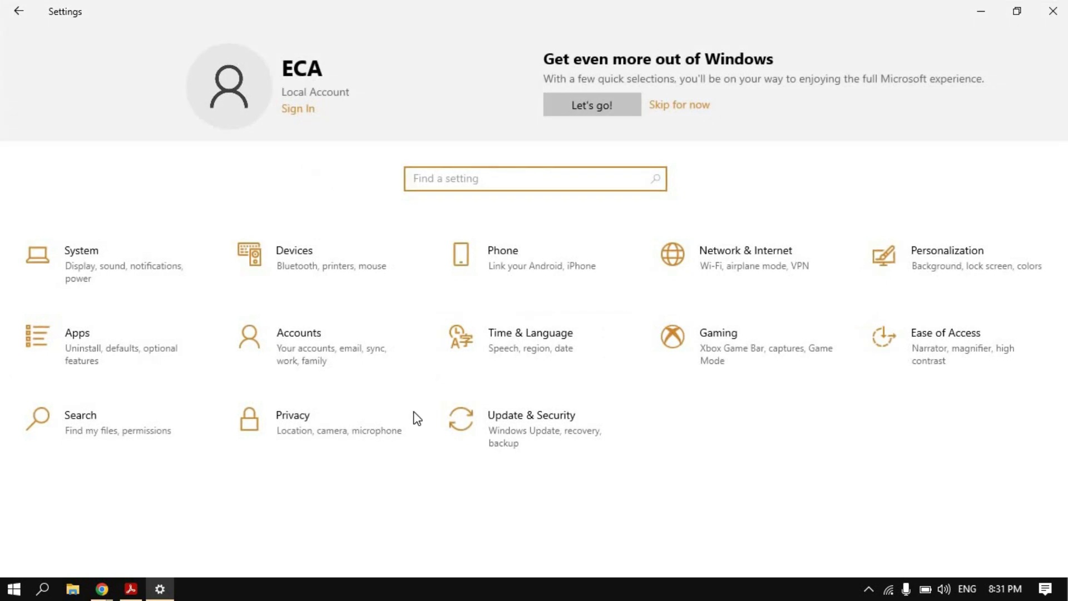
Step: Go through the Your info, Email & accounts and Sign-in options pages of Accounts and return to the settings overview
left_click(294, 333)
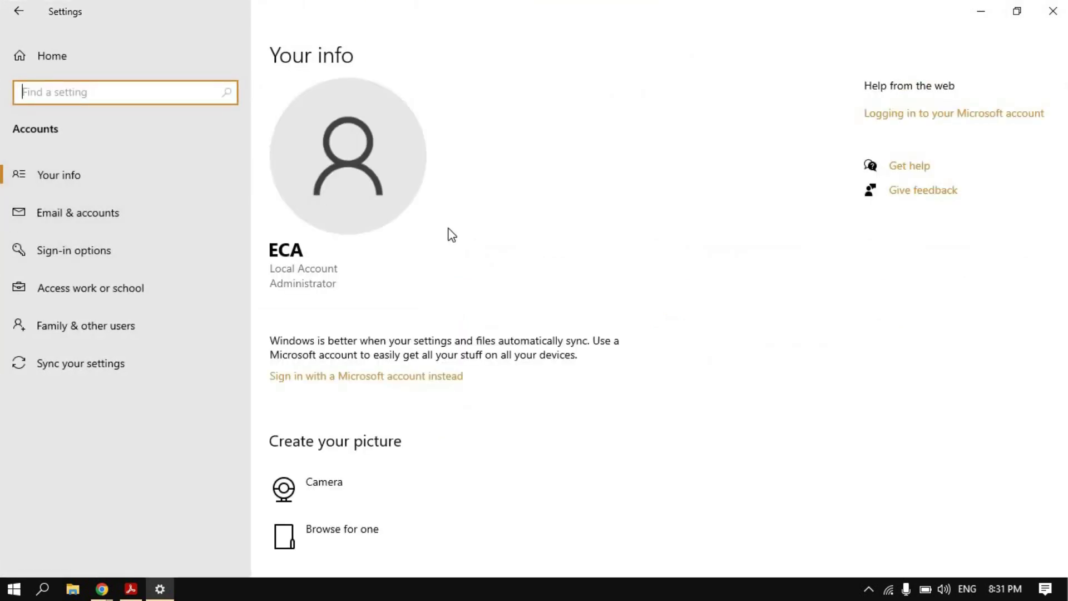
scroll(412, 307, "down", 1)
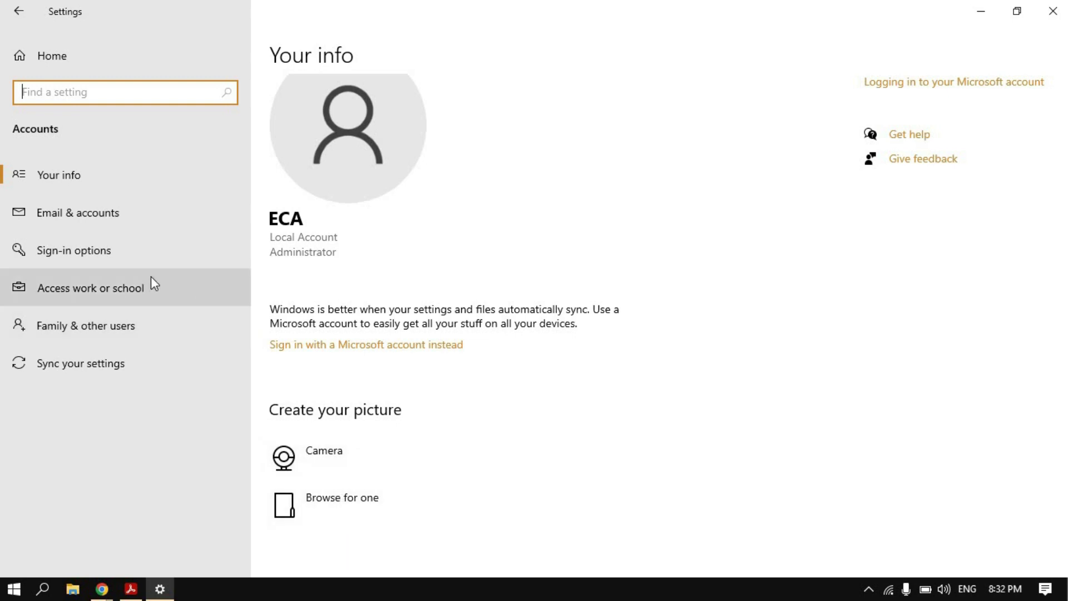
left_click(118, 217)
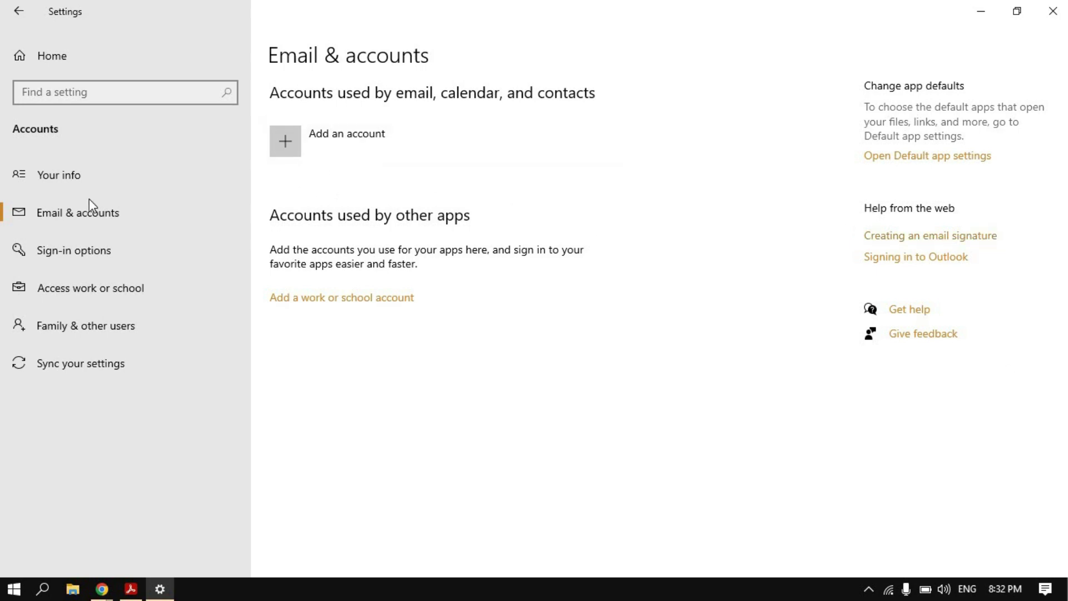
left_click(82, 260)
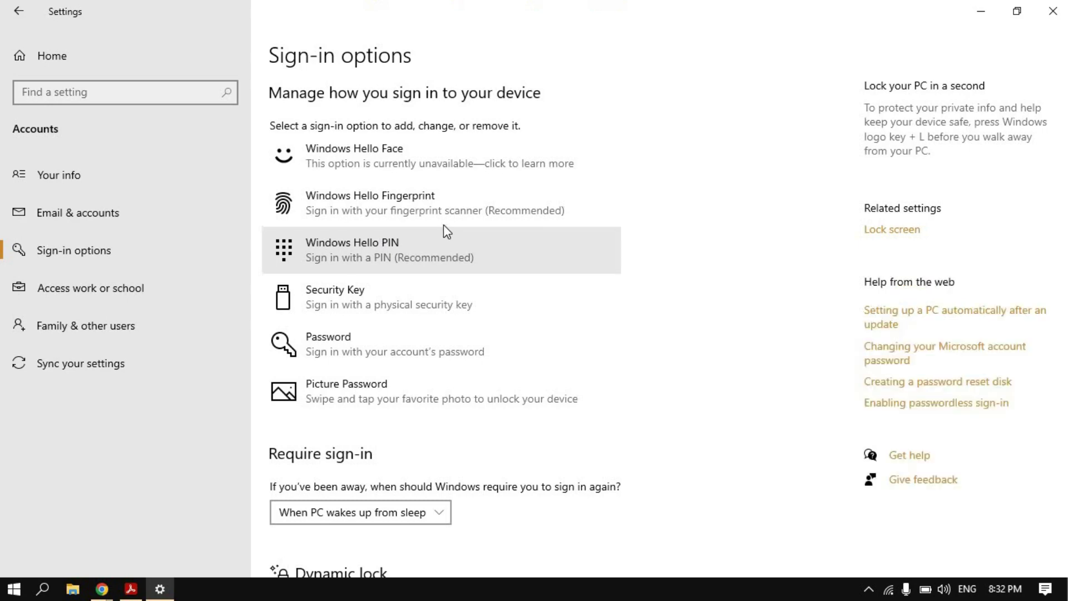
scroll(440, 222, "down", 8)
scroll(71, 301, "up", 5)
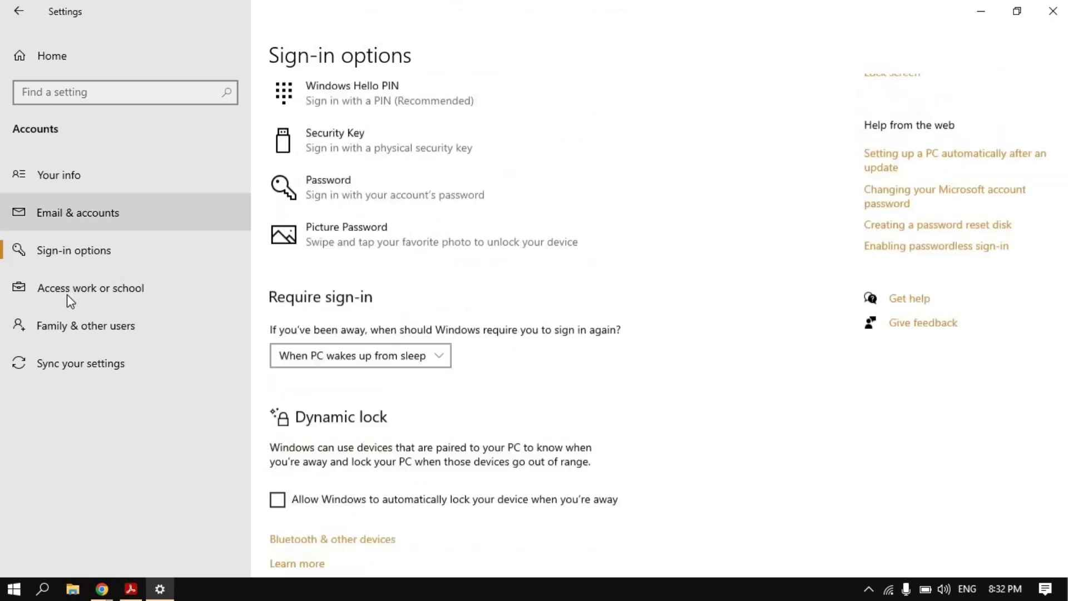
scroll(69, 293, "up", 2)
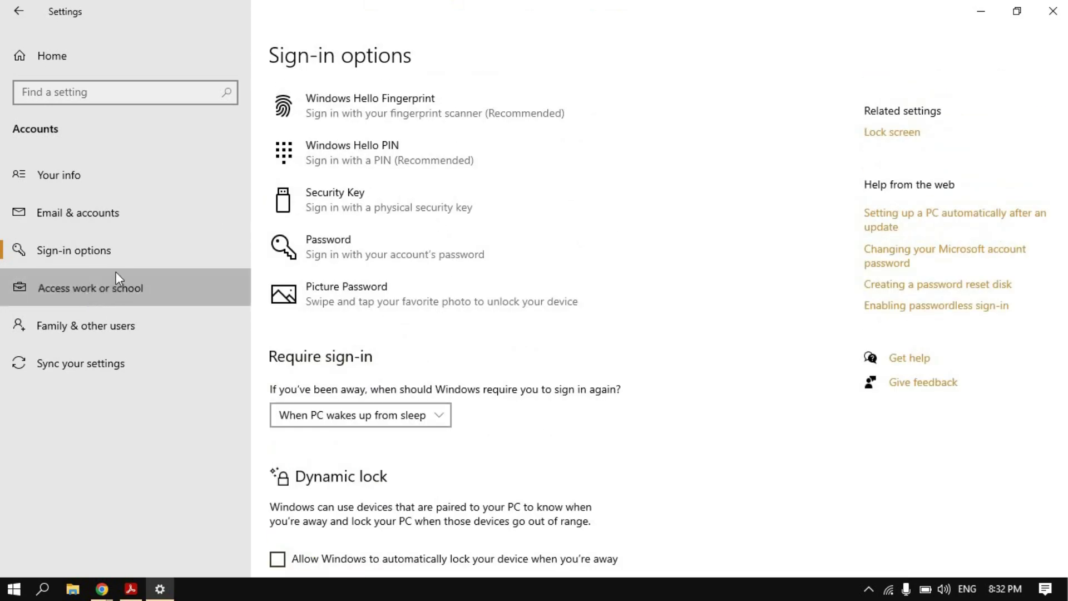
left_click(50, 57)
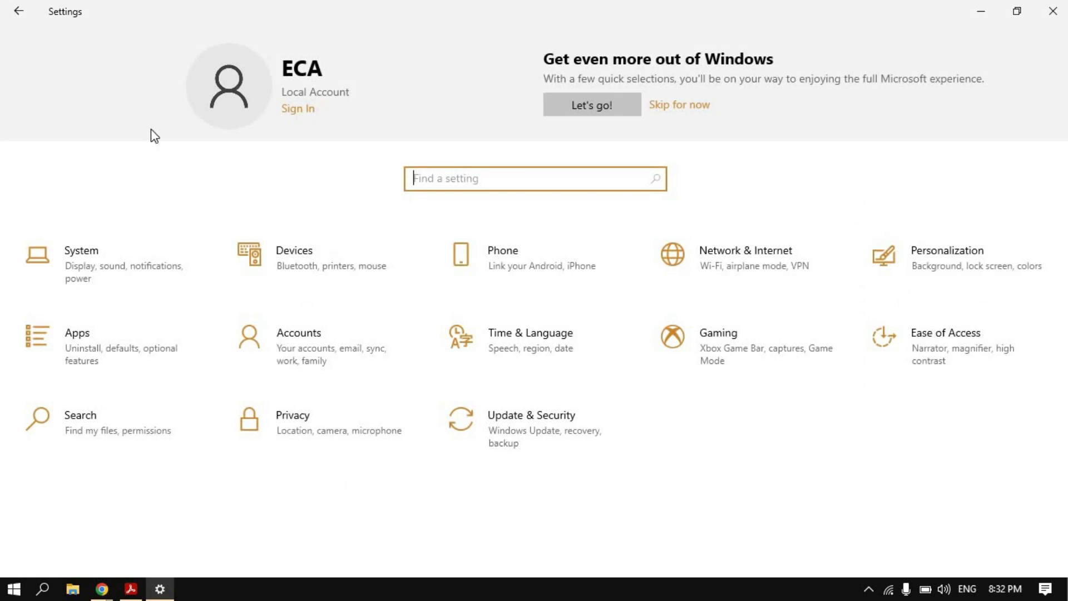
Step: Open the Time & Language date and time page and view the time zone choices, keeping (UTC+05:30) Chennai, Kolkata, Mumbai, New Delhi
left_click(526, 332)
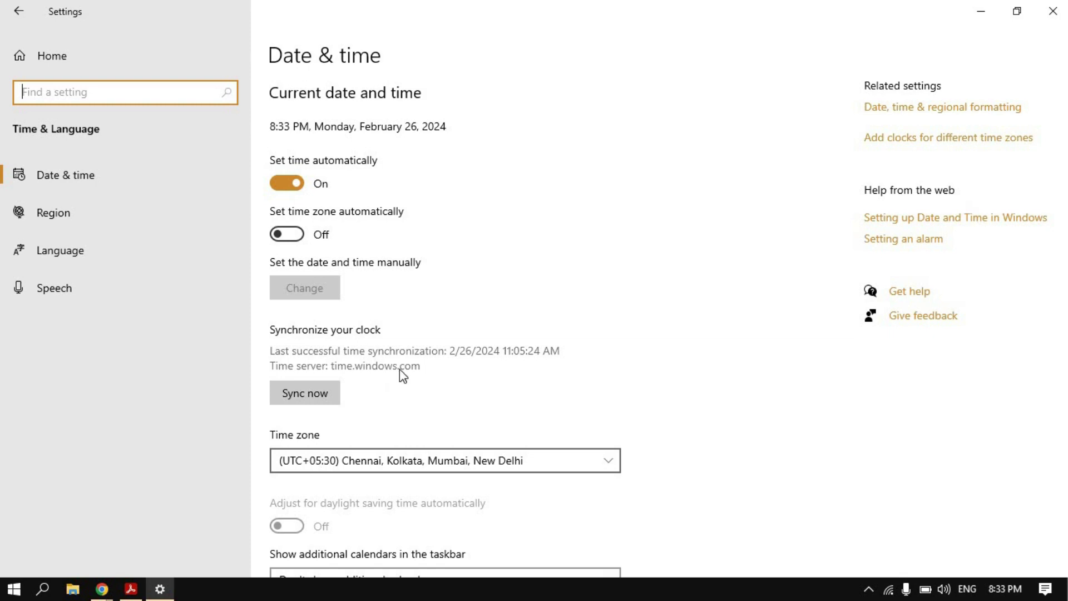
left_click(427, 459)
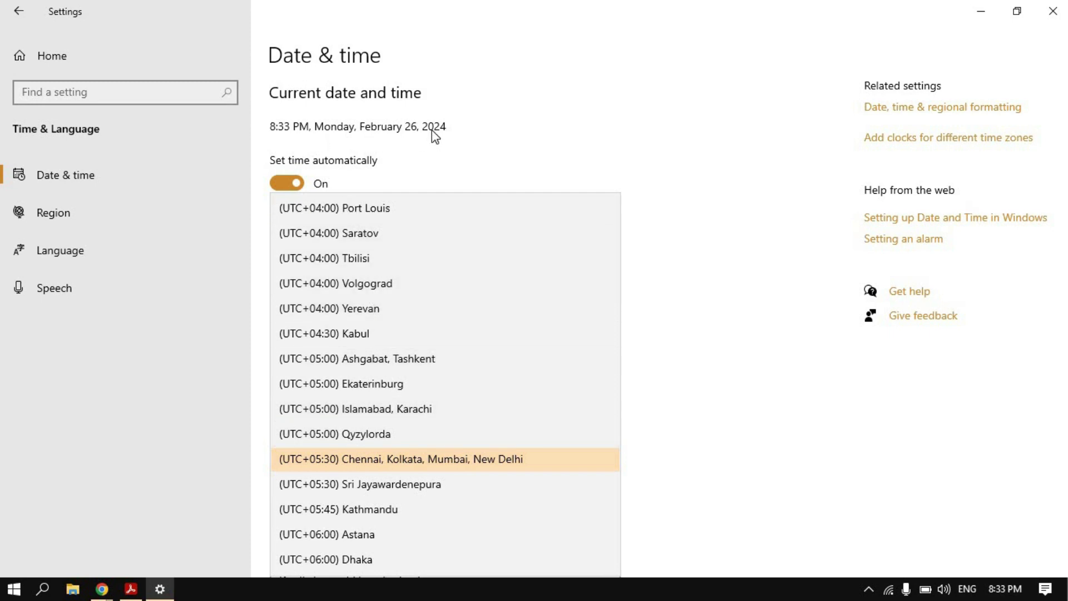
left_click(446, 459)
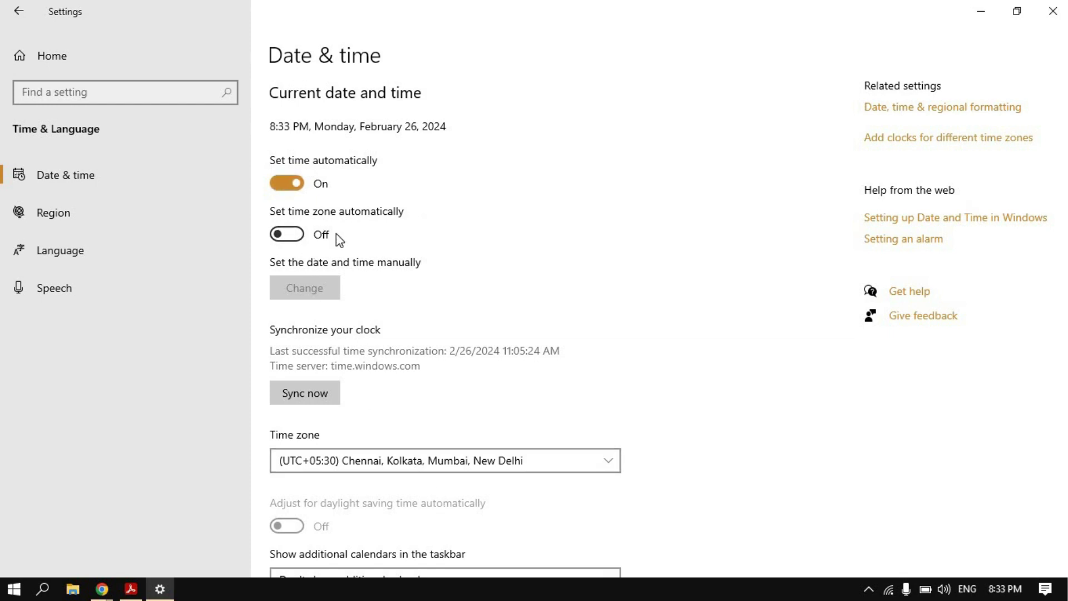
Step: Turn on automatic time zone, turn off automatic time, and view the manual date and time dialog without changing anything
left_click(295, 235)
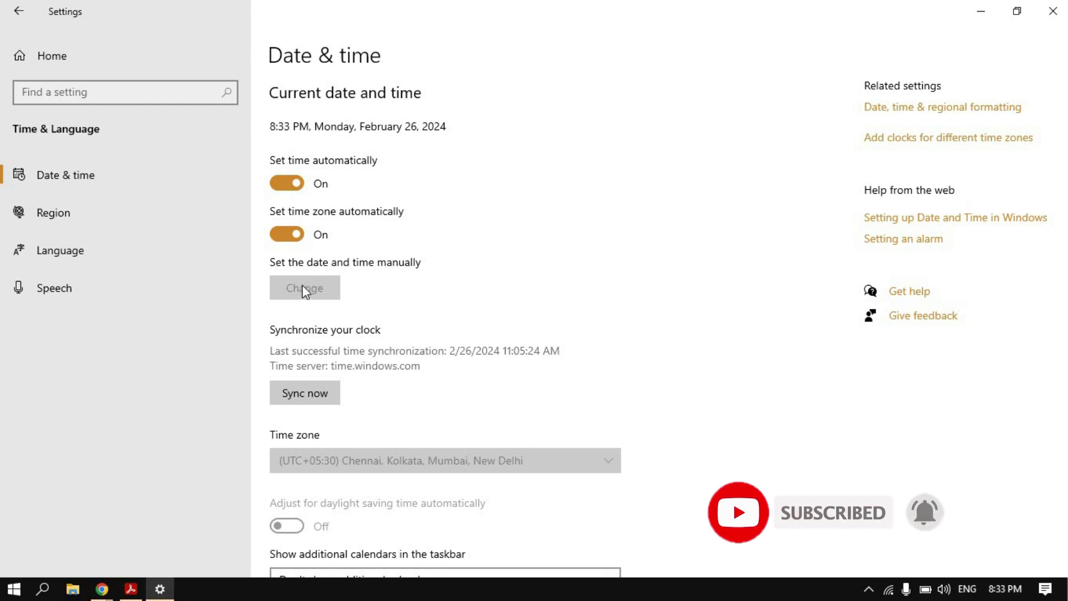
left_click(286, 184)
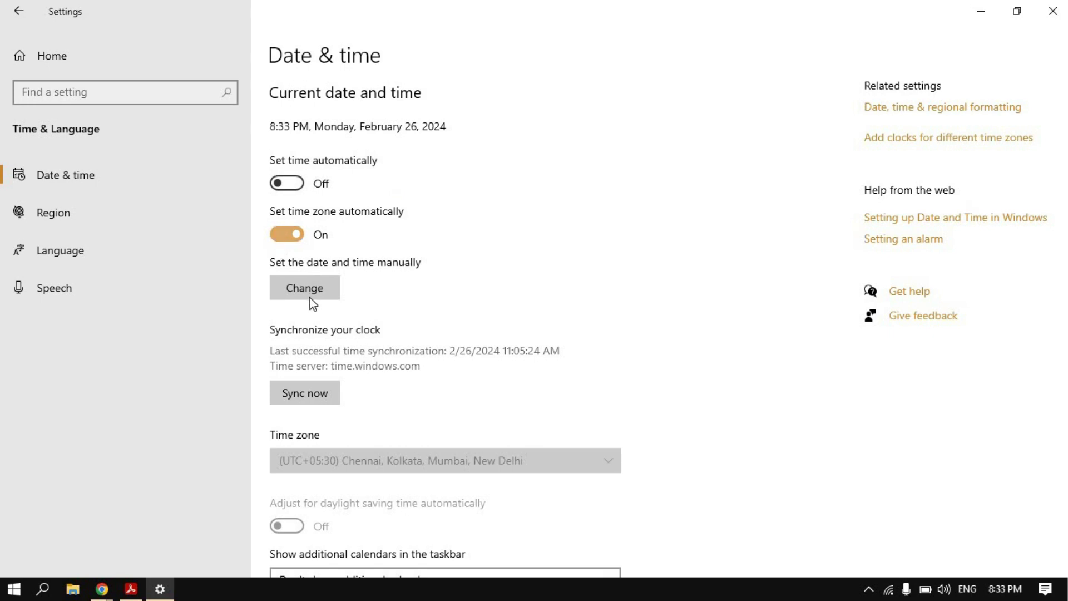
left_click(310, 295)
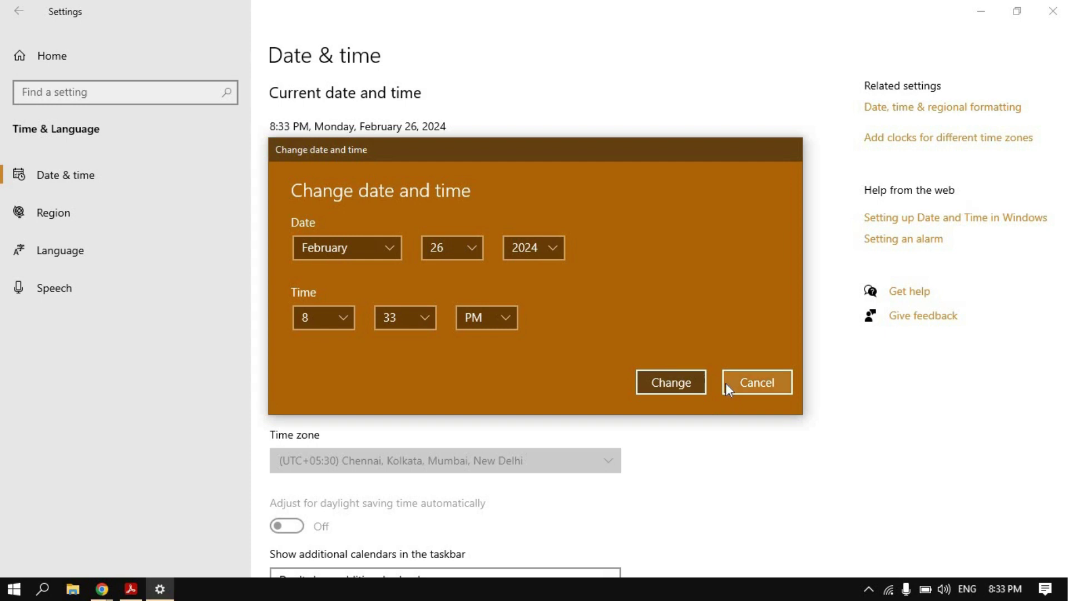
left_click(746, 383)
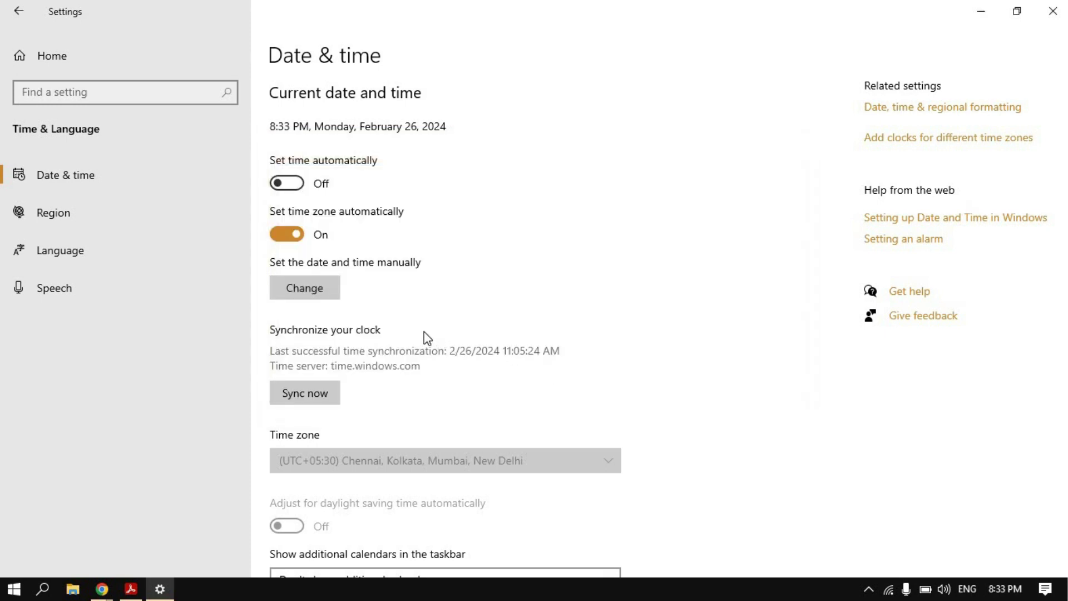
Step: Try to synchronize the clock and view the additional calendar choices for the taskbar without selecting one
scroll(317, 295, "down", 2)
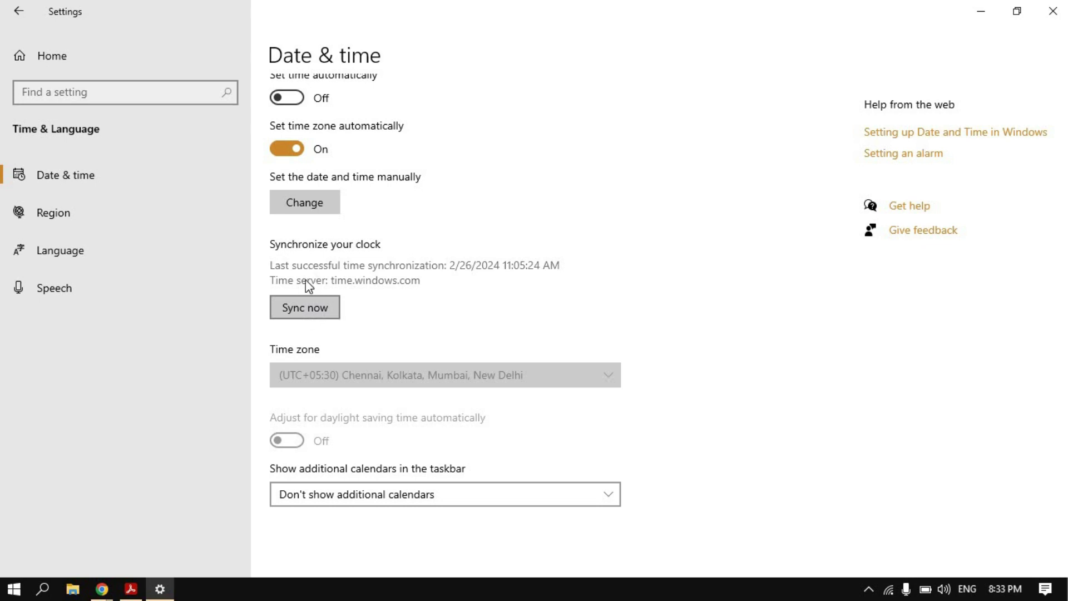
left_click(299, 312)
left_click(457, 493)
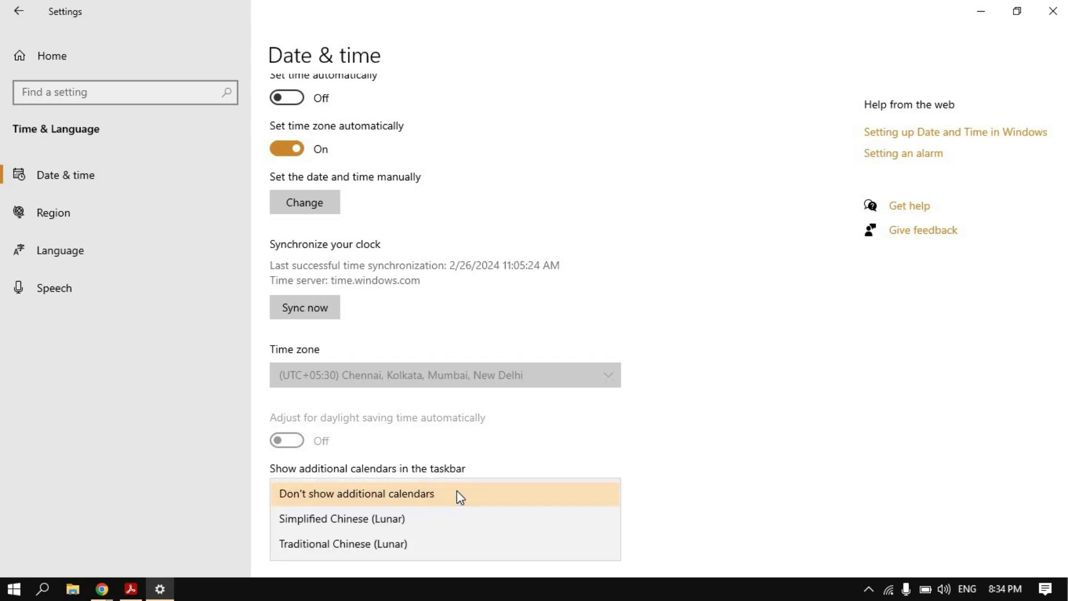
left_click(638, 458)
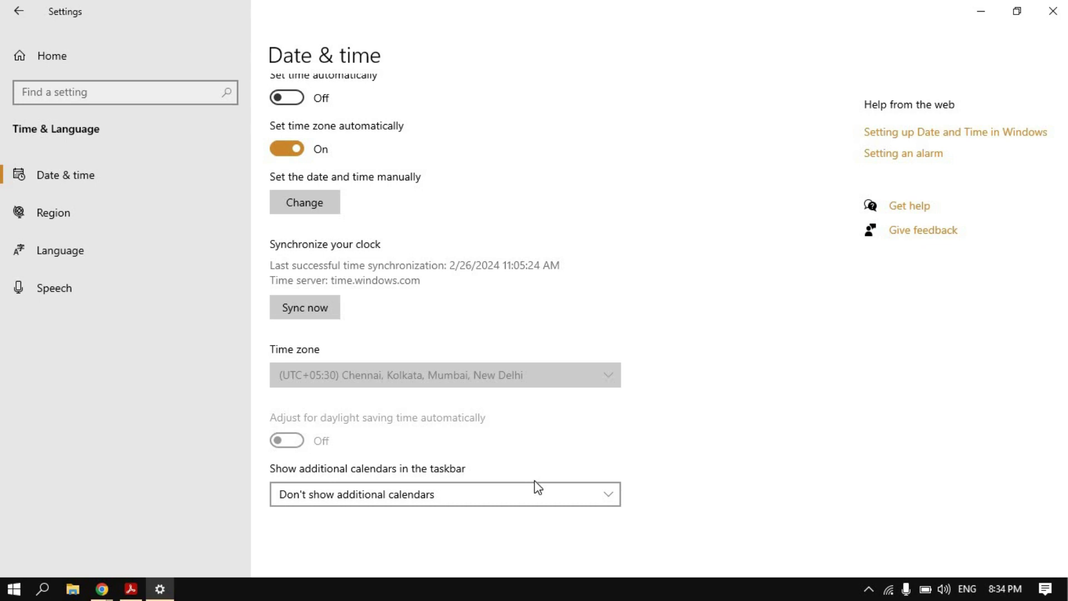
Step: Preview the Simplified Chinese (Lunar) calendar in the taskbar's calendar and revert to showing no additional calendars
left_click(584, 502)
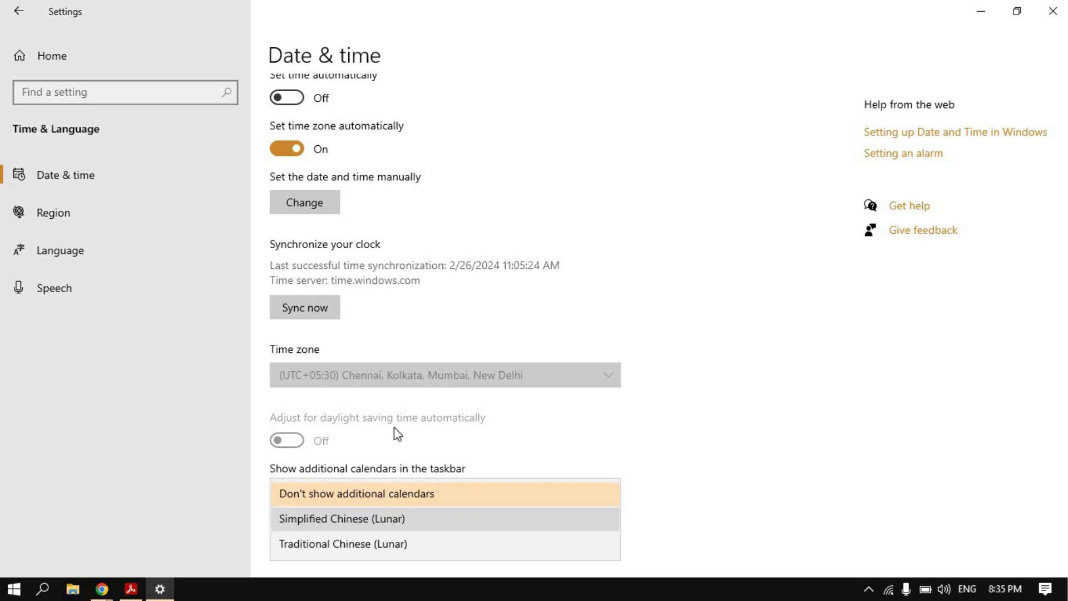
left_click(392, 518)
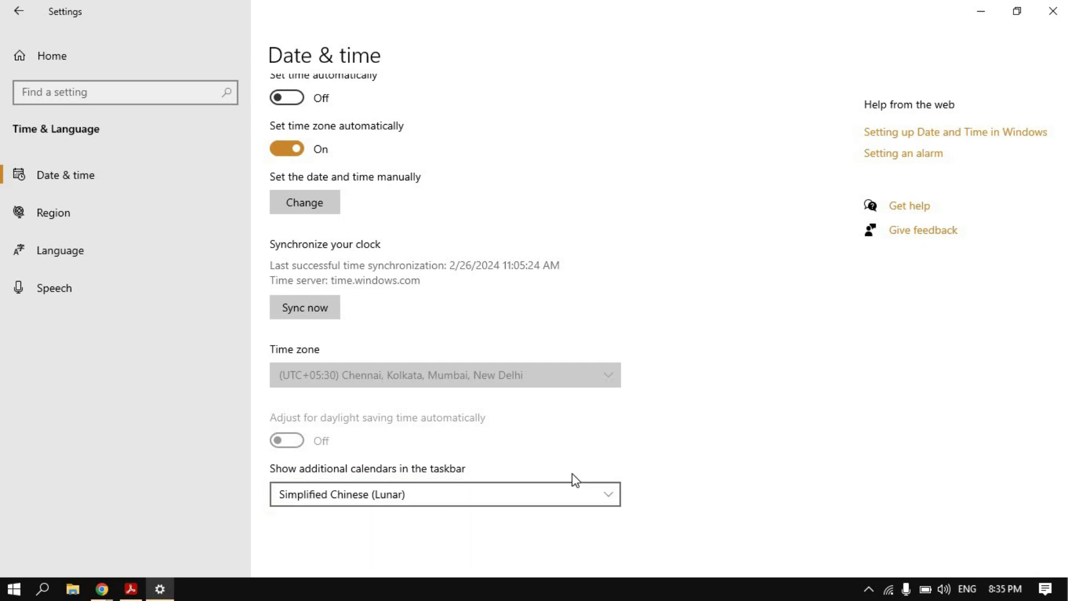
left_click(1017, 594)
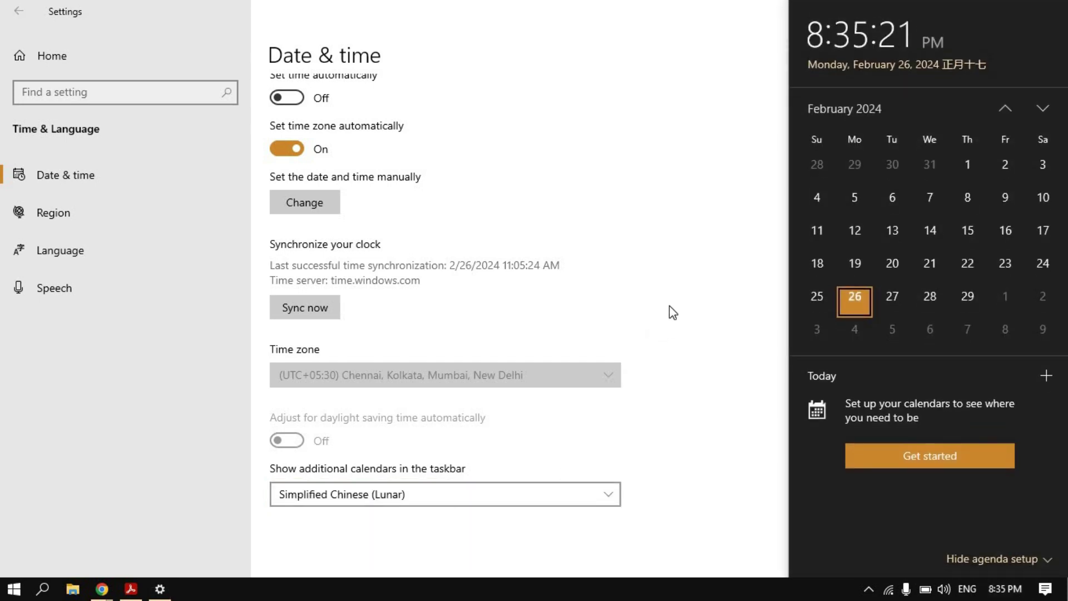
left_click(540, 283)
left_click(428, 493)
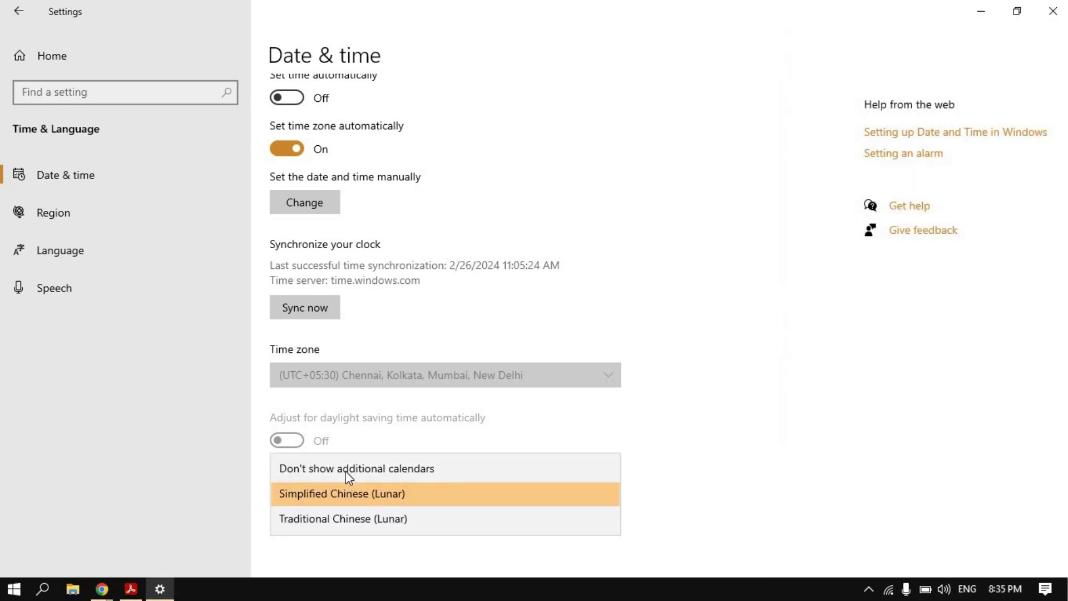
left_click(346, 471)
Step: Set the country or region to India on the Region page
scroll(430, 349, "up", 3)
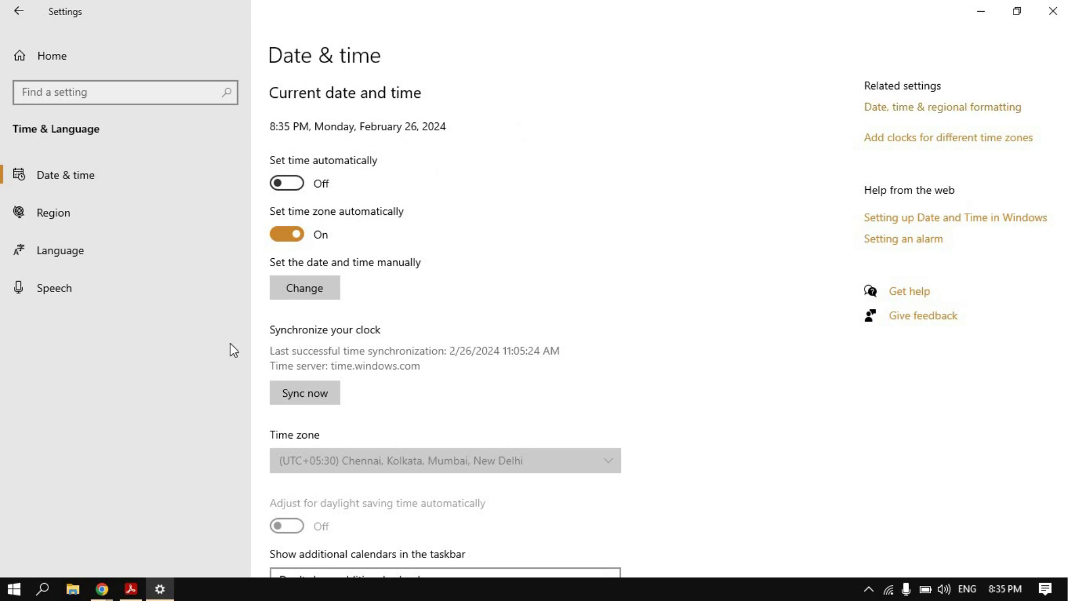
left_click(63, 217)
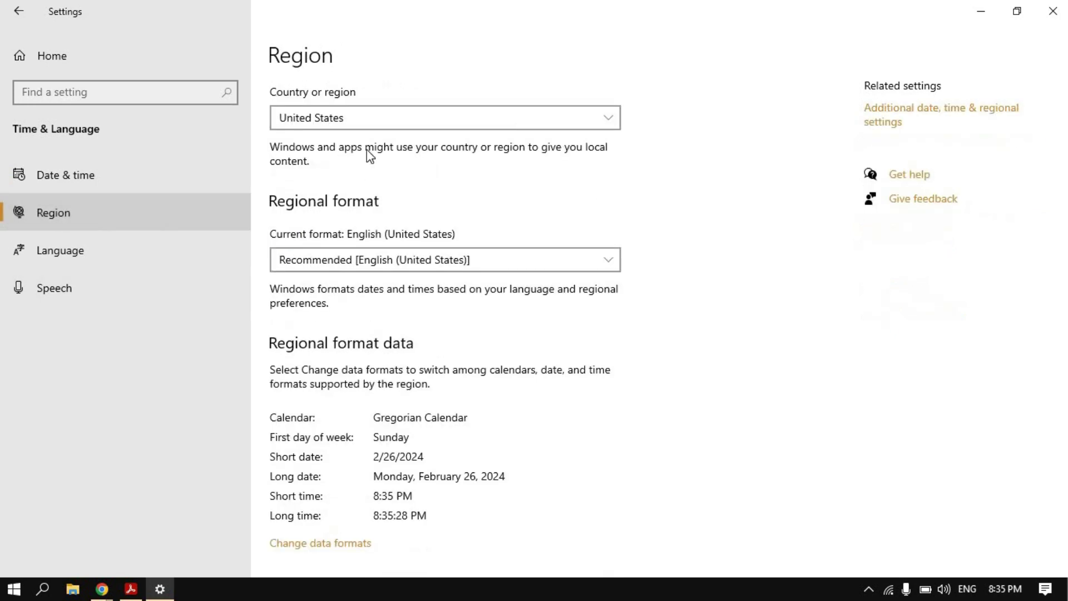
left_click(389, 119)
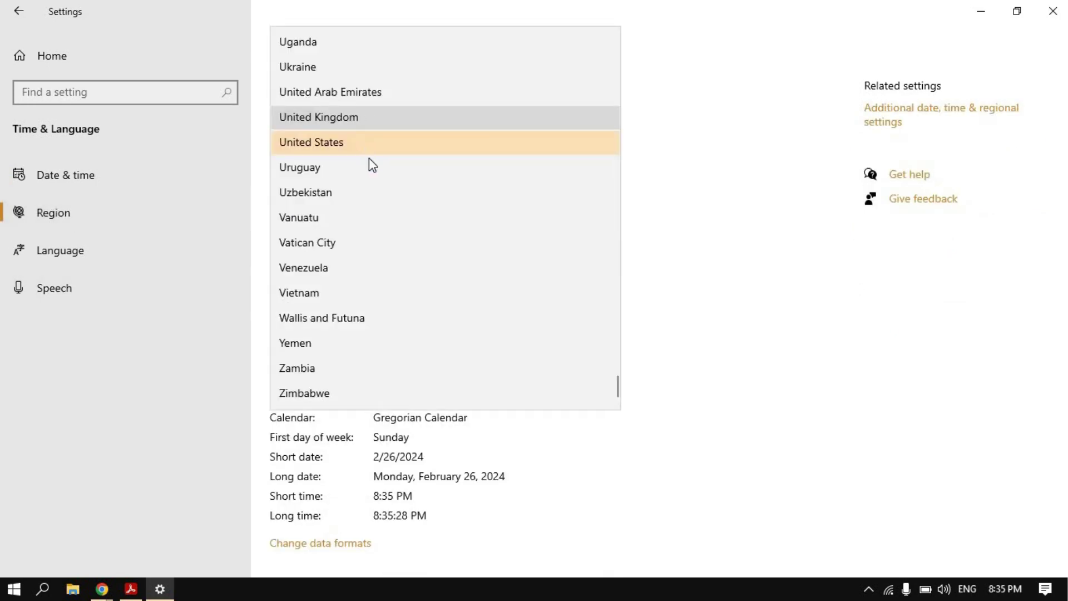
scroll(352, 237, "up", 15)
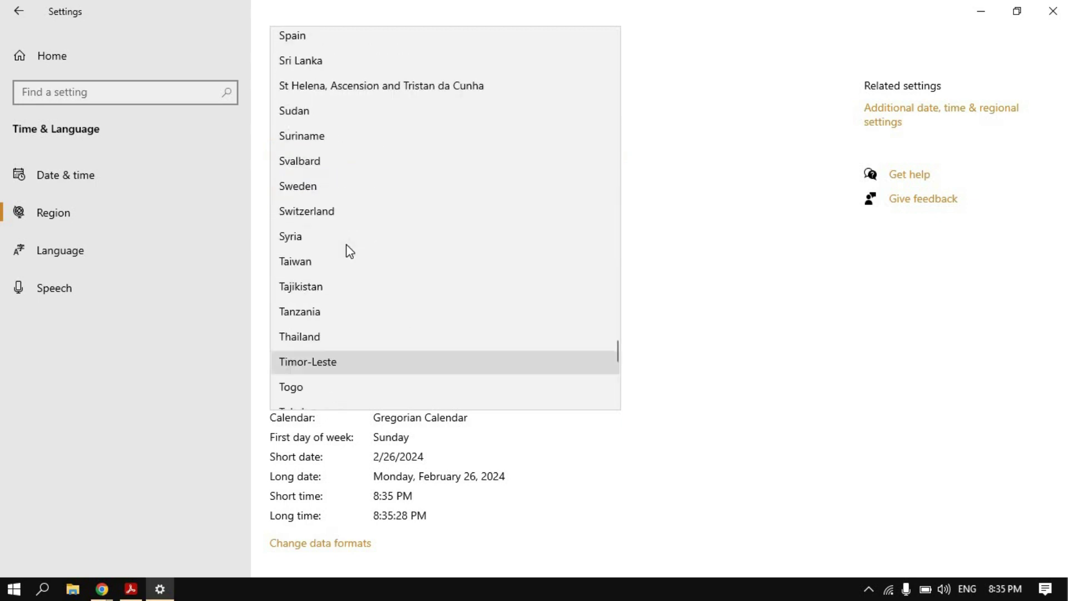
scroll(341, 261, "up", 20)
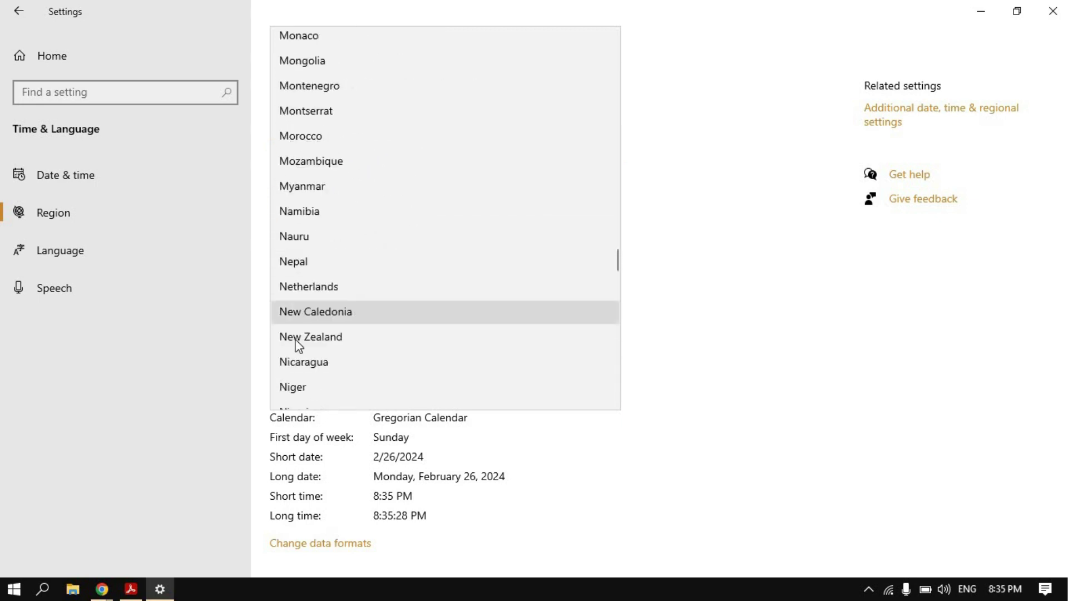
scroll(301, 333, "up", 8)
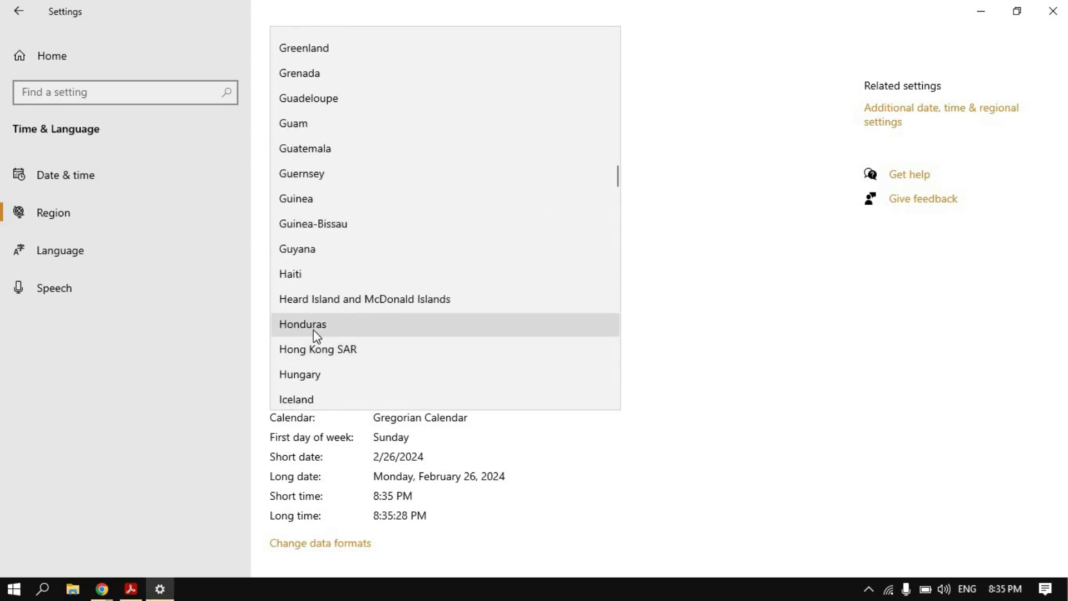
scroll(312, 340, "down", 2)
left_click(303, 308)
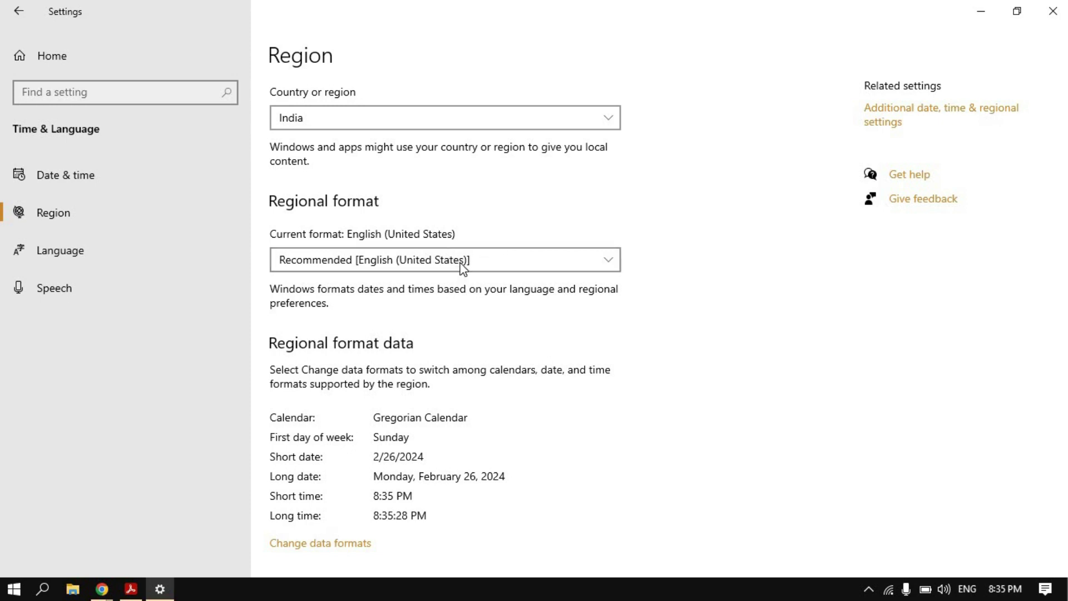
Step: Open the Language page and view the Windows display language choices, keeping English (United States)
left_click(65, 250)
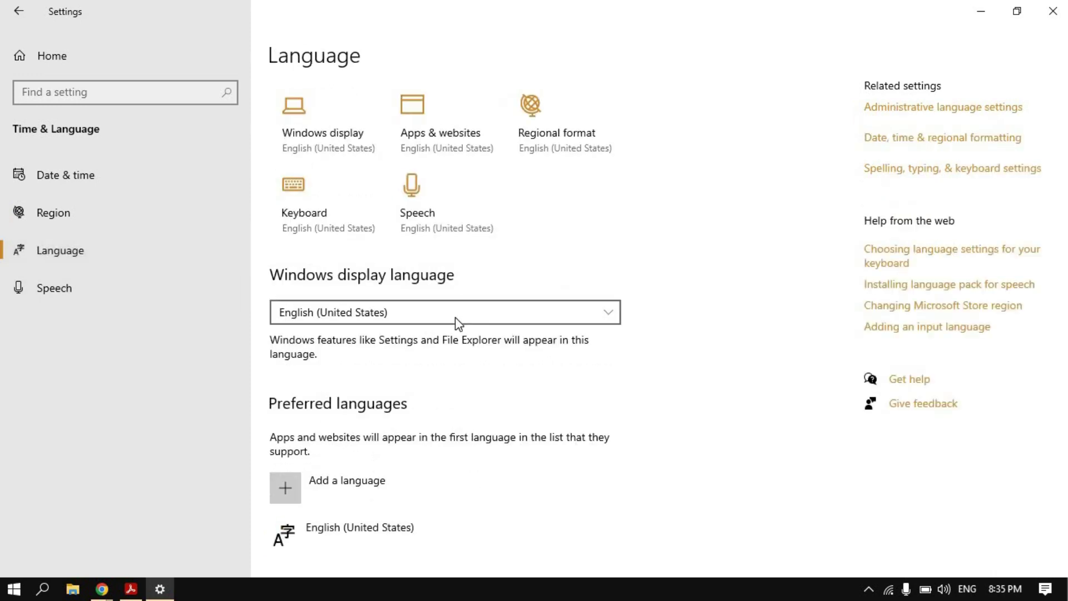
left_click(443, 320)
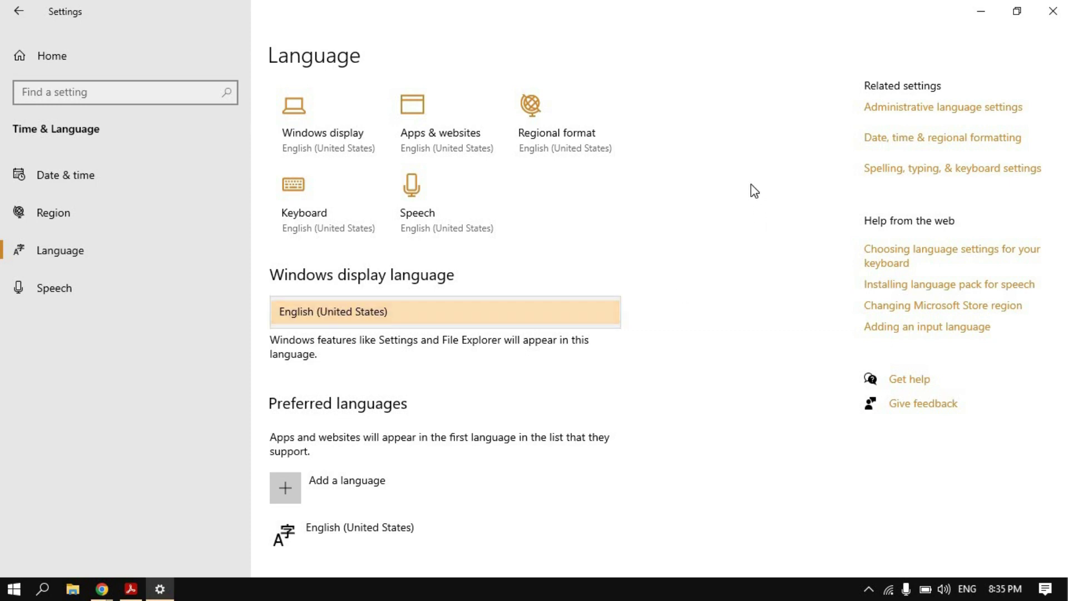
left_click(667, 267)
scroll(541, 270, "down", 1)
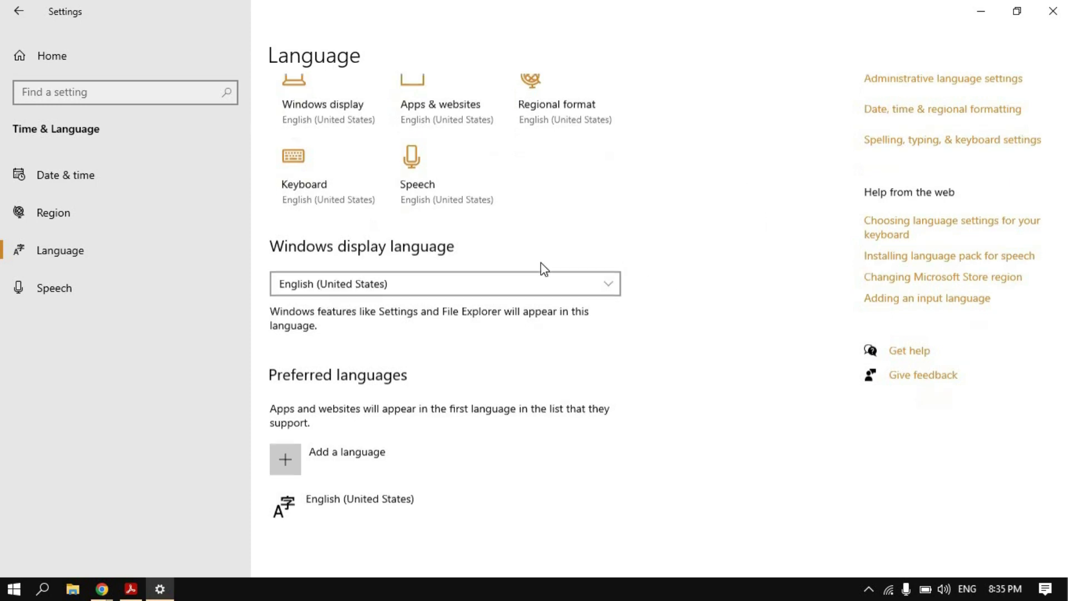
Step: Look through the Speech page and view the available speech languages, keeping English (United States)
left_click(68, 288)
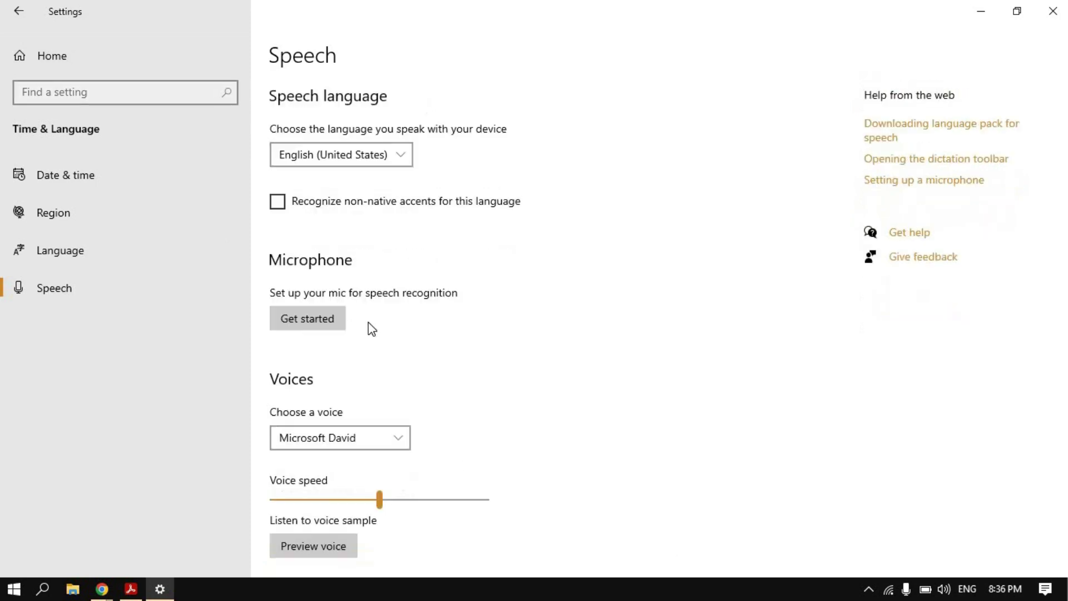
scroll(389, 325, "down", 4)
scroll(384, 322, "down", 1)
scroll(399, 319, "up", 5)
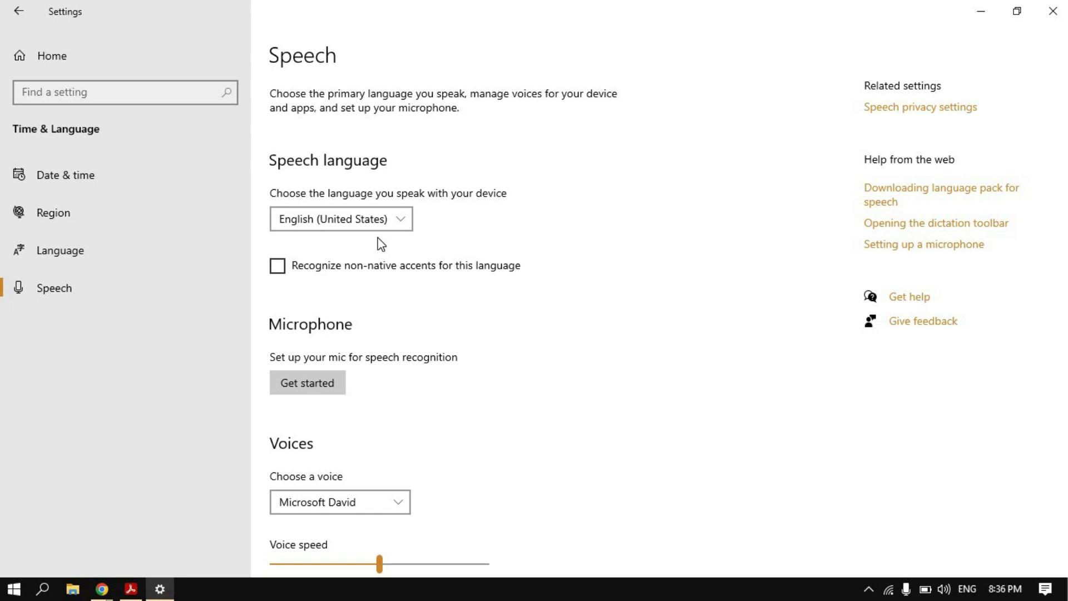
left_click(357, 219)
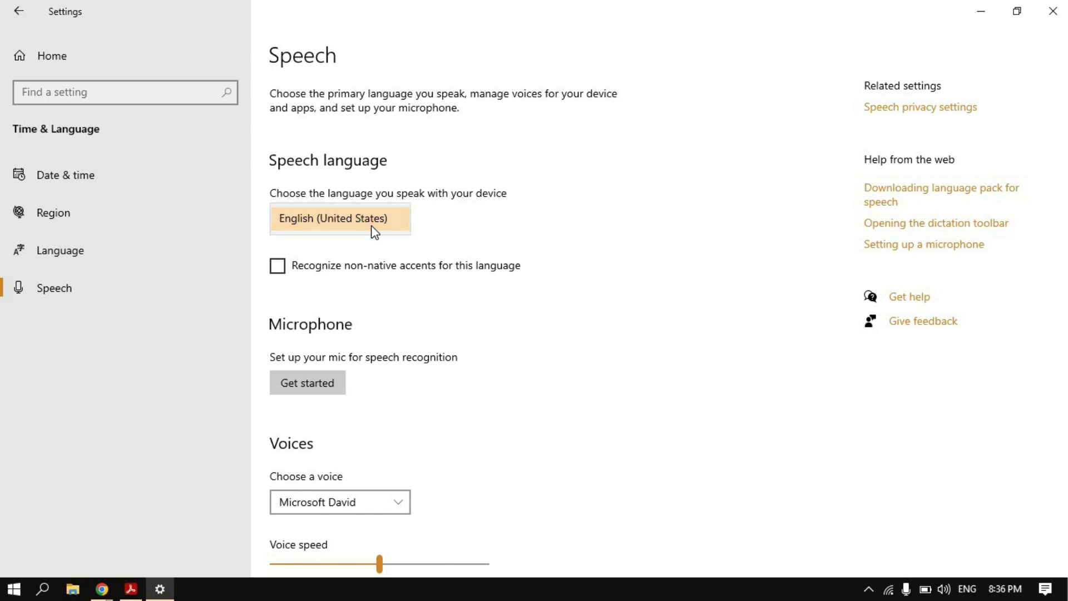
left_click(402, 219)
left_click(404, 219)
left_click(399, 222)
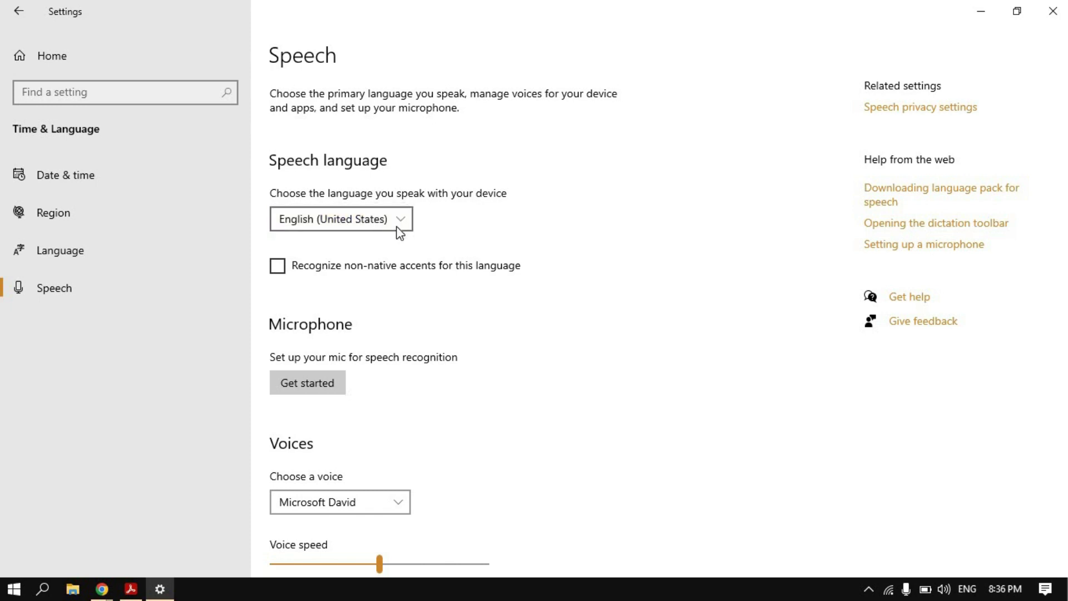
left_click(398, 224)
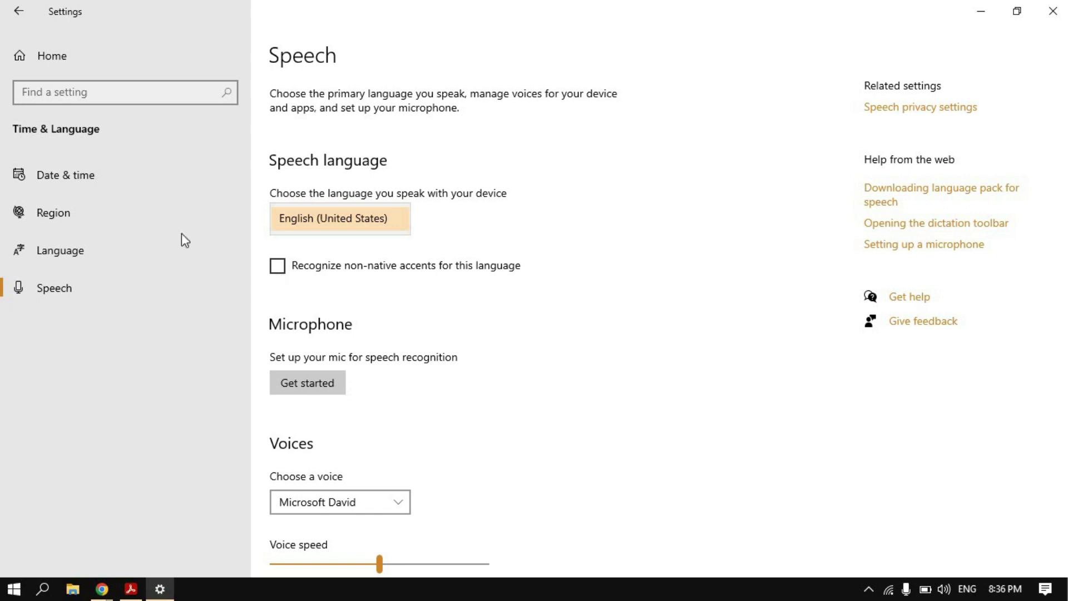
Step: Go to Apps & features and expand the Calculator entry to view its move and uninstall options
left_click(53, 66)
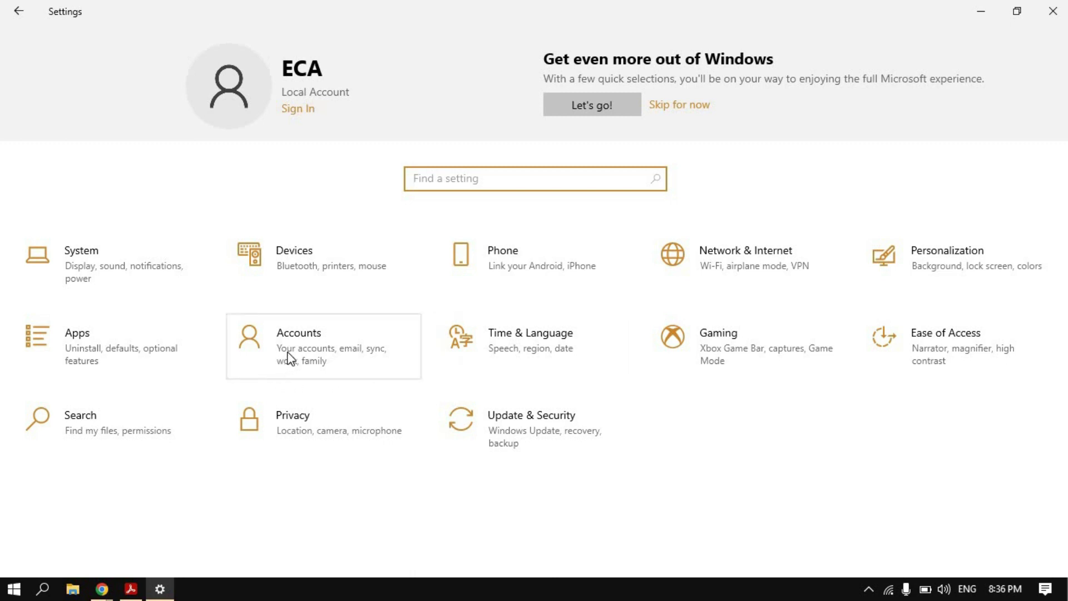
left_click(80, 338)
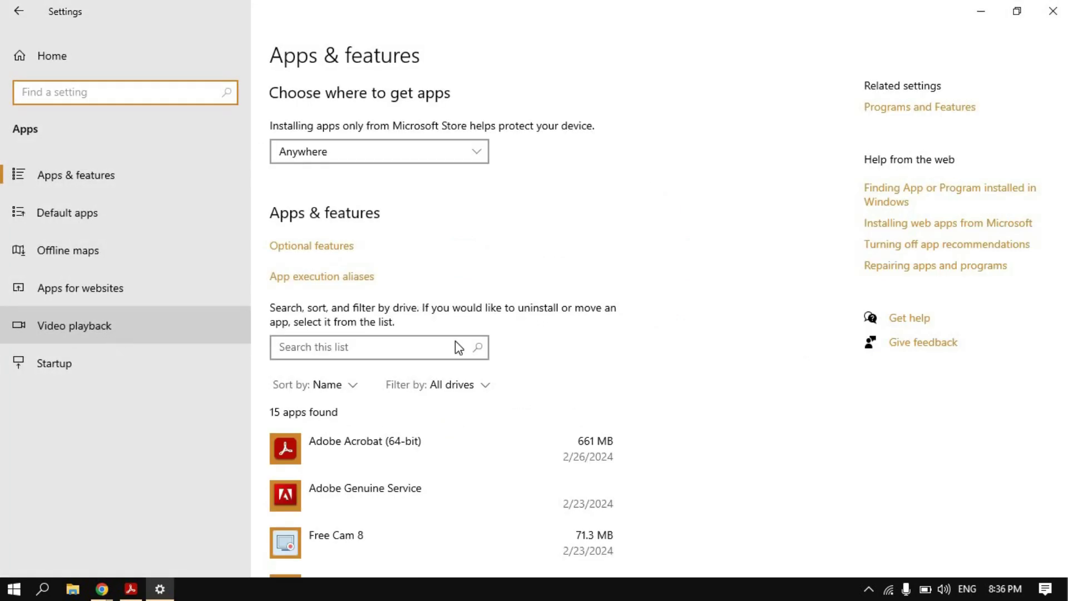
scroll(364, 389, "down", 5)
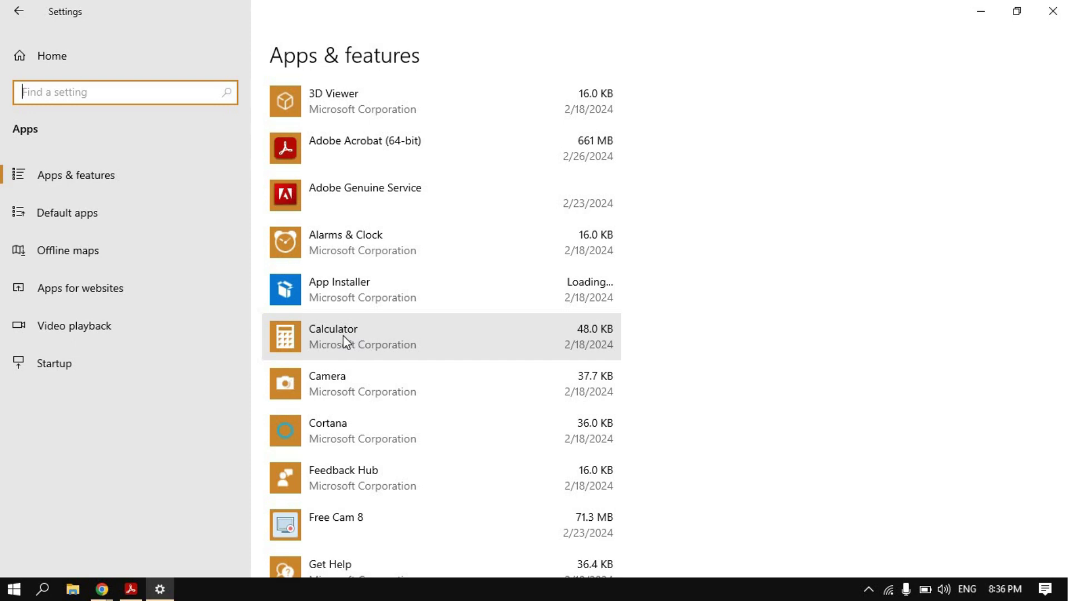
left_click(345, 340)
scroll(639, 267, "up", 5)
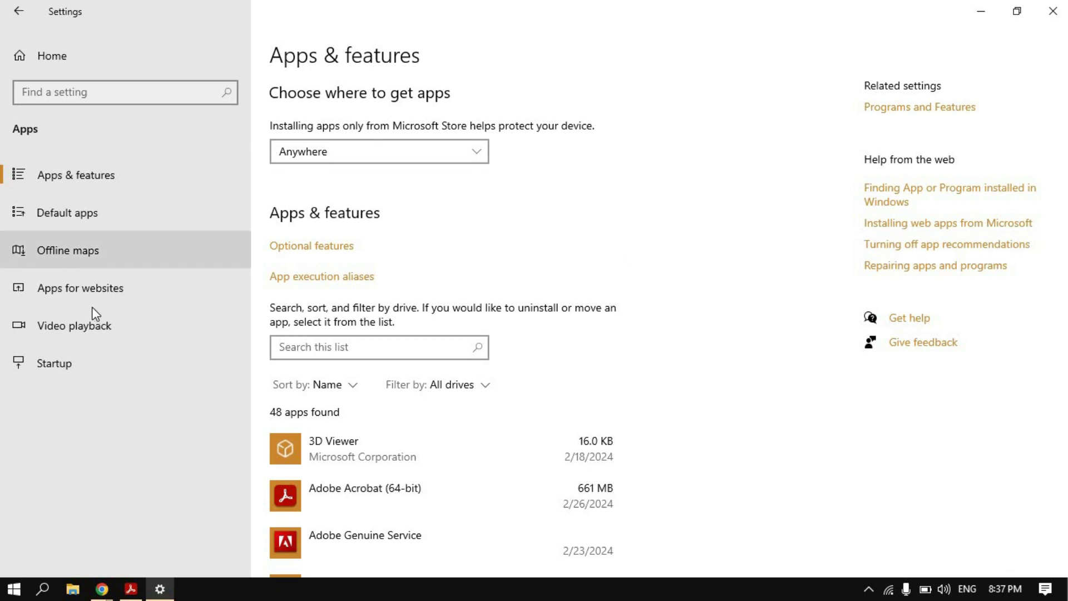
Step: Expand the Google Chrome entry in the installed apps list and examine its uninstall option without using it
scroll(411, 383, "down", 4)
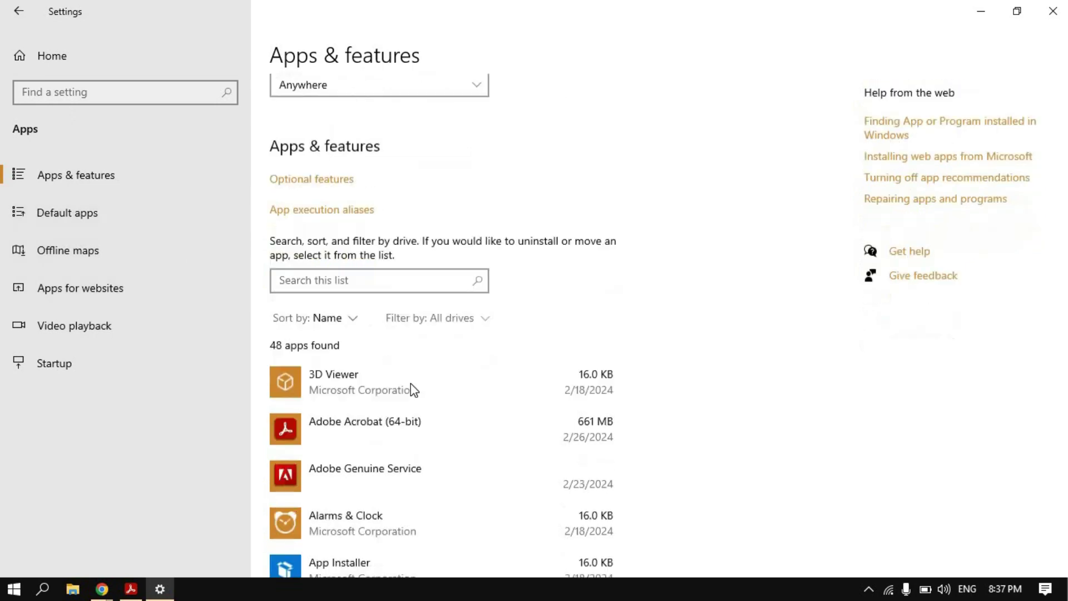
scroll(411, 370, "down", 15)
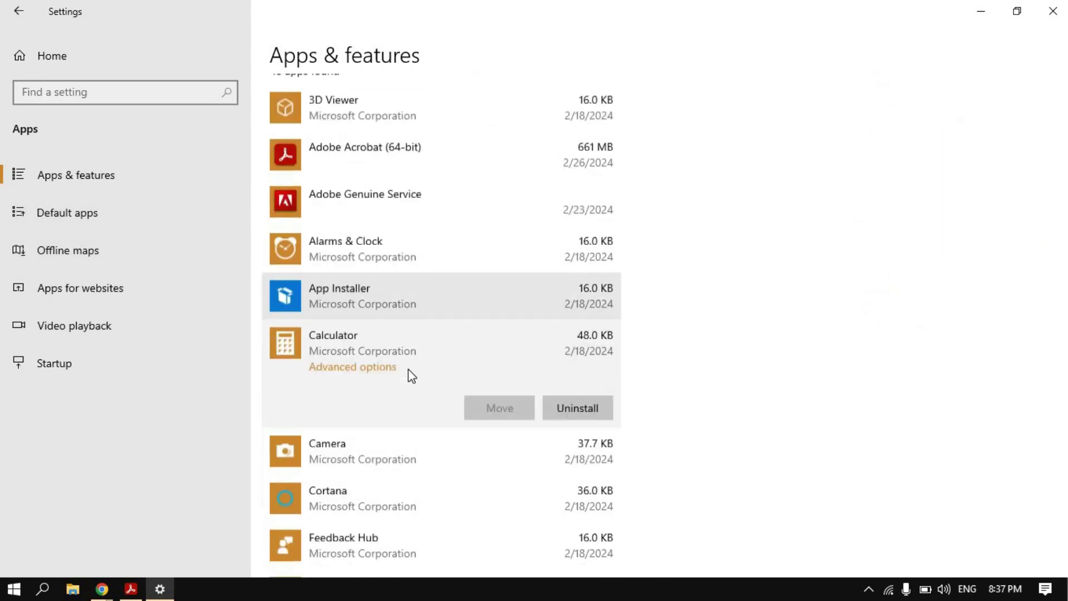
scroll(411, 363, "up", 7)
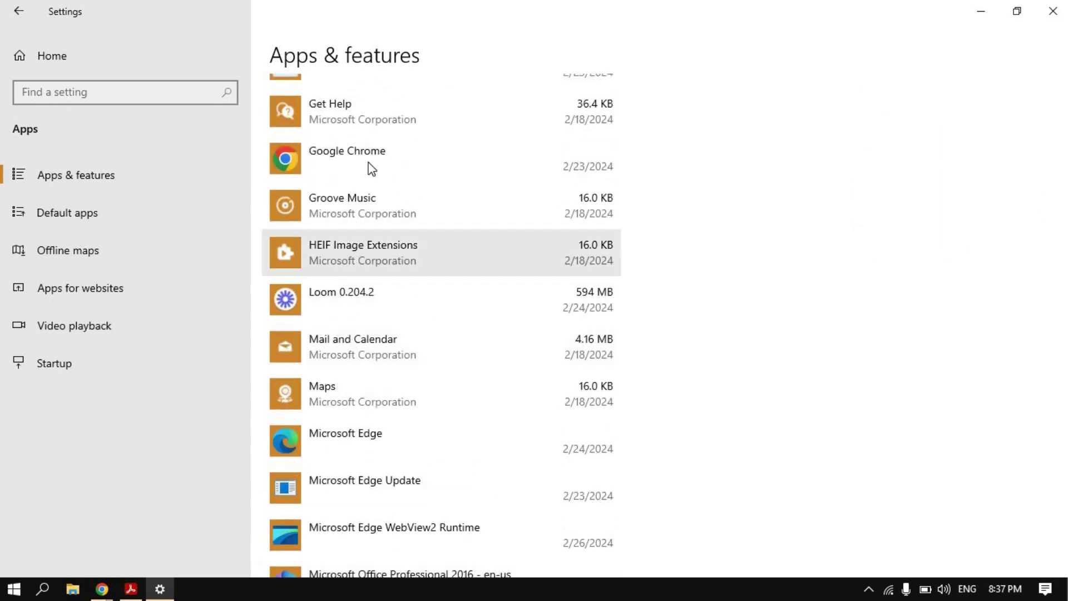
left_click(371, 166)
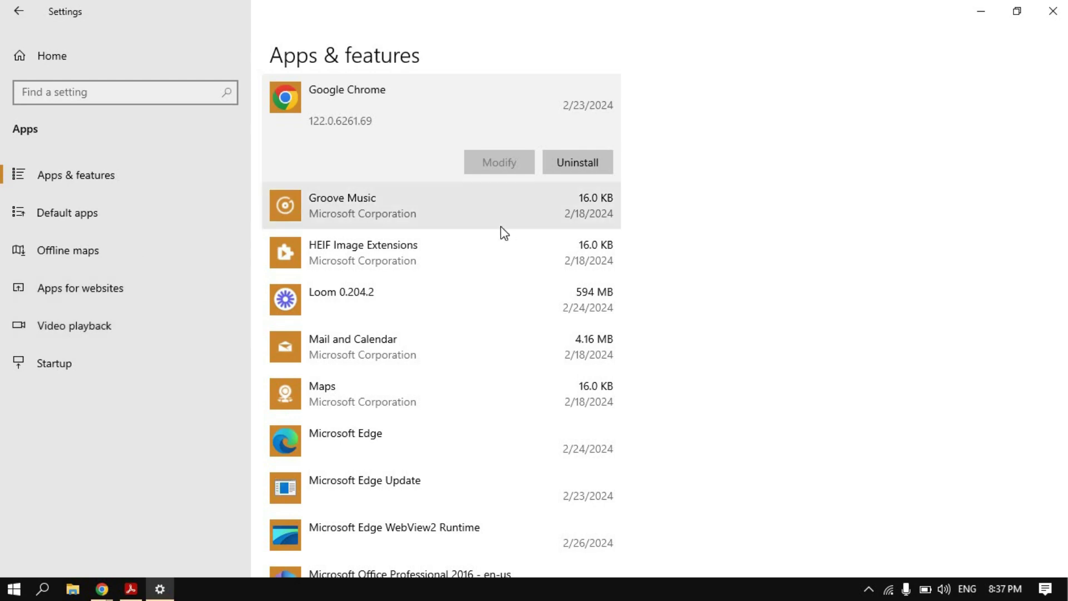
scroll(501, 229, "up", 10)
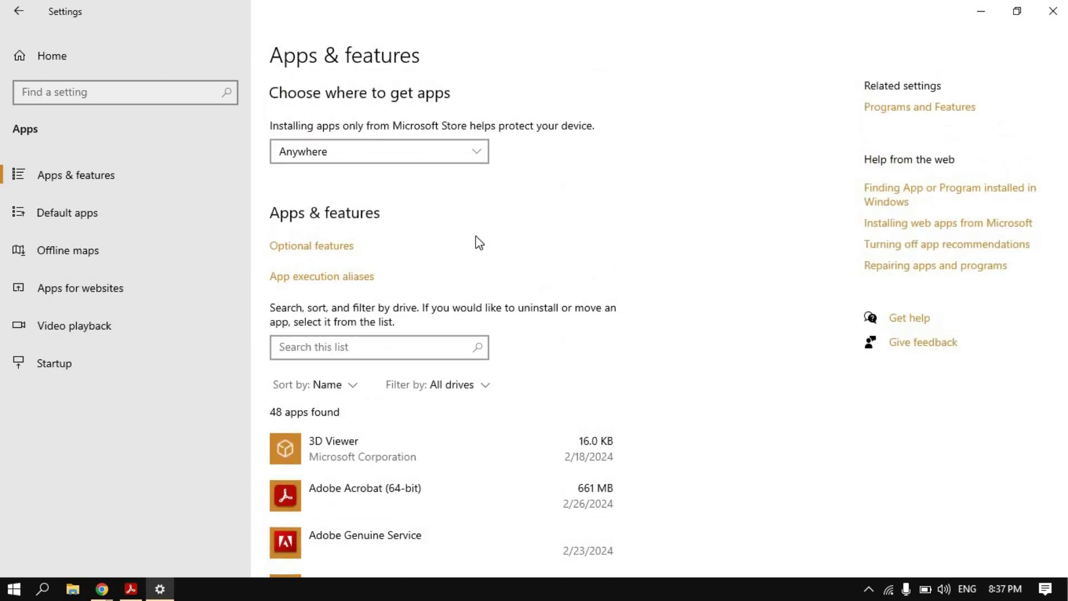
scroll(451, 245, "down", 5)
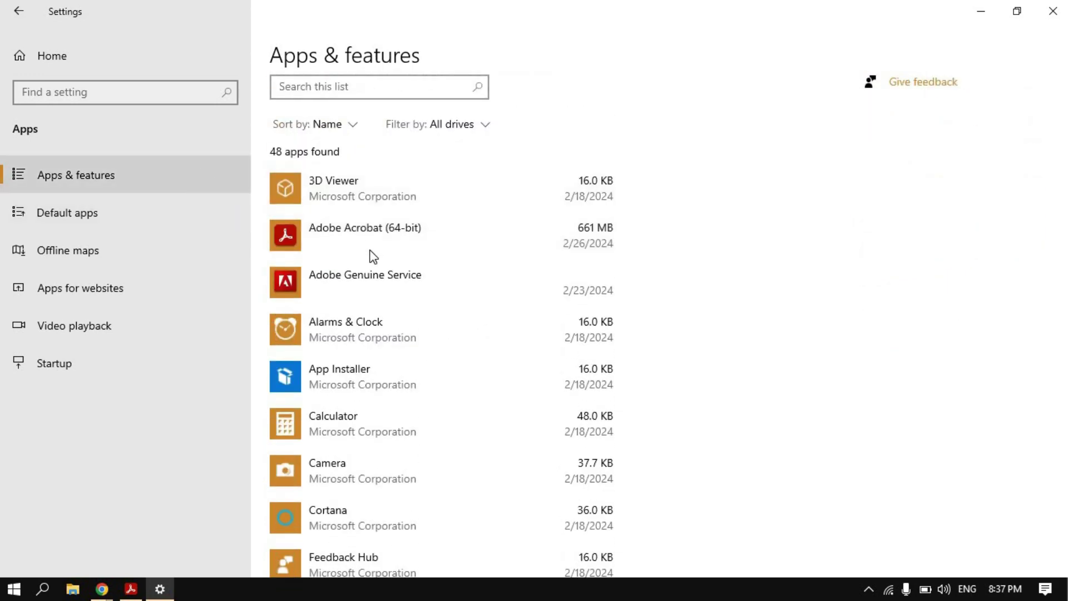
scroll(356, 251, "down", 6)
scroll(425, 296, "down", 3)
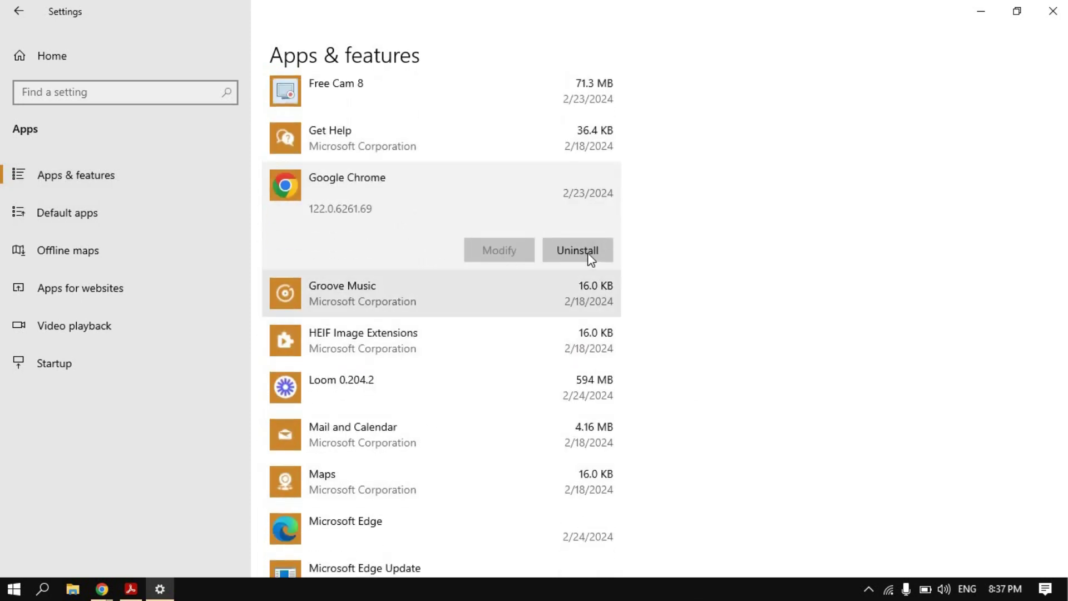
Step: View the general Privacy options from the Settings home page and return there without changing anything
left_click(59, 55)
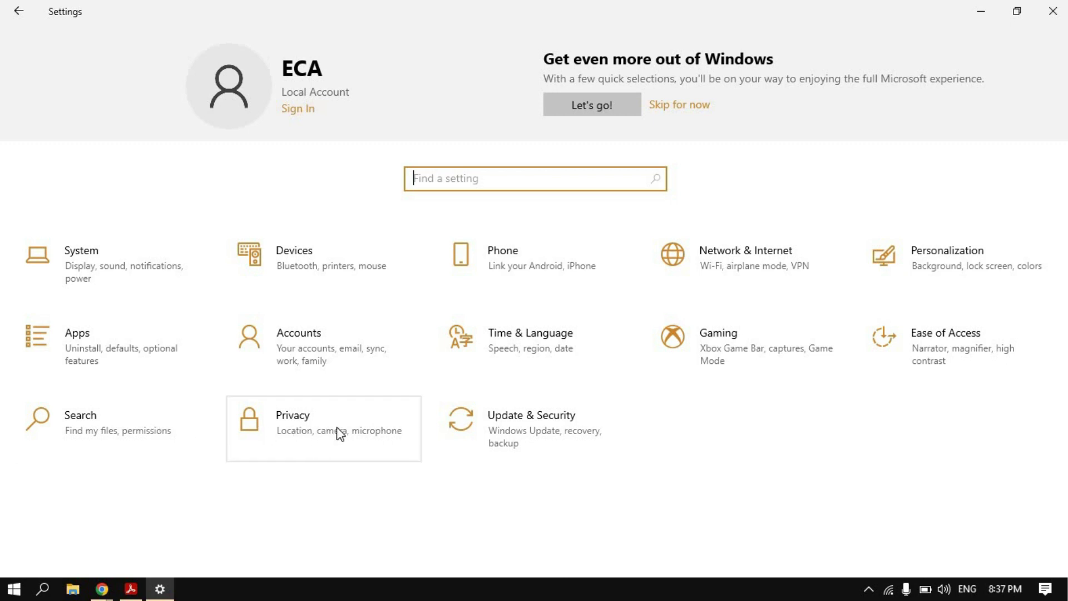
left_click(305, 425)
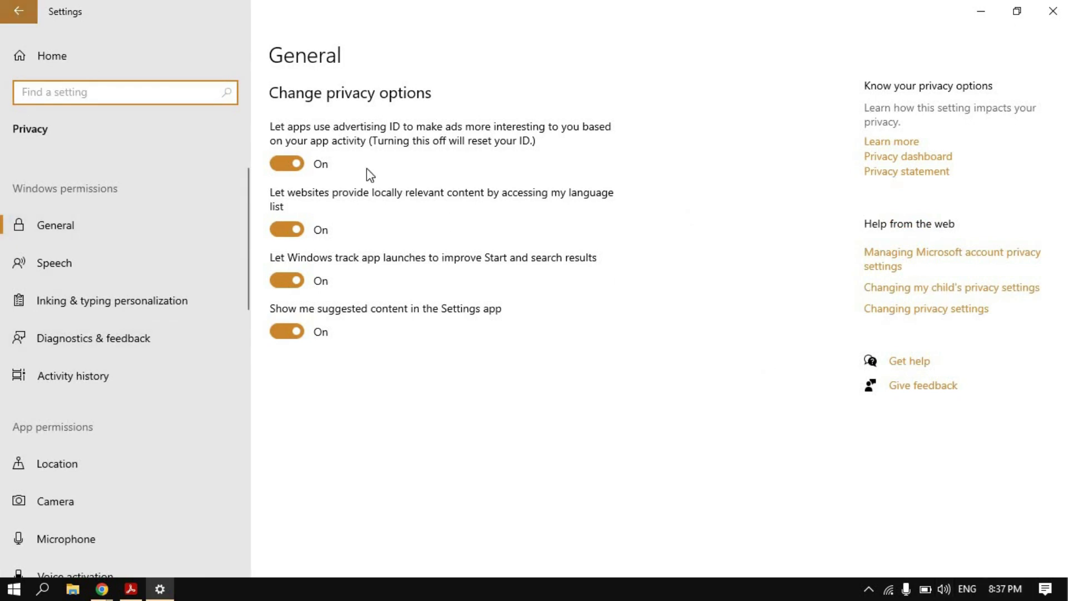
key("alt+Left")
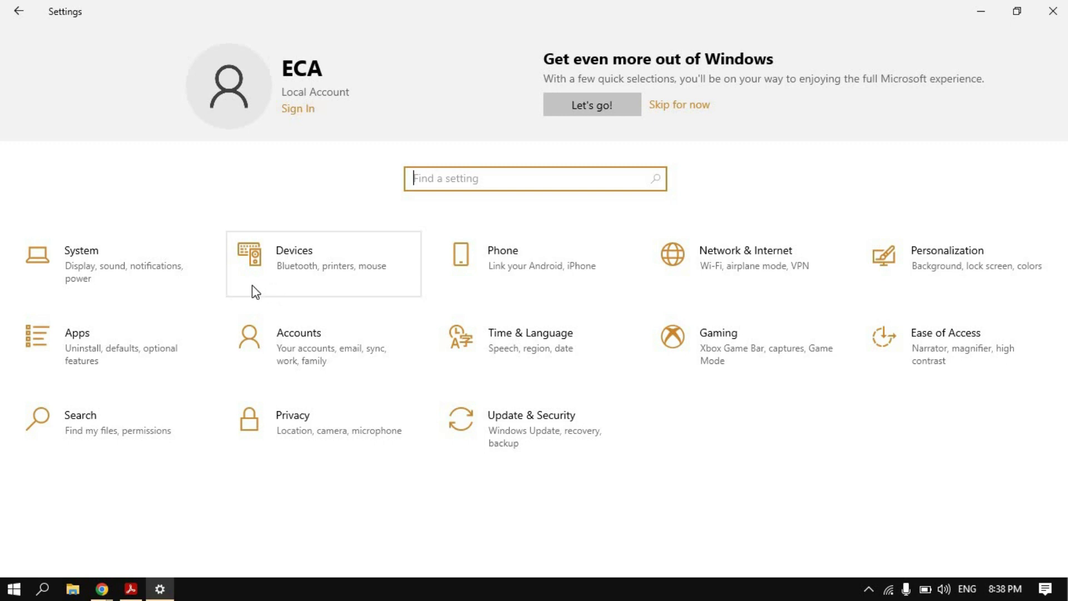
Step: Close Settings and refresh the desktop
left_click(1053, 11)
right_click(506, 190)
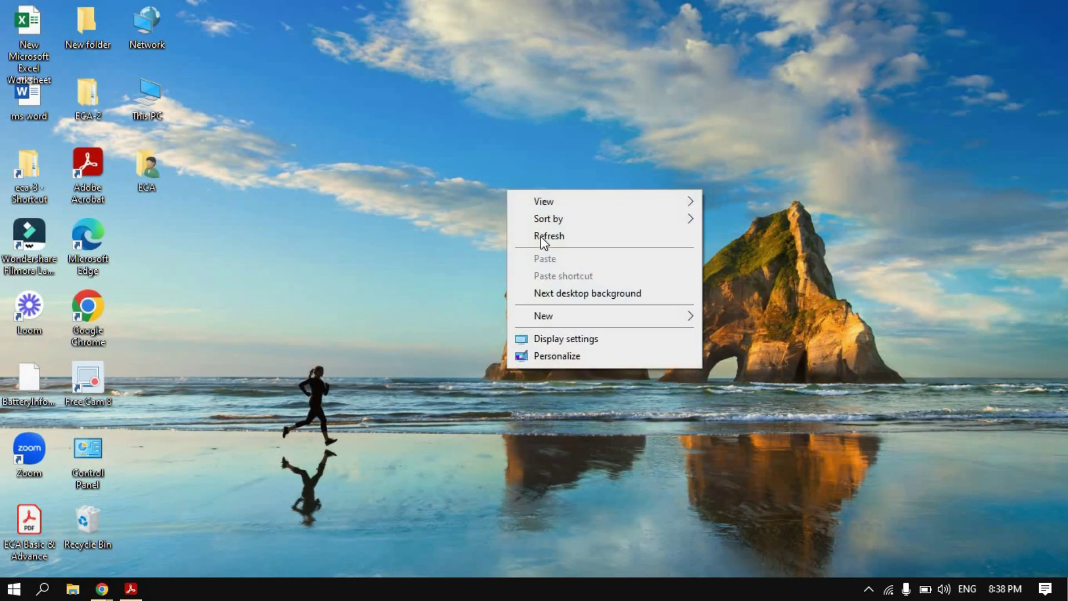
right_click(524, 190)
left_click(553, 236)
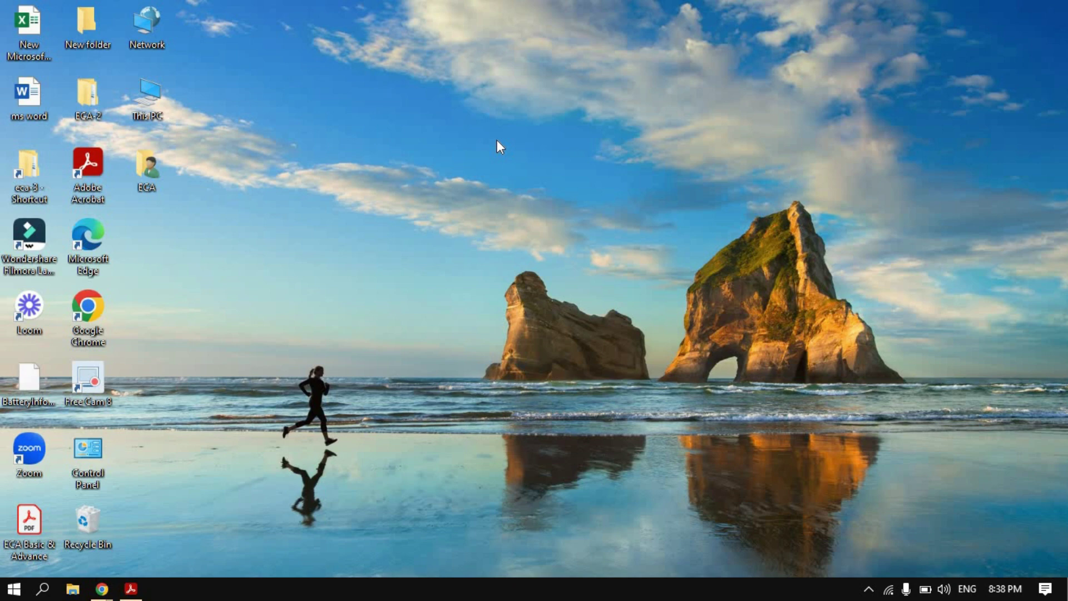
Step: Open the properties of This PC to view the device and Windows specifications
right_click(150, 97)
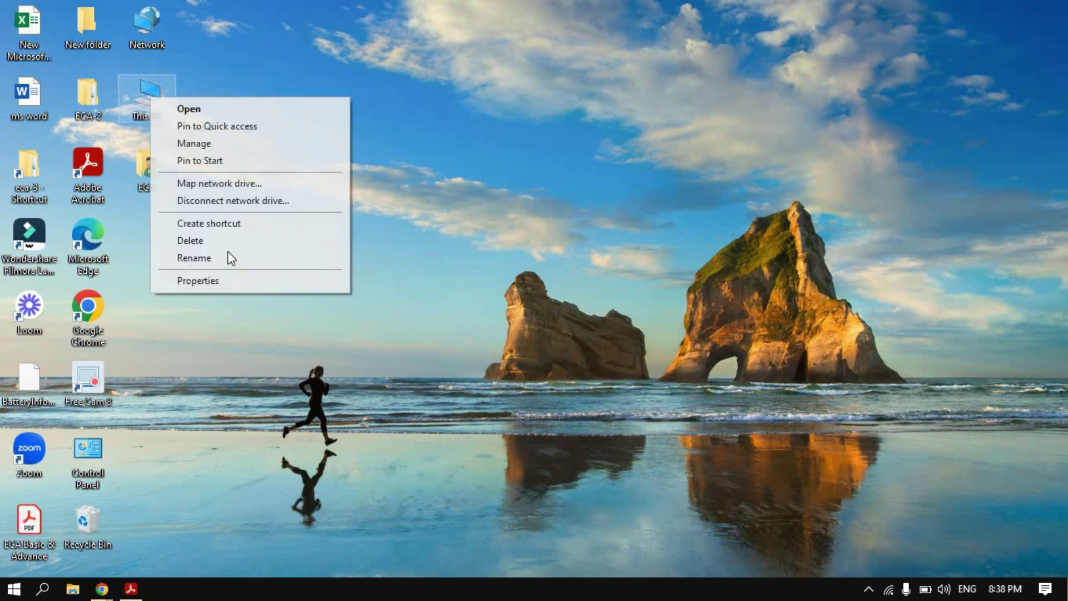
left_click(209, 281)
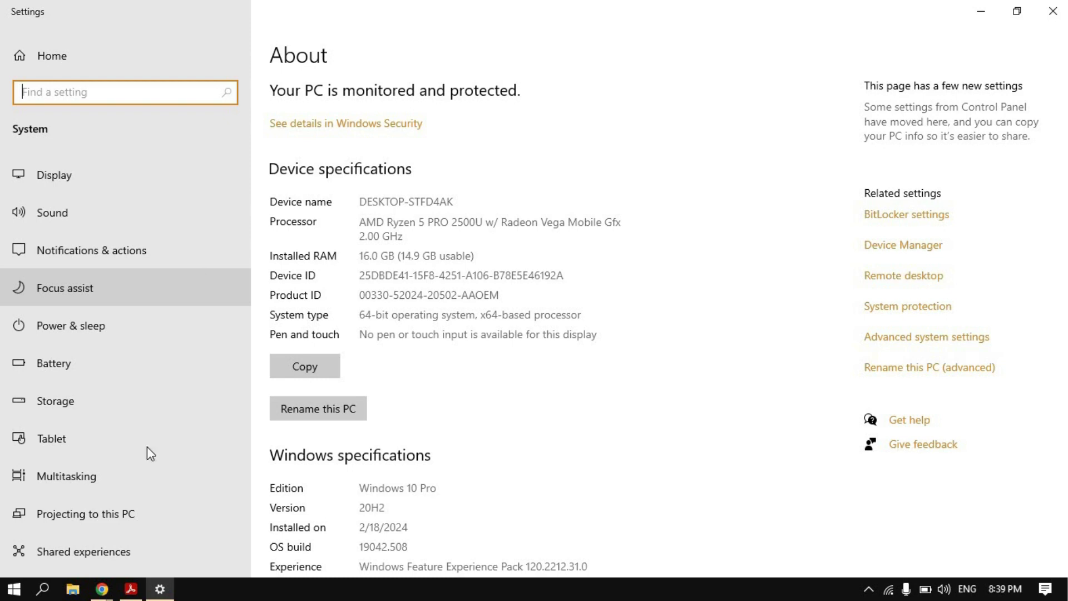
Step: Switch to Chrome's Google Meet window with the screen-sharing controls
left_click(102, 589)
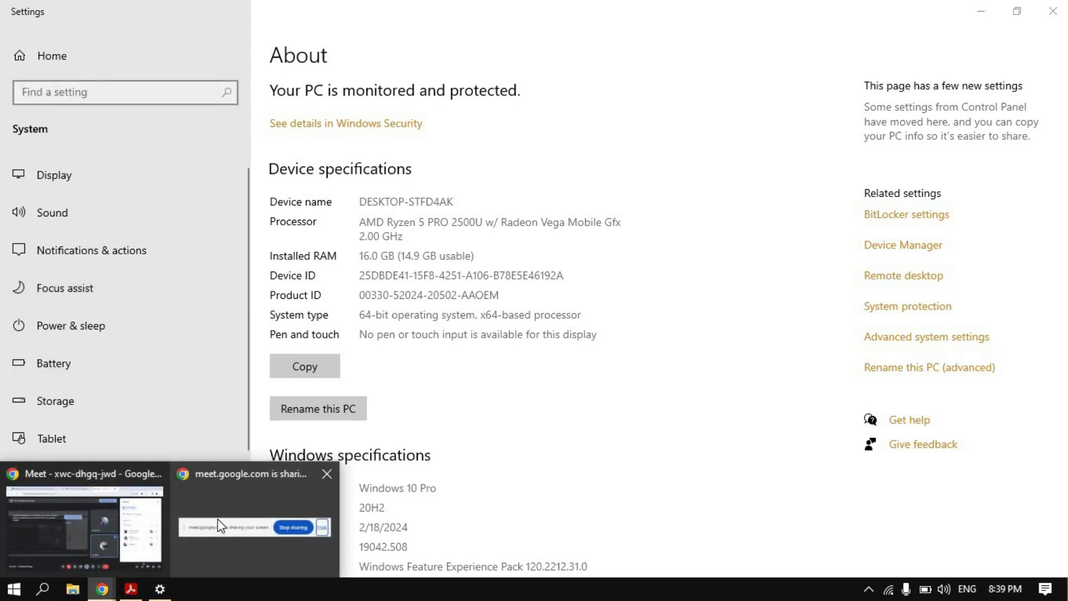
left_click(218, 521)
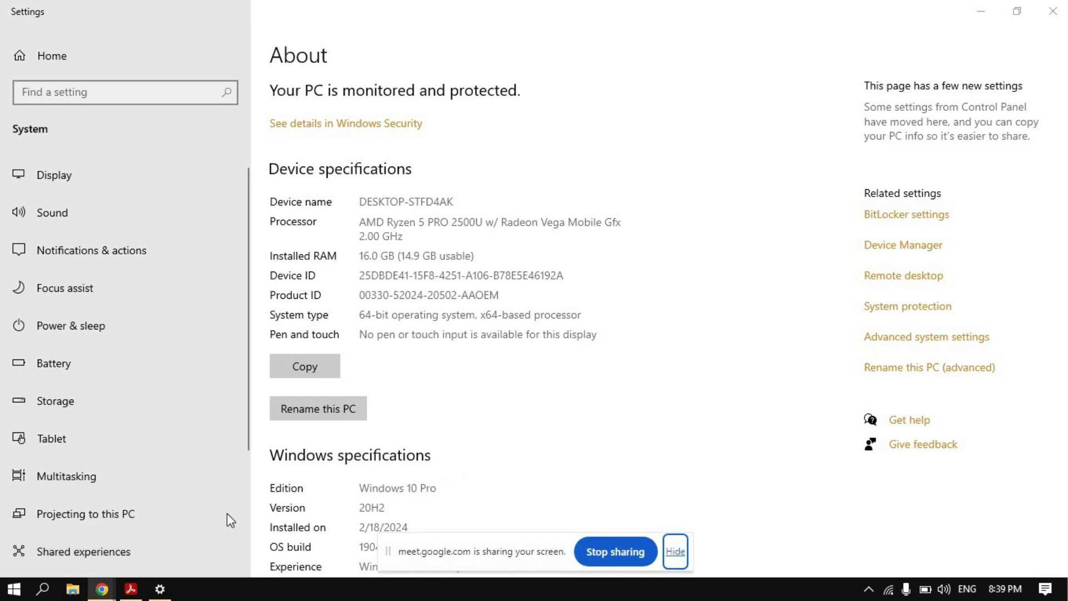
Step: Switch to Chrome's Google Meet call and hide the screen-sharing notification bar
left_click(102, 589)
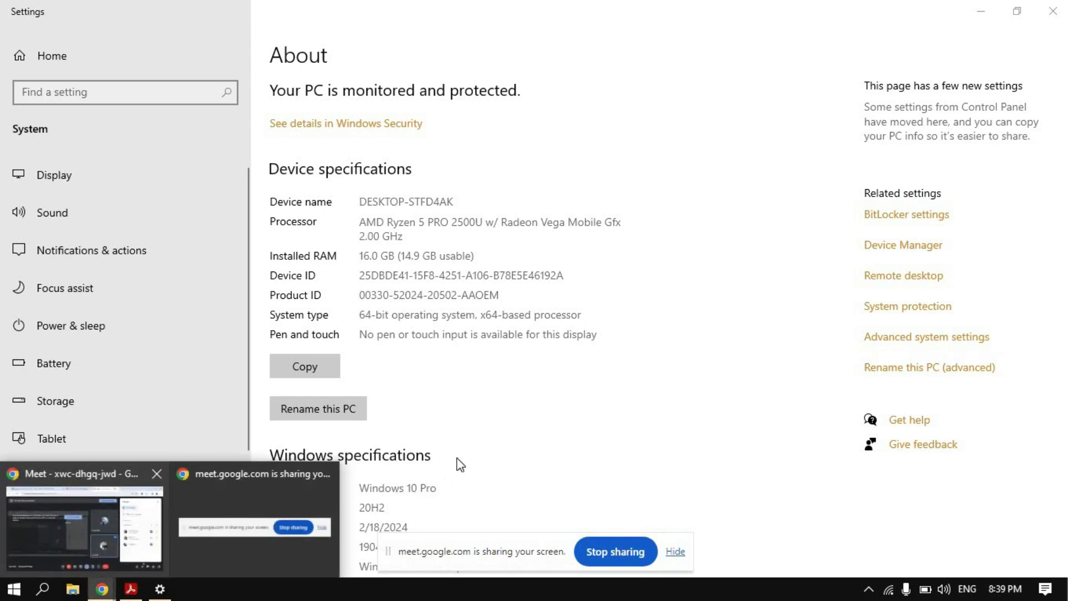
left_click(95, 516)
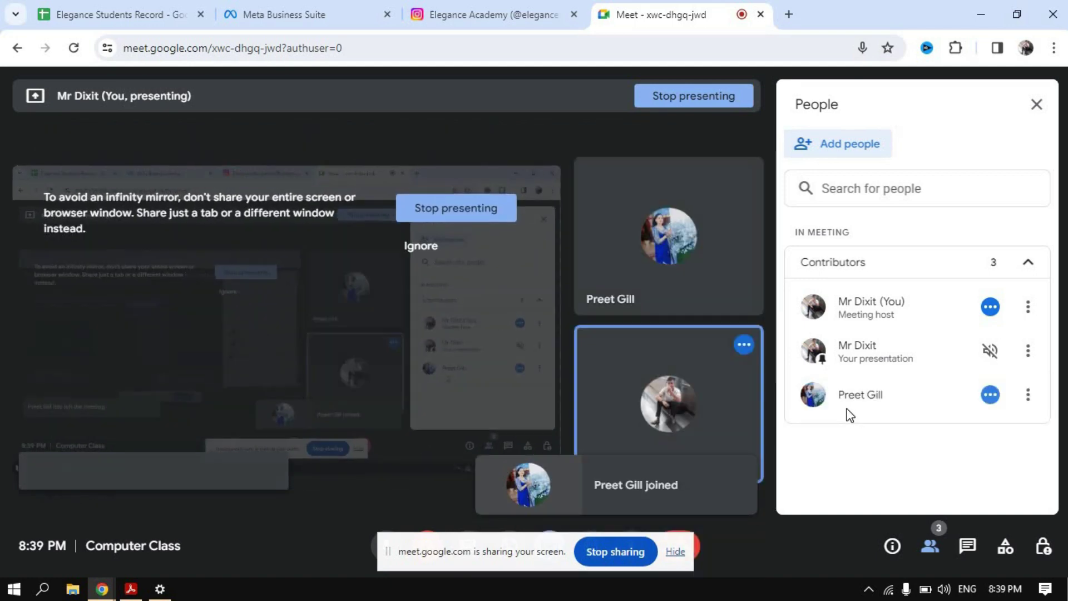
left_click(675, 554)
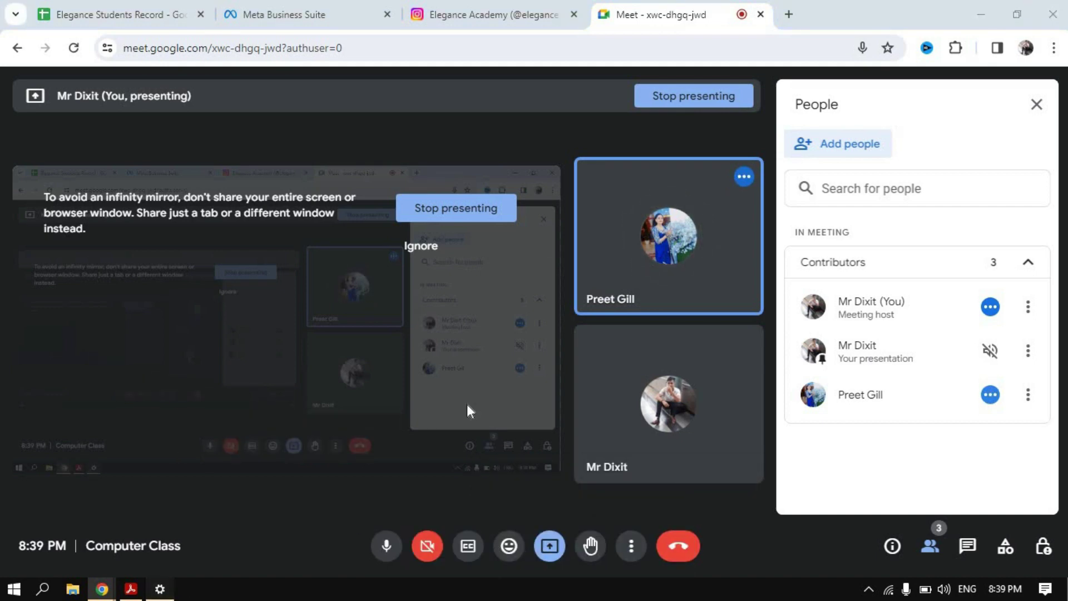
Step: Close the Settings window and show the desktop
left_click(160, 591)
left_click(1051, 15)
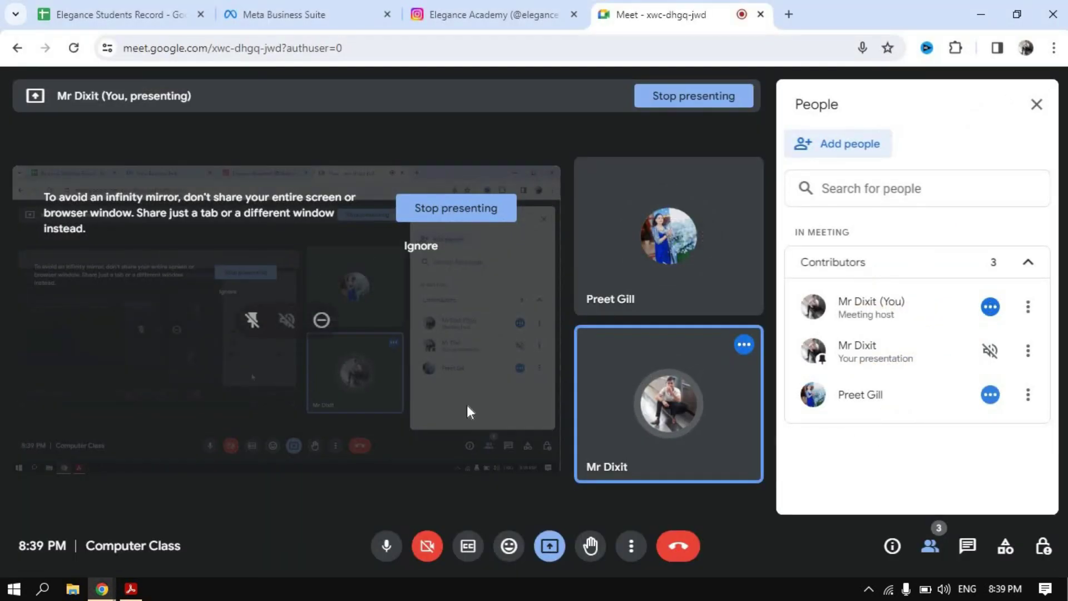
key("super+d")
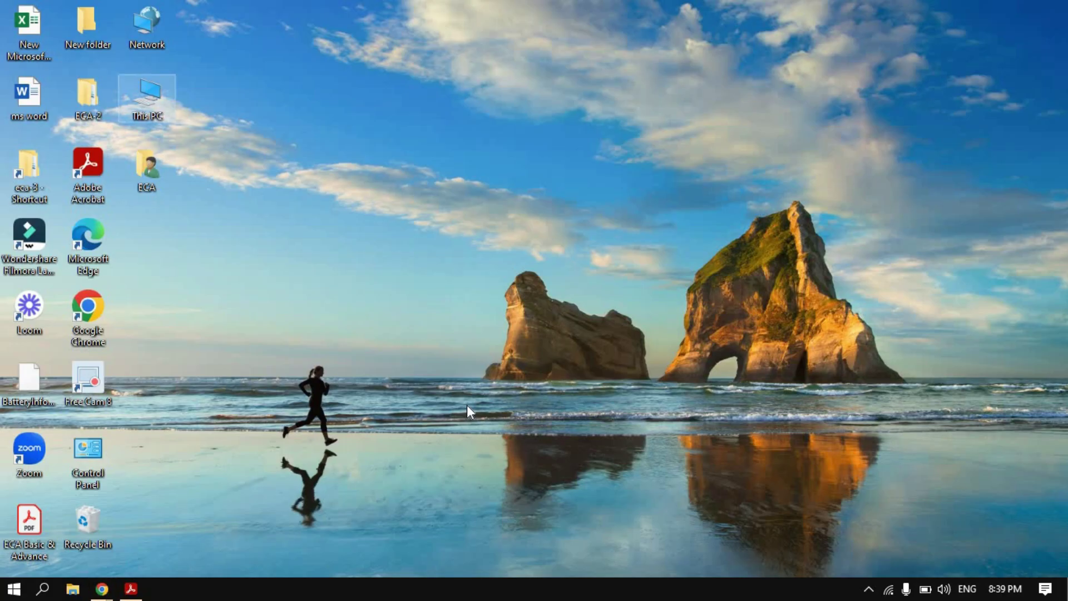
Step: Open the properties of This PC from the desktop
left_click(360, 241)
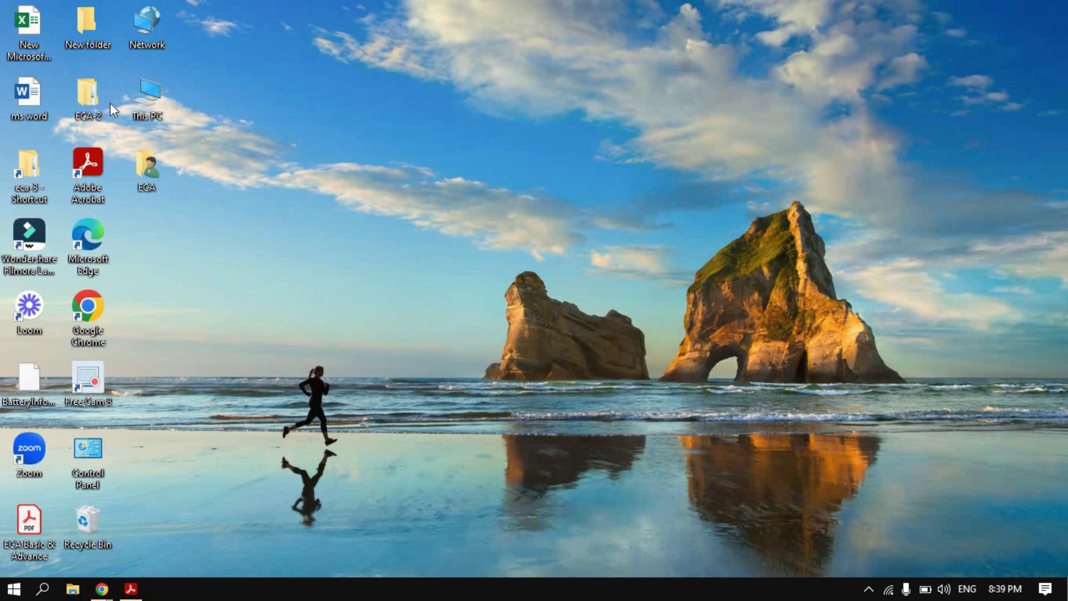
right_click(148, 91)
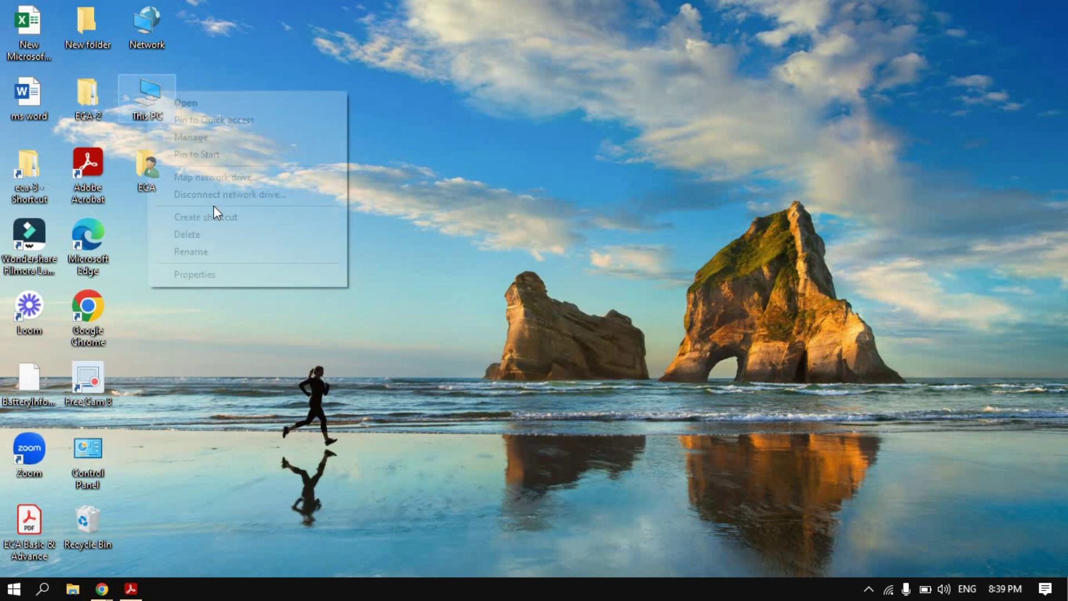
left_click(193, 277)
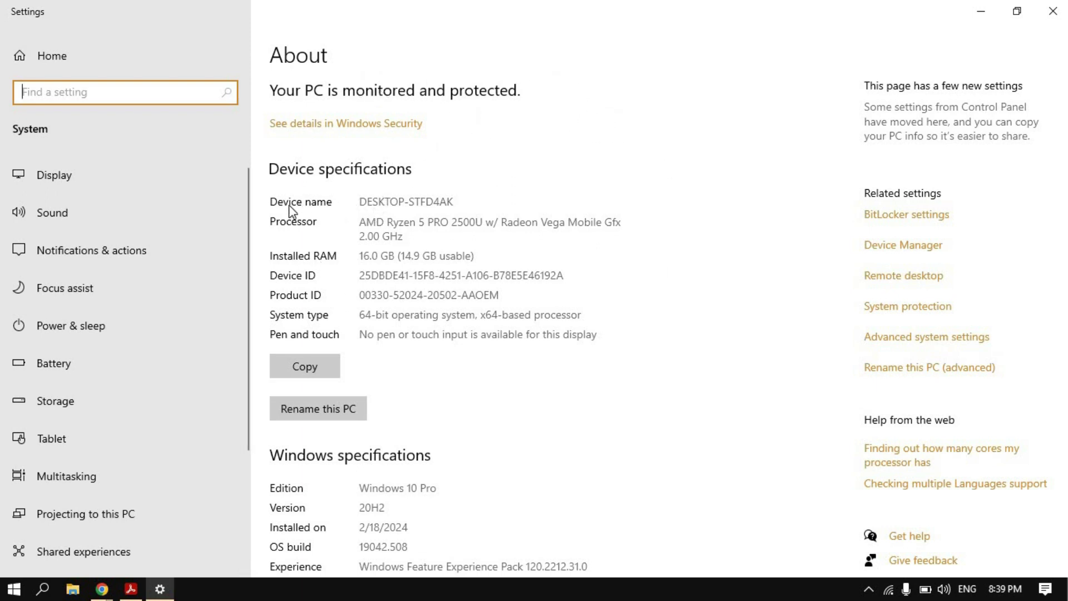
Step: Examine the device name, processor and device ID in the device specifications, highlighting the processor model and the ID
triple_click(415, 202)
left_click(417, 200)
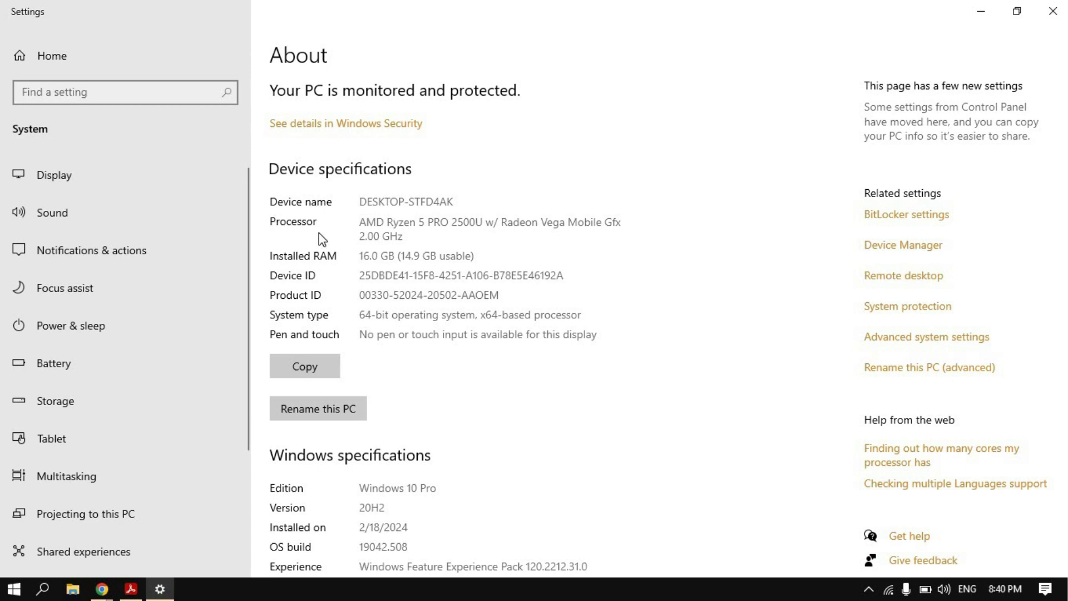
left_click_drag(360, 225, 428, 226)
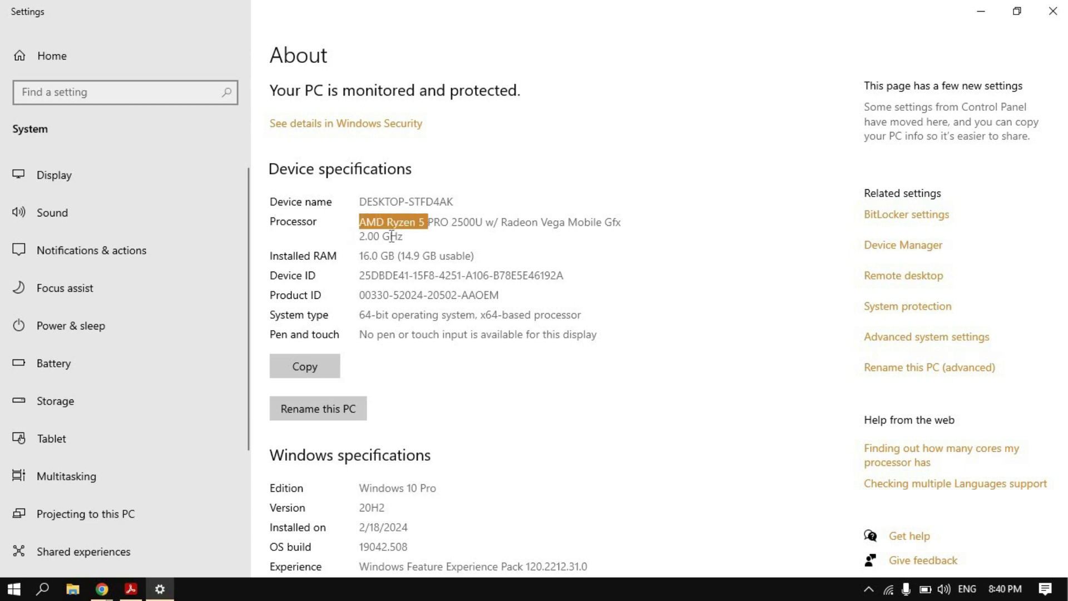
left_click(374, 228)
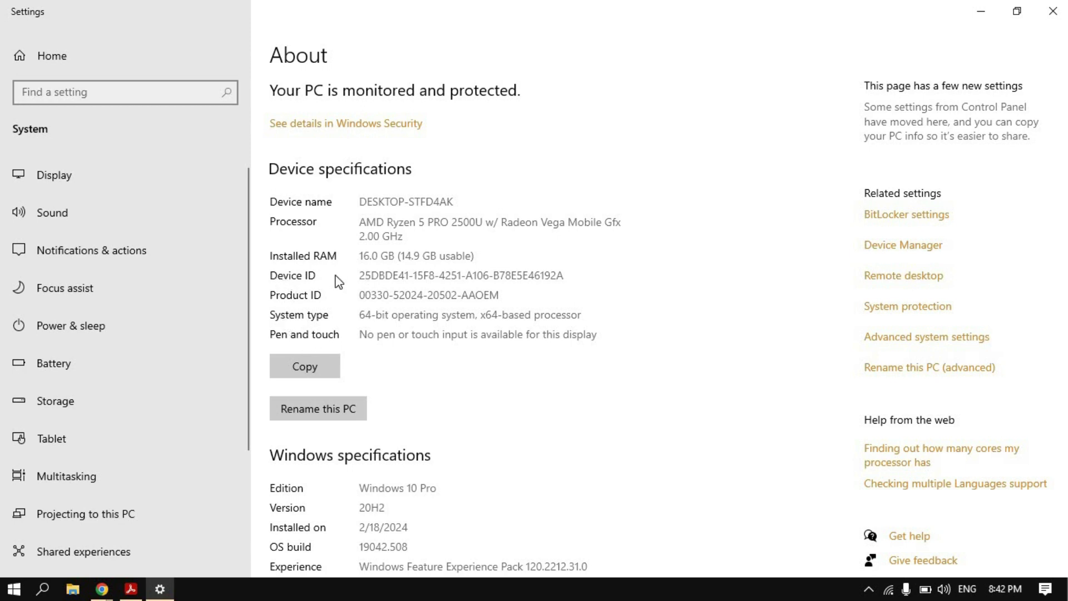
left_click_drag(359, 276, 558, 279)
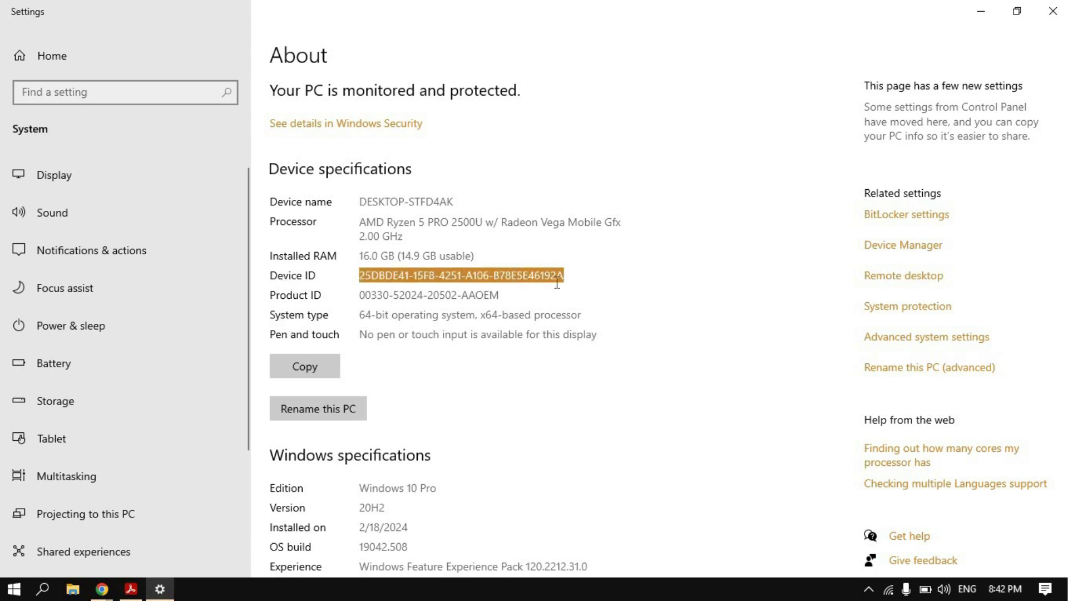
left_click(335, 295)
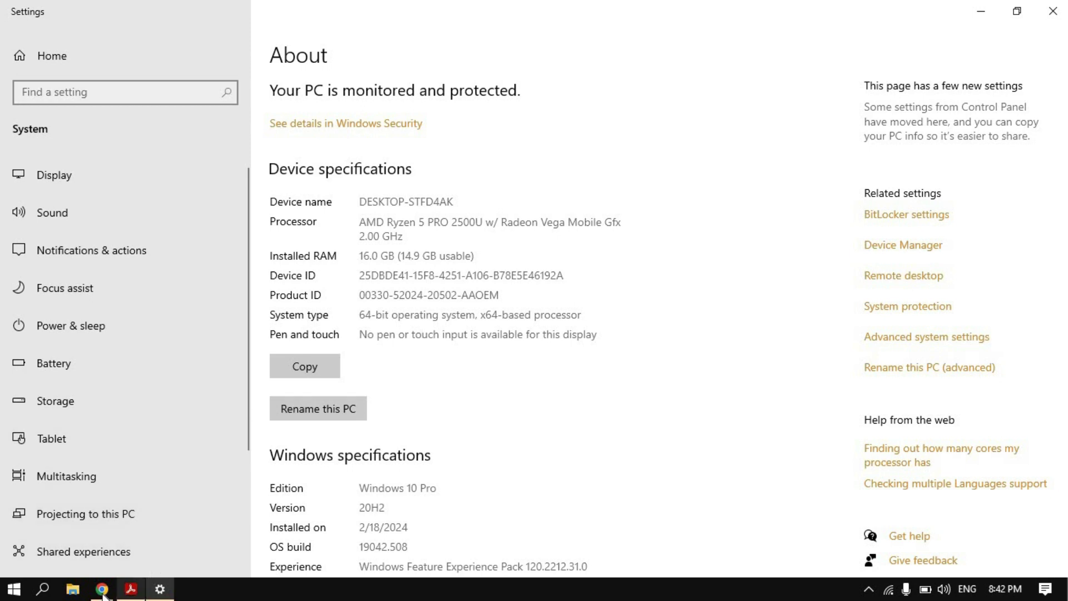
Step: Check the Google Meet call in Chrome and return to the About page in Settings
mouse_move(103, 594)
left_click(83, 529)
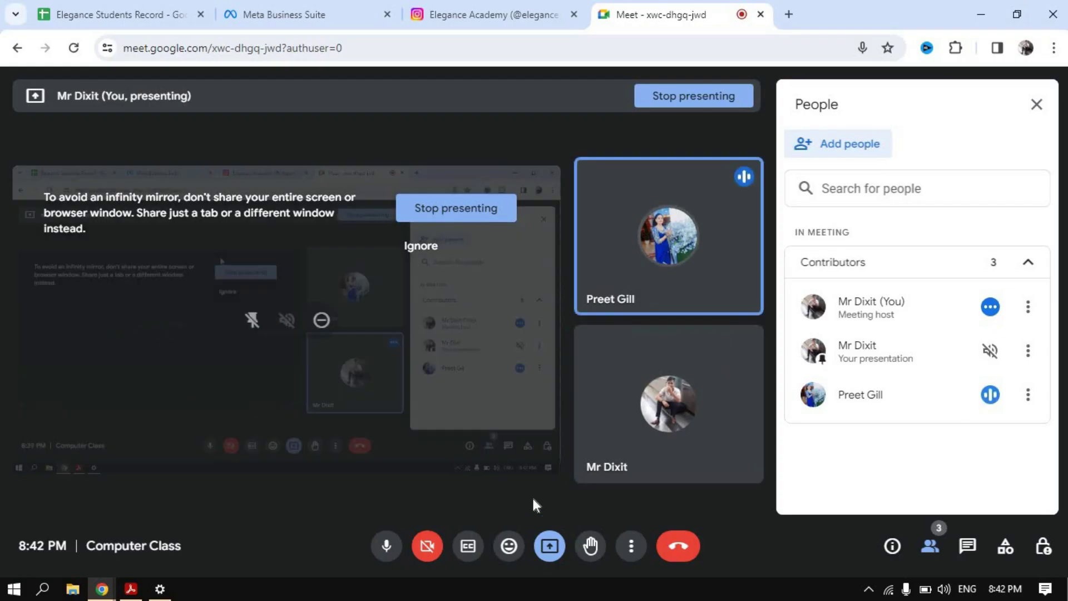
left_click(157, 594)
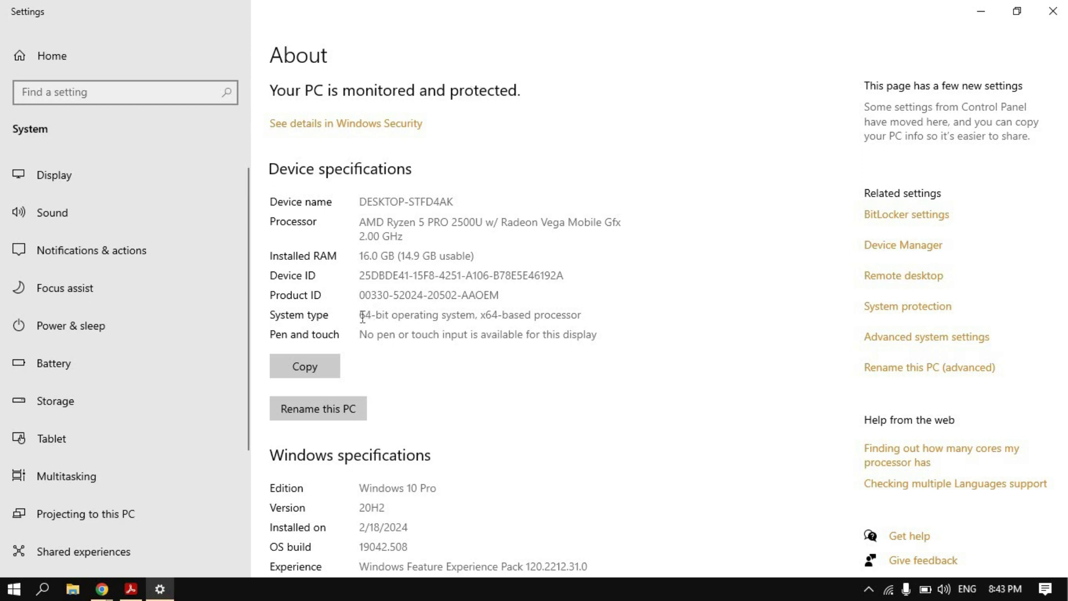
Step: Examine the system type, highlighting its bit version, and review the Windows specifications on the About page
left_click_drag(360, 316, 479, 315)
left_click(440, 315)
left_click_drag(361, 315, 387, 316)
left_click(361, 316)
left_click(410, 322)
scroll(339, 330, "down", 3)
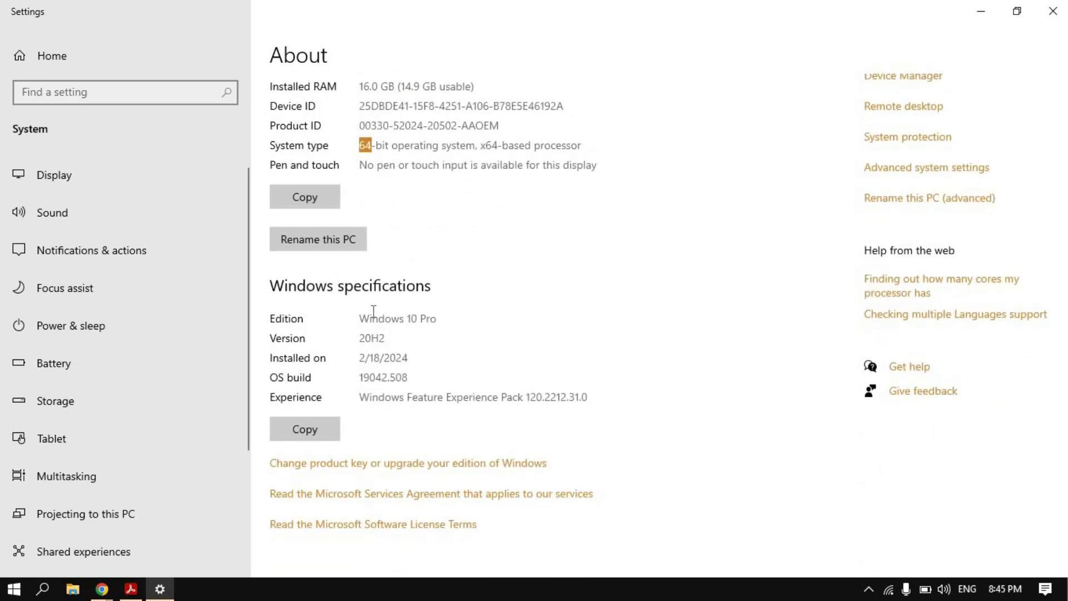
left_click(417, 329)
scroll(575, 205, "up", 3)
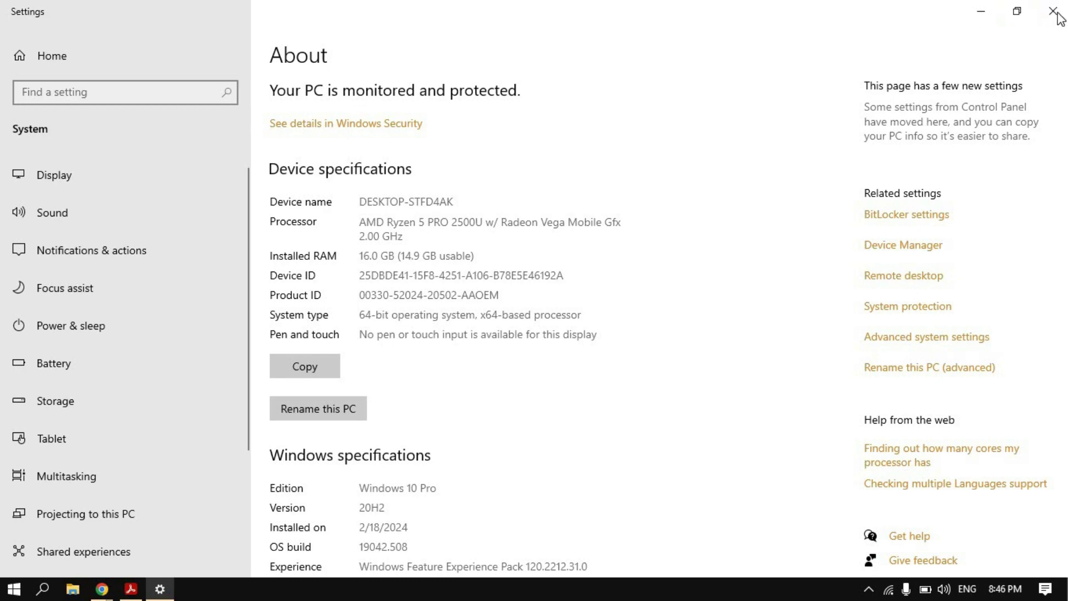
Step: Return to the Settings home page, close Settings and minimize everything to the desktop
left_click(79, 57)
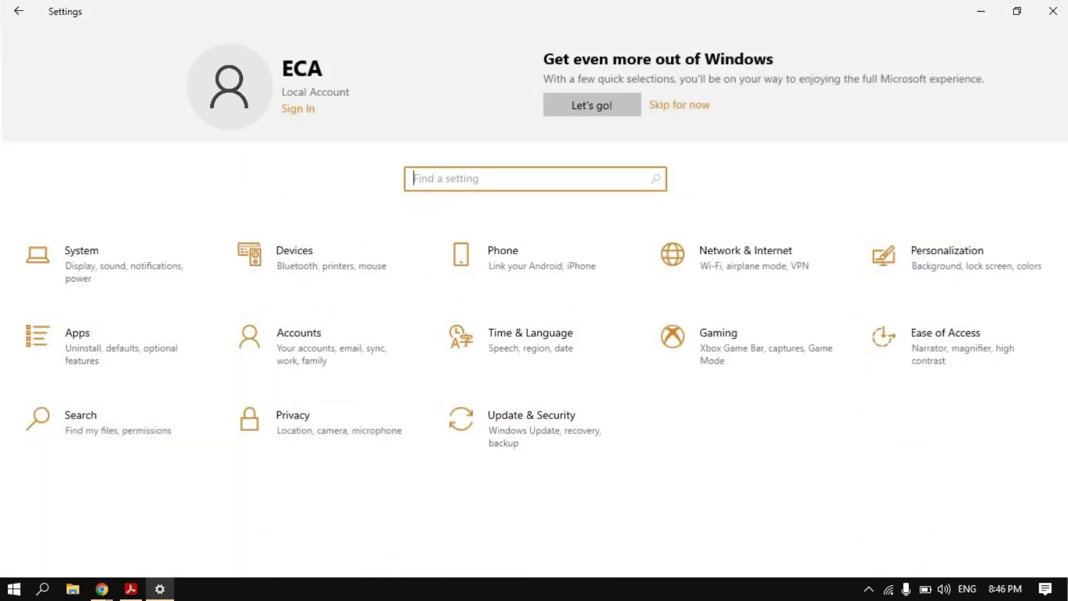
left_click(1053, 12)
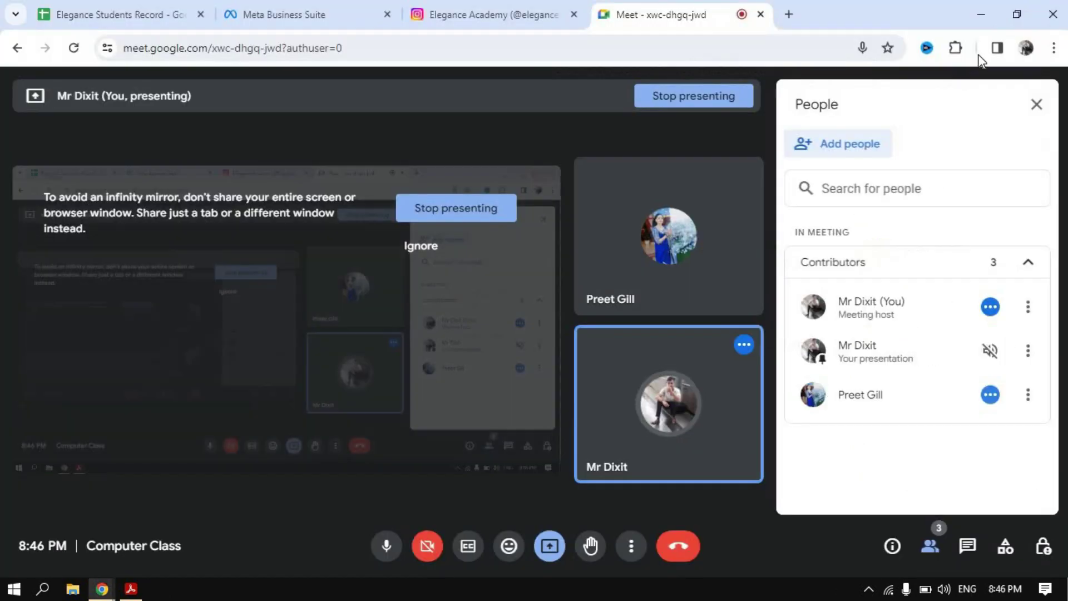
key("super+d")
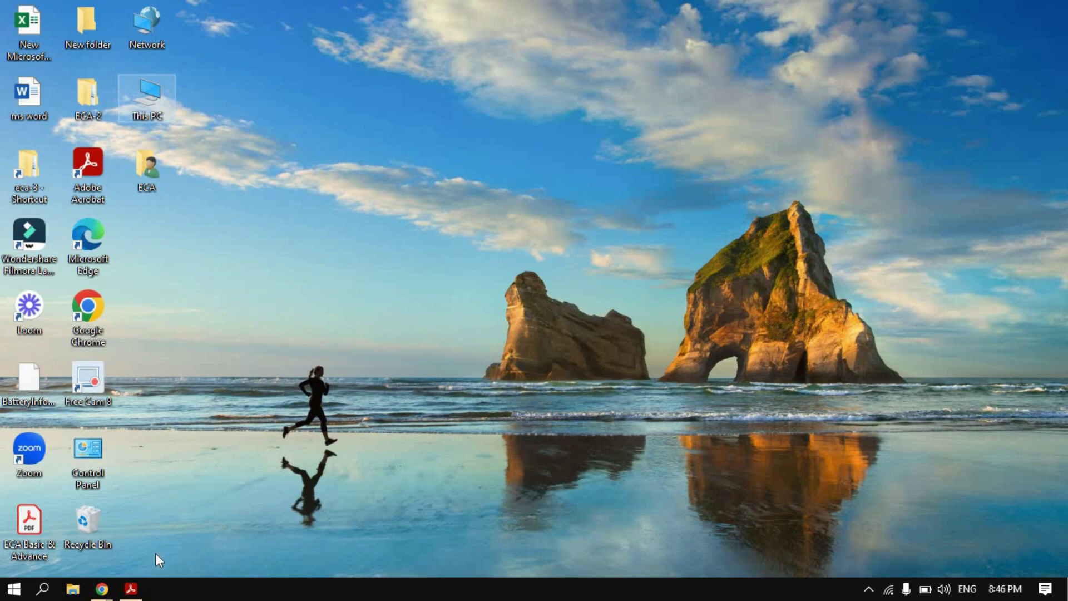
Step: Switch to Acrobat to view the start of the Window Shortcut Keys list in ECA Basic & Advance.pdf, and return to the desktop
left_click(130, 589)
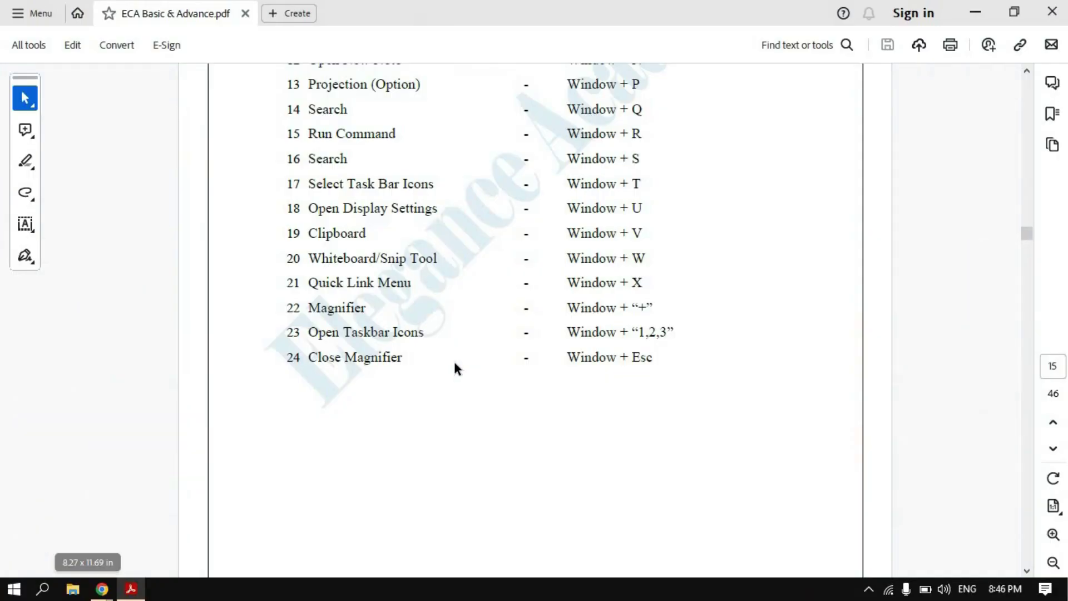
scroll(455, 362, "up", 7)
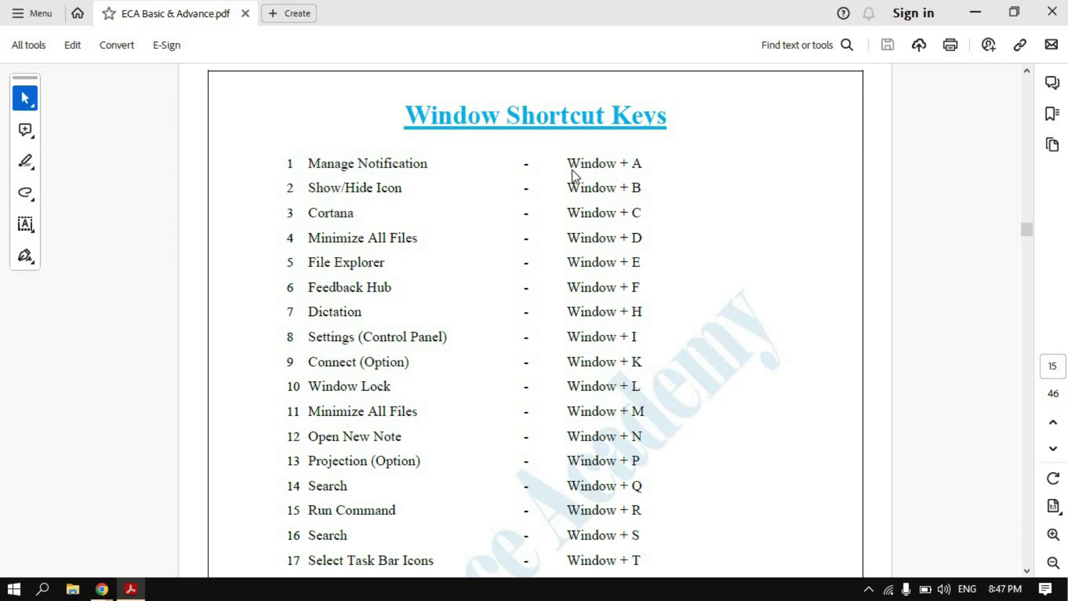
key("super+d")
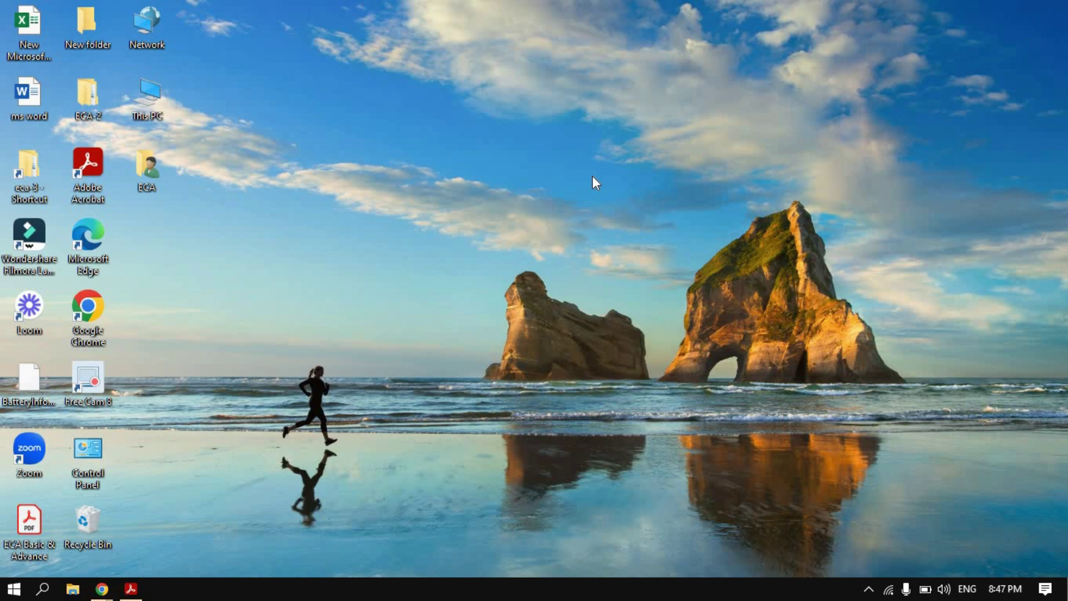
Step: Open the notification center, dismiss the Google Chrome and Windows Security notifications, and close it
key("super+a")
key("super+a")
key("super+a")
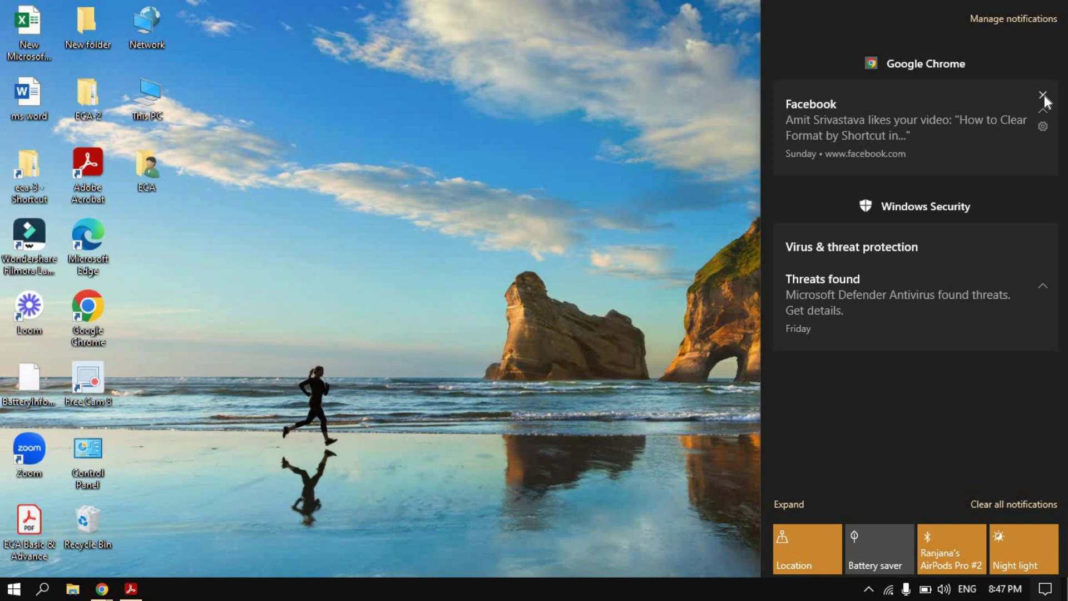
left_click(1043, 96)
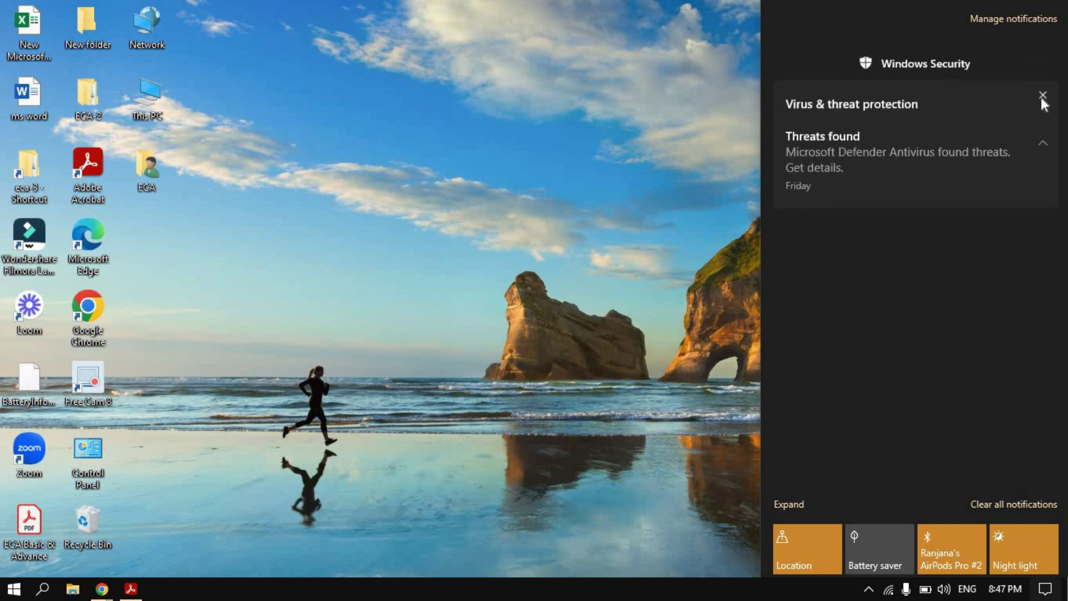
left_click(1040, 98)
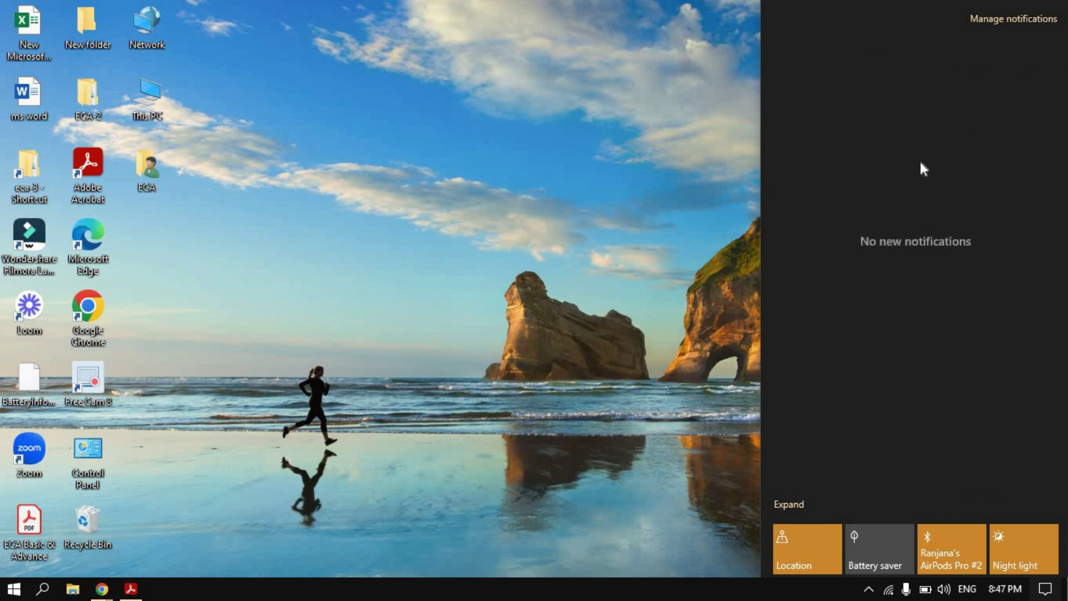
left_click(605, 148)
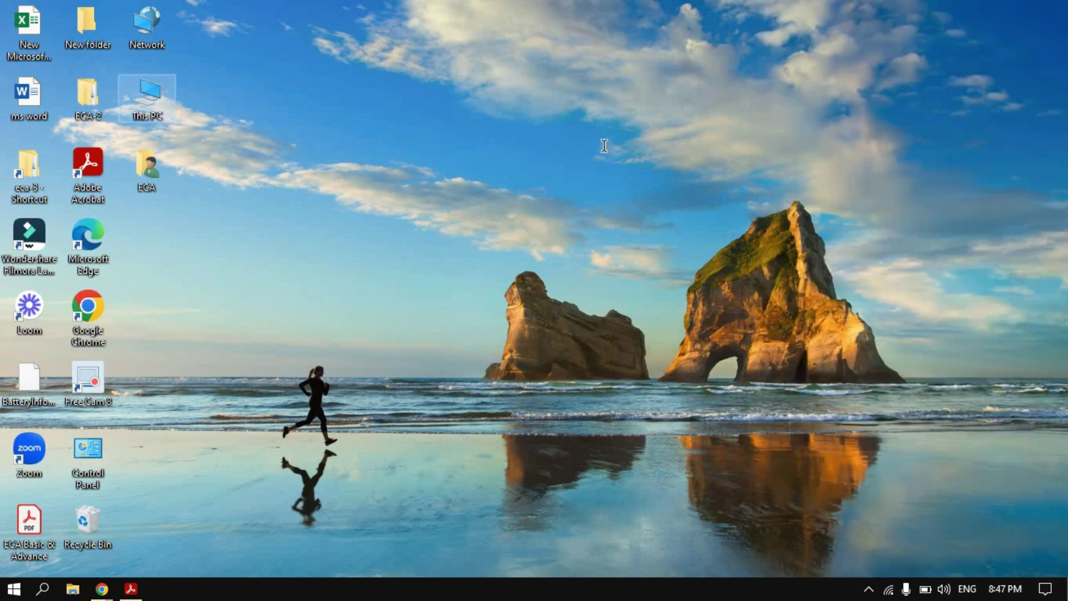
Step: Return to the shortcut list in Acrobat and highlight the Show/Hide Icon entry to read its key combination
key("super+d")
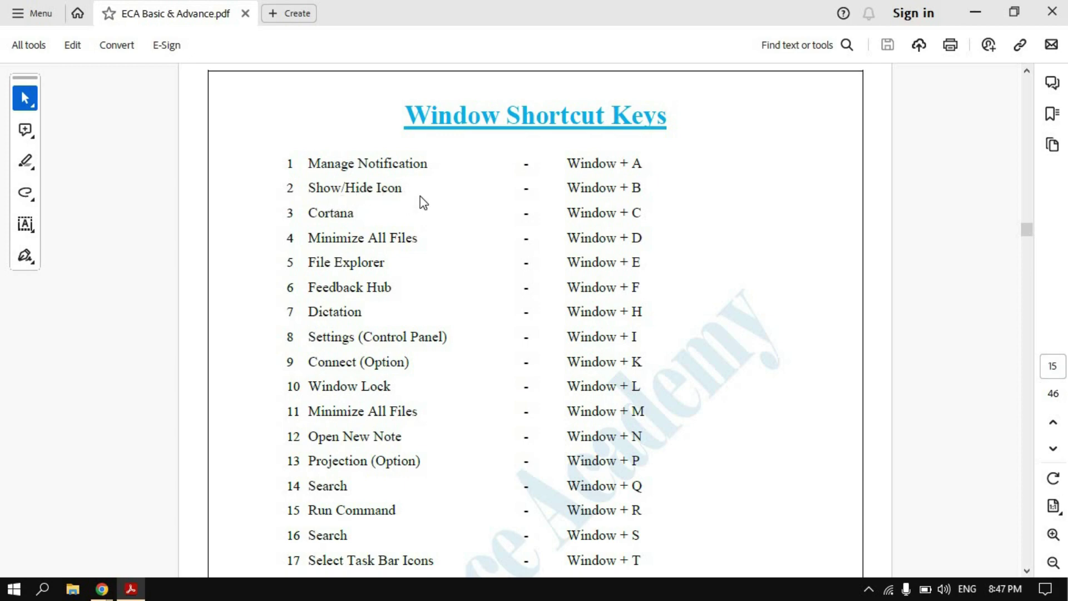
key("super+d")
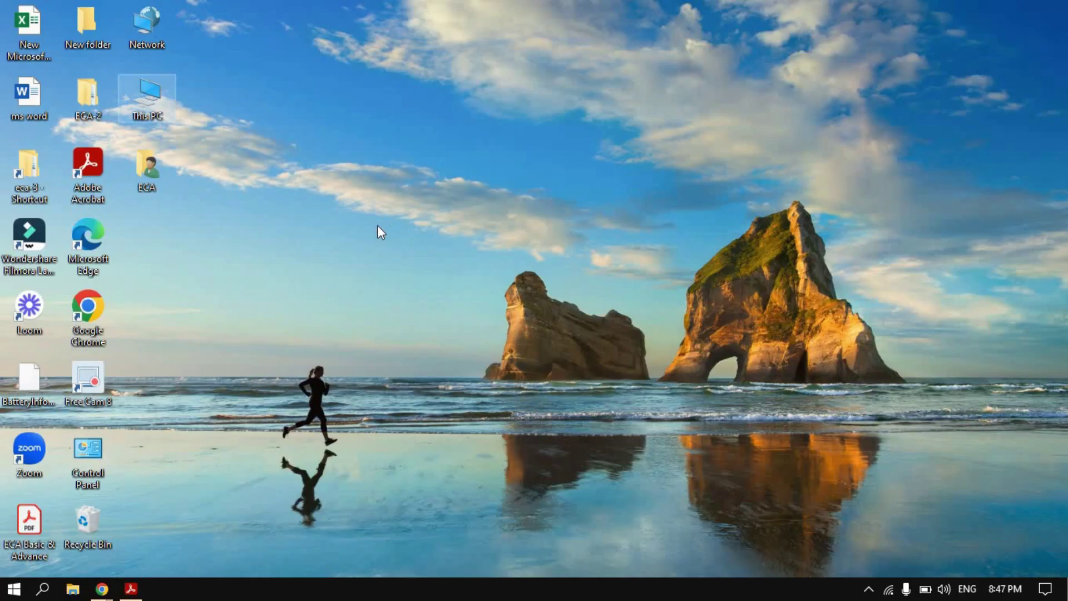
key("alt+Tab")
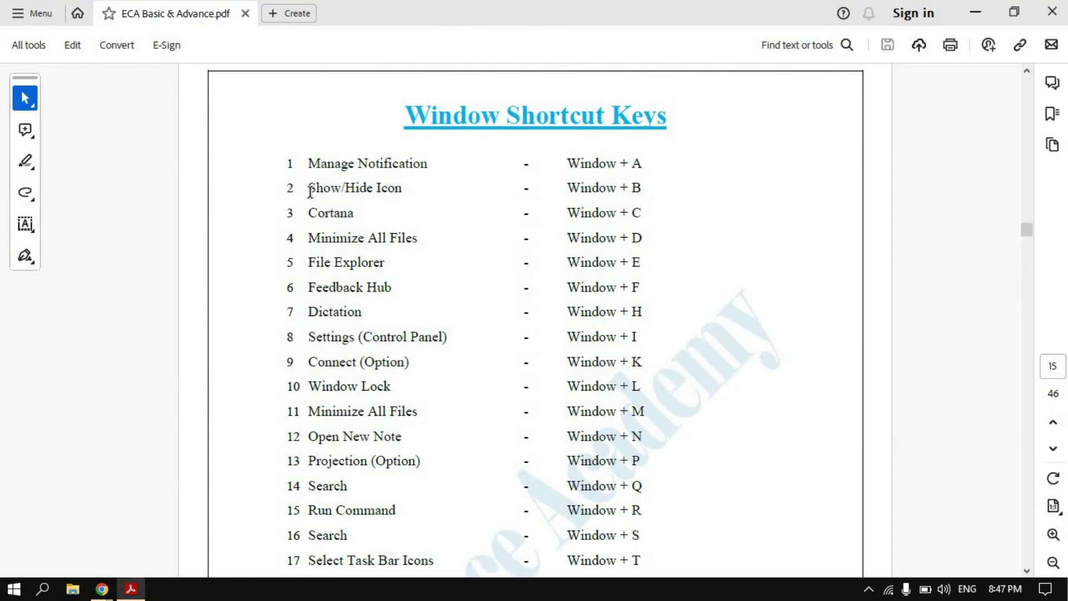
left_click_drag(308, 188, 461, 200)
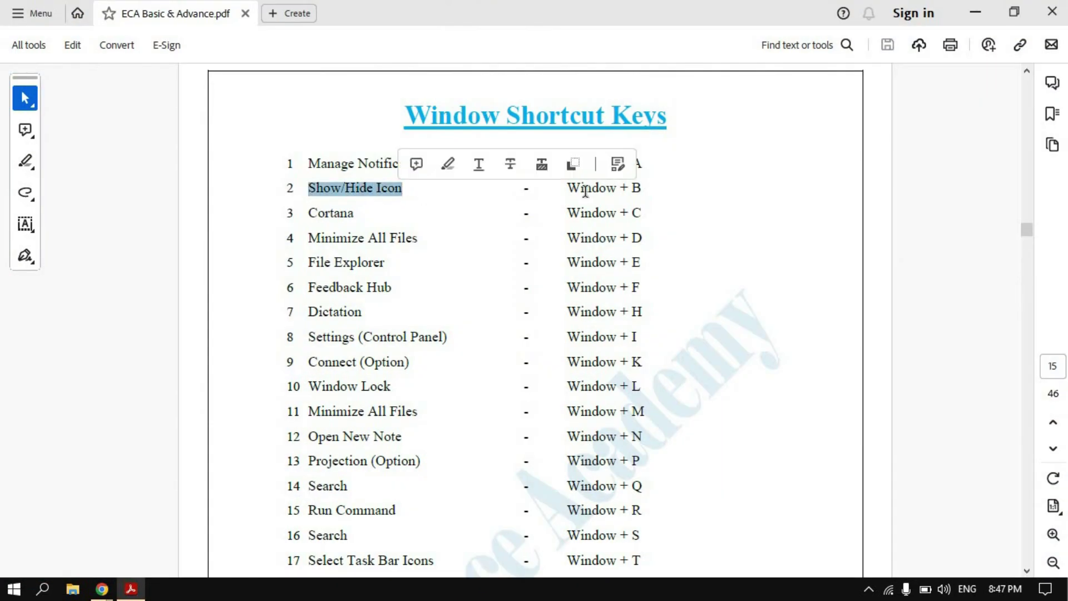
left_click(582, 189)
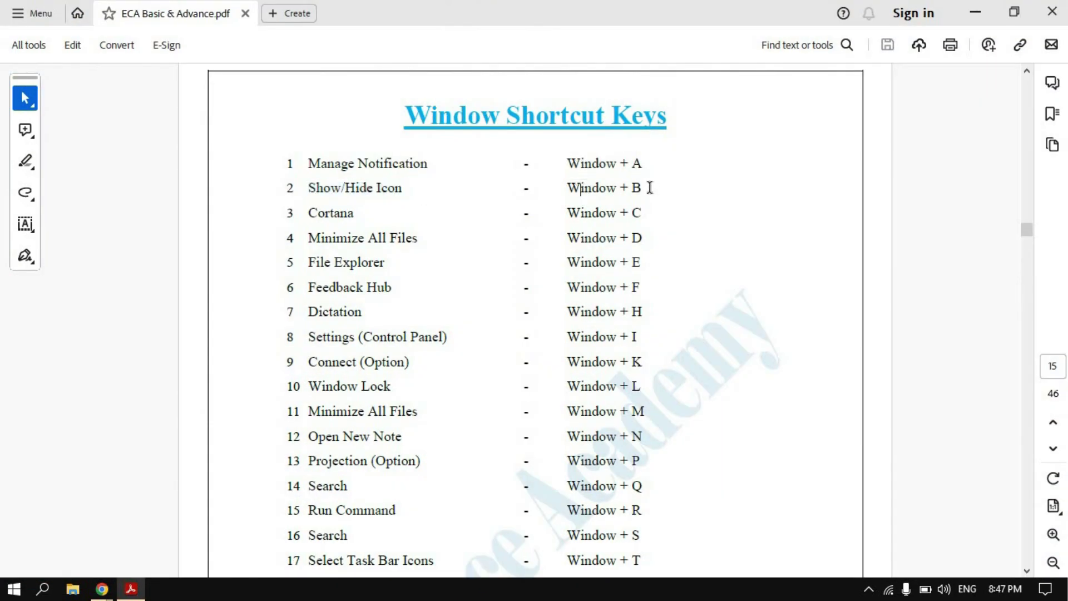
Step: Show the desktop, move the focus to the notification area and display the hidden taskbar icons
key("super+d")
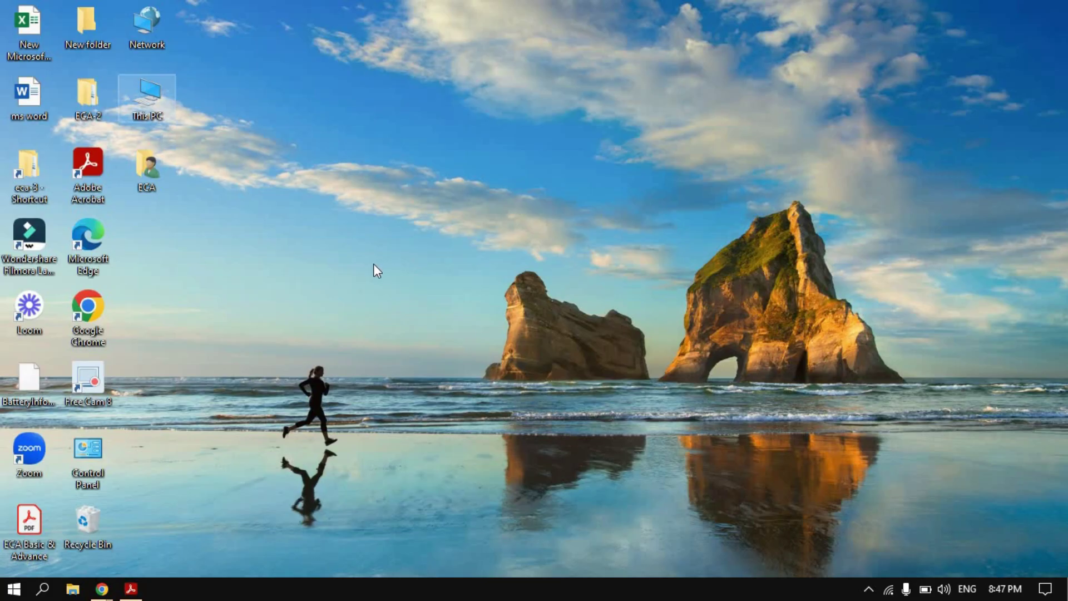
key("super+b")
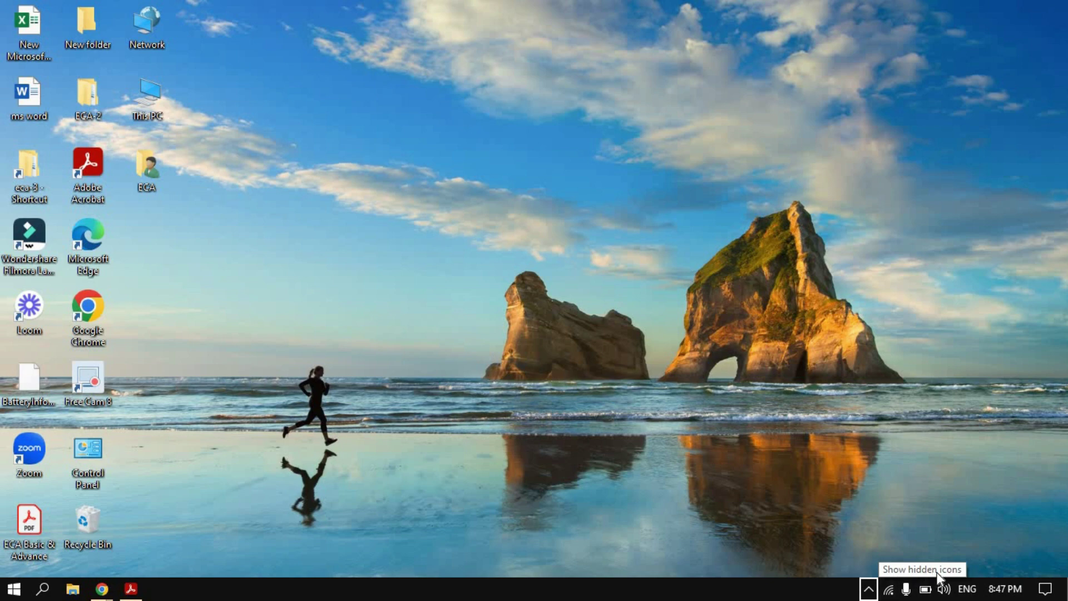
left_click(869, 591)
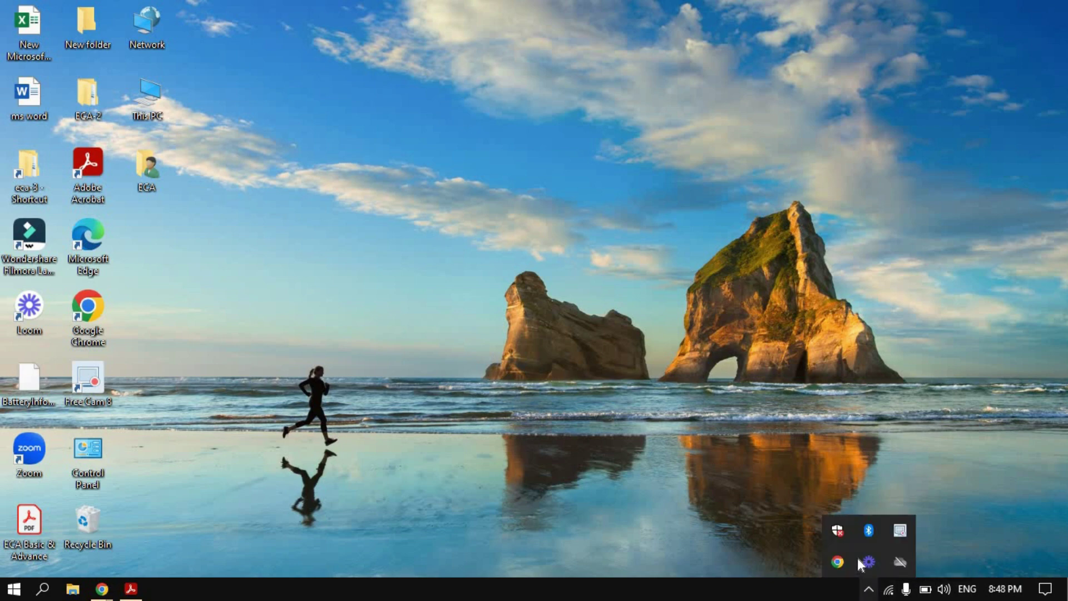
Step: Close the hidden taskbar icons, display them again by moving the focus to the notification area, and dismiss them
left_click(633, 366)
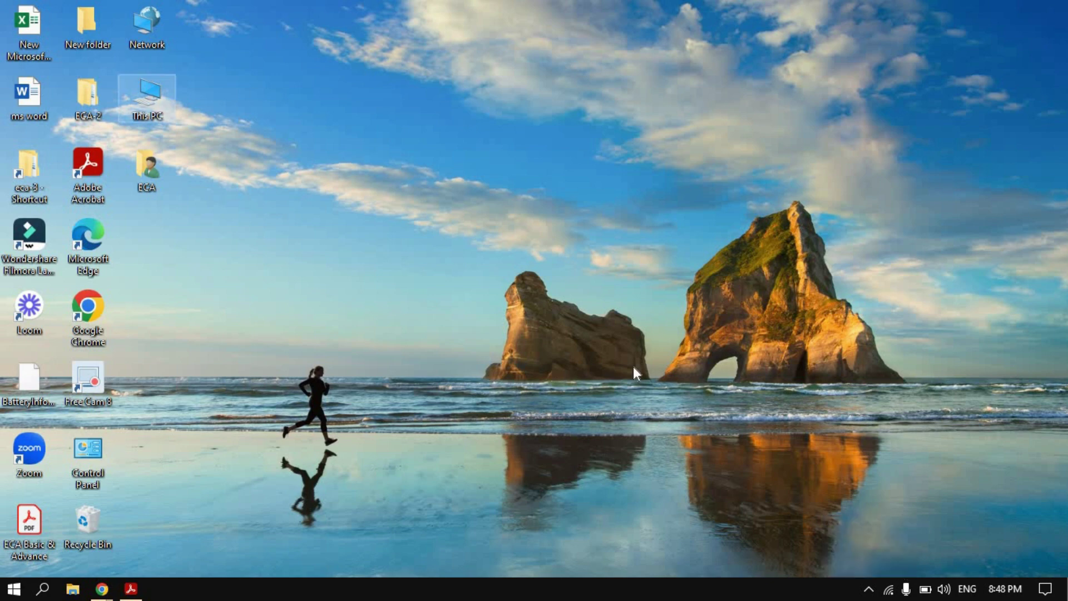
key("super+b")
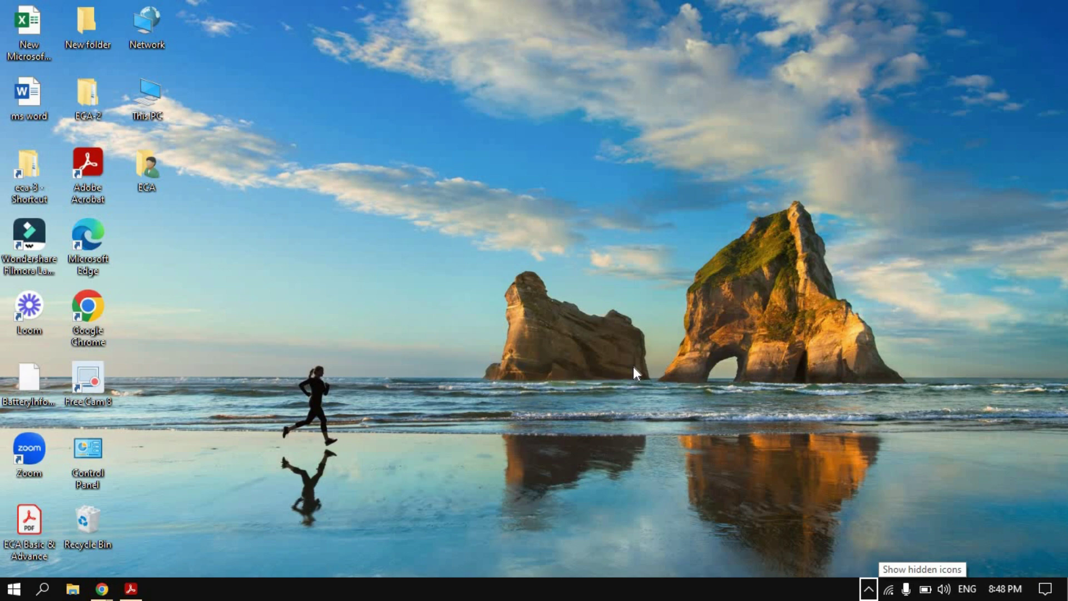
key("Return")
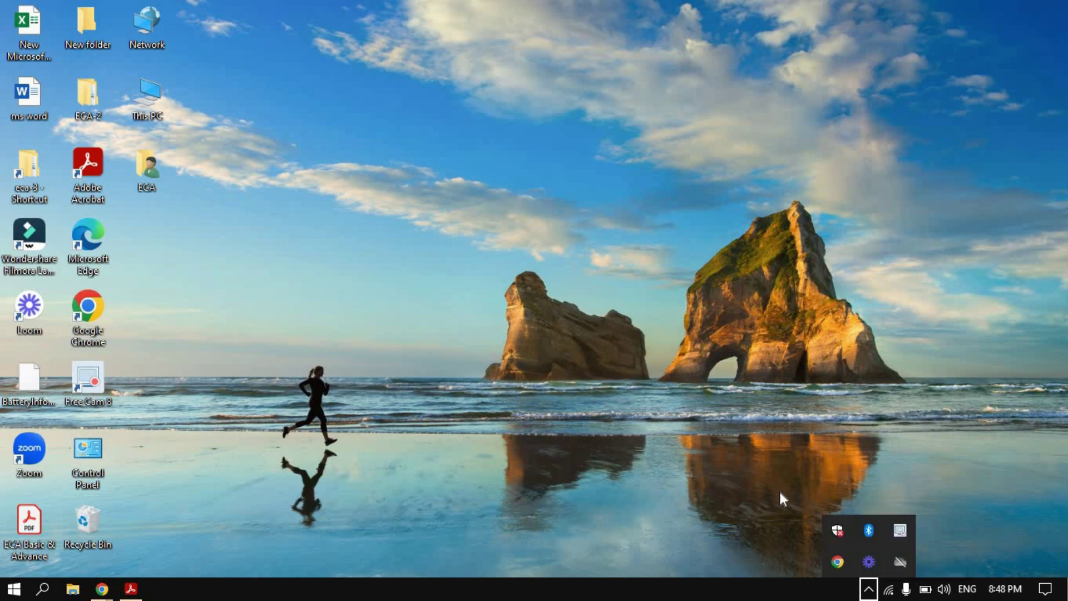
left_click(475, 243)
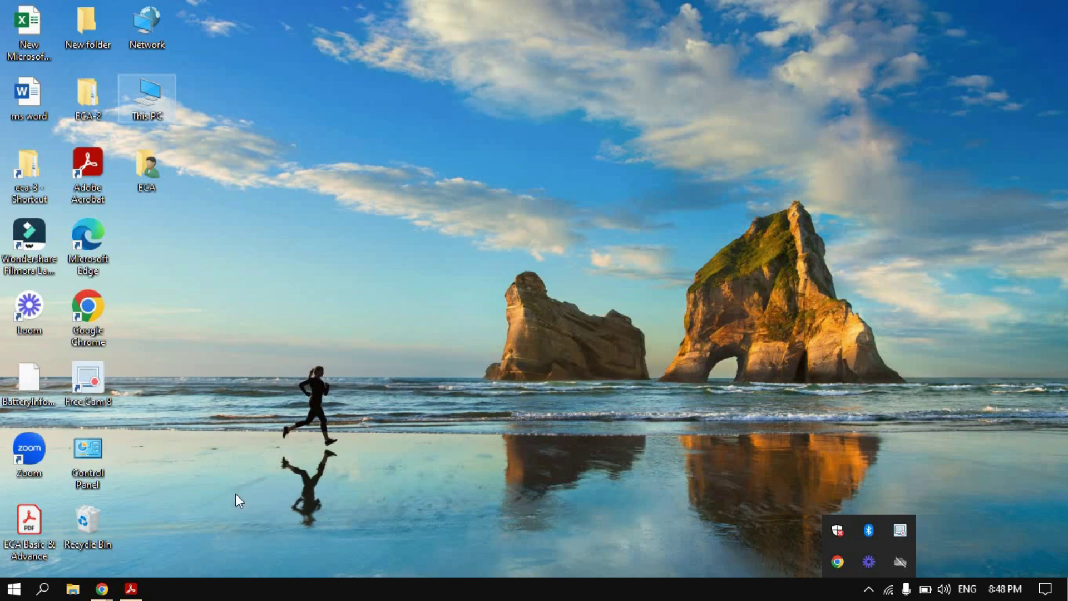
Step: Check the Cortana entry in Acrobat's shortcut list, then show the desktop and open Cortana
key("alt+Tab")
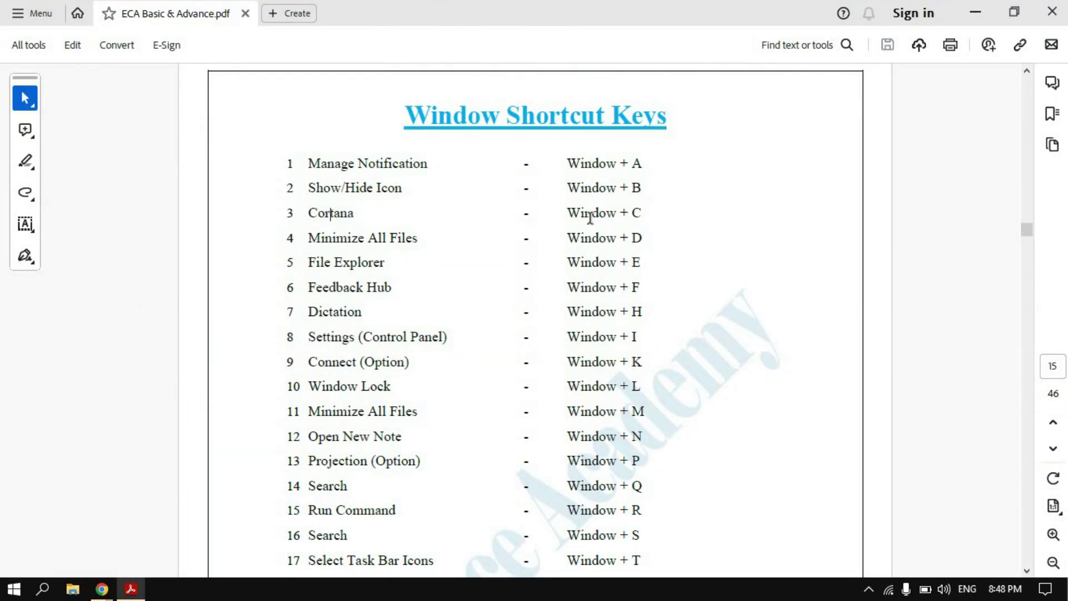
key("super+d")
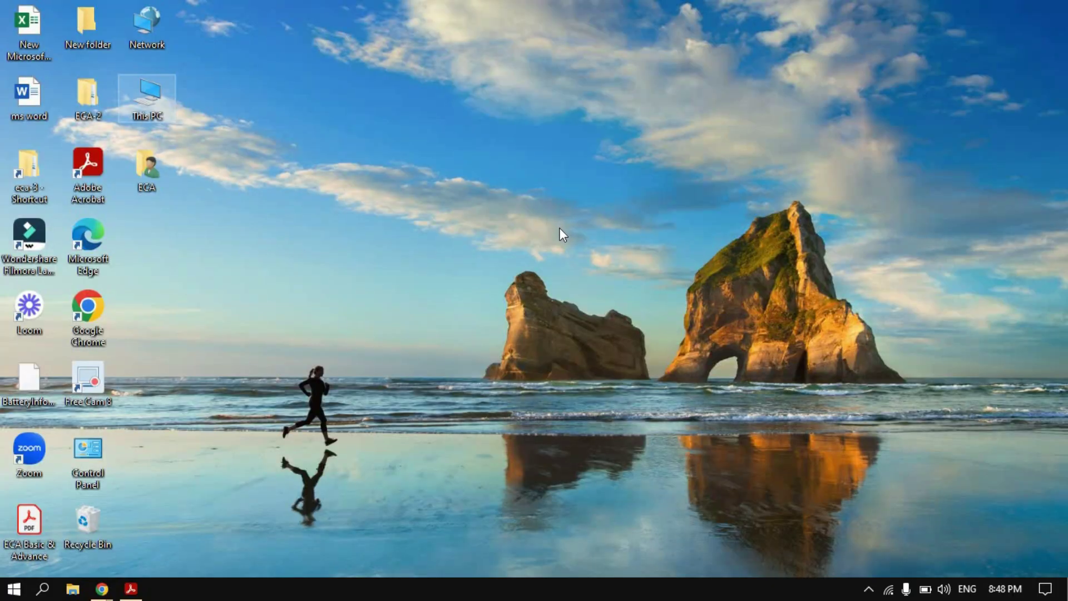
left_click(559, 228)
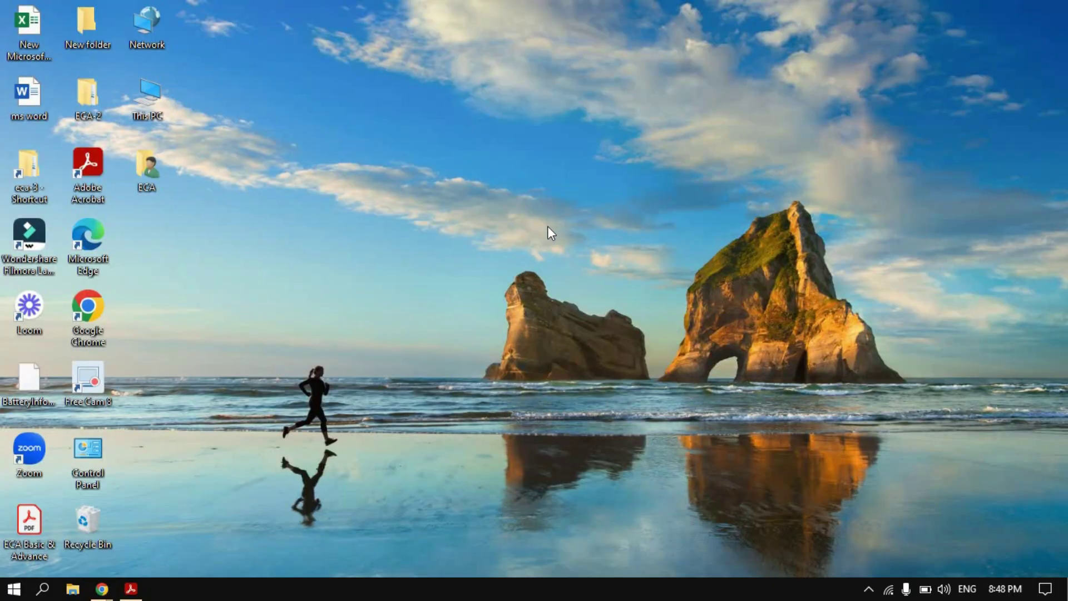
key("super+c")
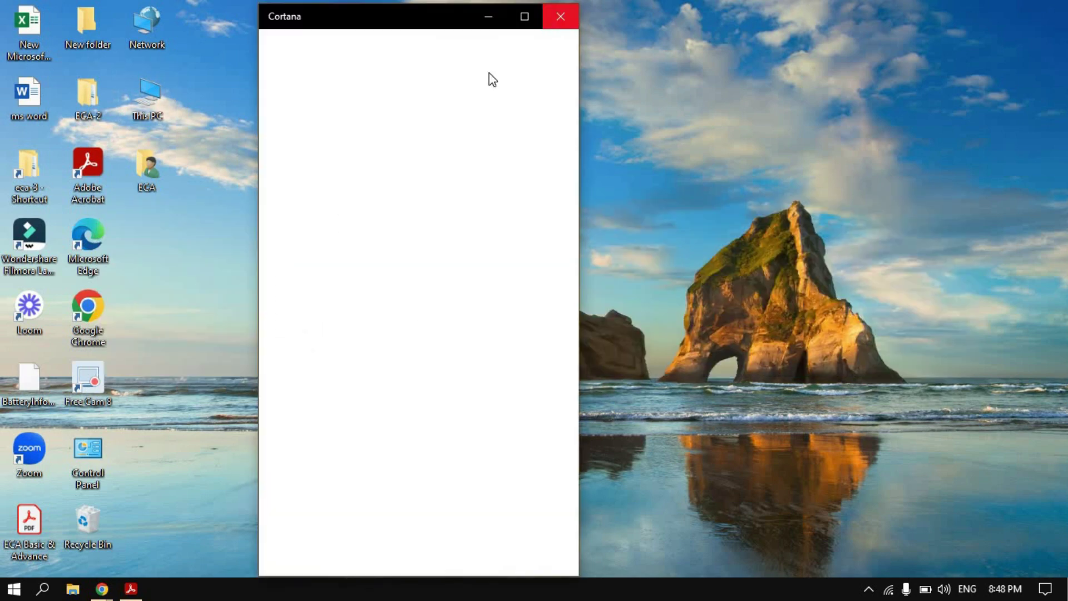
Step: Switch to Acrobat, highlight the File Explorer entry in the shortcut list to read its key combination, and return to the desktop
left_click(102, 589)
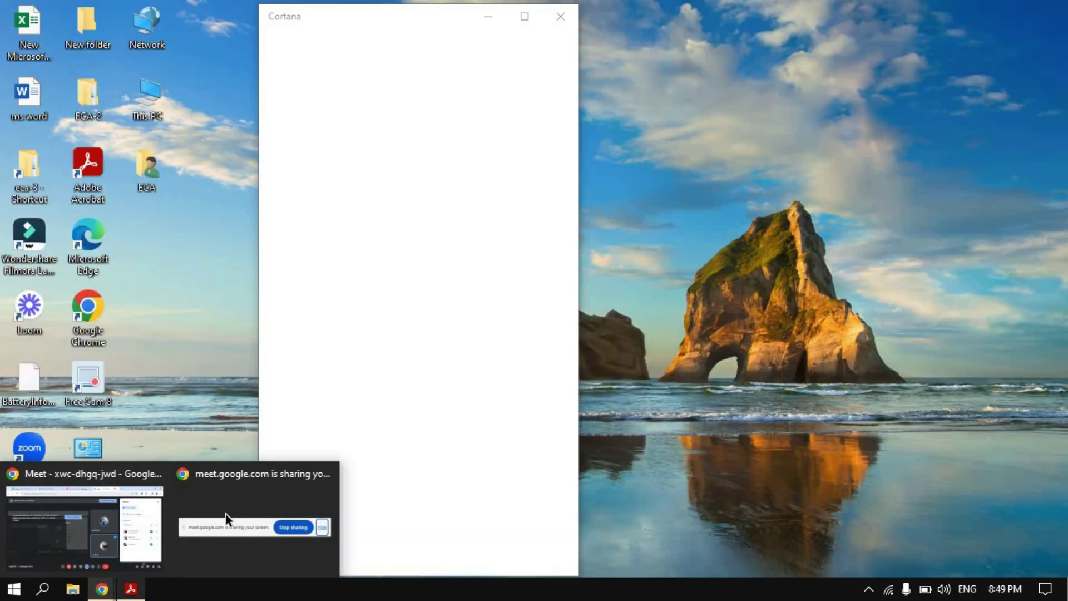
left_click(131, 589)
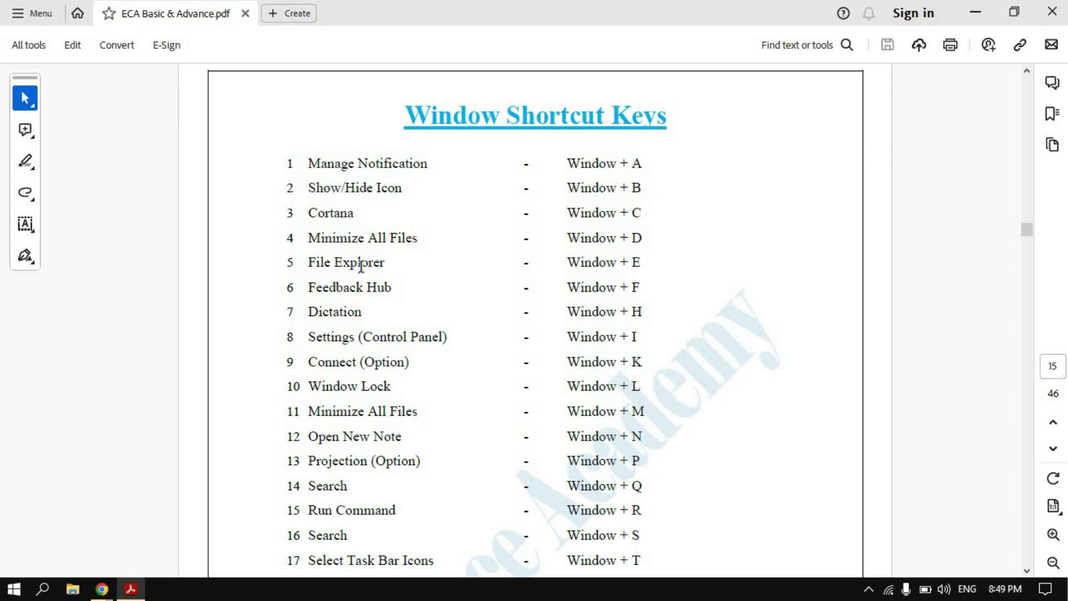
left_click_drag(312, 260, 387, 267)
left_click(591, 270)
key("super+d")
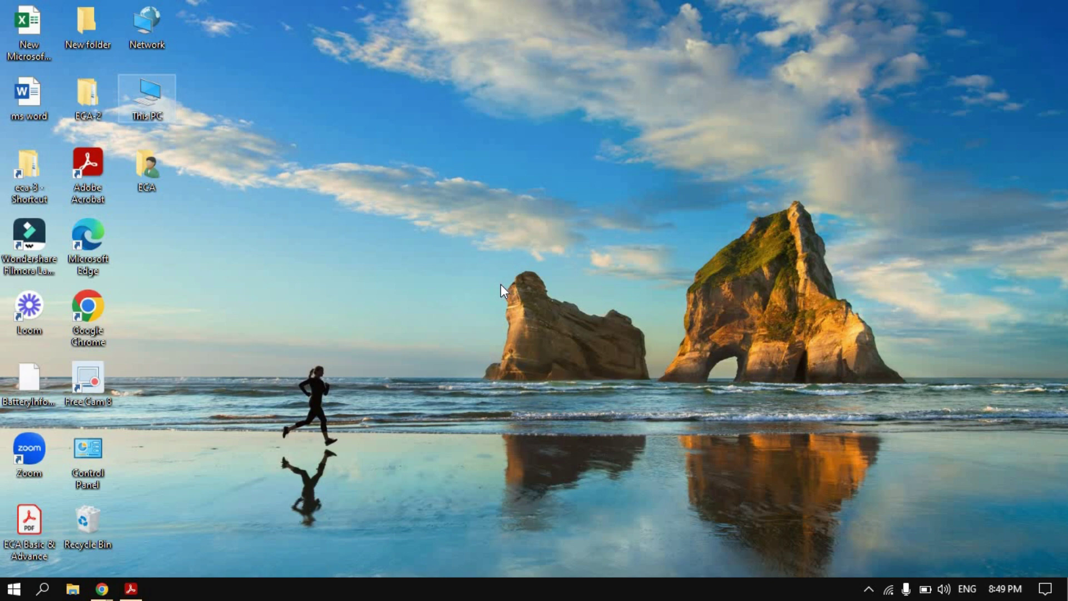
Step: Refresh the desktop several times
right_click(466, 252)
left_click(457, 245)
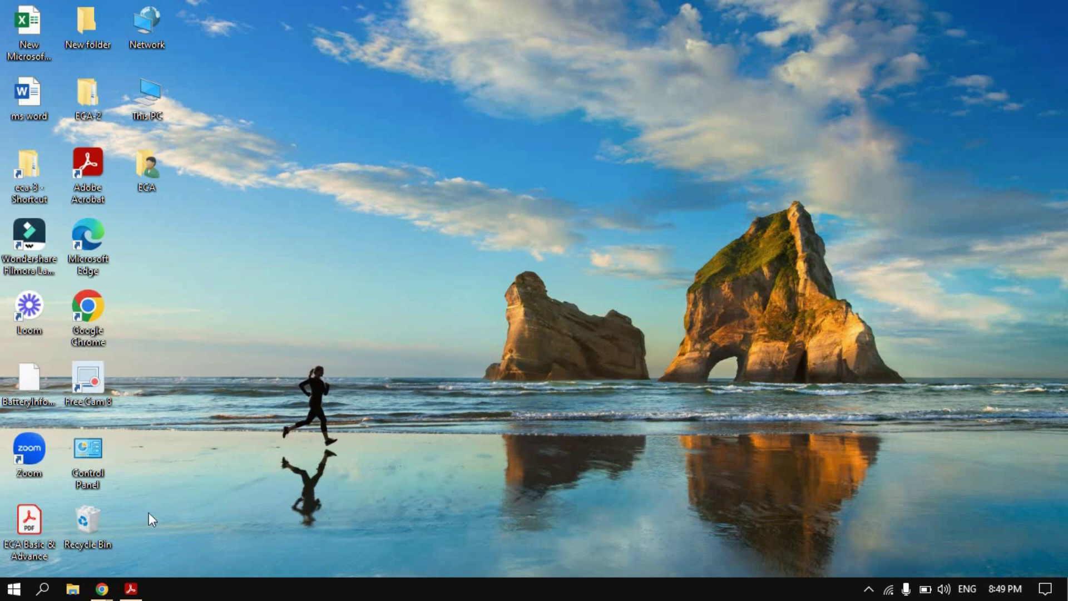
right_click(404, 196)
left_click(498, 242)
right_click(455, 197)
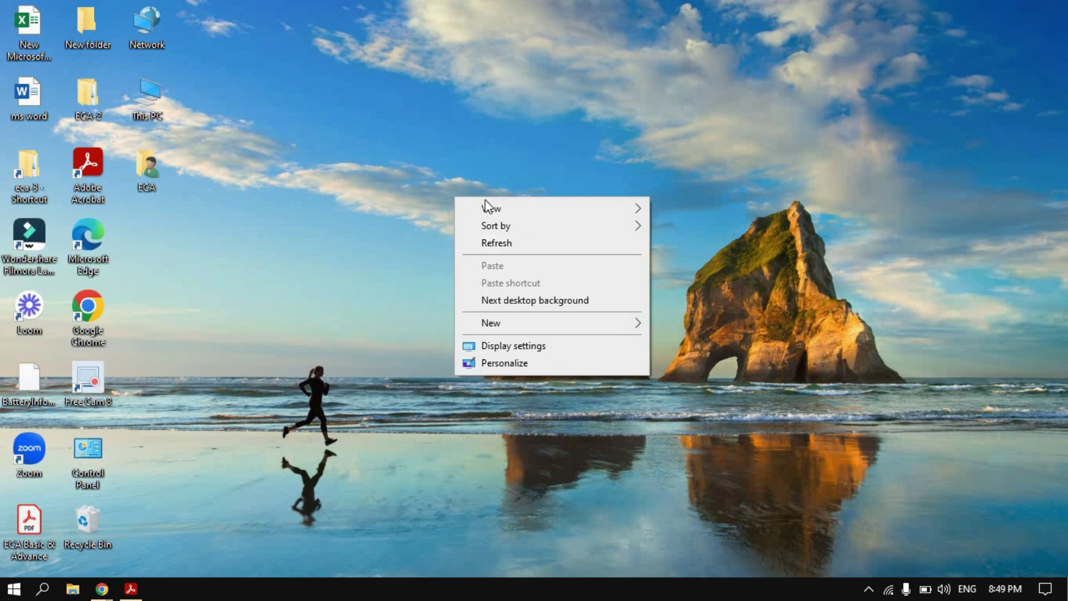
left_click(501, 242)
right_click(485, 199)
left_click(530, 245)
right_click(501, 197)
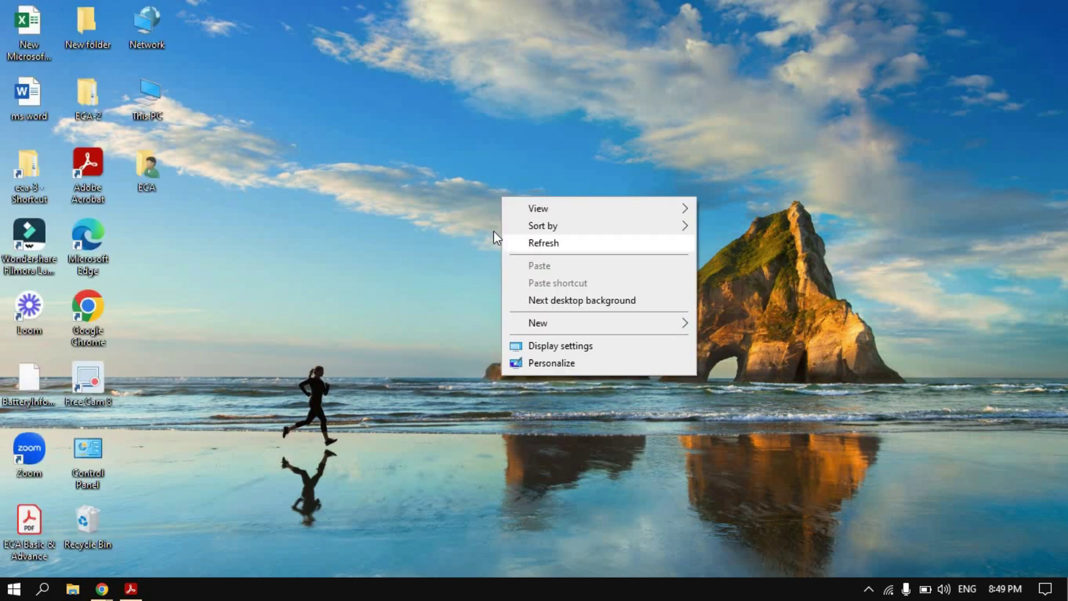
left_click(504, 242)
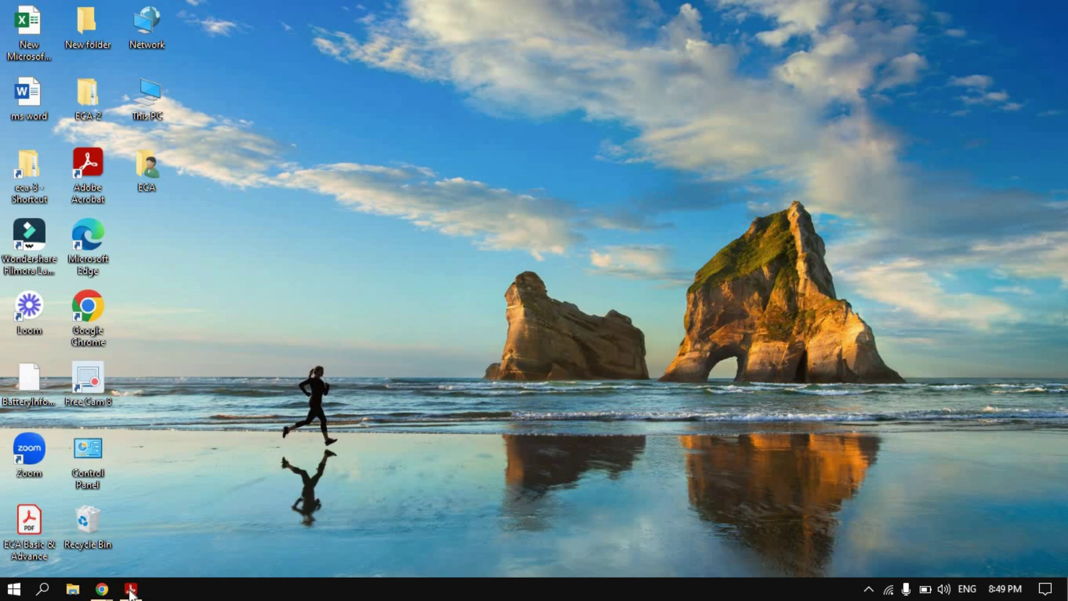
Step: Open Cortana and a File Explorer window, view Quick access, and close both windows
key("super+c")
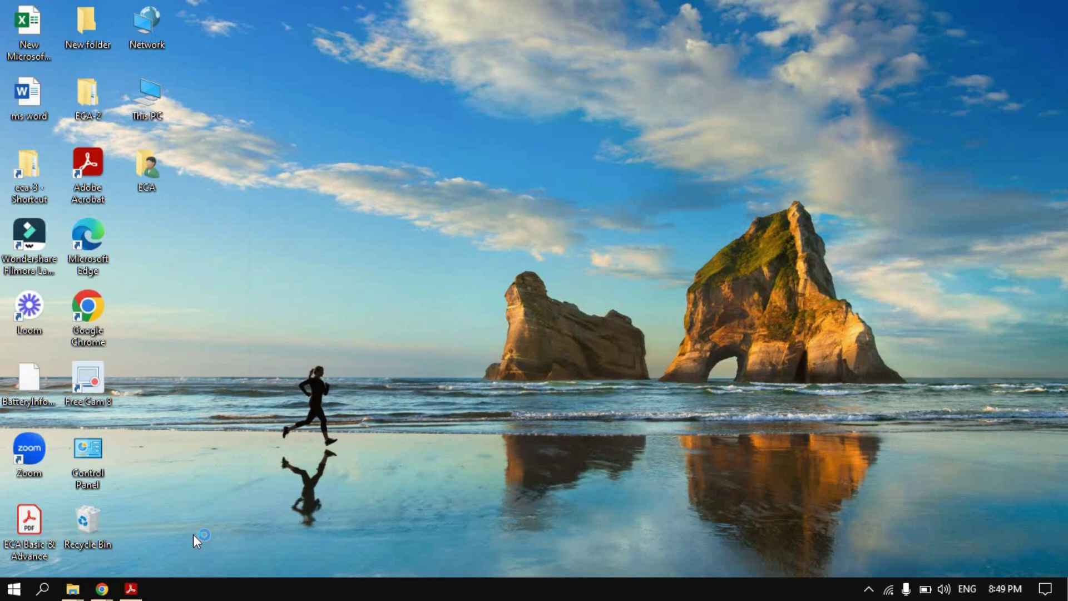
key("super+e")
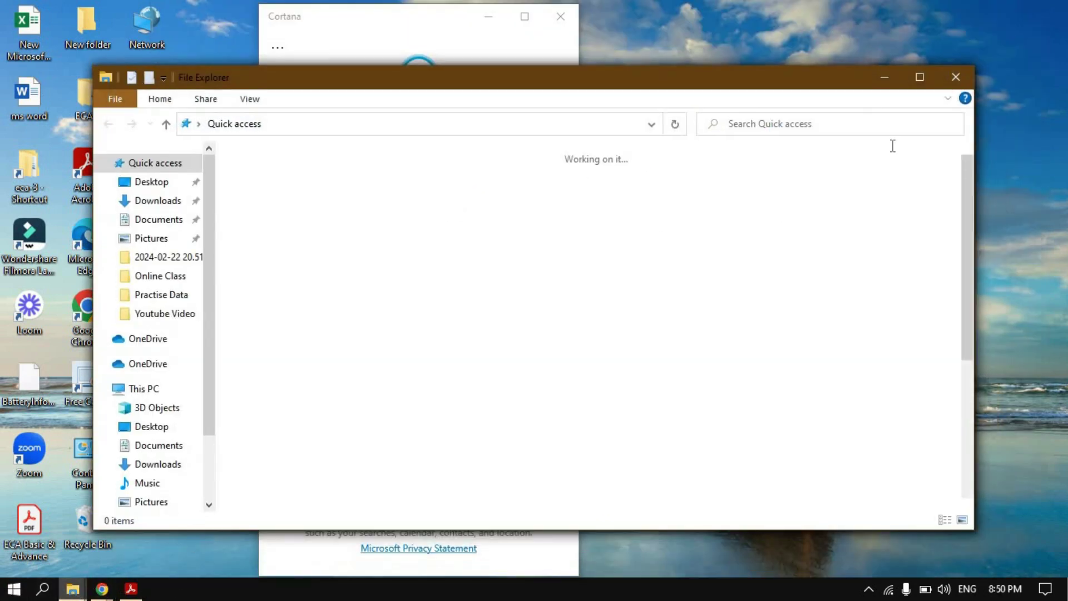
left_click(959, 77)
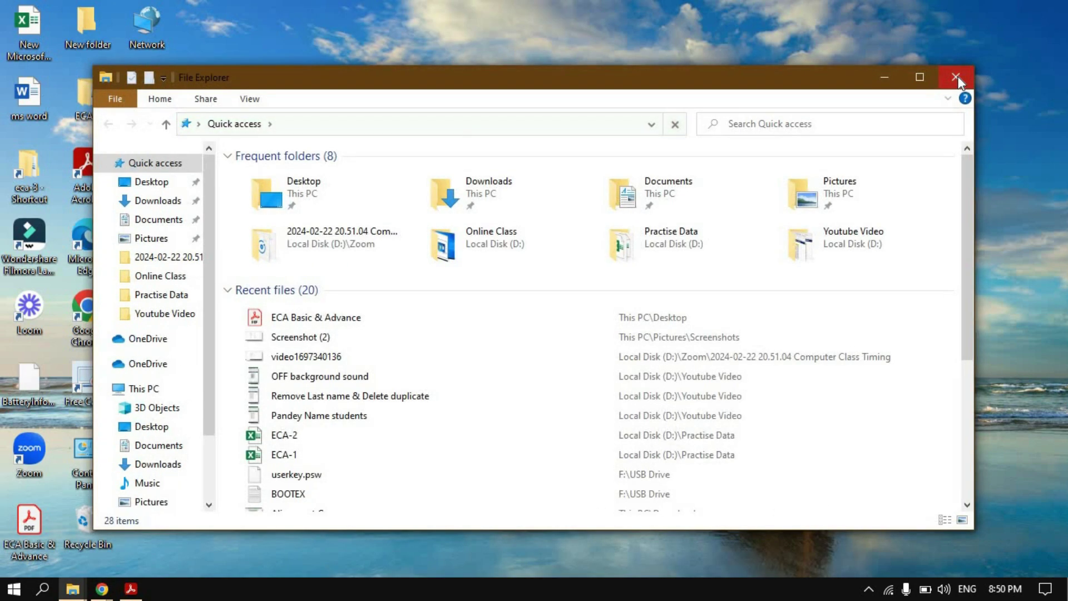
left_click(958, 76)
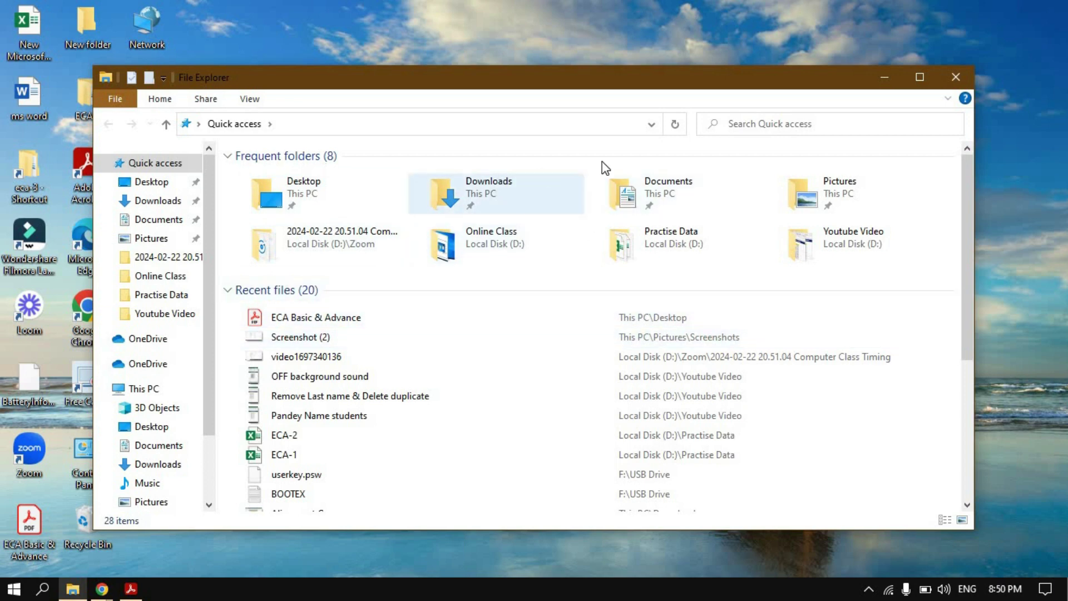
left_click(954, 78)
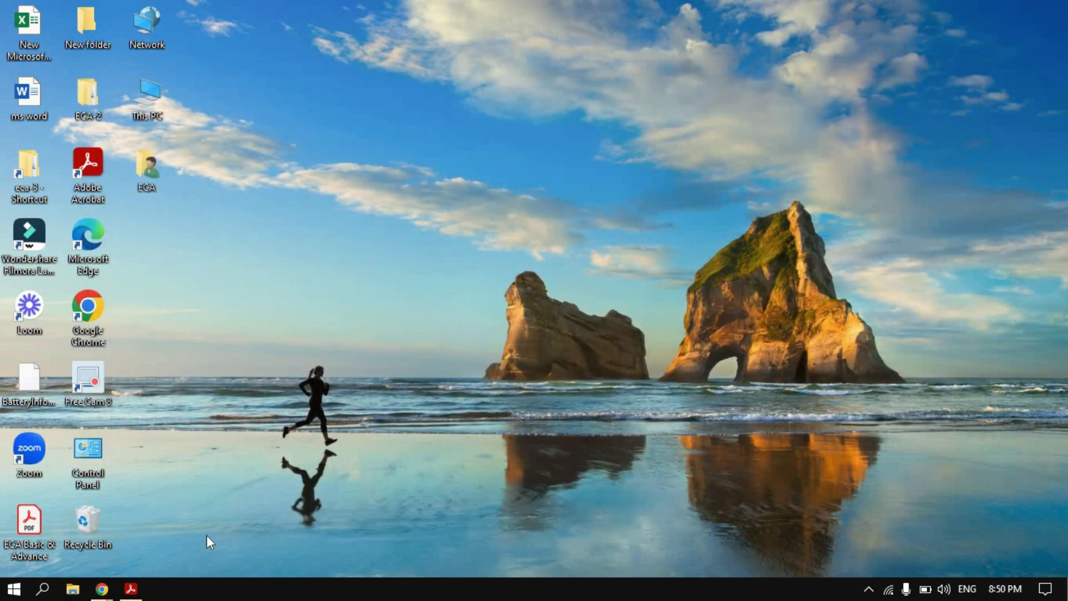
Step: Check the Feedback Hub entry in Acrobat's shortcut list, and open and close Feedback Hub from the desktop
left_click(136, 591)
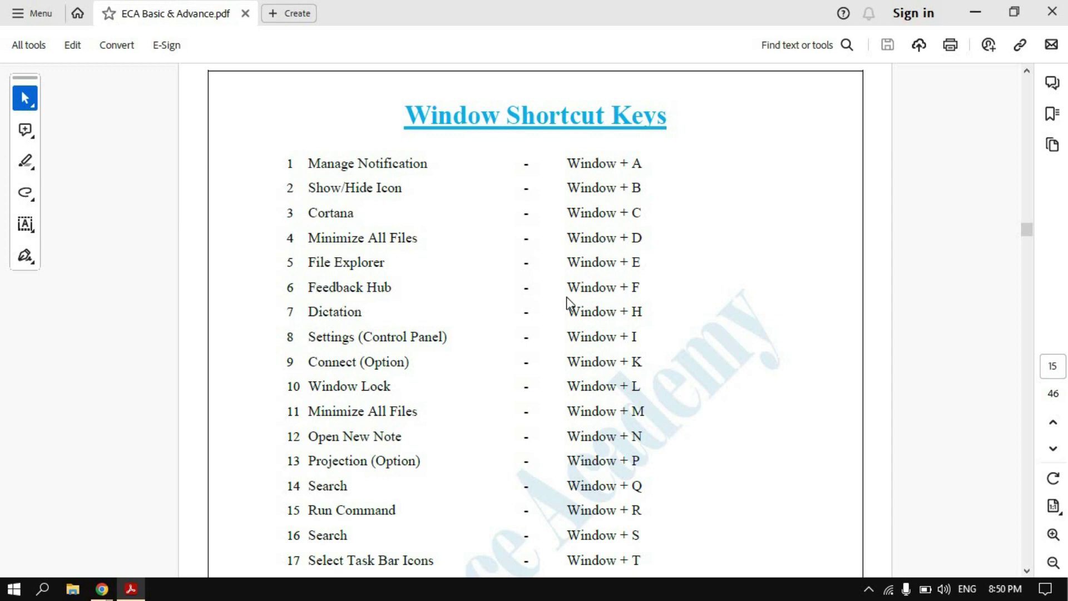
key("super+d")
key("super+f")
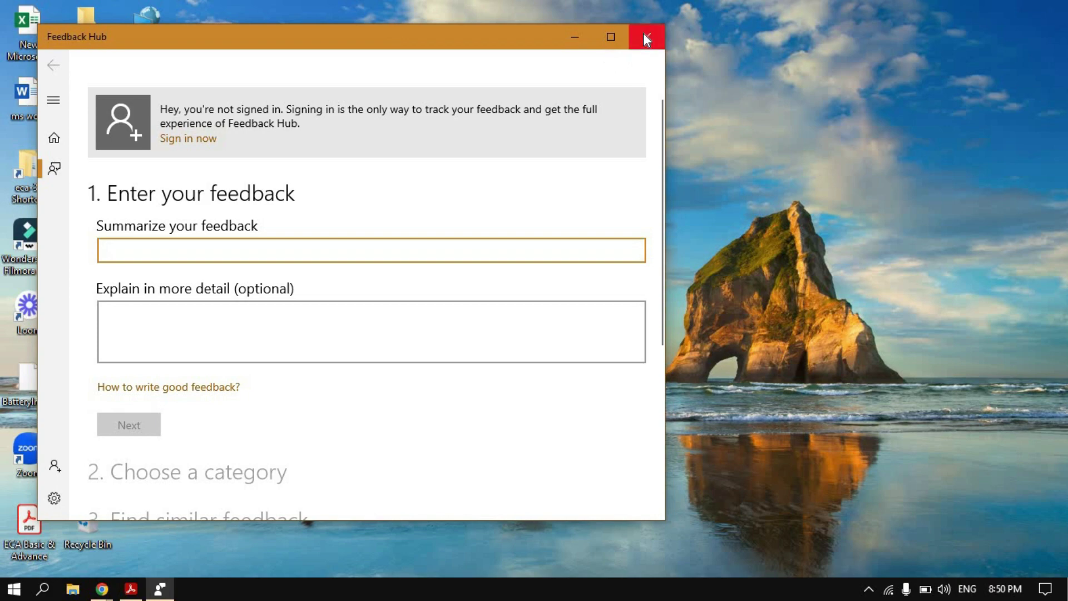
left_click(645, 38)
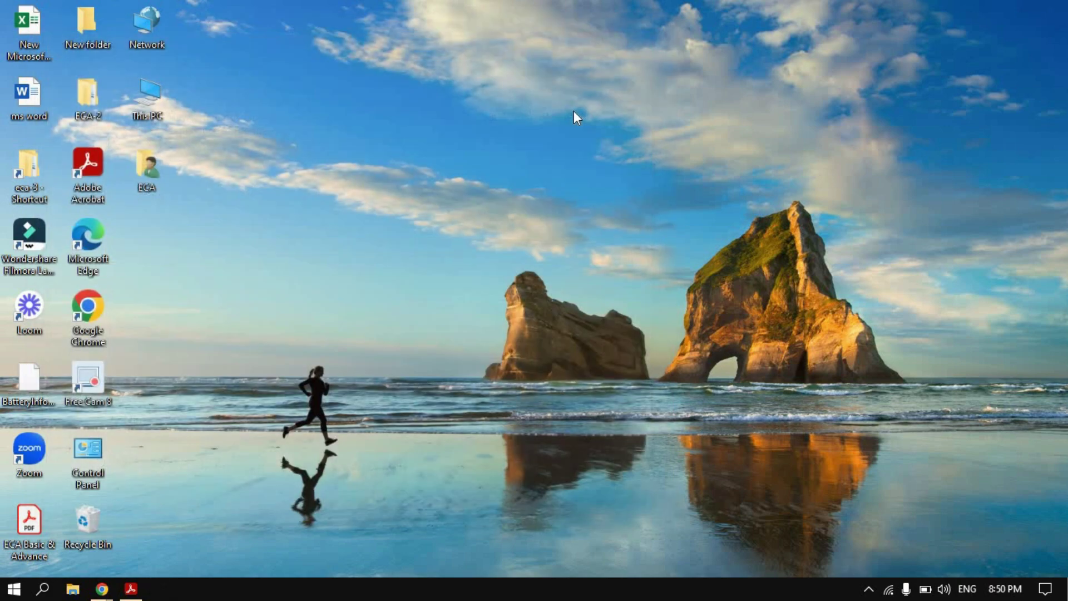
Step: Check the Dictation entry in Acrobat's shortcut list, return to the desktop, and start and close the dictation bar
key("super")
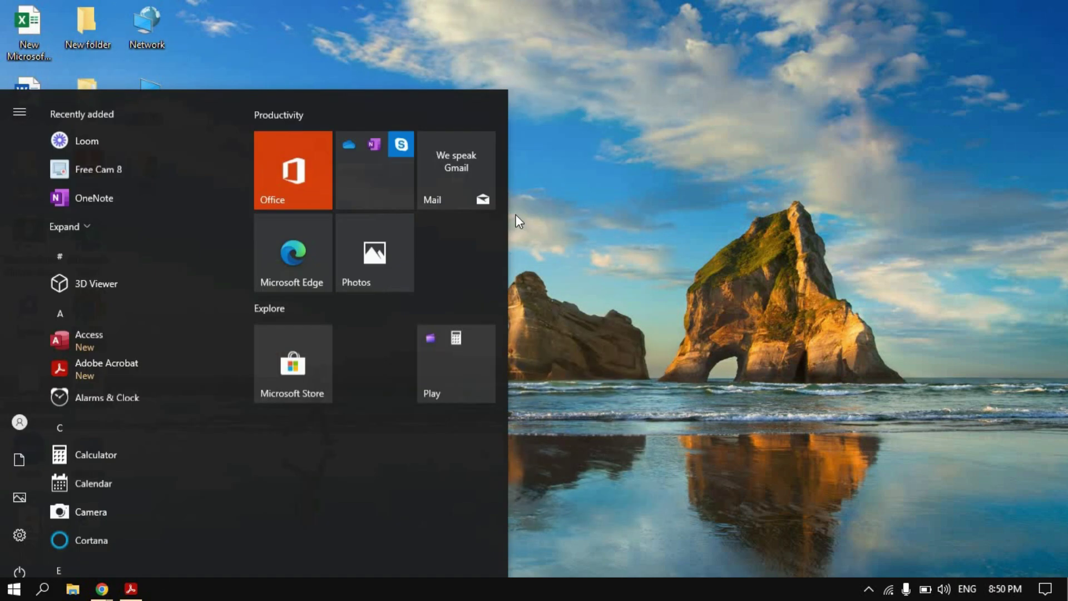
key("super+d")
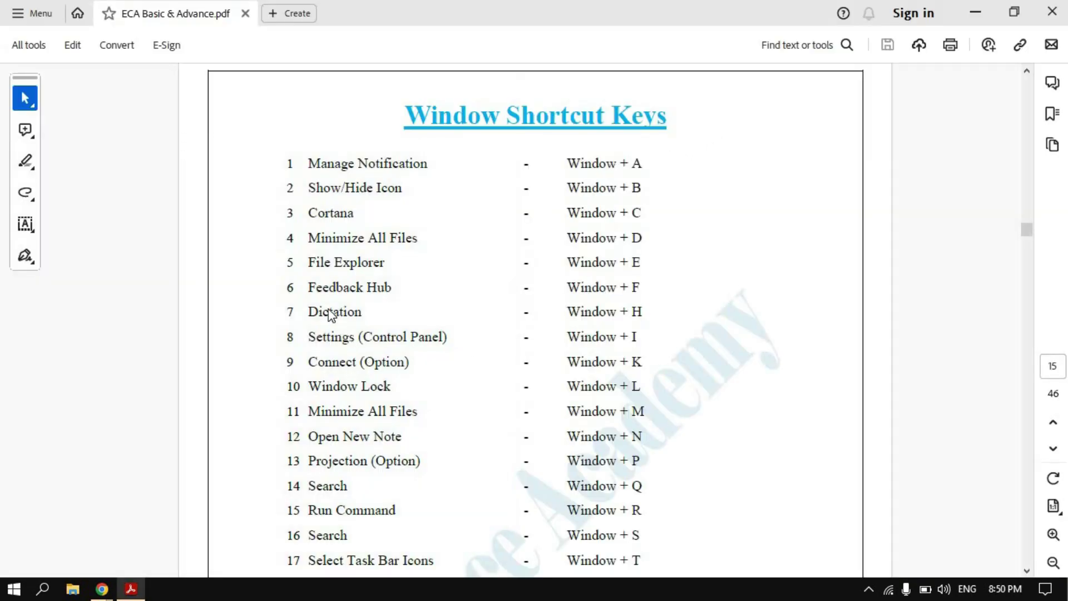
key("super+d")
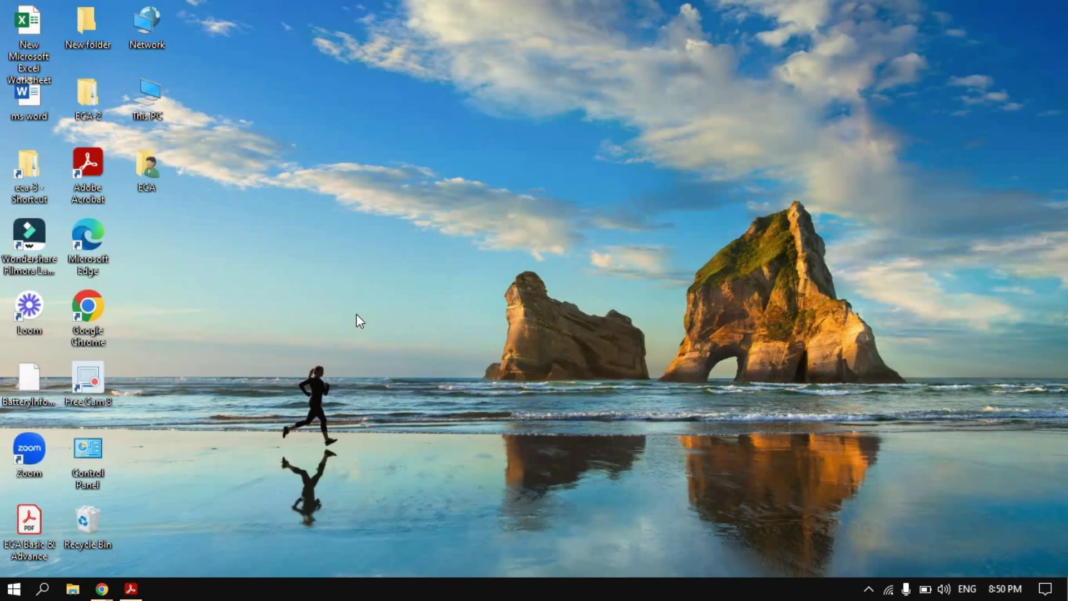
key("super+h")
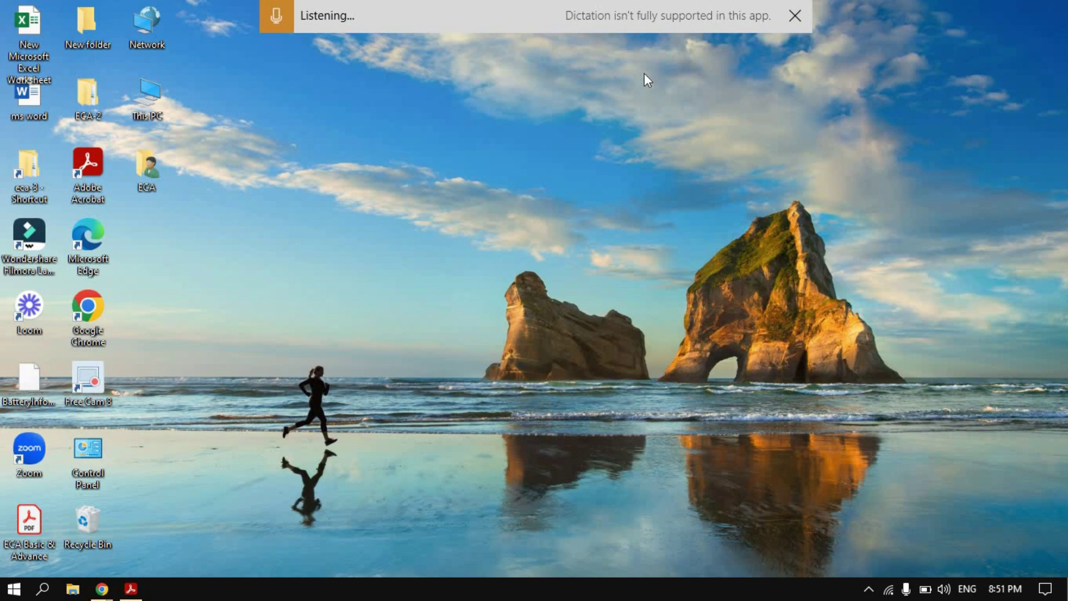
left_click(796, 16)
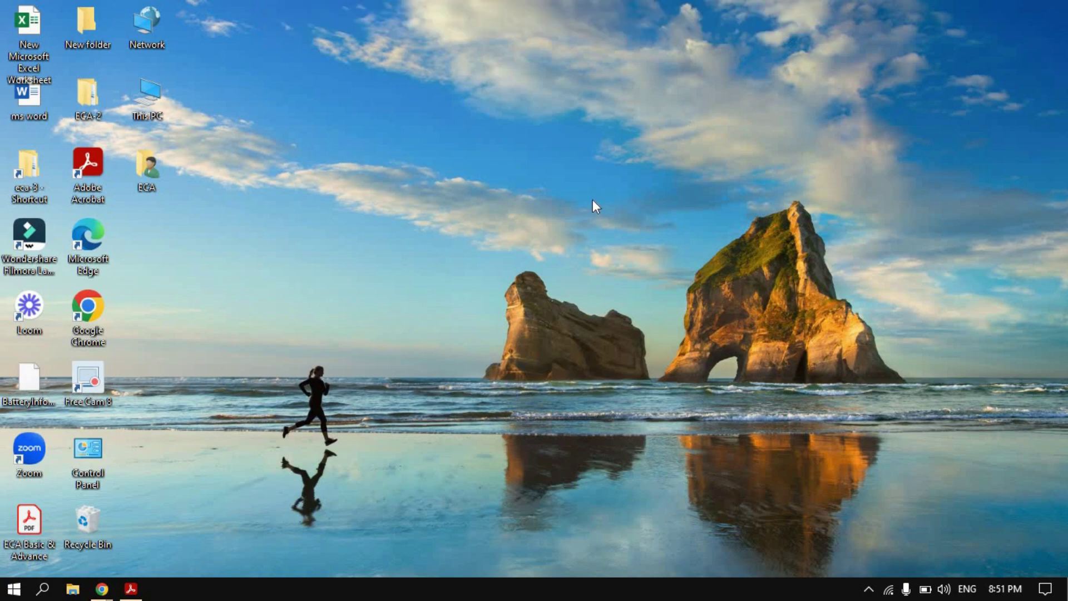
Step: Check the Settings (Control Panel) entry in Acrobat's shortcut list, and open and close Windows Settings from the desktop
key("alt+Tab")
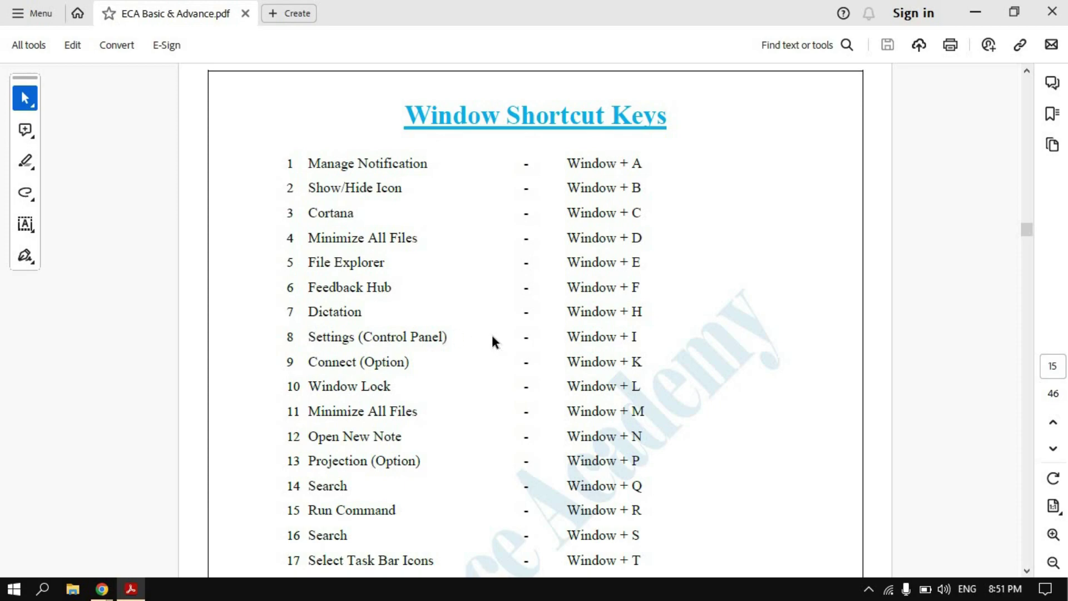
key("super+d")
key("super+i")
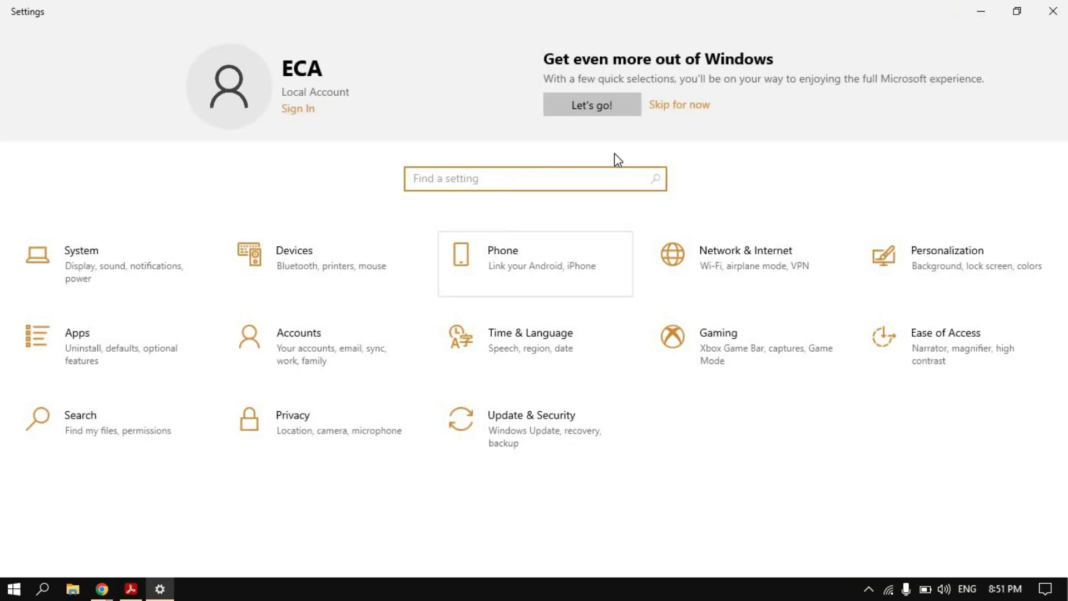
left_click(1055, 12)
Step: Highlight the Connect (Option) key combination in Acrobat's shortcut list, show the desktop and open the Connect pane for wireless devices
key("alt+Tab")
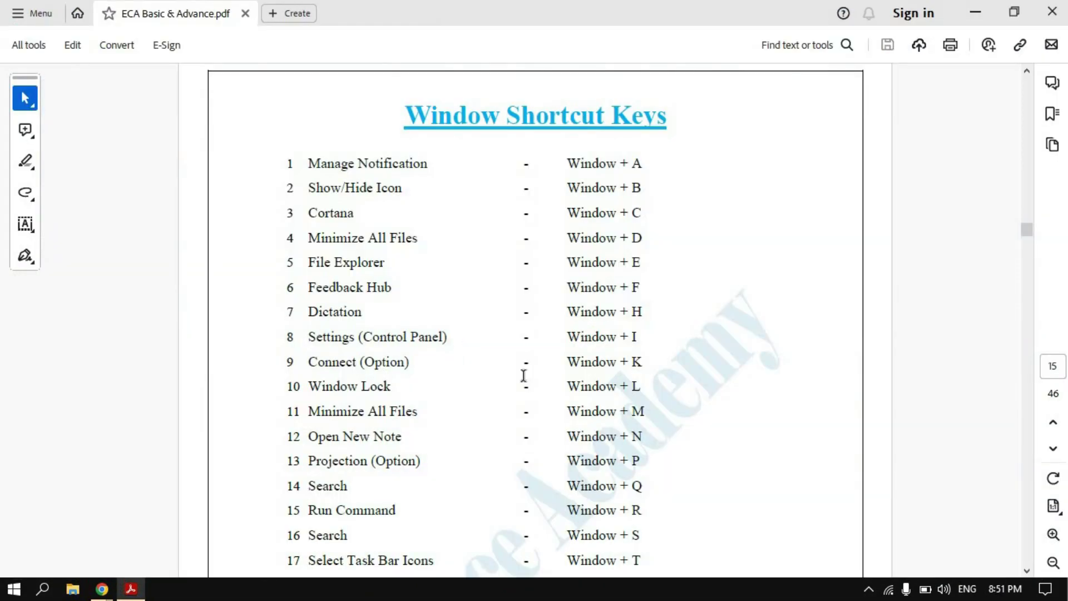
left_click_drag(567, 362, 642, 364)
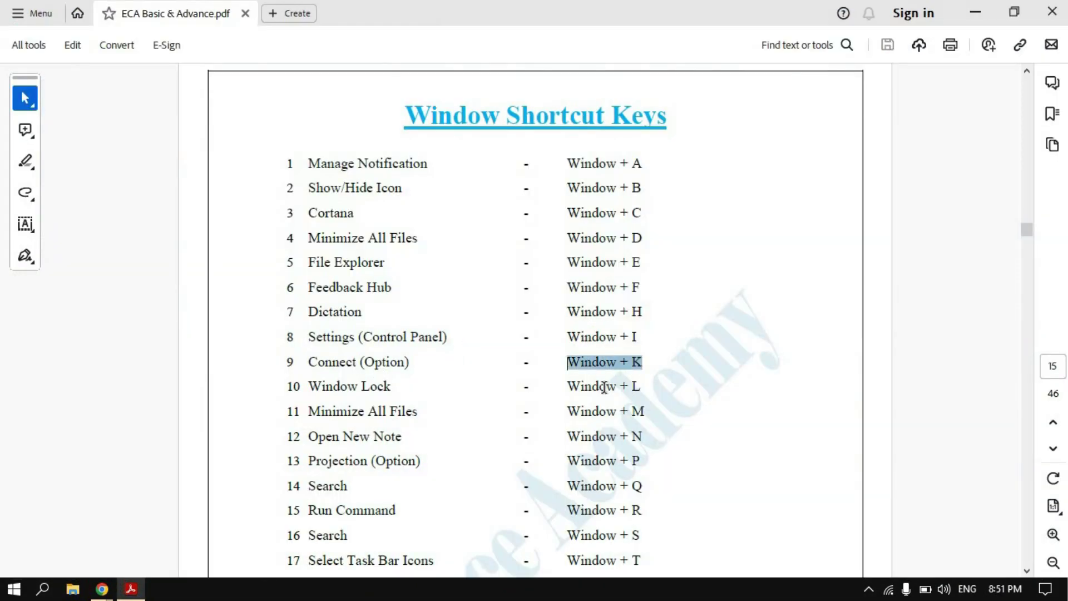
left_click(605, 379)
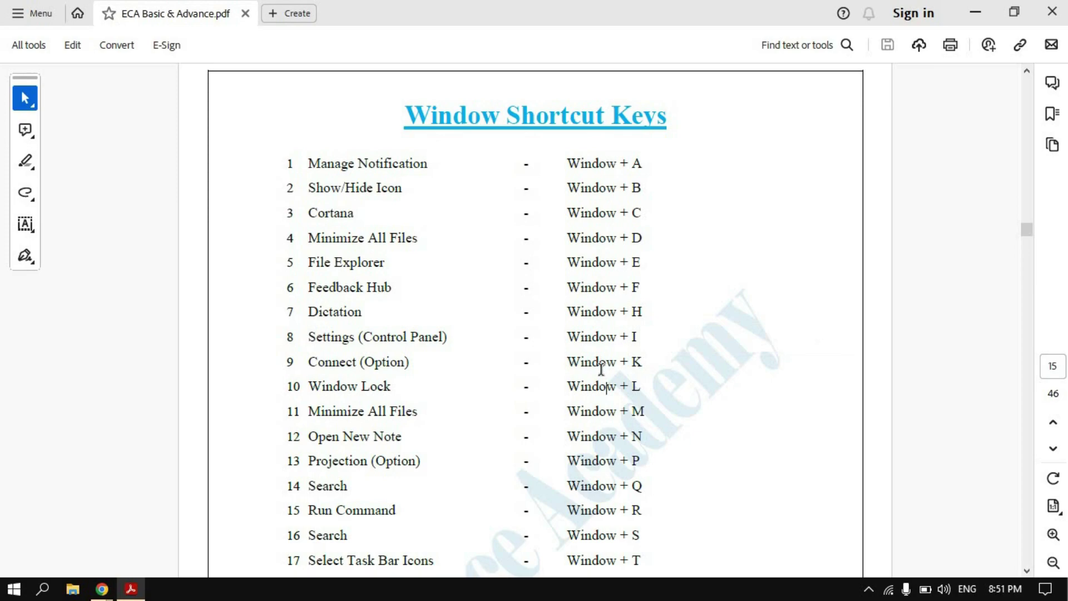
key("super+d")
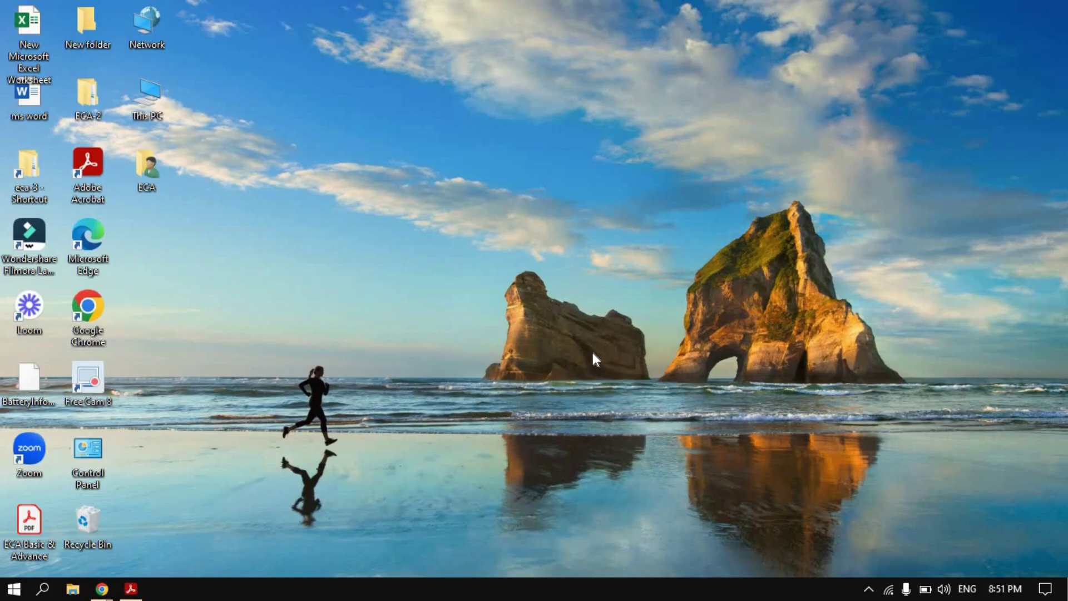
key("super+k")
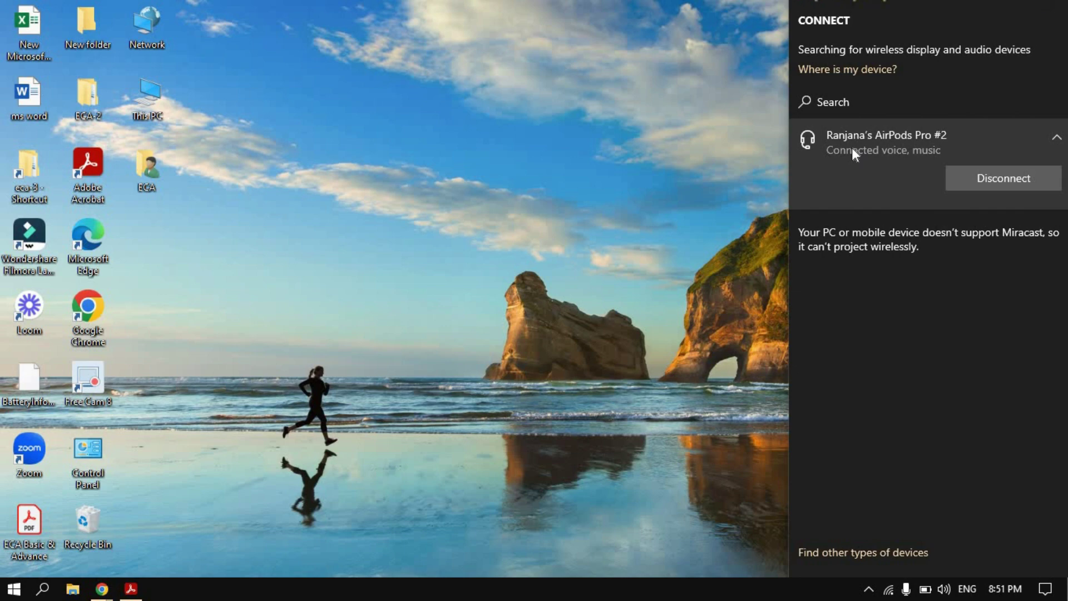
Step: Return to Acrobat's shortcut list, check the Minimize All Files entry (Window + M), and minimize all open windows
key("alt+Tab")
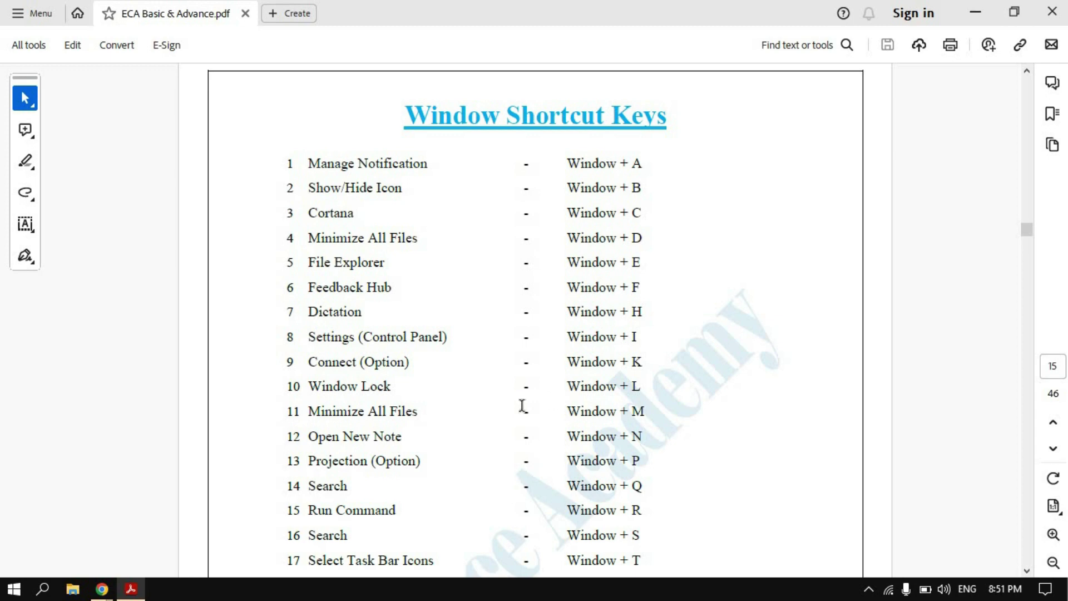
double_click(370, 413)
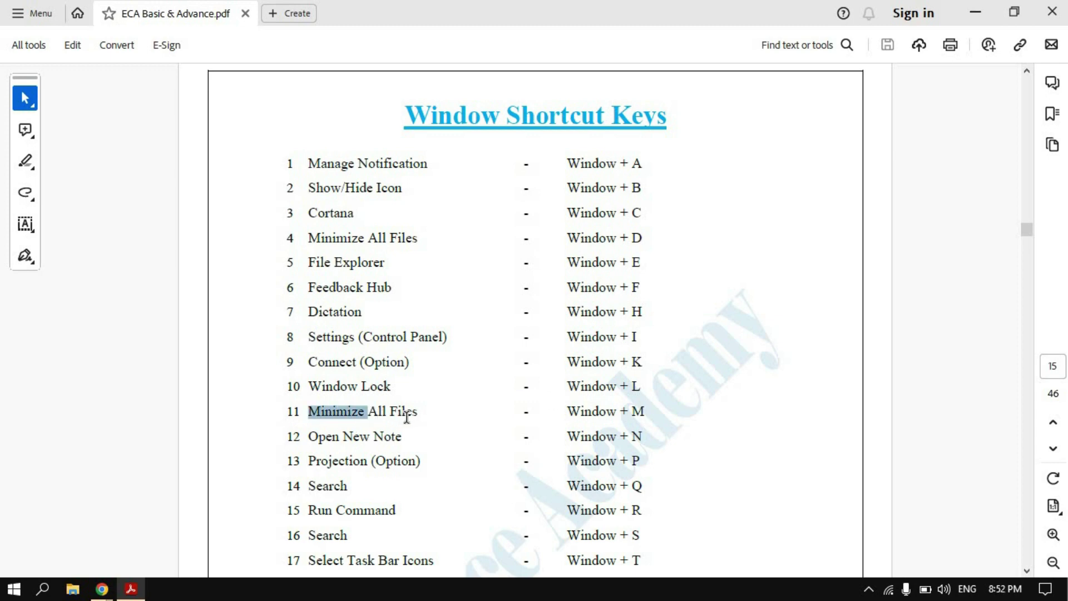
left_click(321, 421)
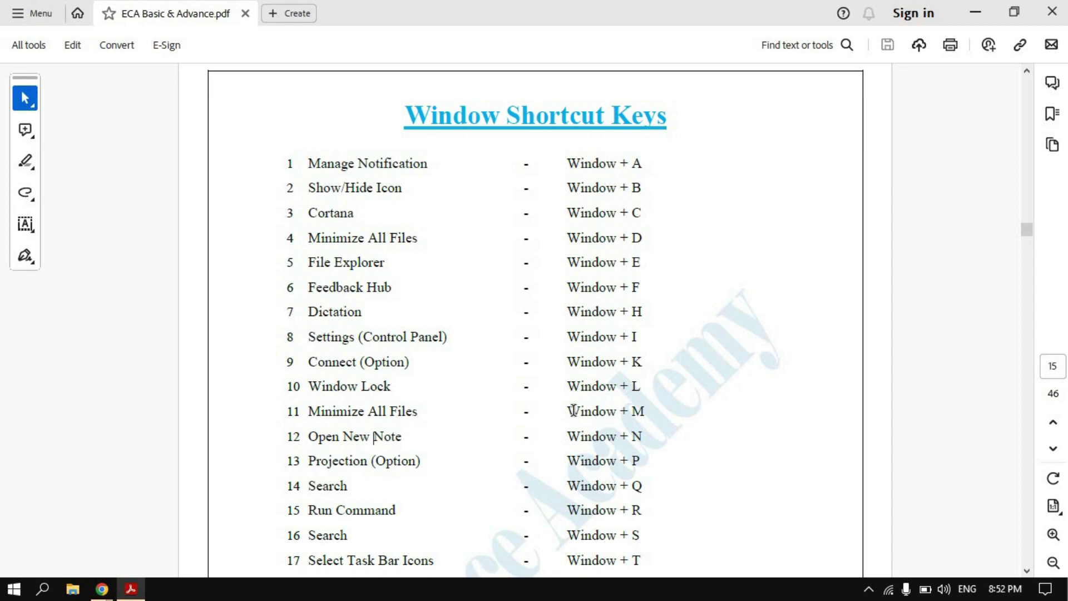
key("super+m")
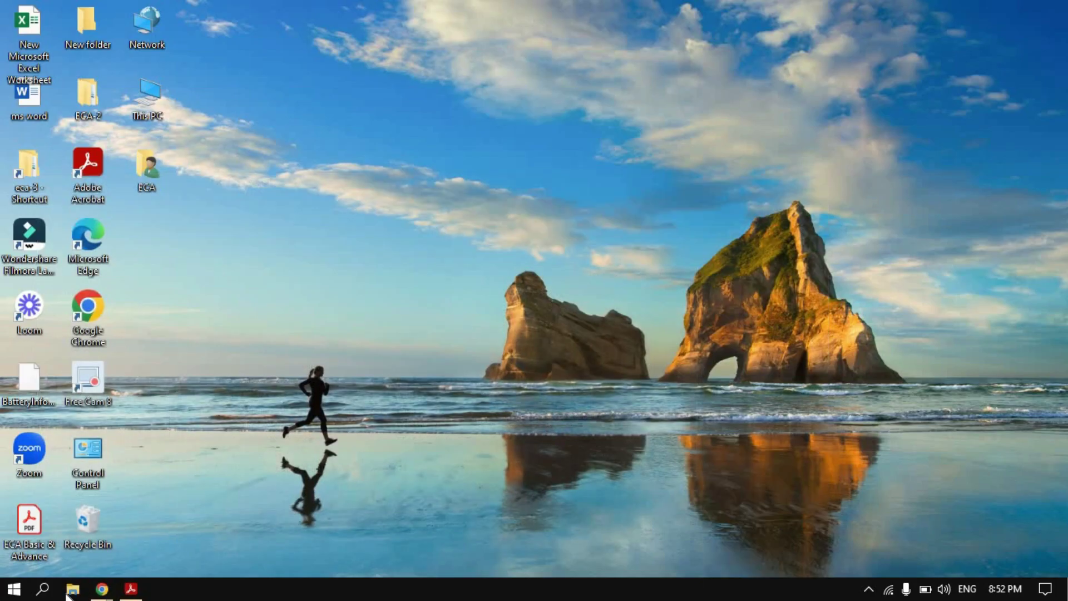
Step: Check the Open New Note entry in Acrobat's shortcut list, minimize all windows and refresh the desktop
left_click(131, 588)
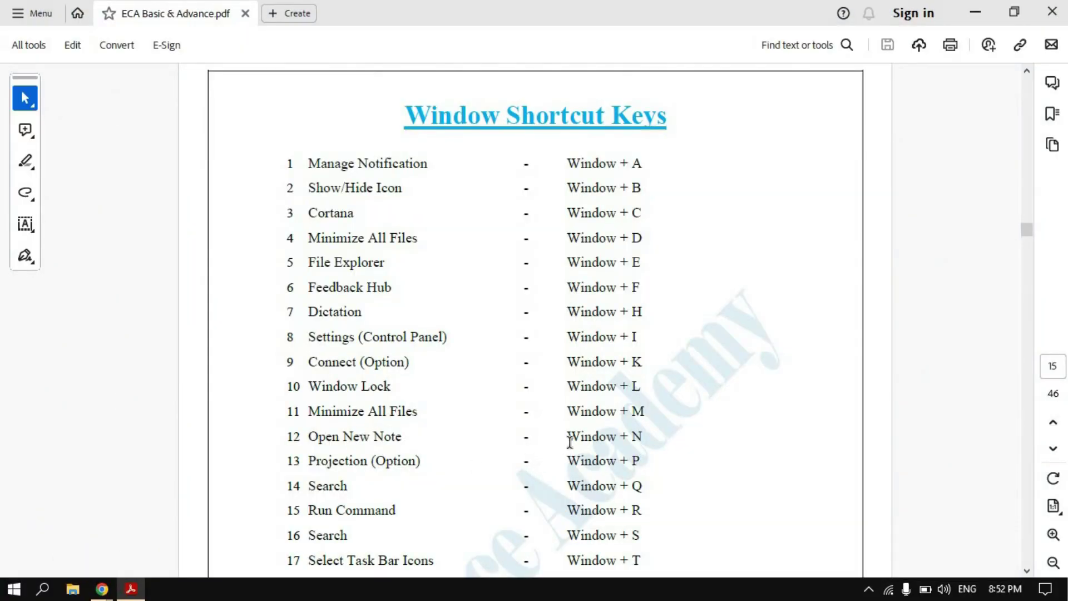
key("super")
key("super")
double_click(590, 437)
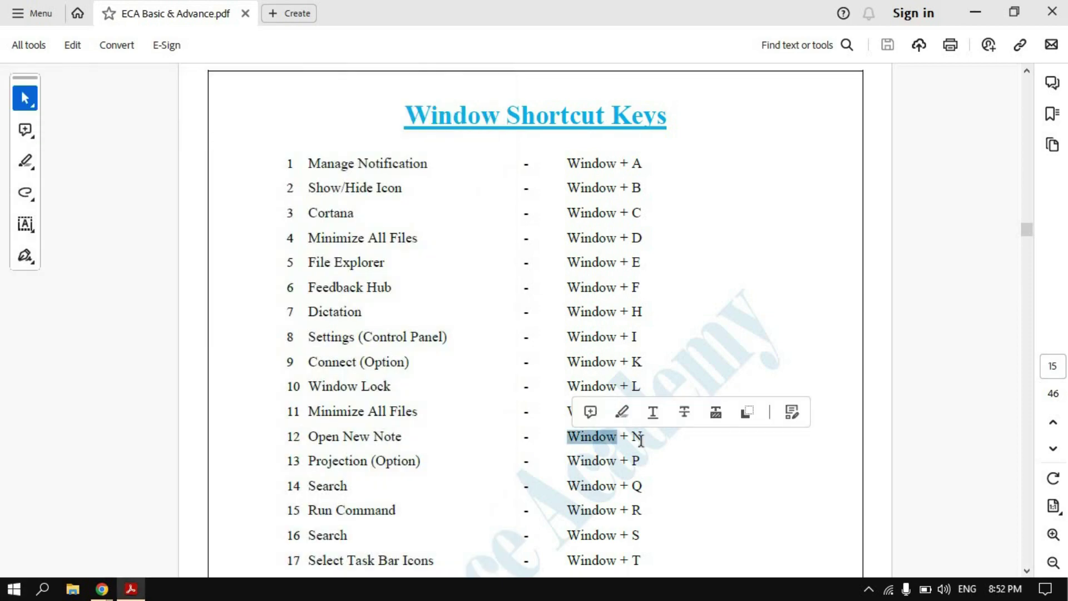
left_click(607, 455)
key("super+m")
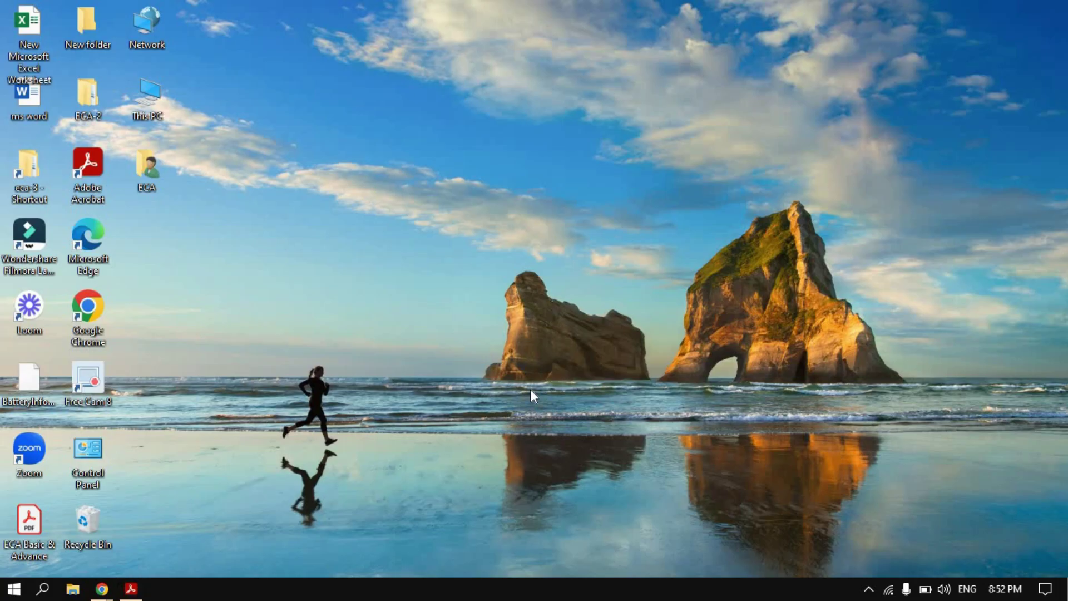
key("Right")
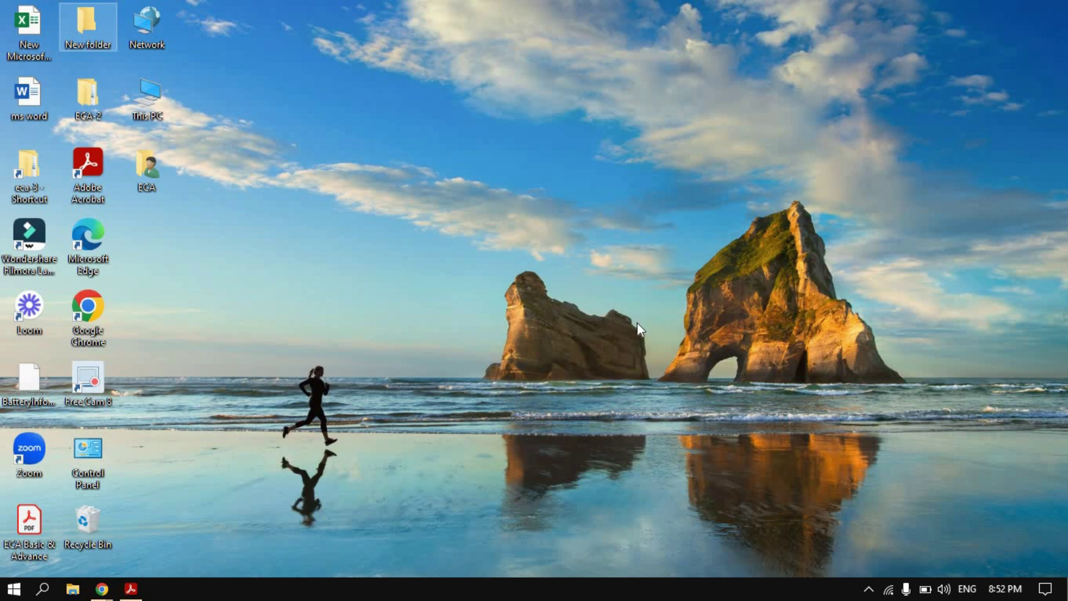
right_click(593, 291)
left_click(633, 338)
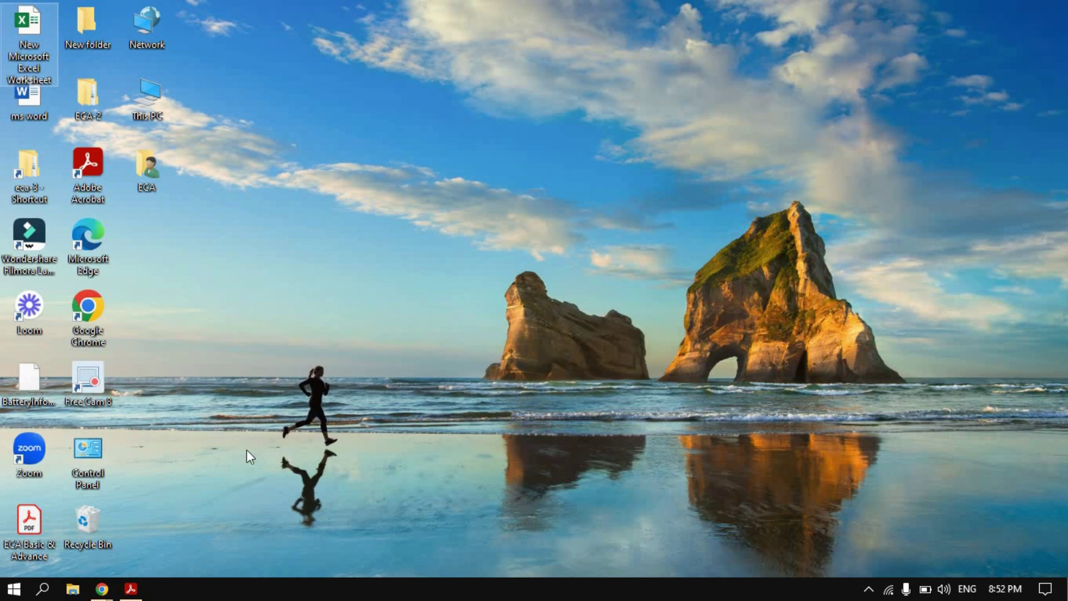
Step: Check the Projection (Option) entry in Acrobat's shortcut list, and open and close the Project pane from the desktop
left_click(132, 589)
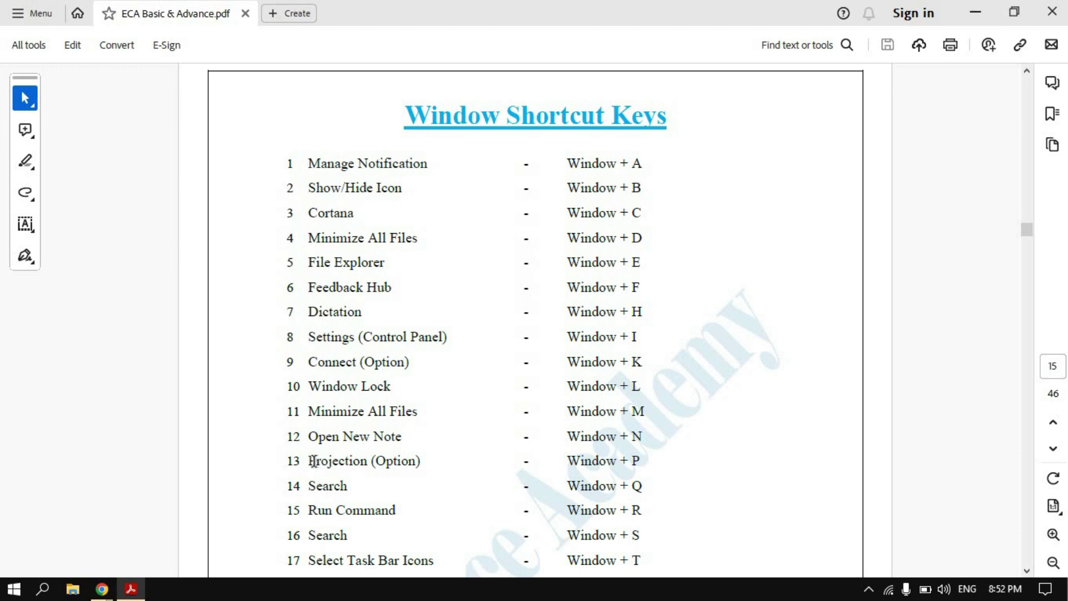
left_click_drag(314, 461, 374, 464)
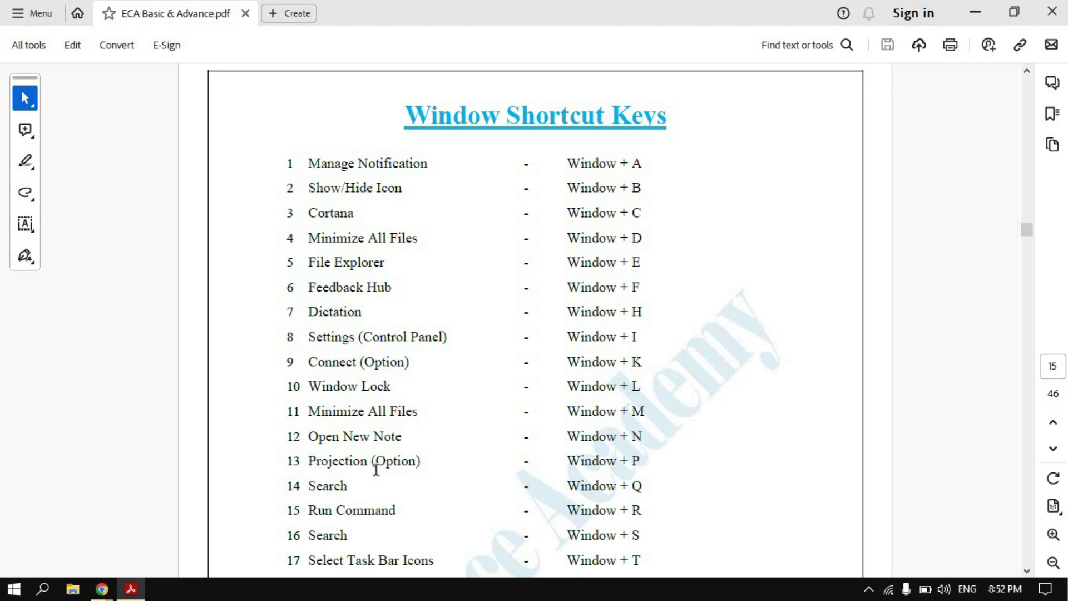
left_click(587, 463)
key("super+d")
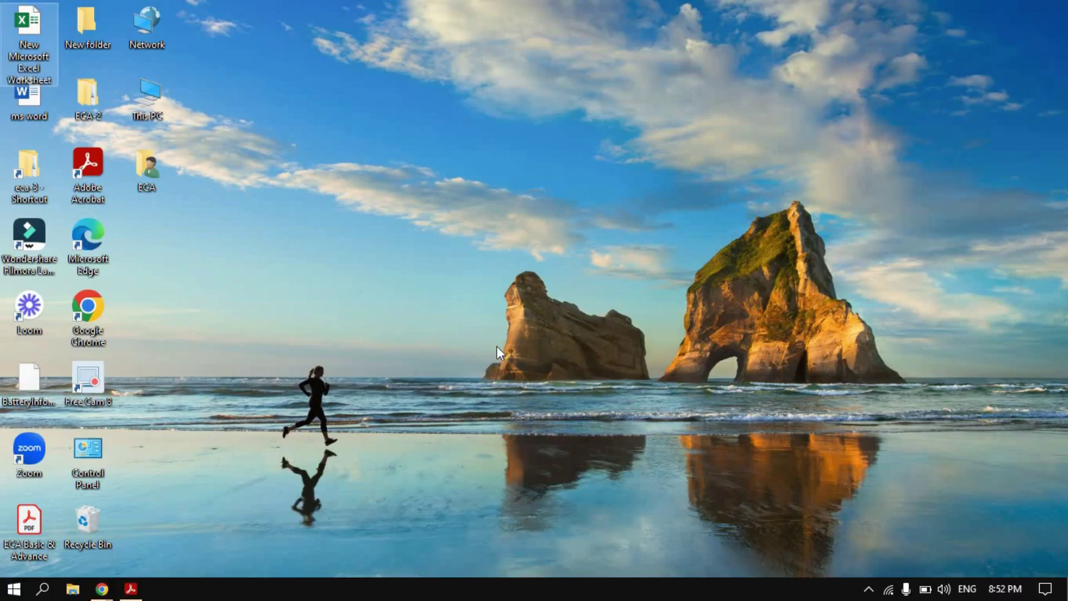
key("super+p")
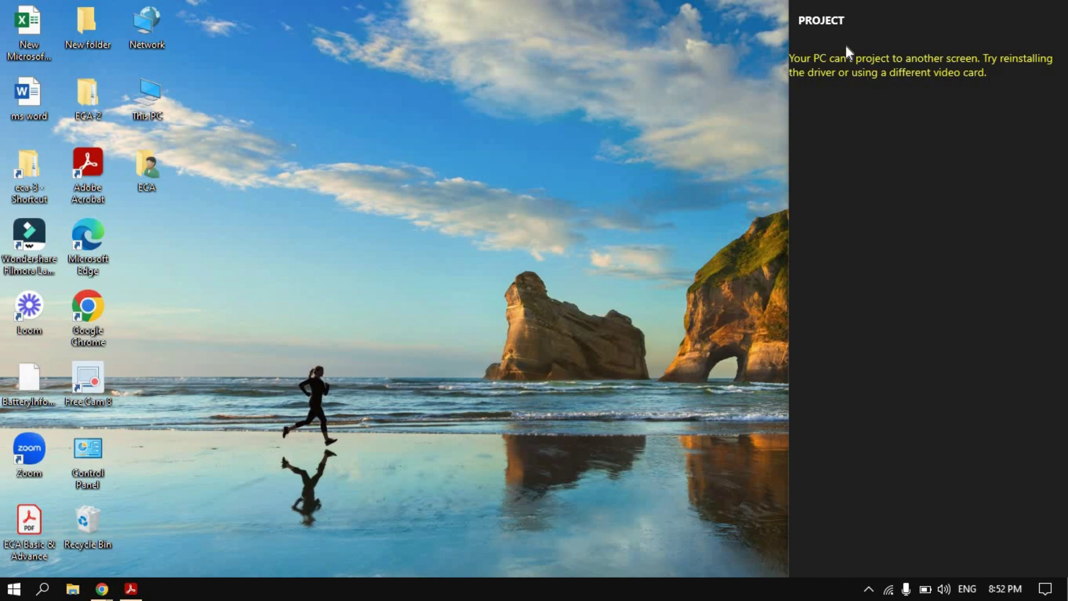
key("Escape")
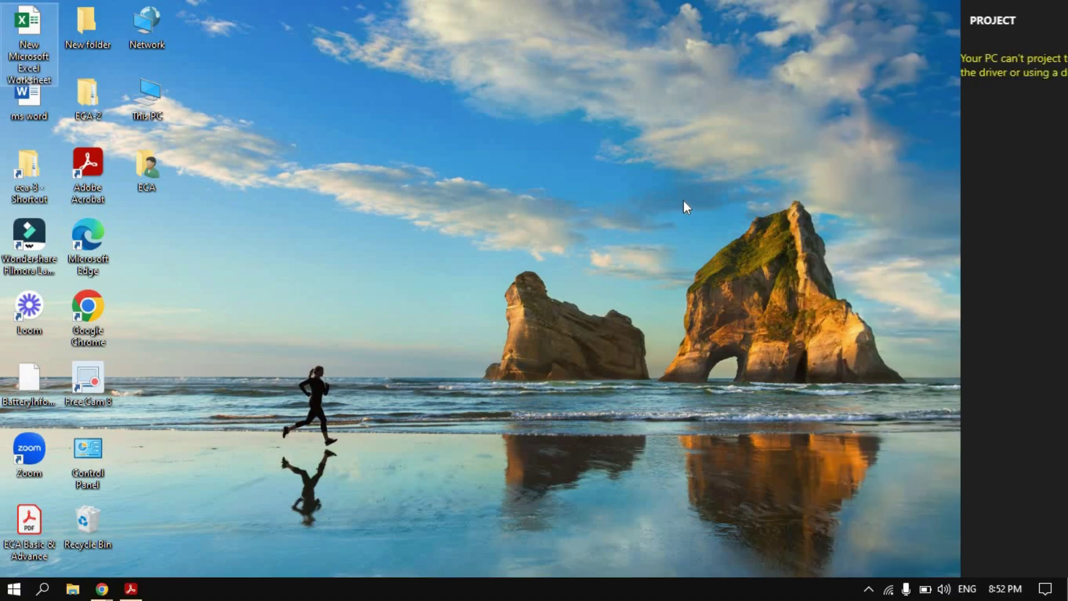
Step: Check the first Search entry in Acrobat's shortcut list, and open and close Windows Search twice from the desktop
key("alt+Tab")
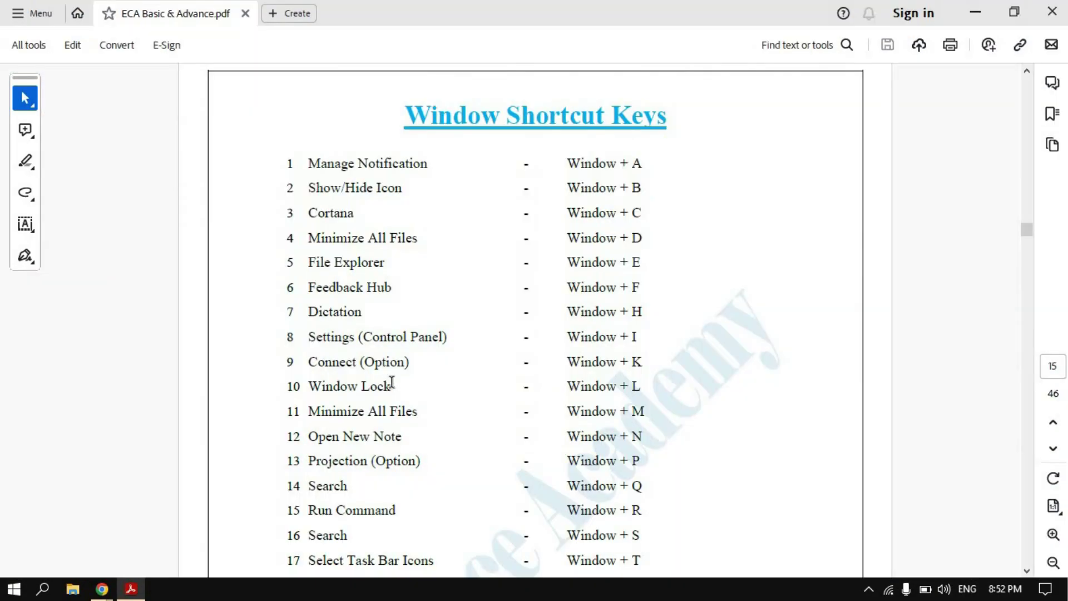
scroll(389, 381, "down", 2)
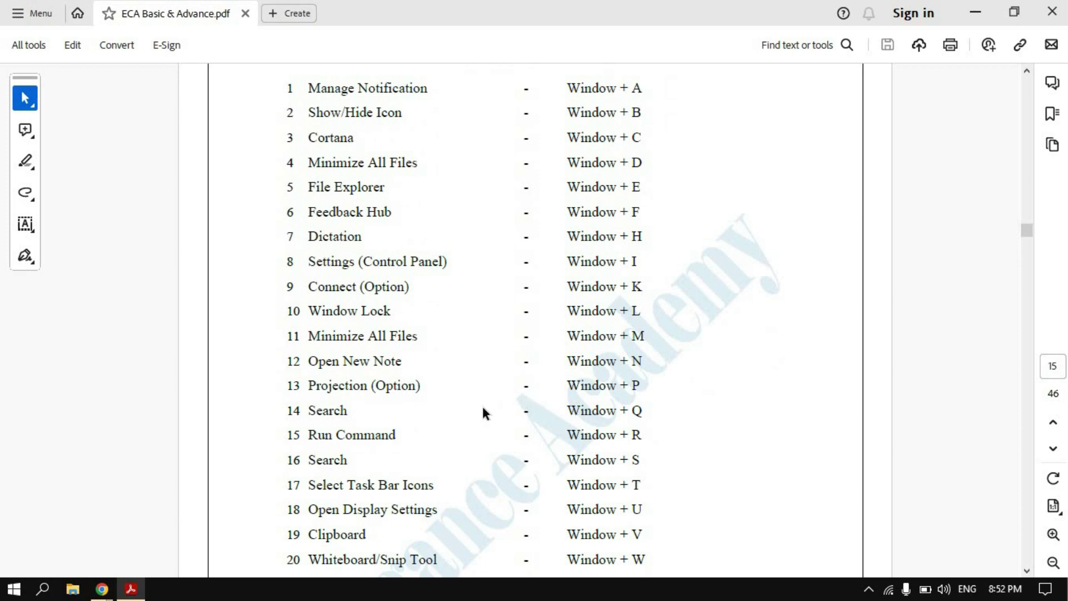
key("super+d")
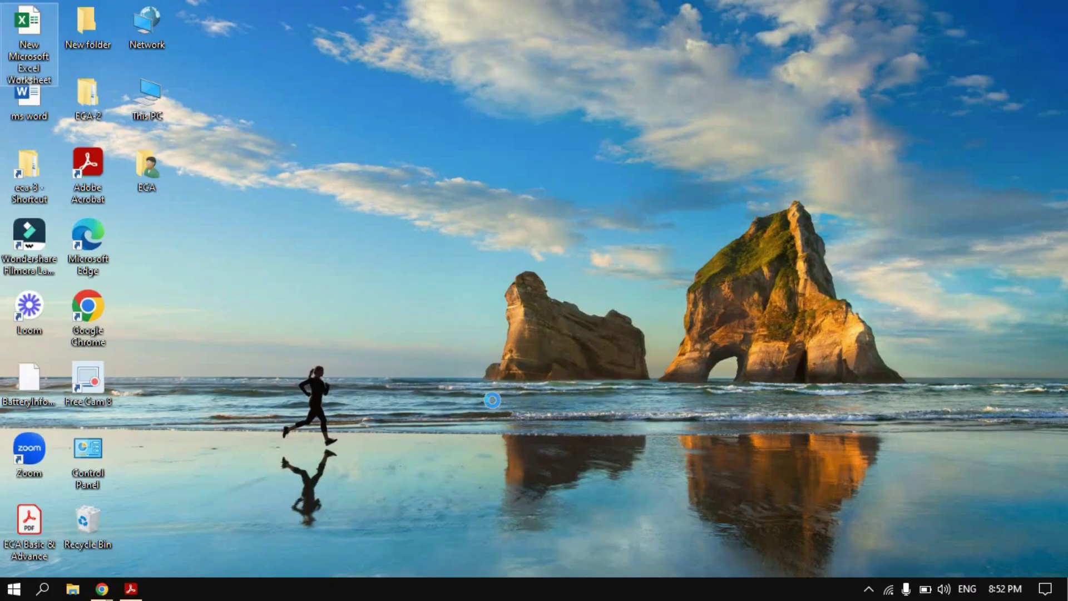
key("super+q")
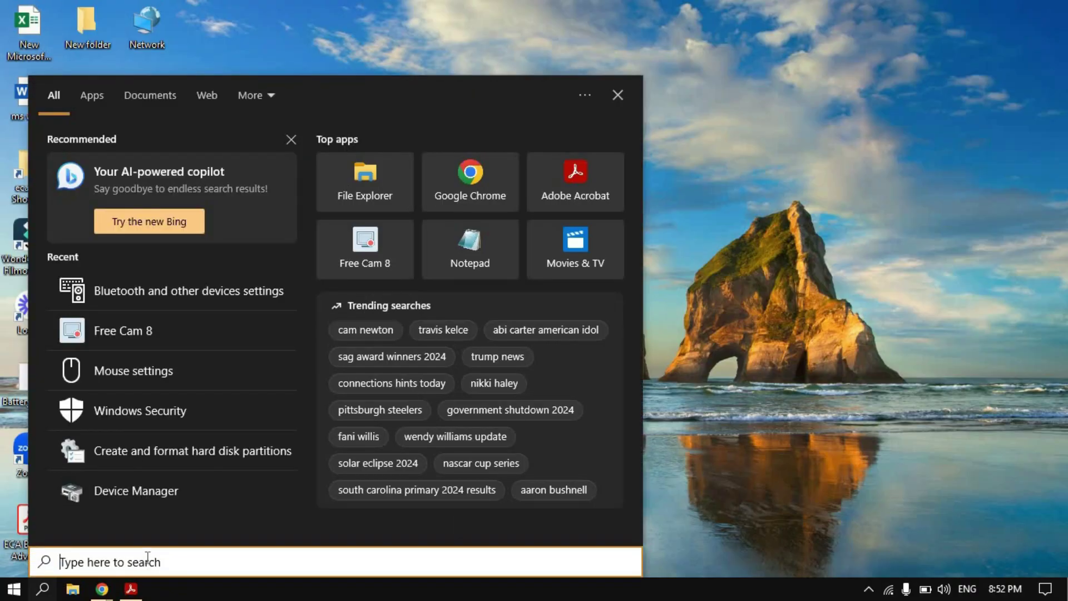
left_click(704, 229)
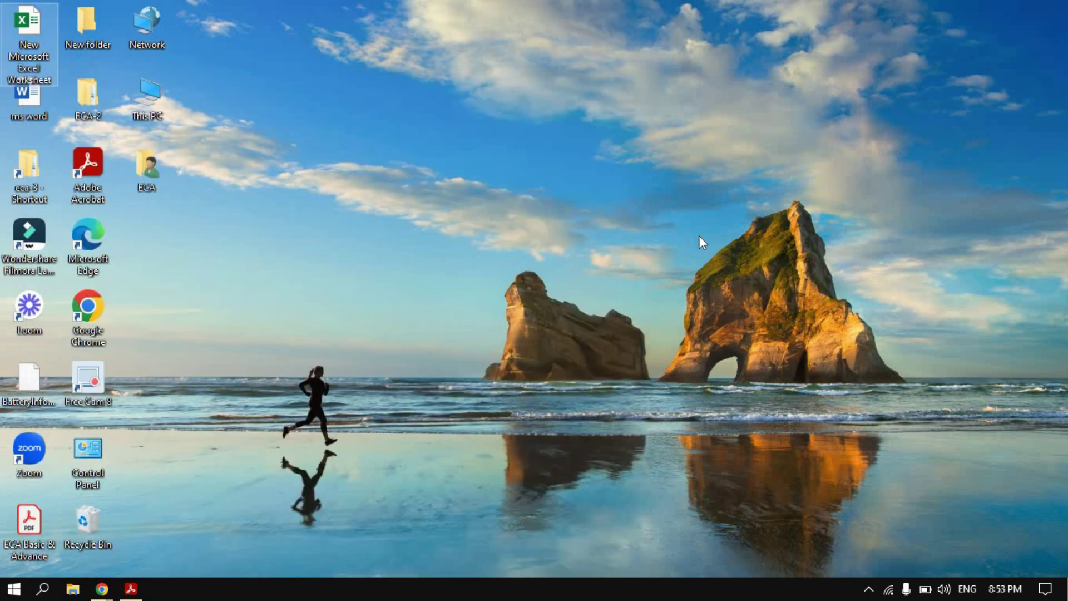
key("super+q")
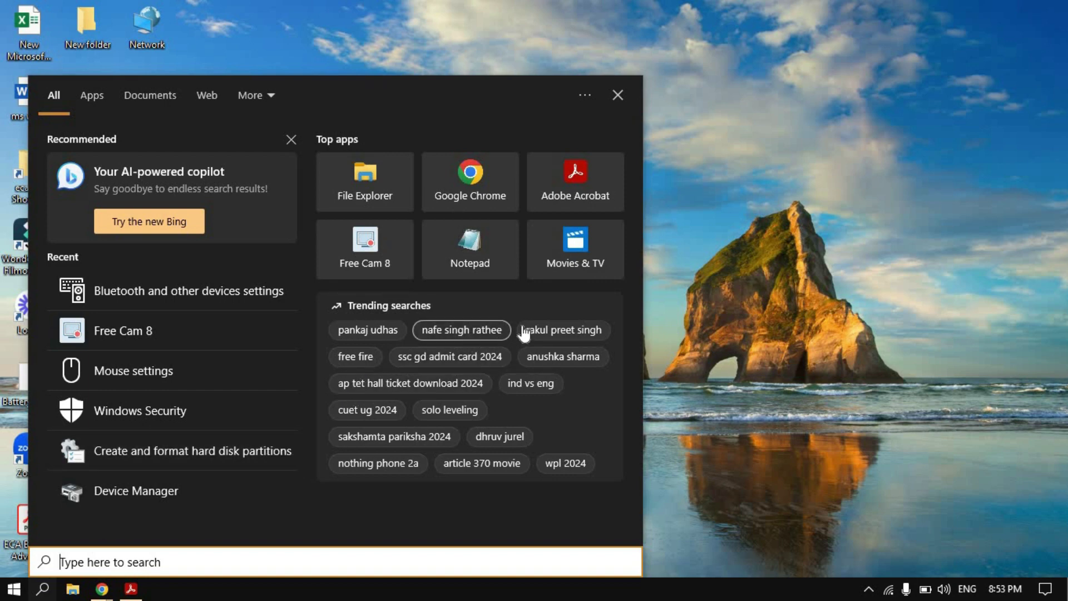
left_click(643, 295)
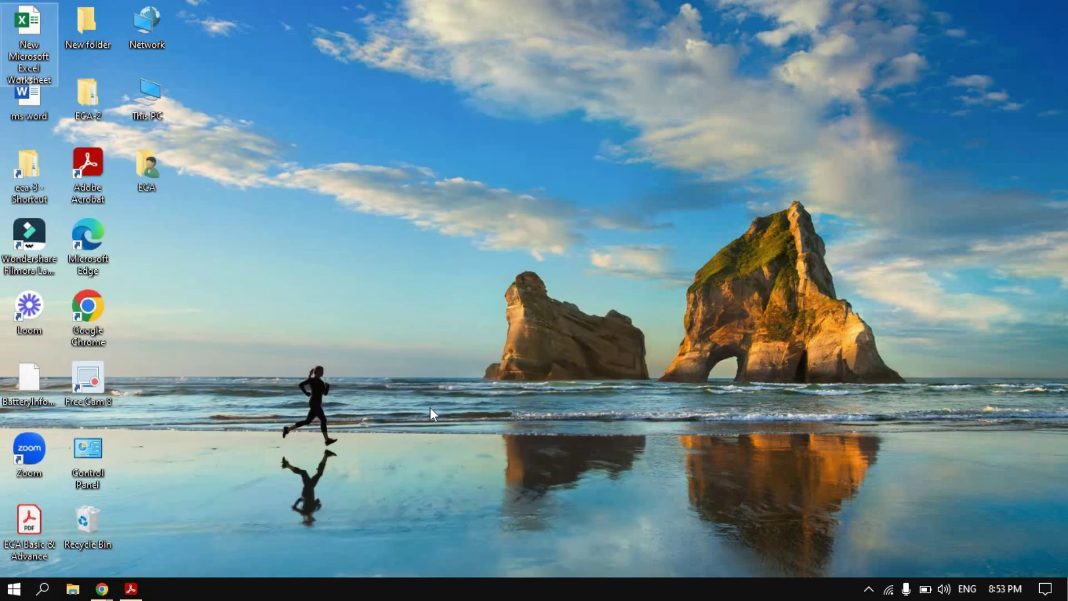
Step: Check the Run Command entry in Acrobat's shortcut list, and open and close the Run dialog from the desktop
left_click(135, 591)
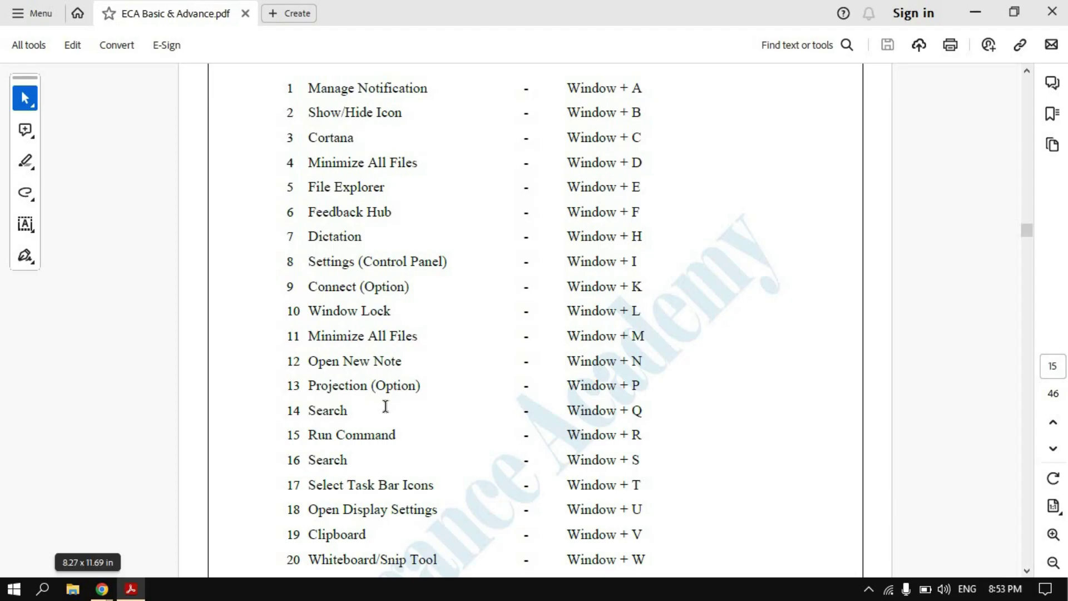
scroll(385, 406, "down", 1)
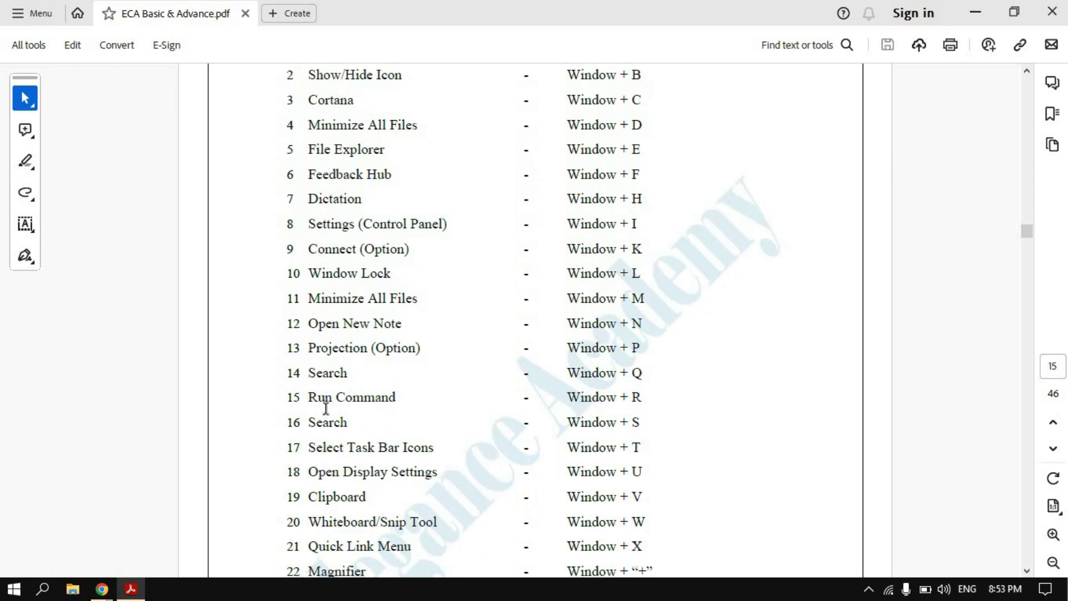
key("super+d")
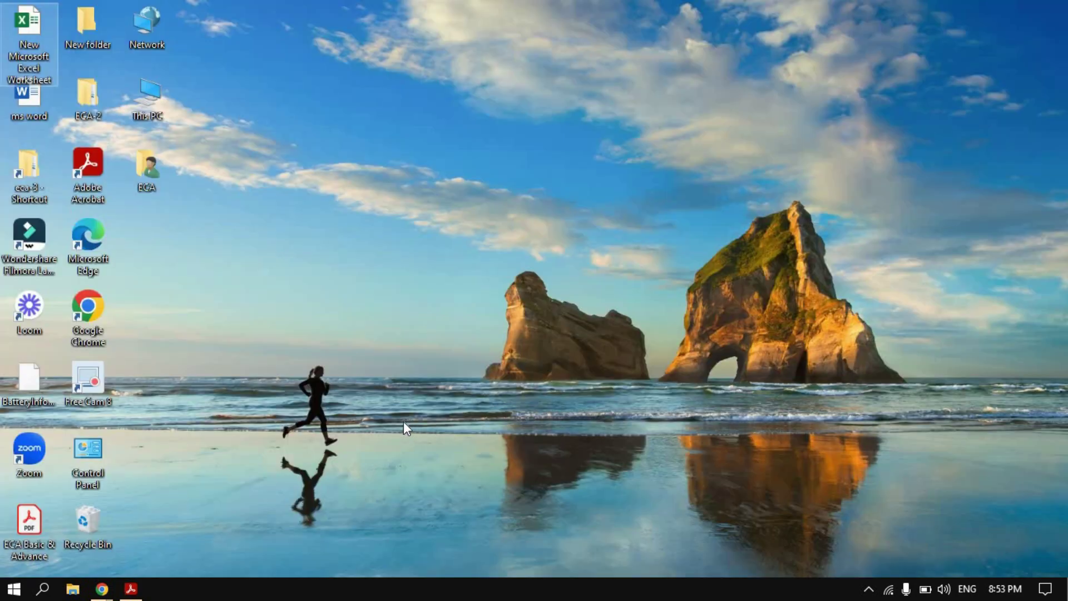
key("super+r")
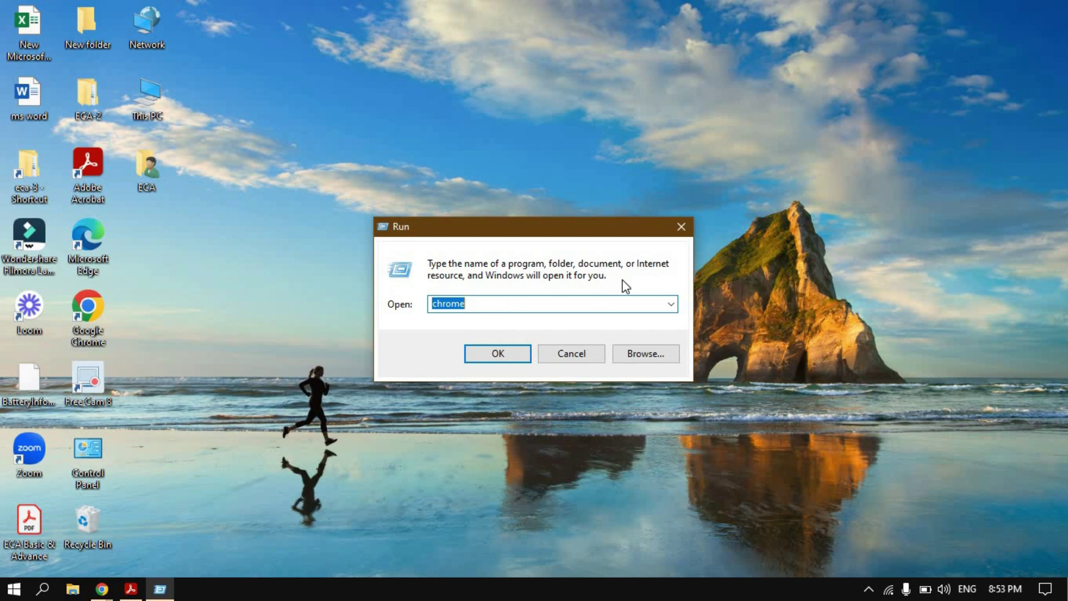
left_click(686, 229)
Step: Highlight the Select Task Bar Icons entry and its key combination in Acrobat's shortcut list, then cycle through the taskbar icons from the desktop
key("alt+Tab")
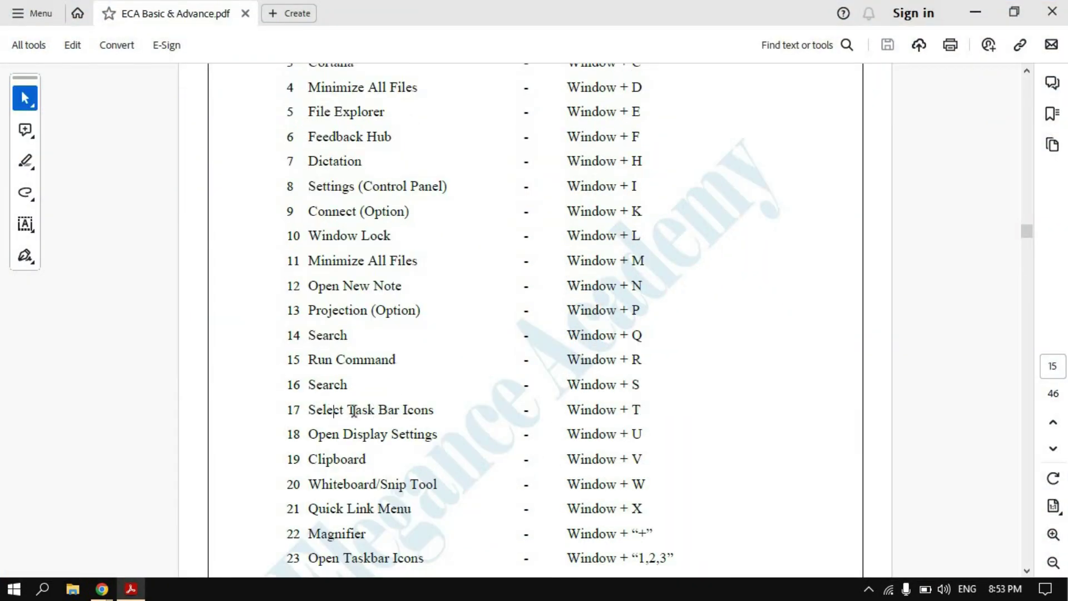
left_click_drag(309, 410, 420, 415)
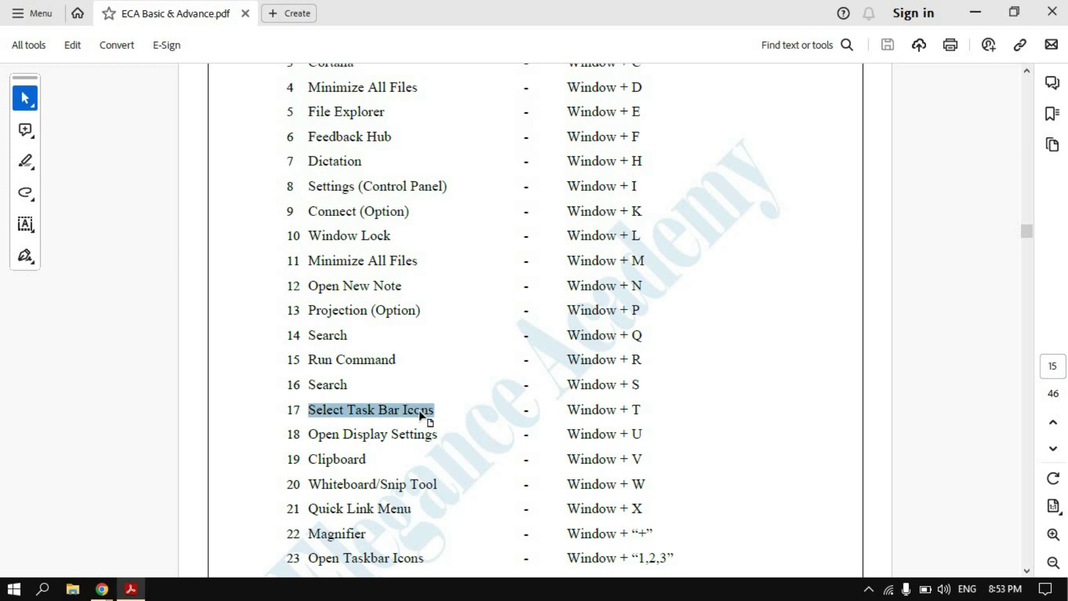
left_click(576, 415)
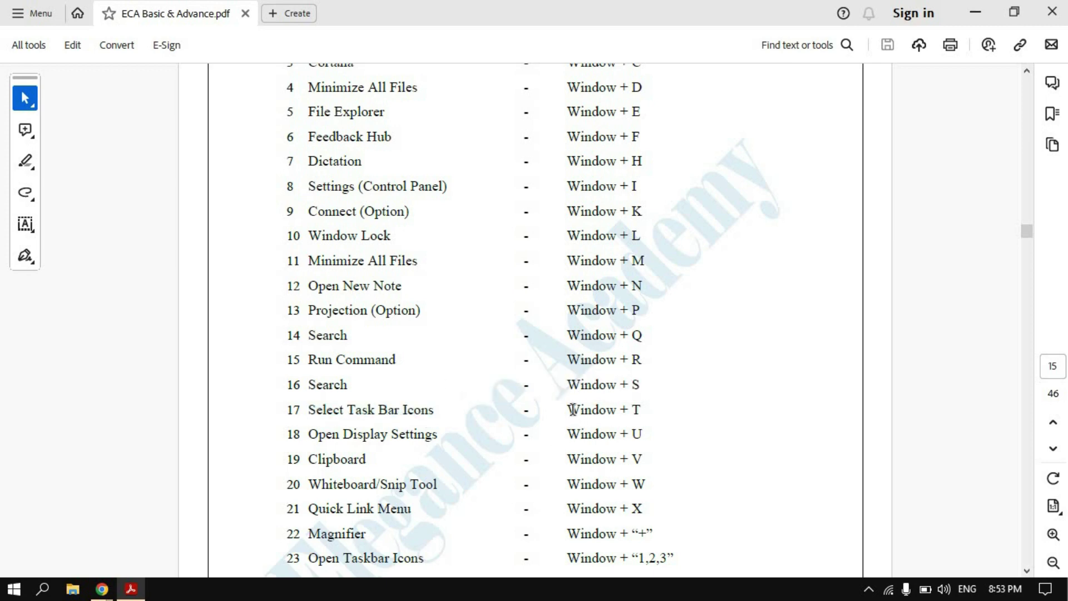
left_click_drag(568, 410, 641, 417)
key("super+d")
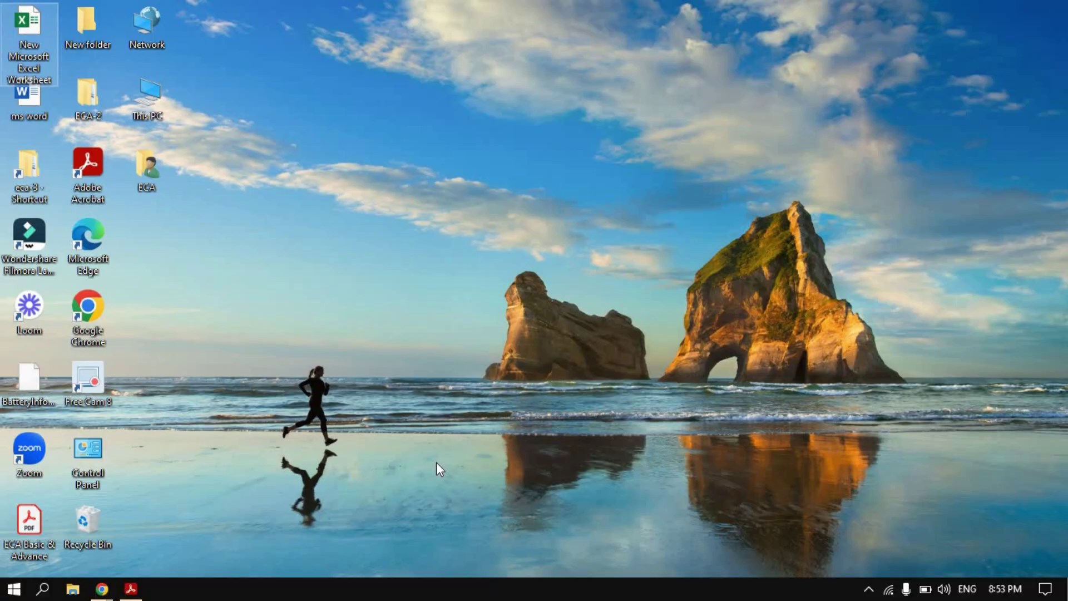
key("super+t")
key("super+t")
key("super+t")
key("super+t")
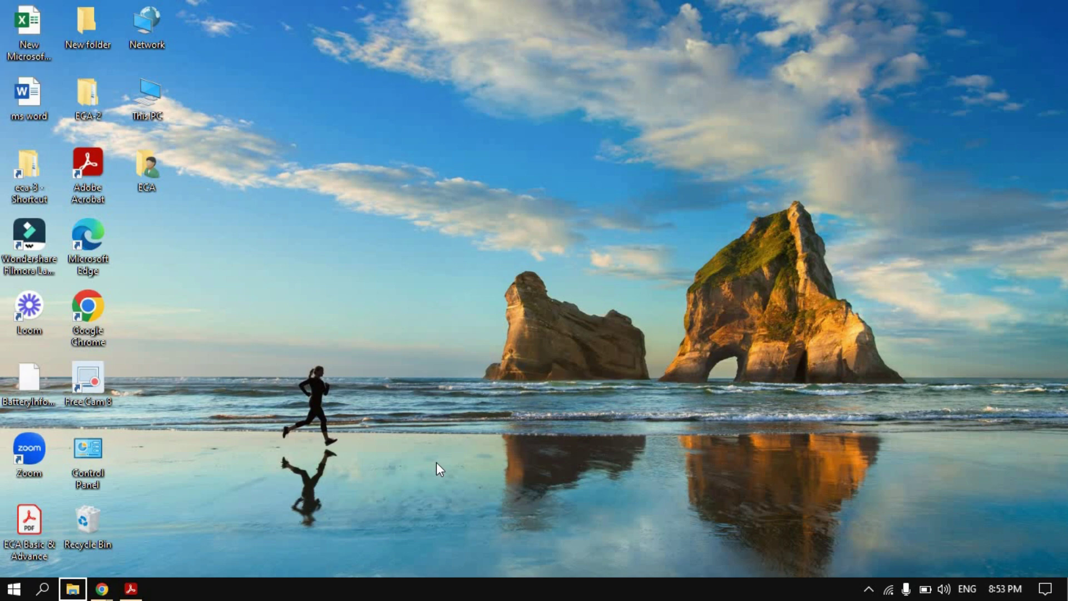
key("super+t")
key("super+t")
key("super+t")
Step: Highlight the Open Display Settings key combination in Acrobat's shortcut list, and open and close the Ease of Access Display settings from the desktop
key("super+d")
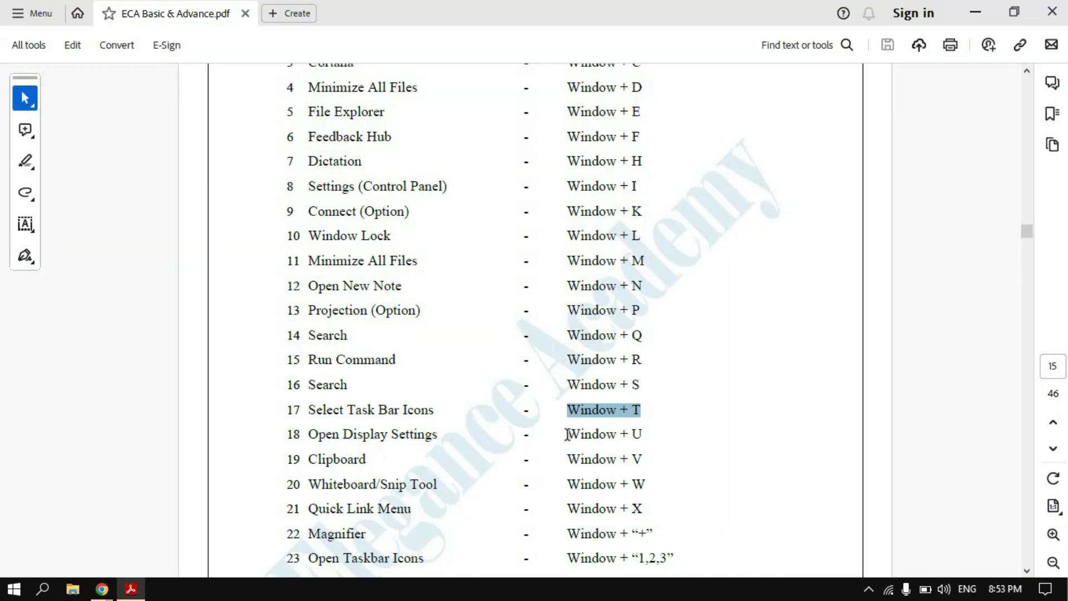
left_click_drag(567, 434, 636, 441)
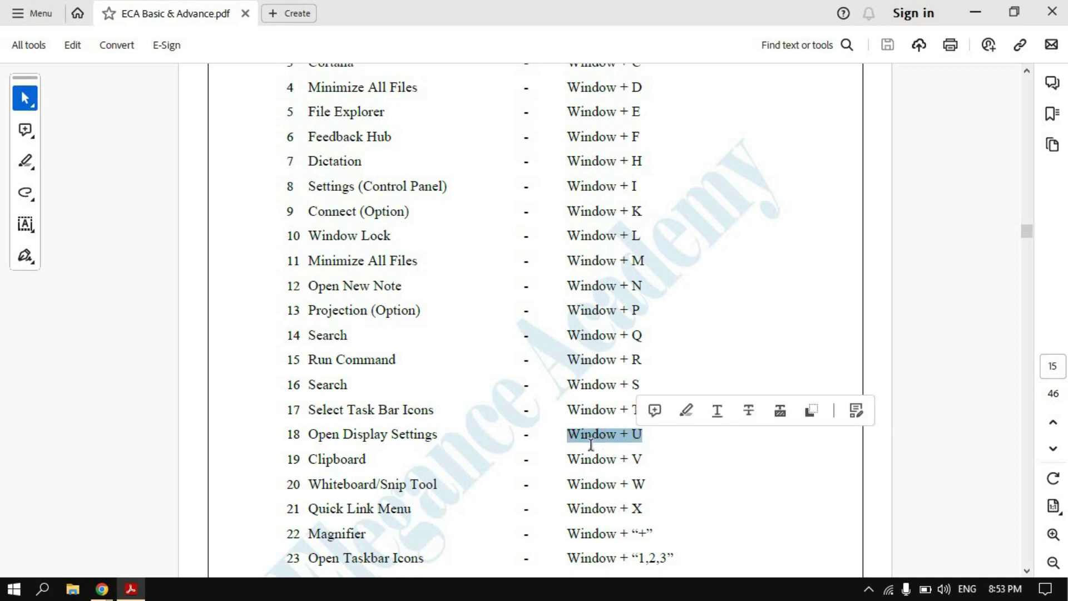
key("super+d")
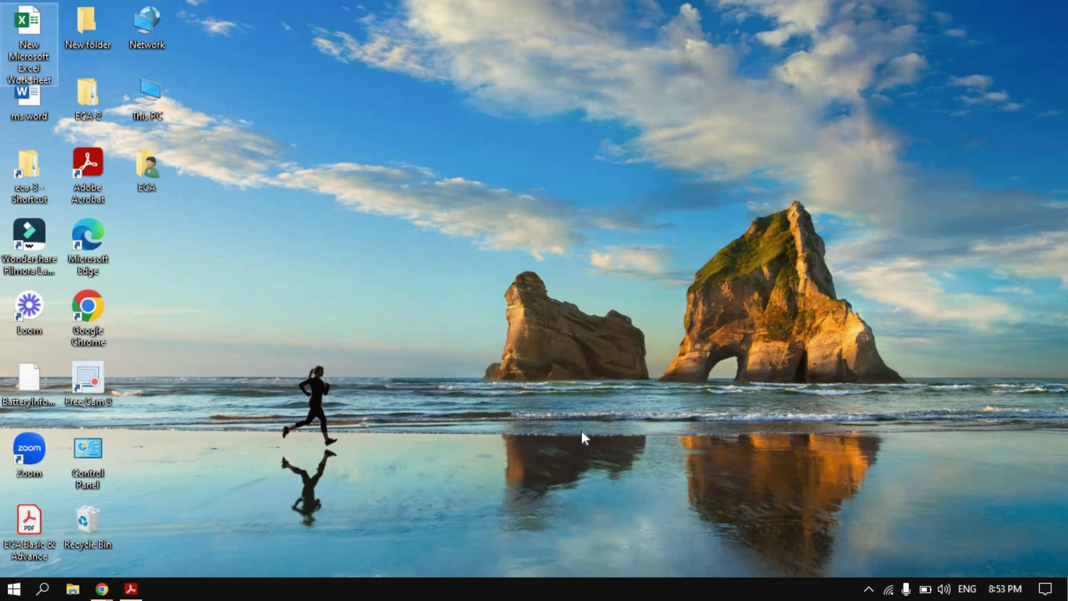
key("super+u")
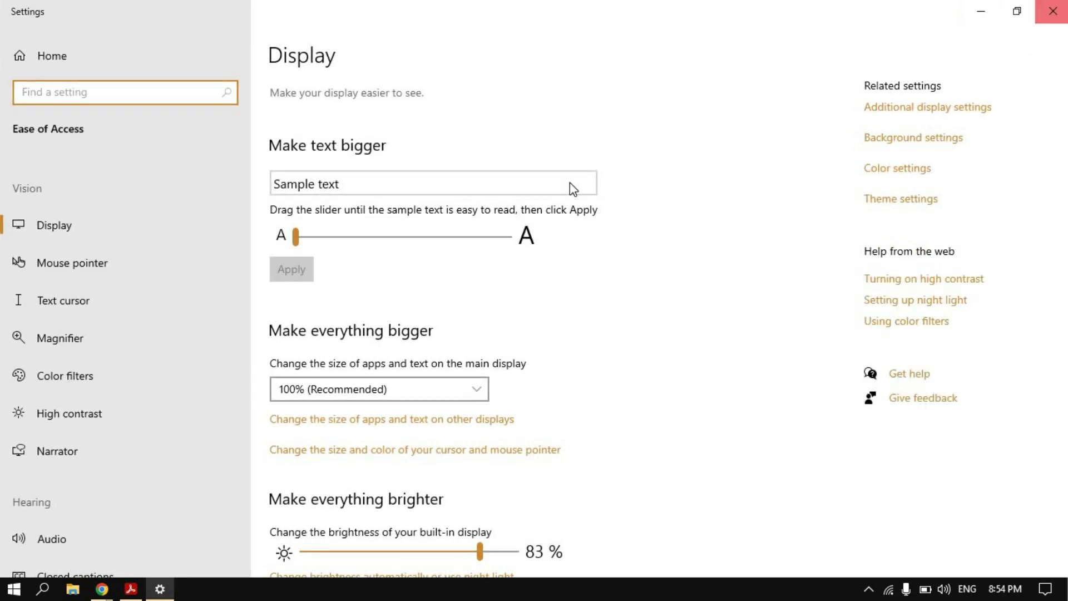
key("alt+F4")
Step: Open and close the System Display settings from the desktop, and compare them with the Ease of Access Display settings
right_click(570, 183)
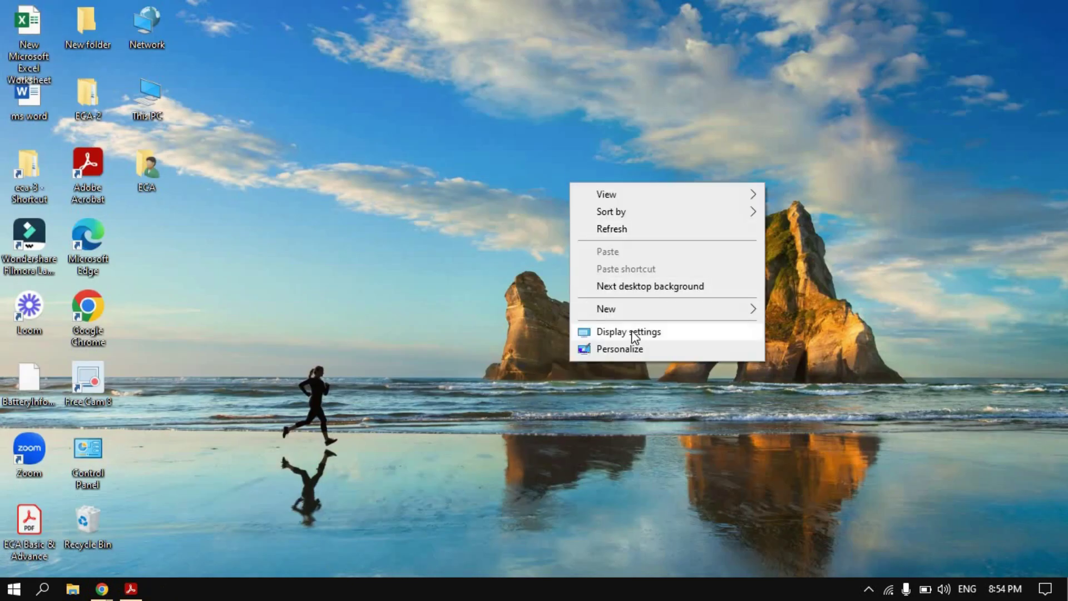
left_click(634, 334)
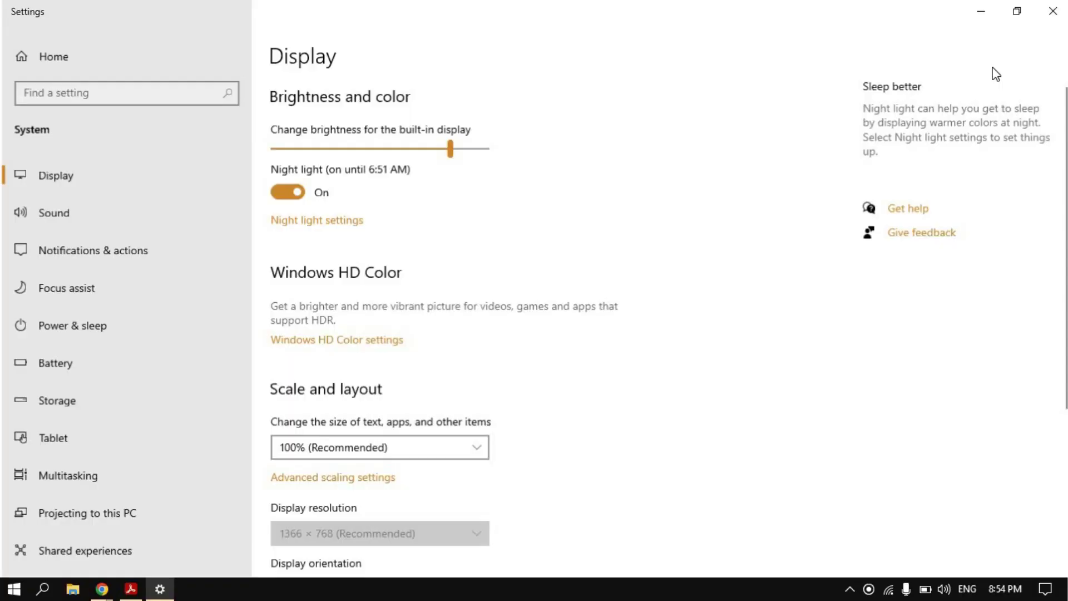
key("alt+F4")
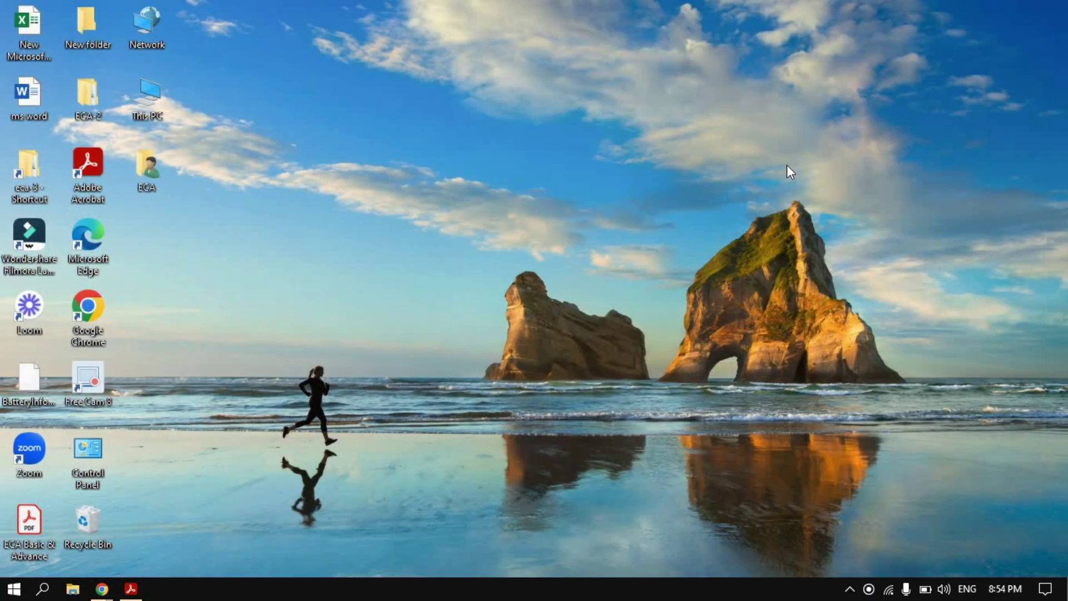
key("super+u")
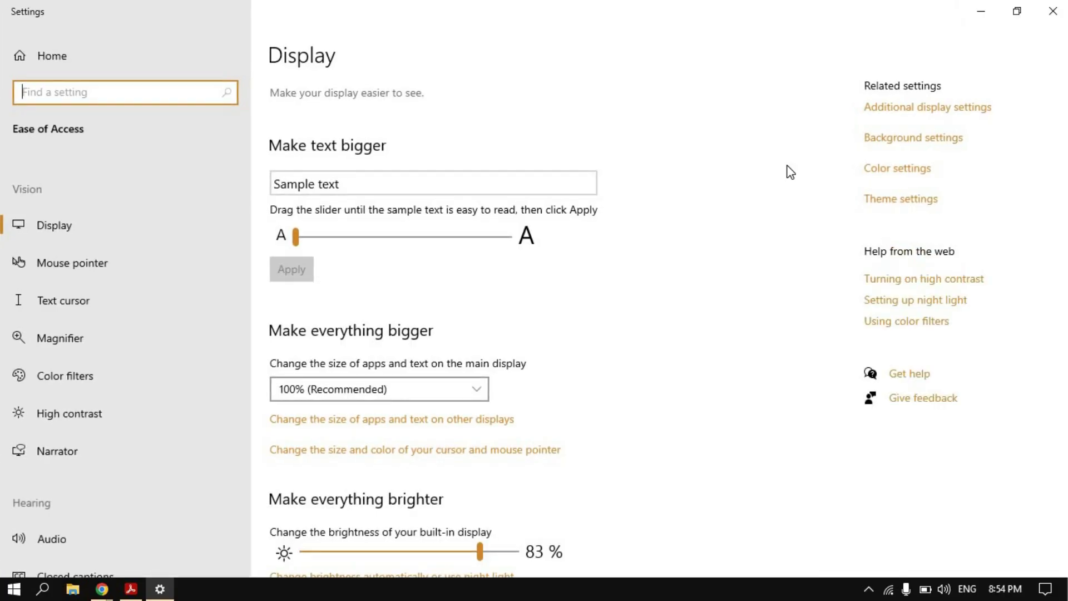
left_click(1053, 12)
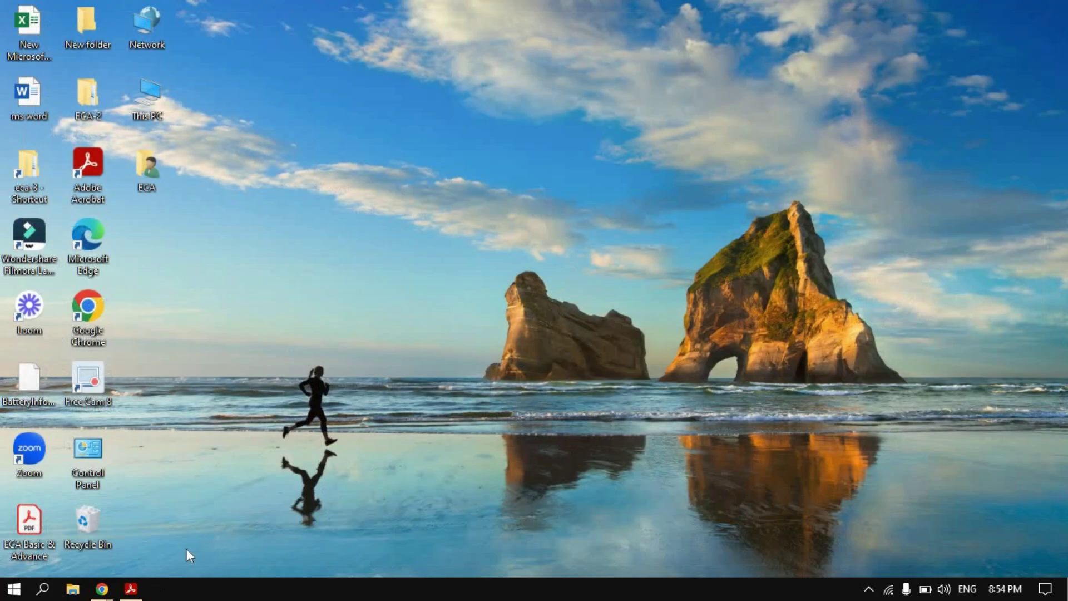
Step: Check the Clipboard entry in Acrobat's shortcut list, and turn on clipboard history in the Clipboard pane from the desktop
key("alt+Tab")
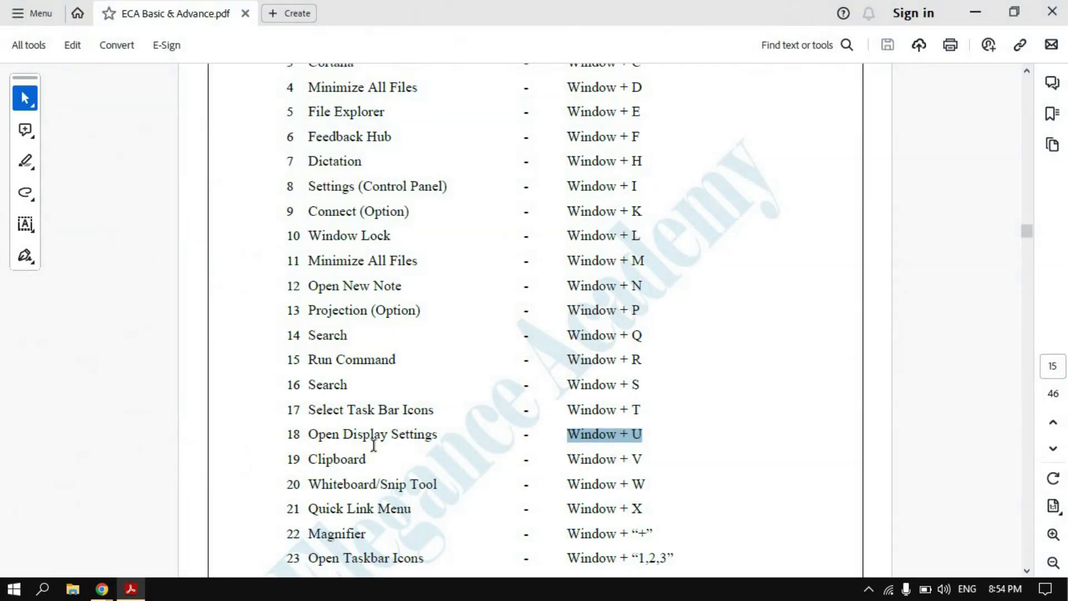
scroll(322, 420, "down", 1)
left_click(551, 424)
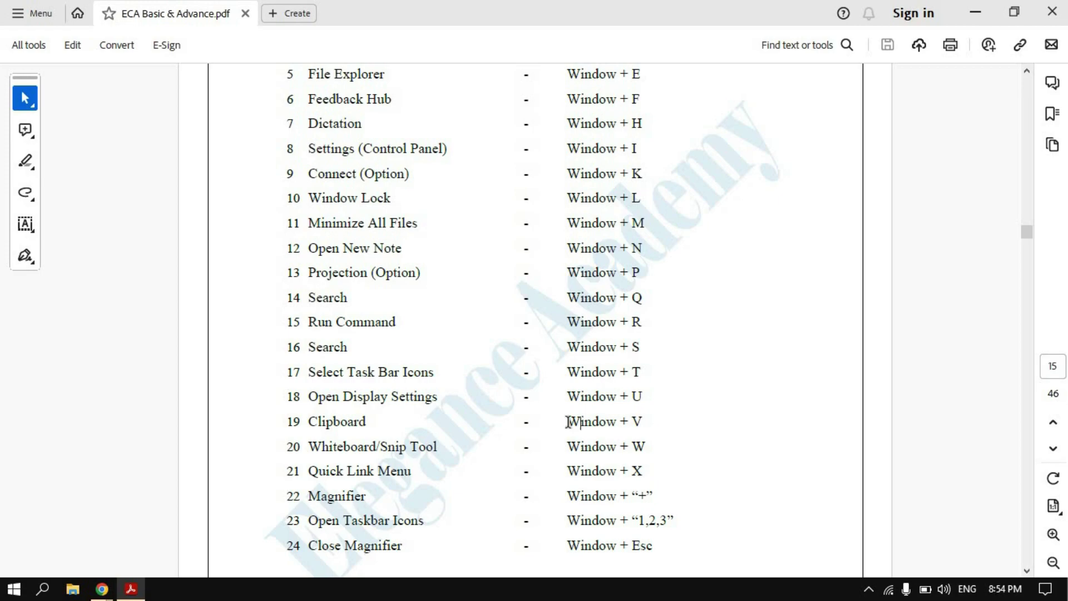
key("super+d")
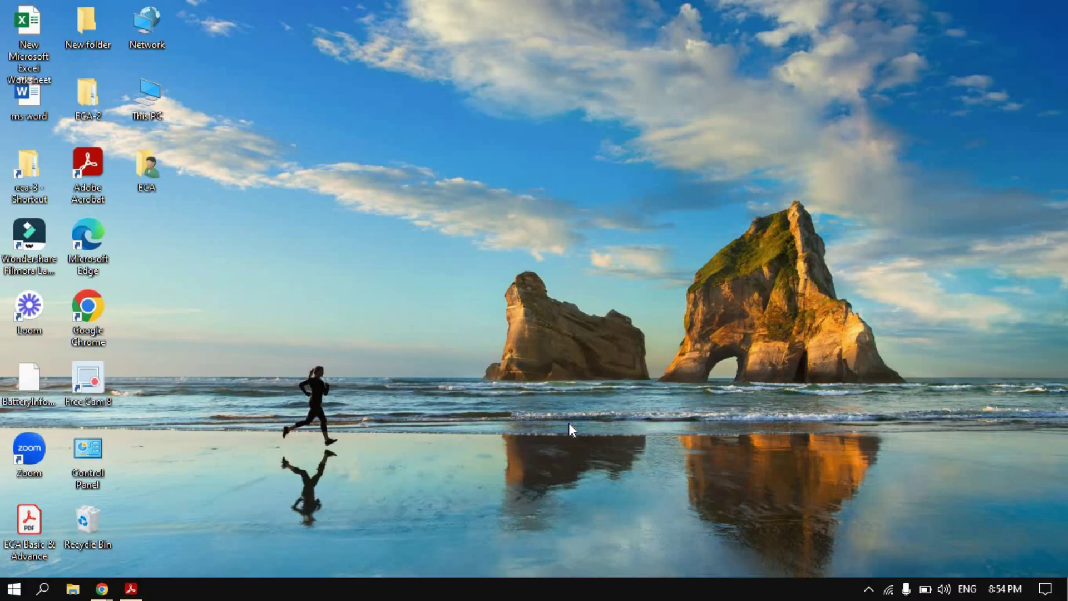
key("super+v")
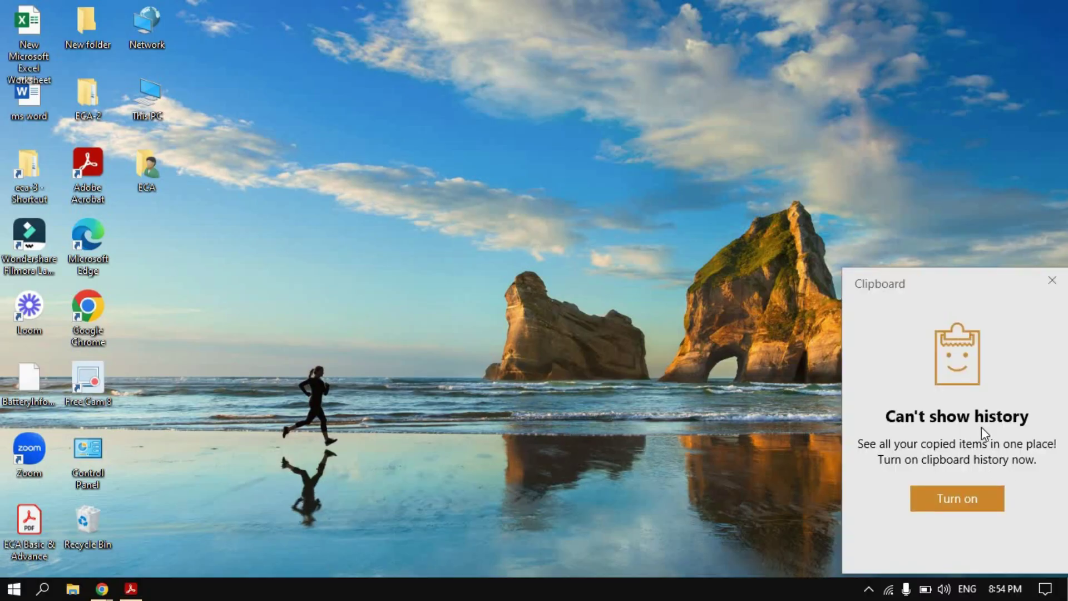
left_click(959, 502)
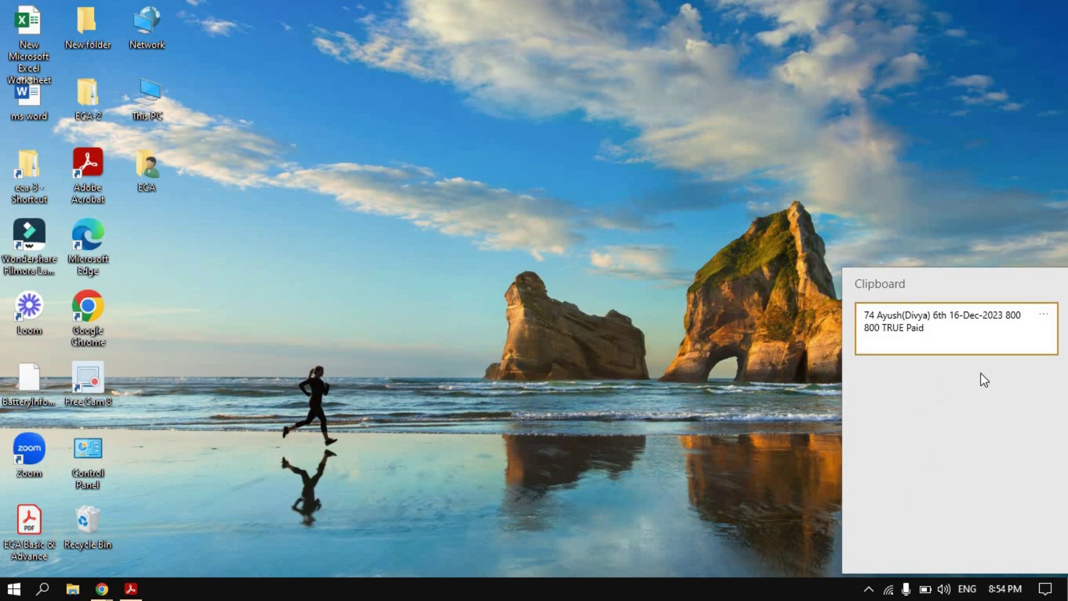
left_click(725, 316)
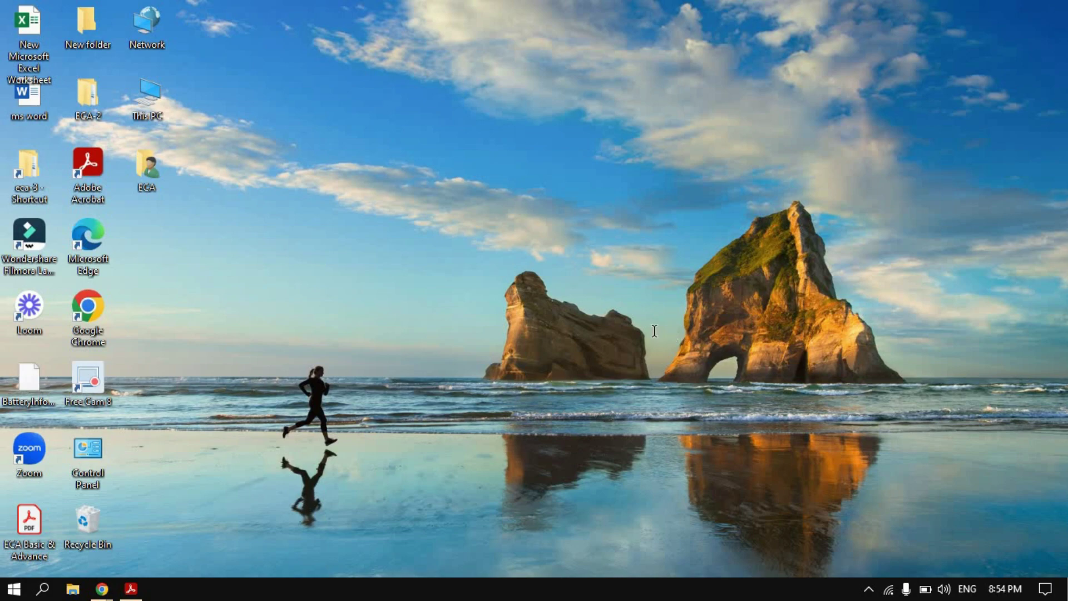
Step: Check the Whiteboard/Snip Tool entry in Acrobat's shortcut list, and open and dismiss the Whiteboard and Fullscreen snip bar from the desktop
key("alt+Tab")
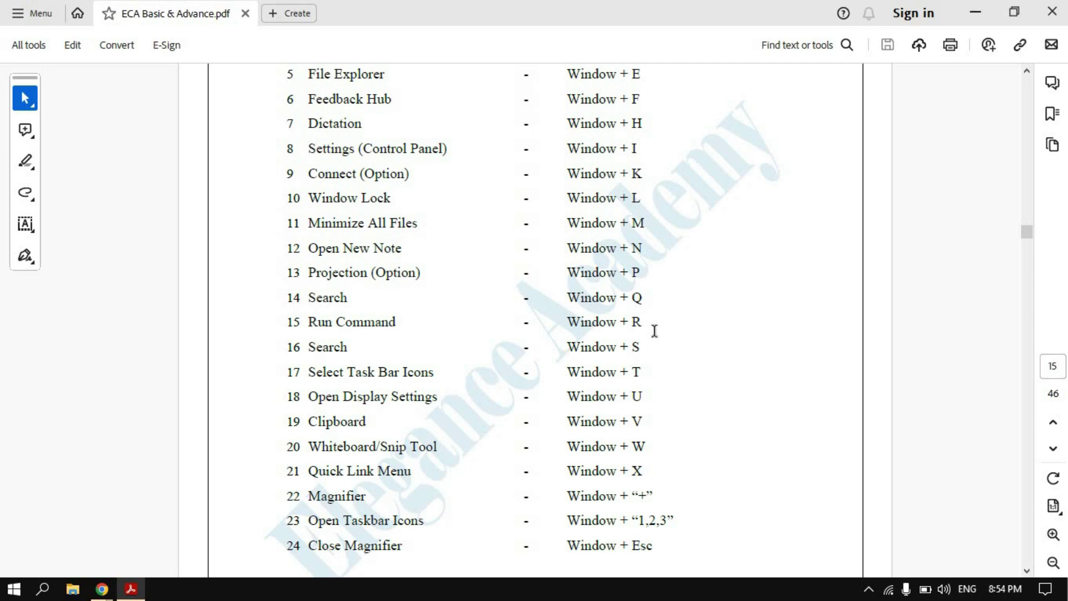
scroll(460, 402, "down", 1)
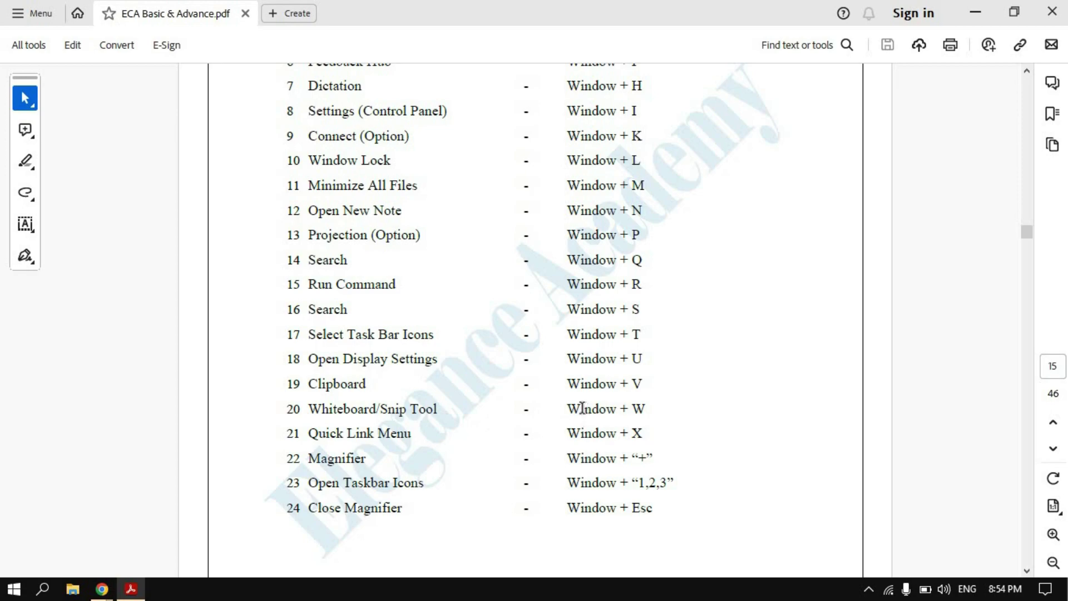
key("super+d")
key("super+w")
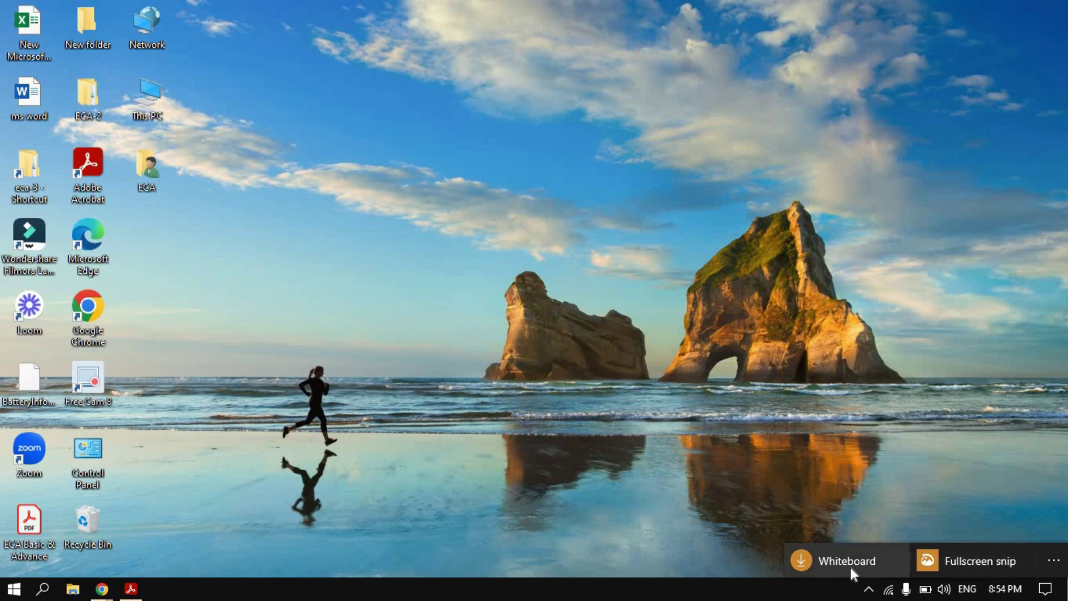
left_click(192, 487)
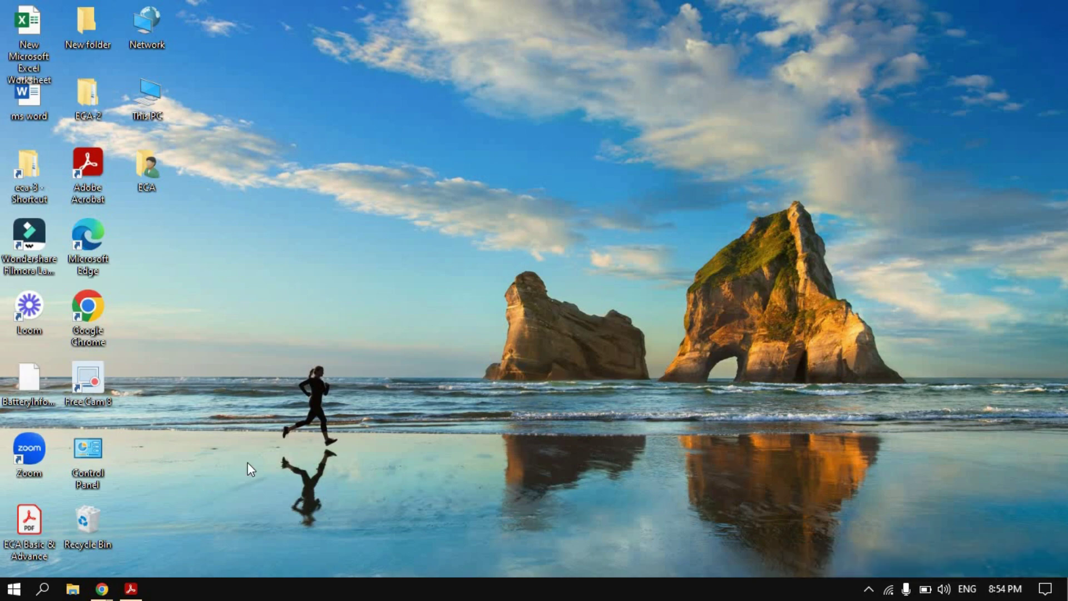
Step: Check the Quick Link Menu entry in Acrobat's shortcut list, and open and close that menu from the desktop
key("alt+Tab")
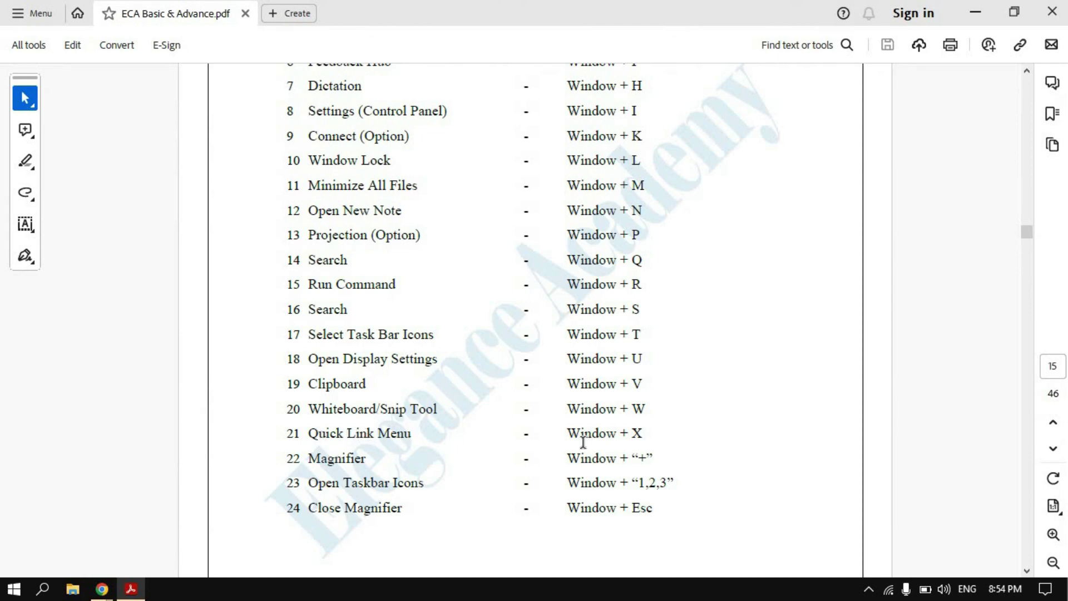
key("super+d")
key("super+x")
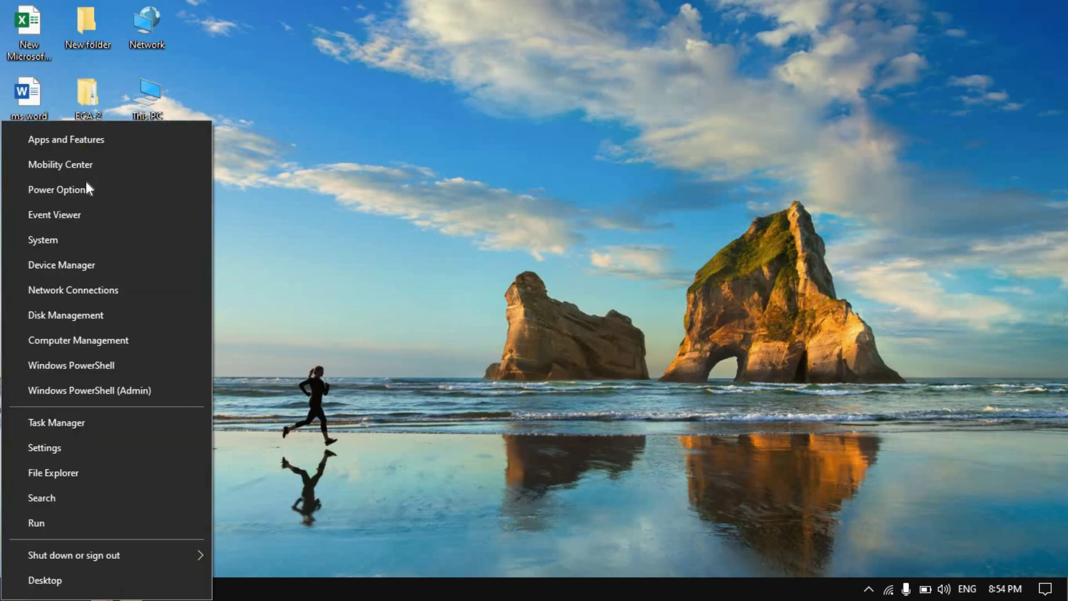
left_click(416, 260)
Step: Check the Magnifier entry in Acrobat's shortcut list, magnify the desktop and Start menu, and zoom back out to 100%
key("super+d")
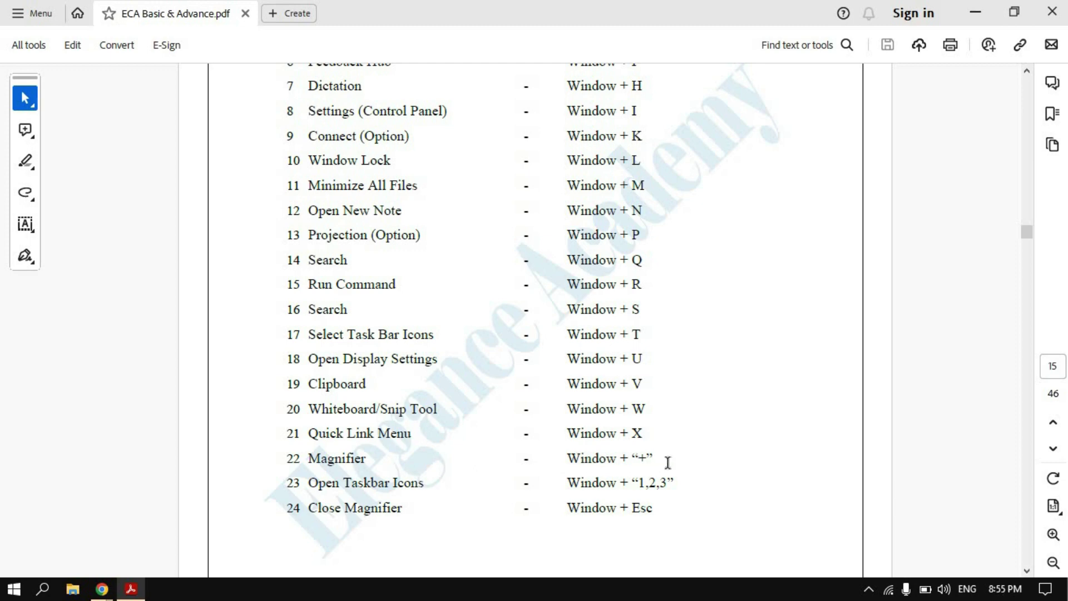
key("super+d")
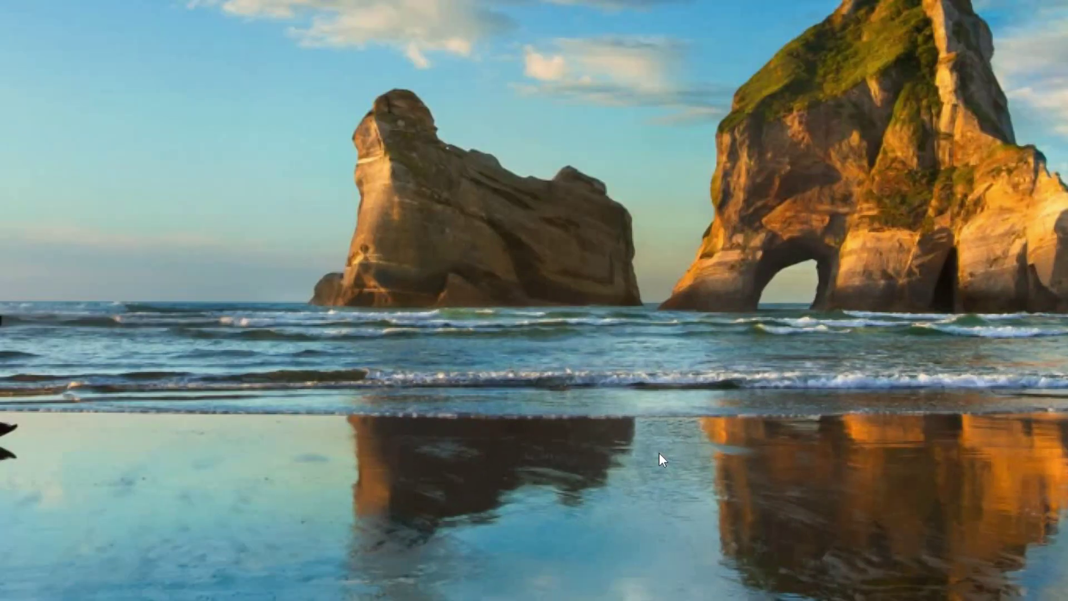
key("super")
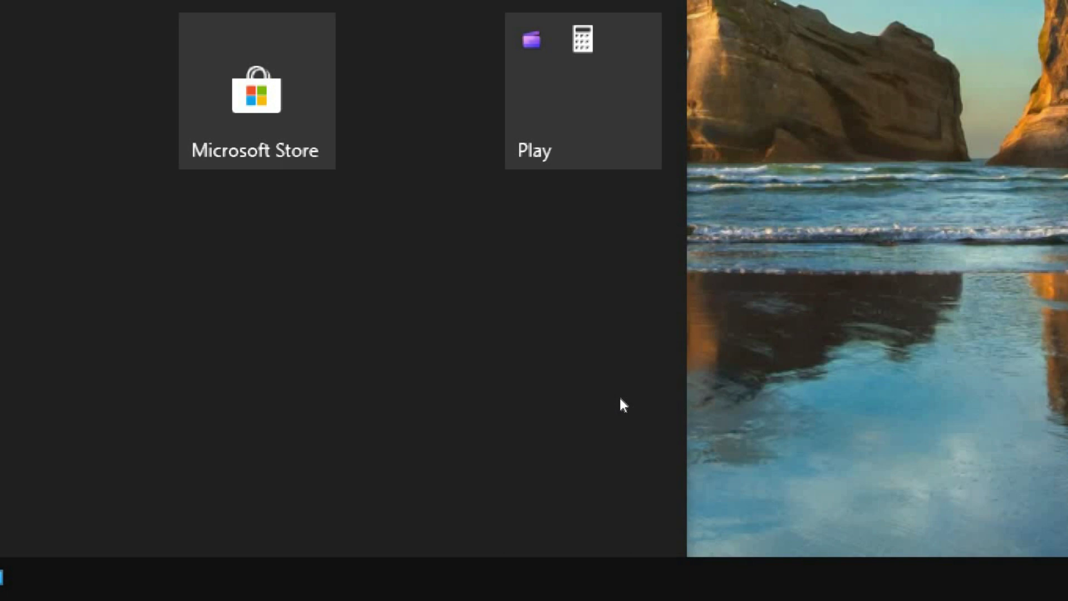
key("super+minus")
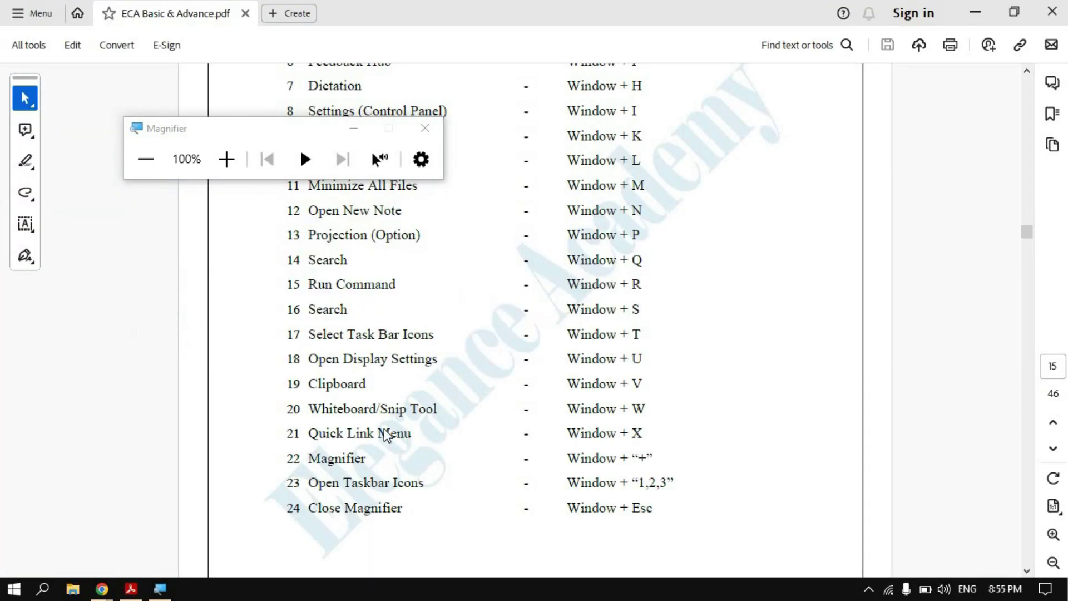
Step: Open and close Cortana, and try to close Magnifier before returning to the desktop
key("super+c")
left_click(563, 22)
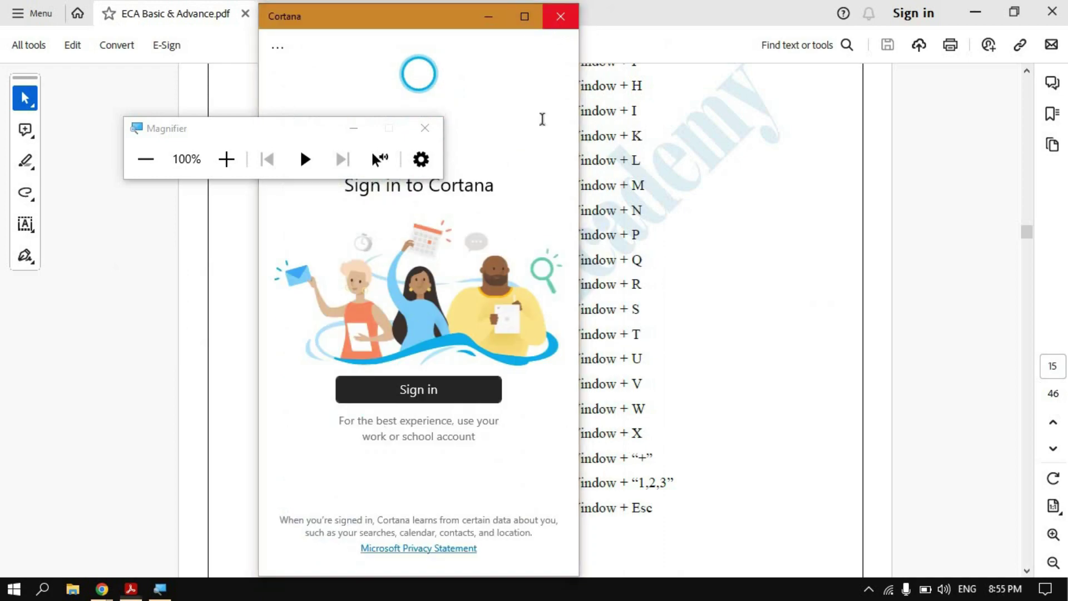
key("super+Escape")
key("super+d")
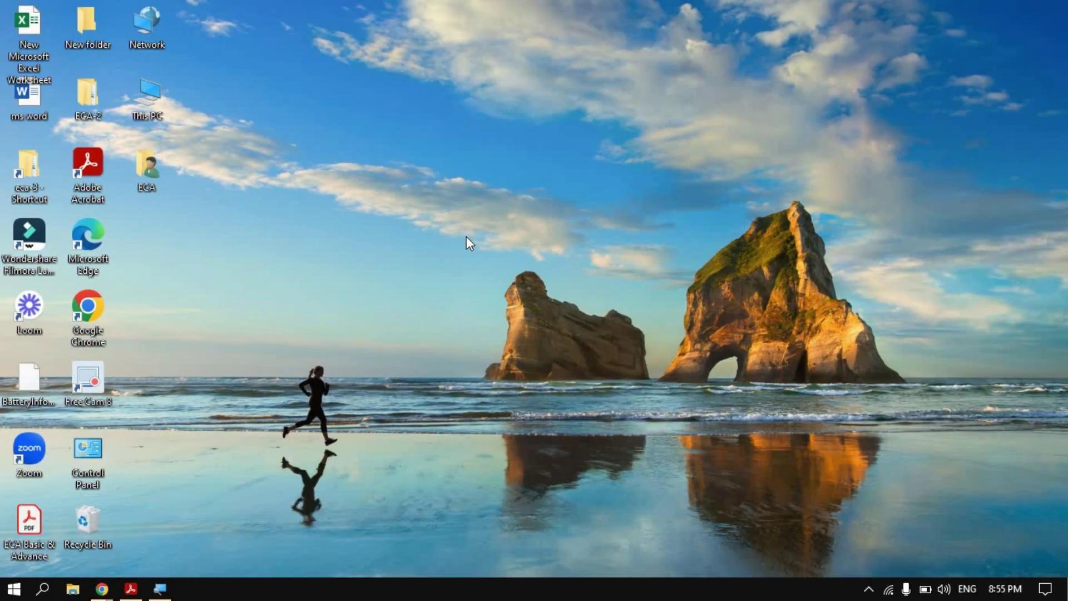
Step: Check the Open Taskbar Icons entry in Acrobat's shortcut list, and open the Chrome window from the taskbar and minimize it
left_click(130, 589)
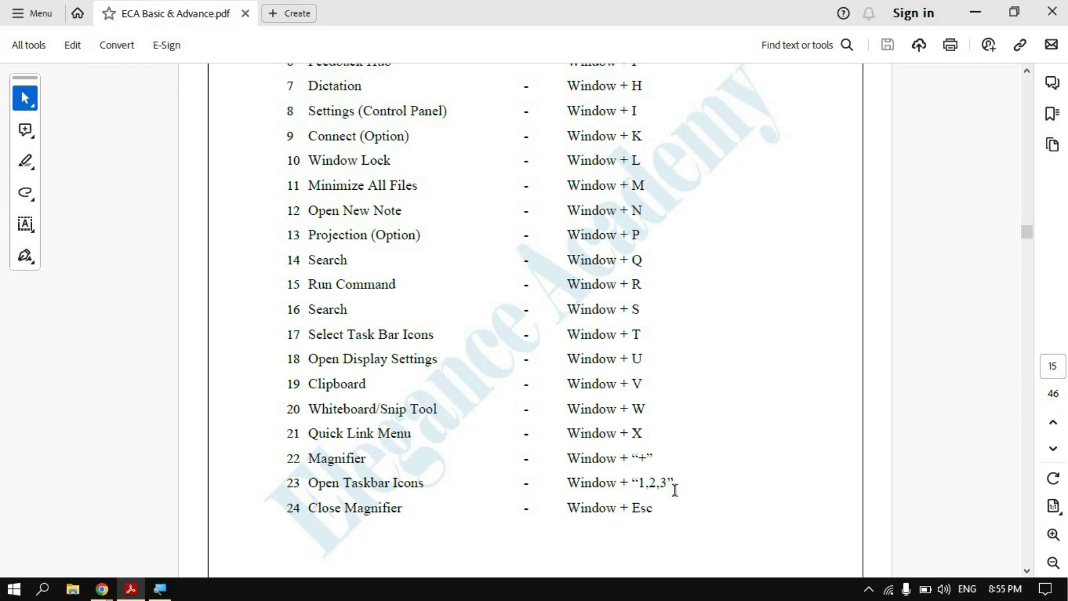
key("super+d")
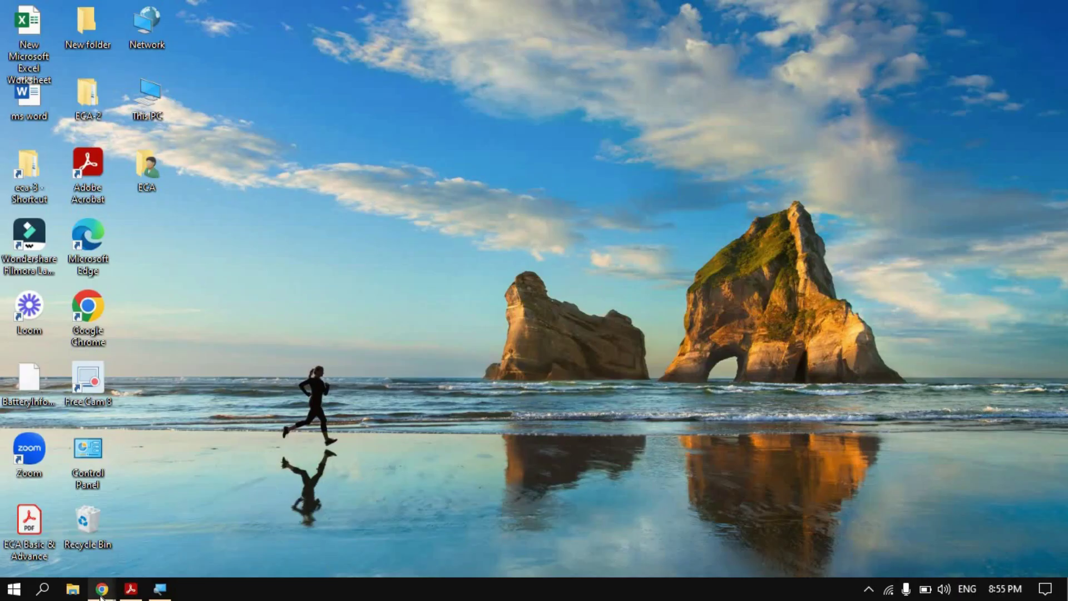
mouse_move(102, 593)
left_click(106, 591)
key("Return")
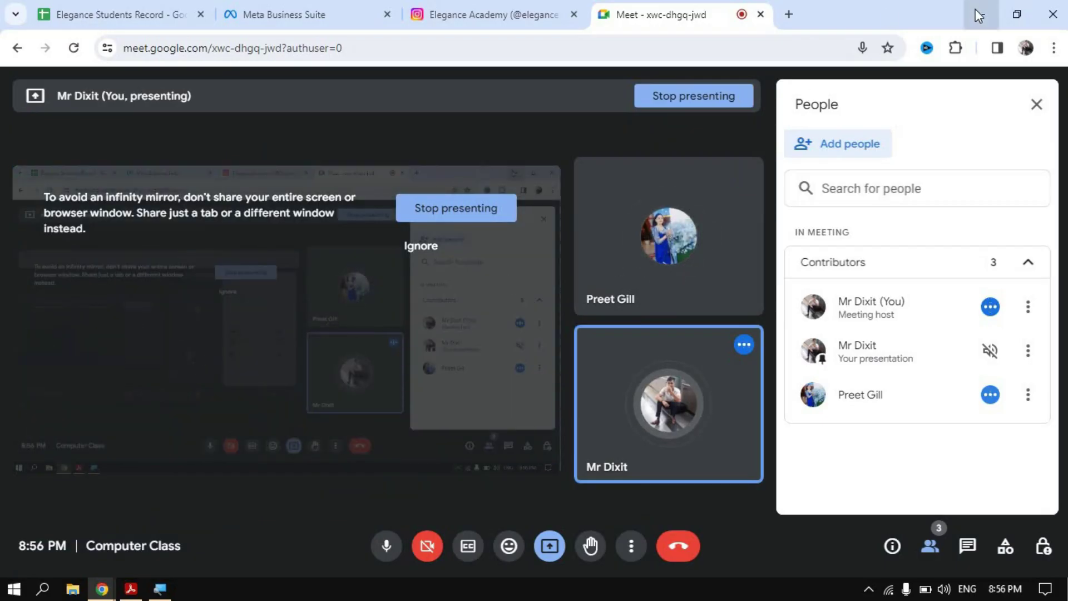
left_click(964, 20)
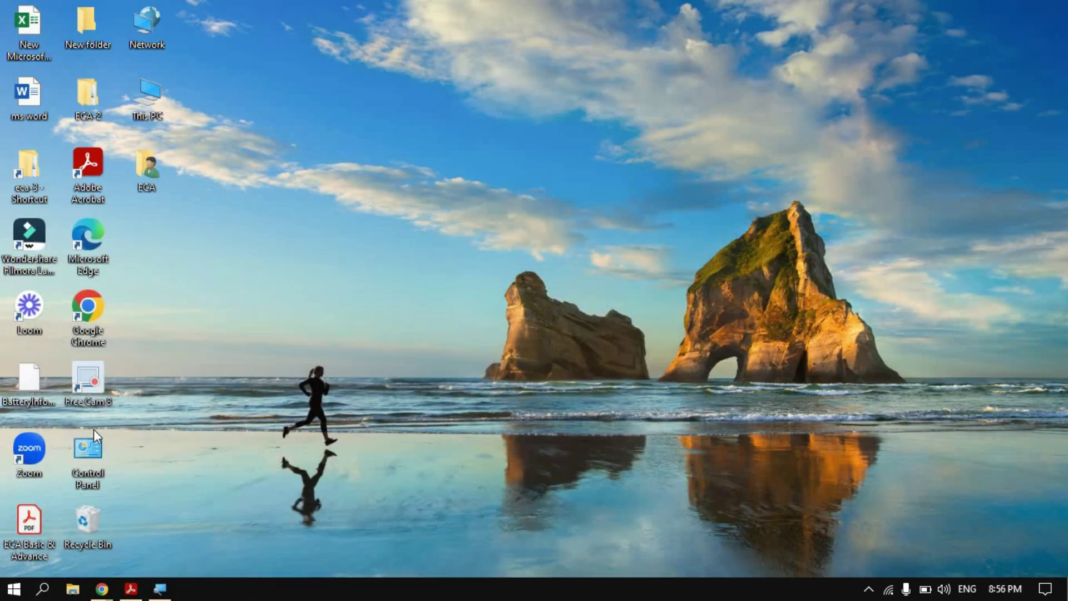
Step: Open Acrobat from the desktop by its taskbar number 3, and check the Close Magnifier entry in its shortcut list
key("super+3")
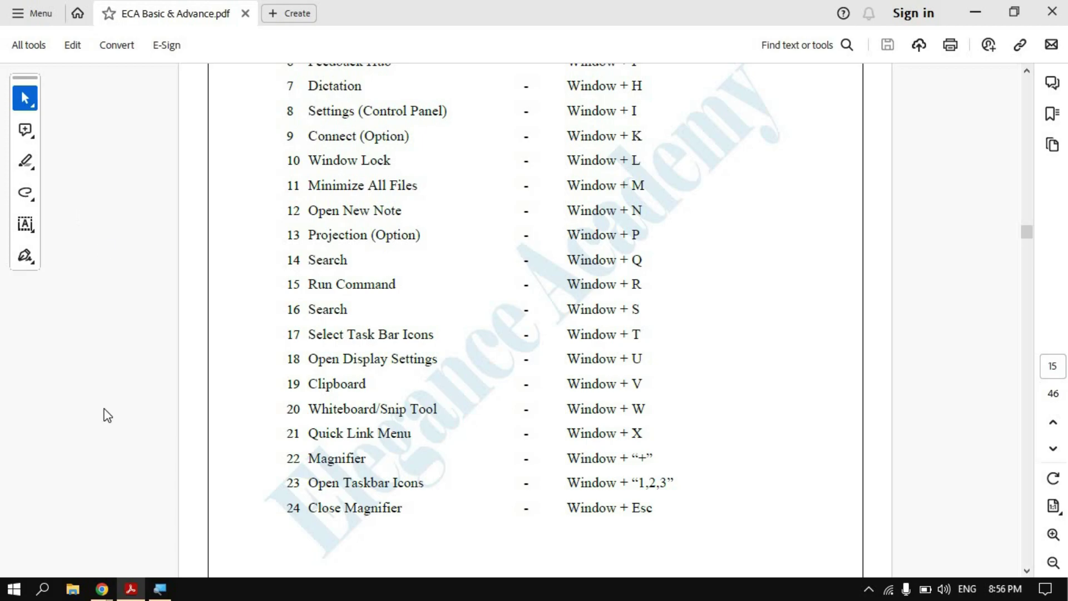
key("super+d")
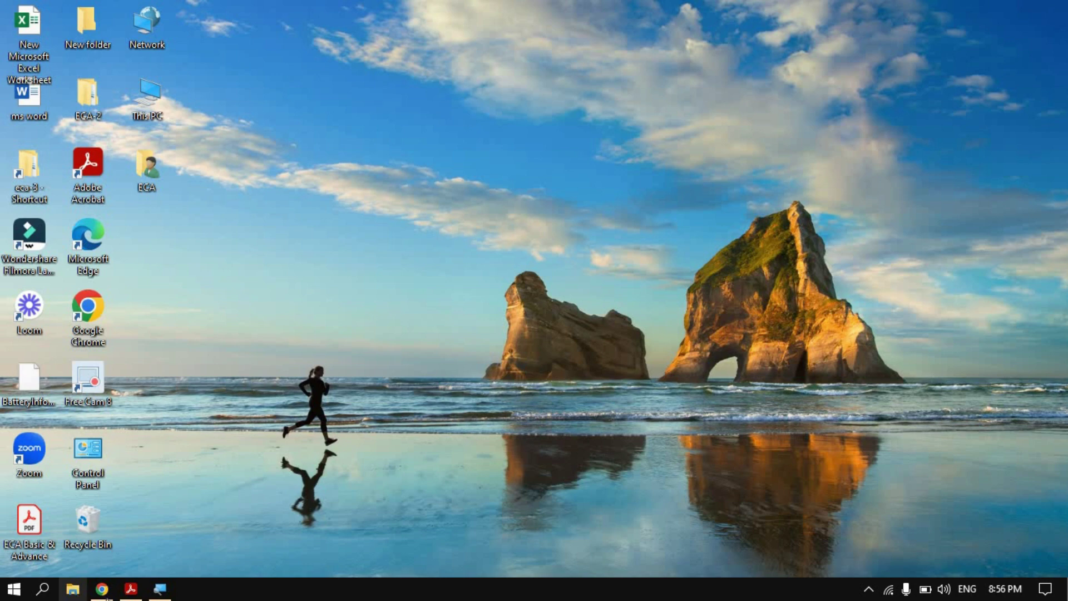
mouse_move(103, 597)
key("alt+Tab")
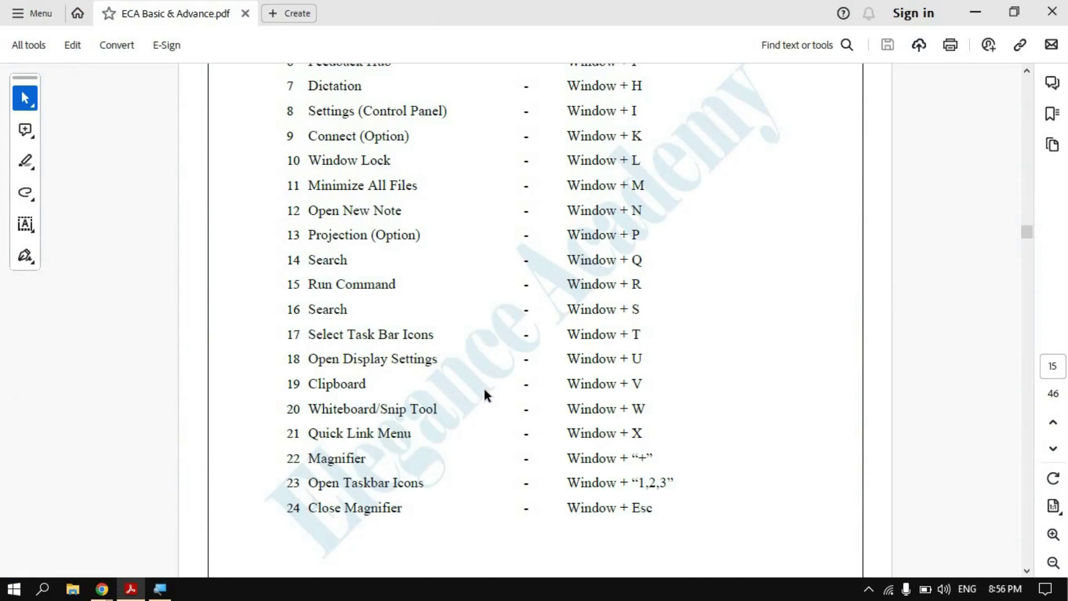
scroll(449, 434, "down", 1)
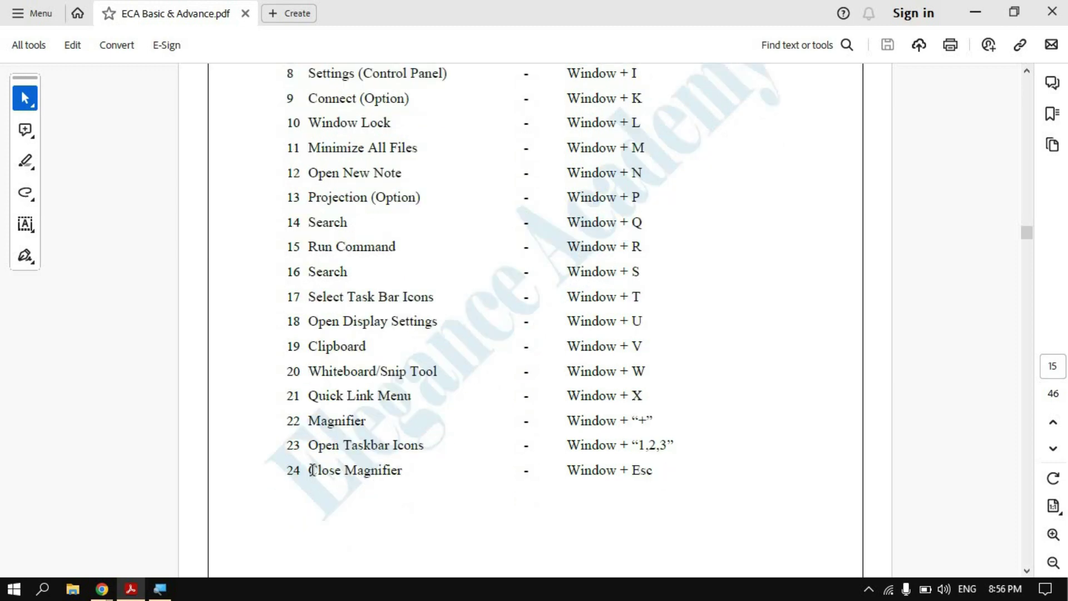
Step: Highlight the Close Magnifier entry in the shortcut list, show the desktop, and close Magnifier
left_click_drag(310, 470, 432, 497)
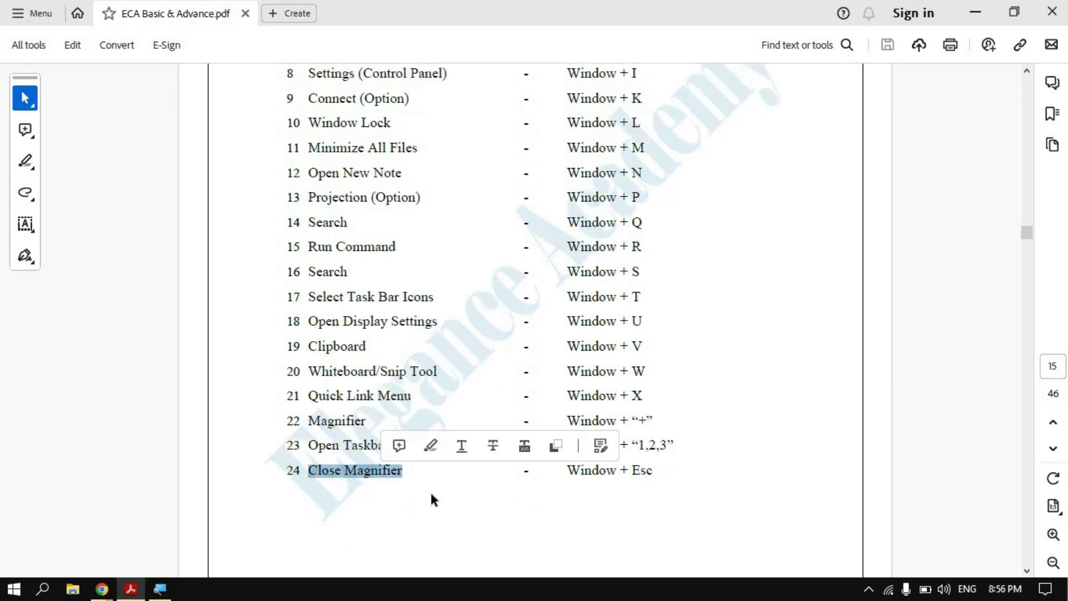
key("super+d")
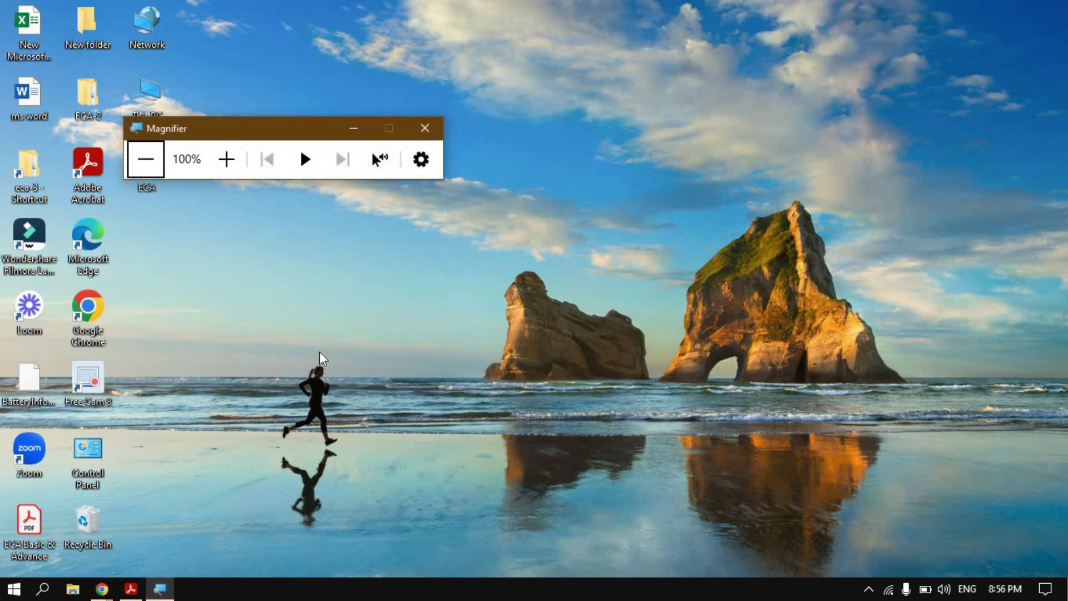
key("super+Escape")
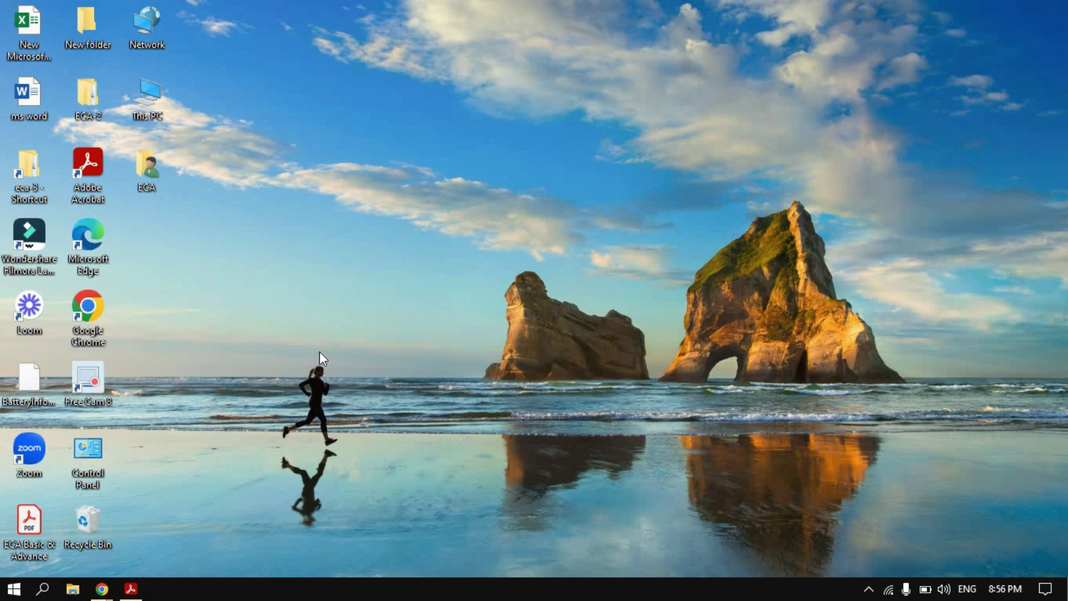
Step: Review the Window Shortcut Keys list in Acrobat from its first entry, and return to the desktop
left_click(131, 589)
scroll(405, 310, "up", 5)
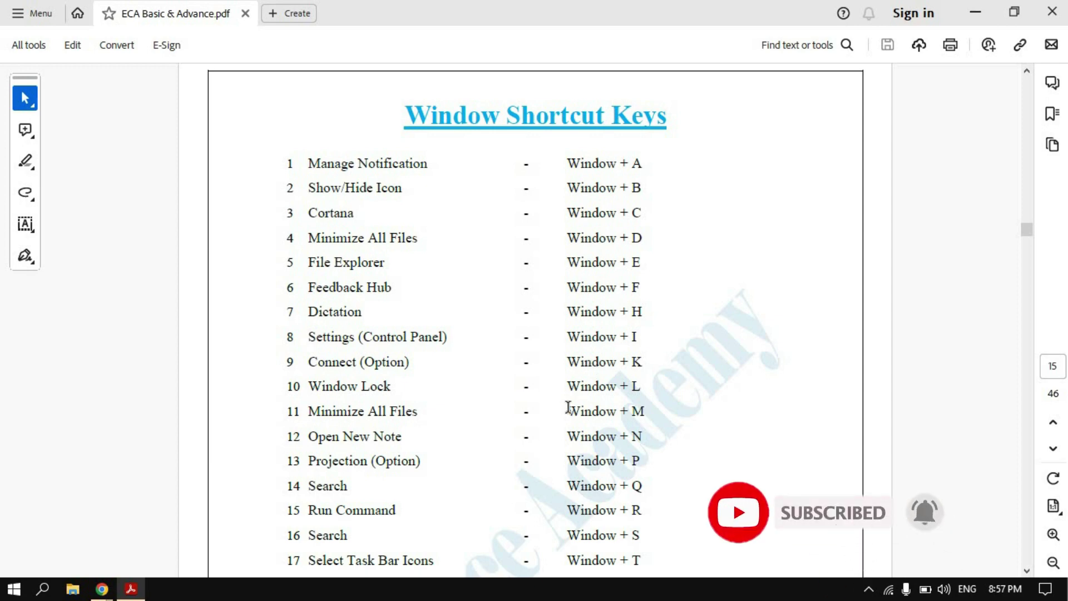
scroll(582, 414, "down", 1)
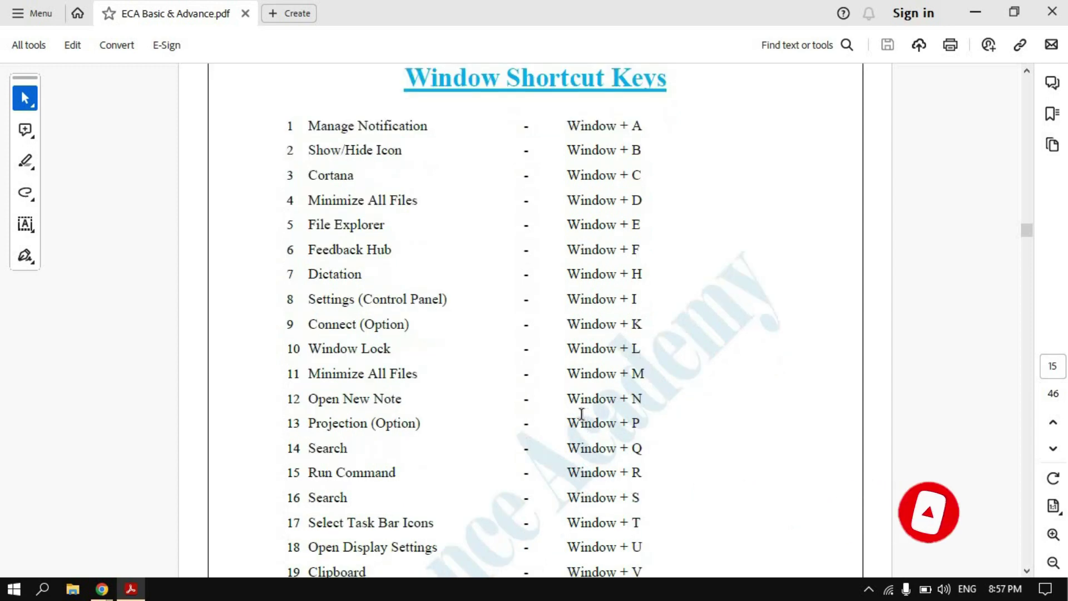
scroll(575, 414, "down", 1)
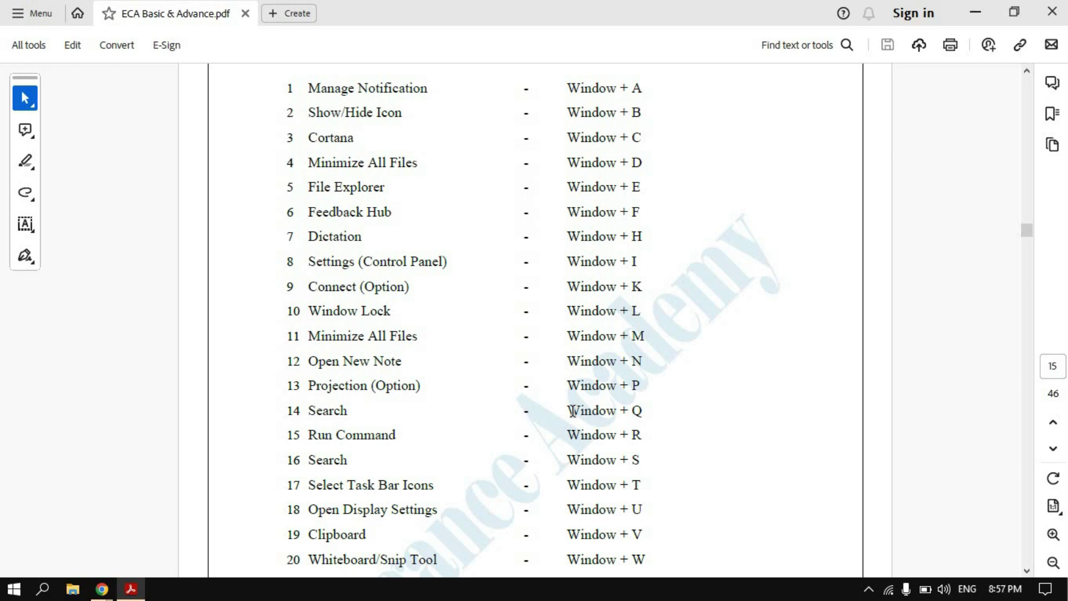
key("super+d")
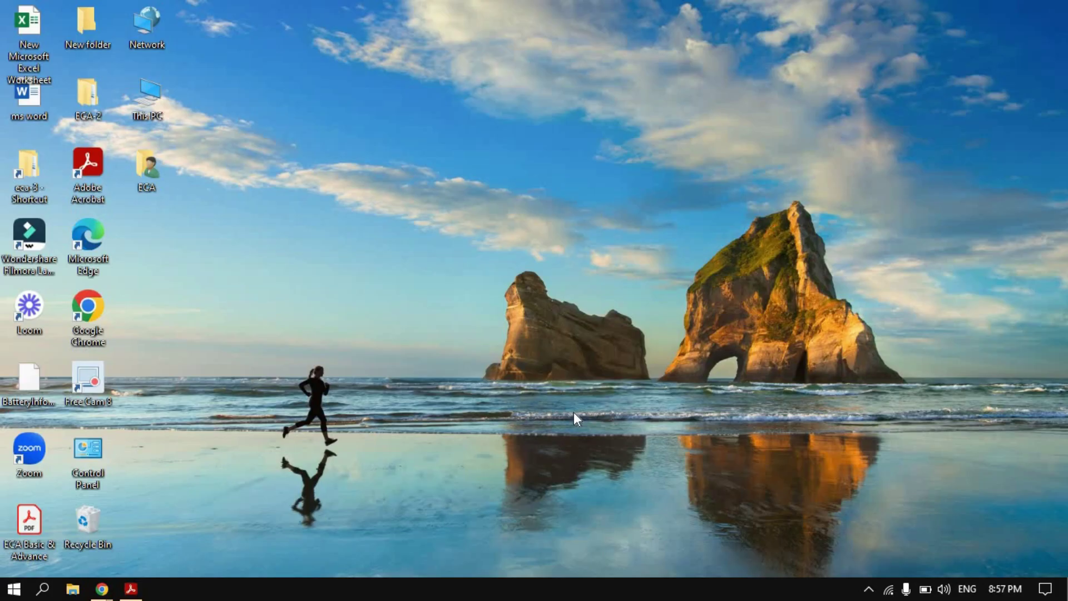